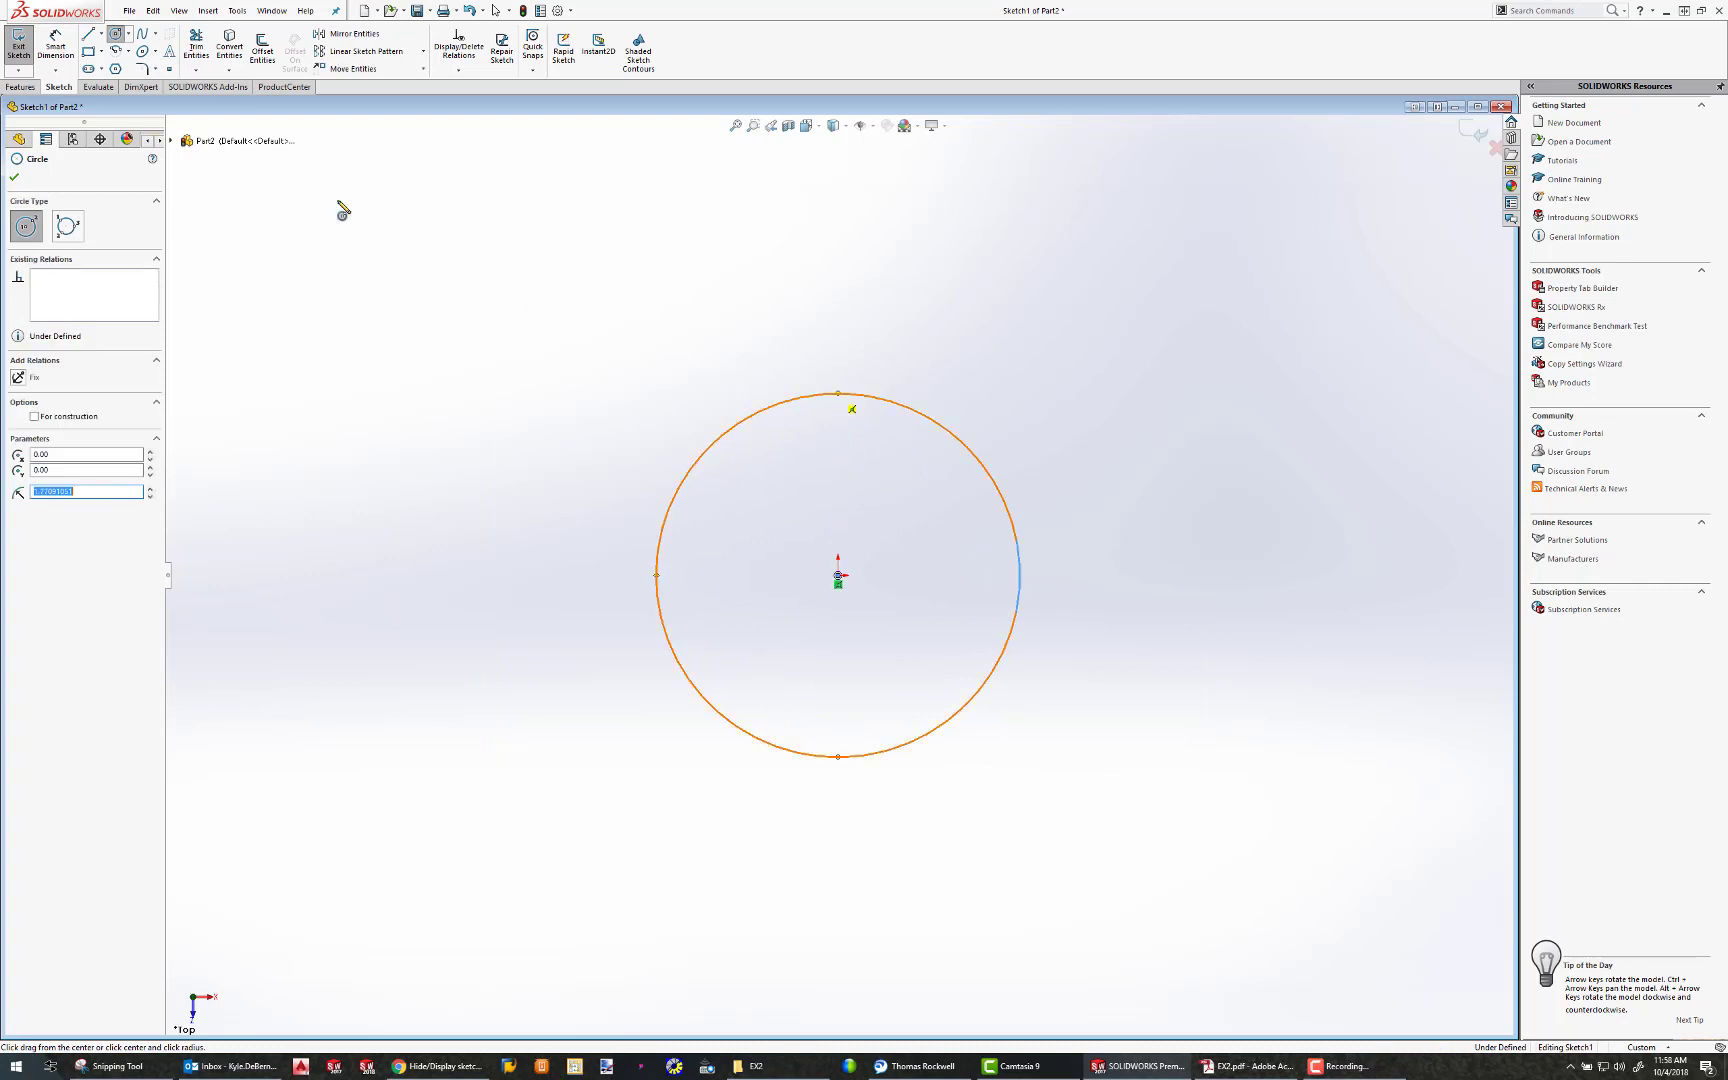
Draw a corner rectangle about 5.33 by 3.54 in, starting at the circle's upper quadrant and ending level with its lower quadrant
{"action": "left_click", "coordinate": [89, 51]}
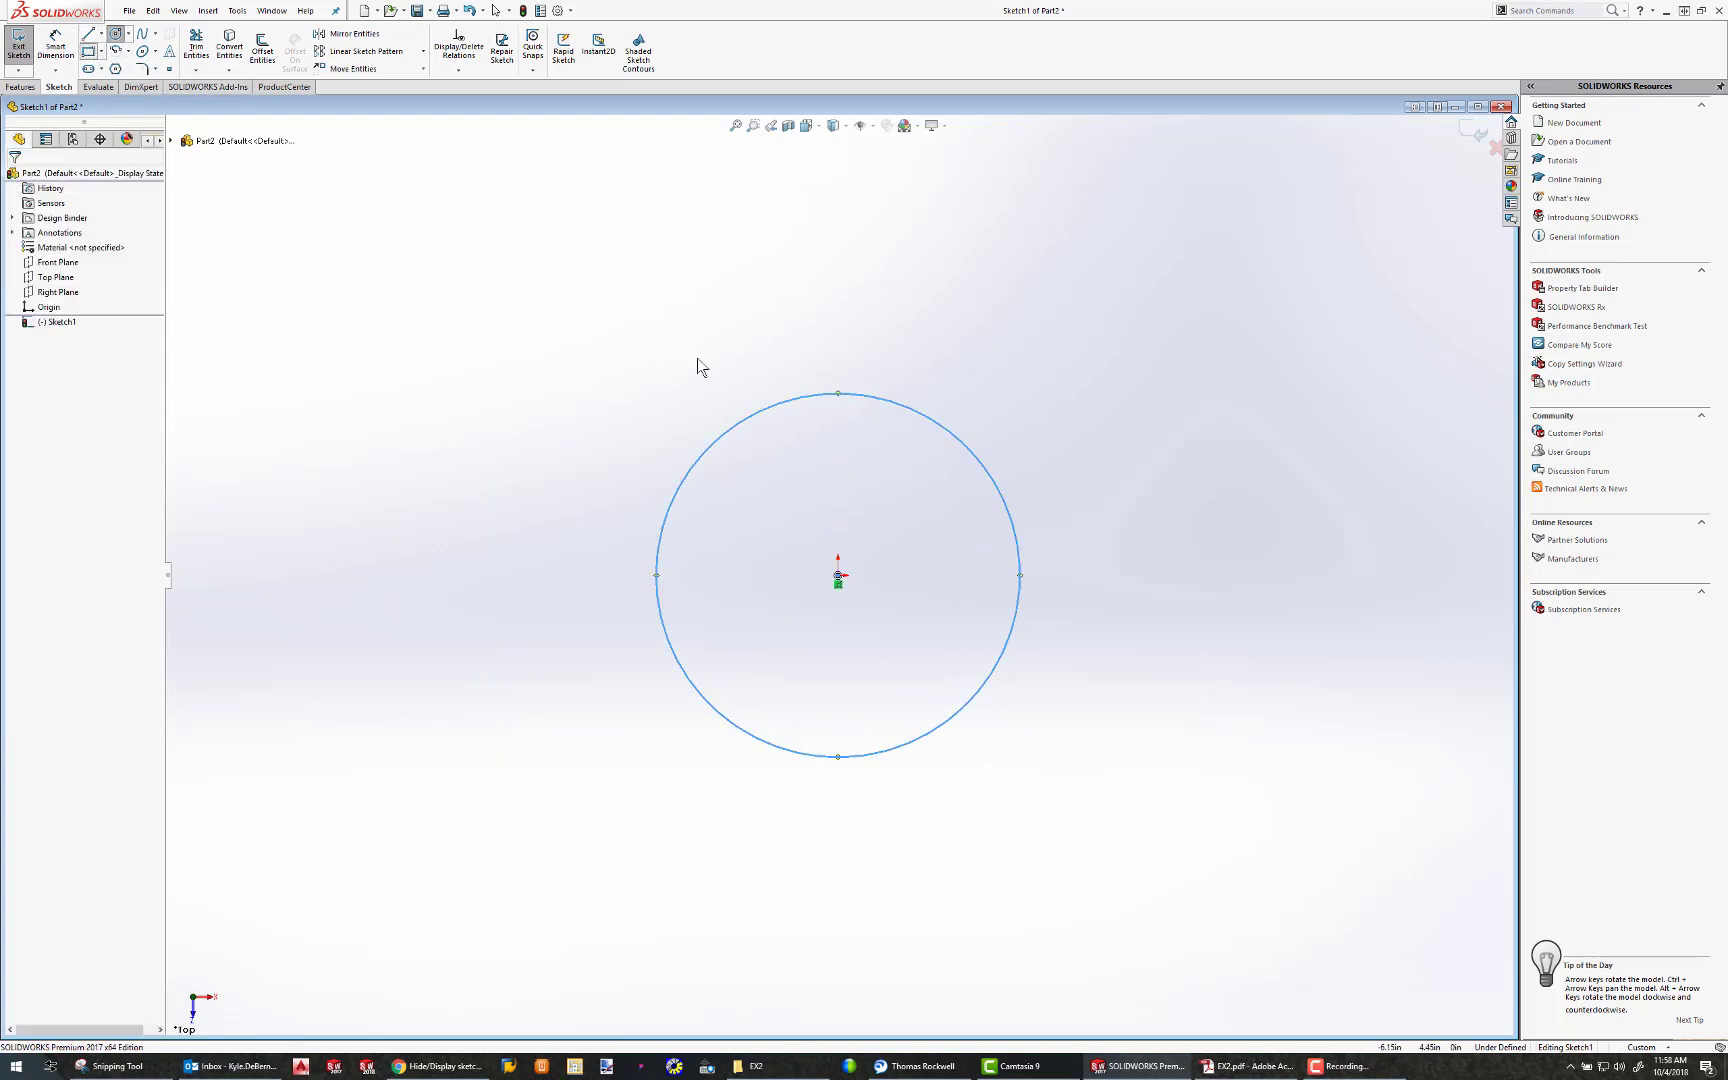
{"action": "left_click", "coordinate": [839, 394]}
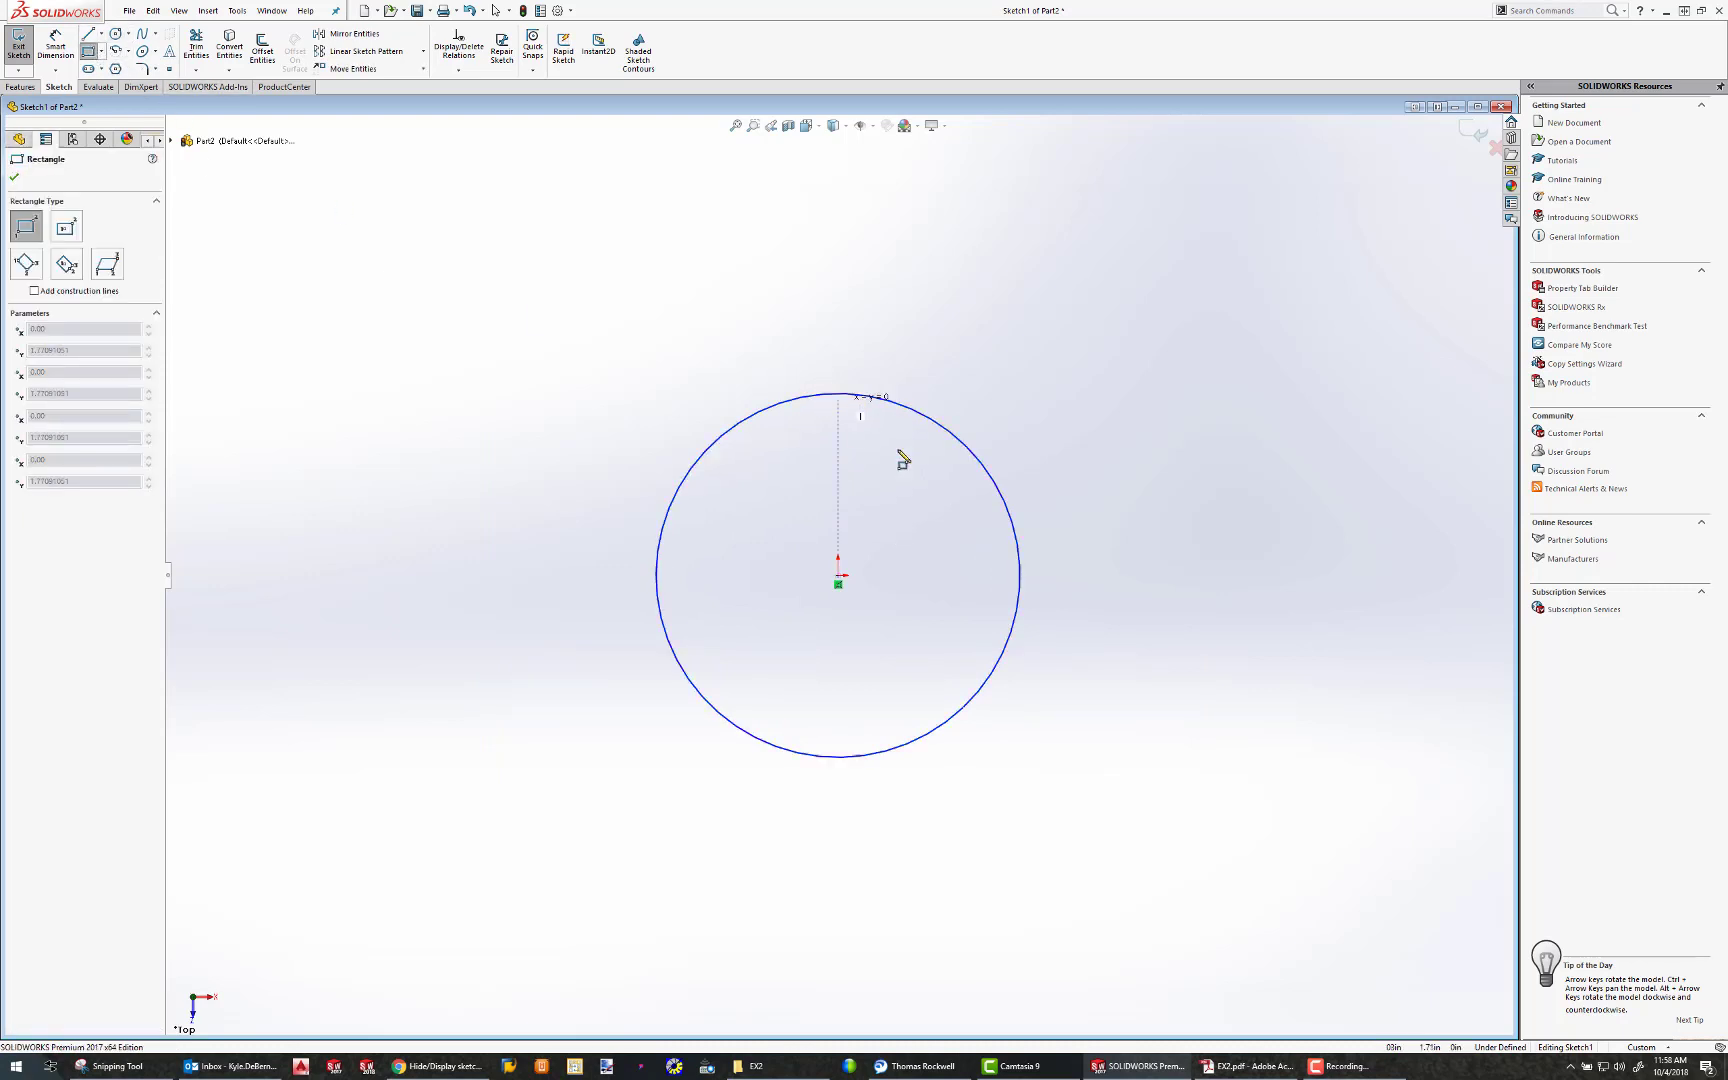
{"action": "left_click", "coordinate": [1389, 758]}
{"action": "key", "text": "Escape"}
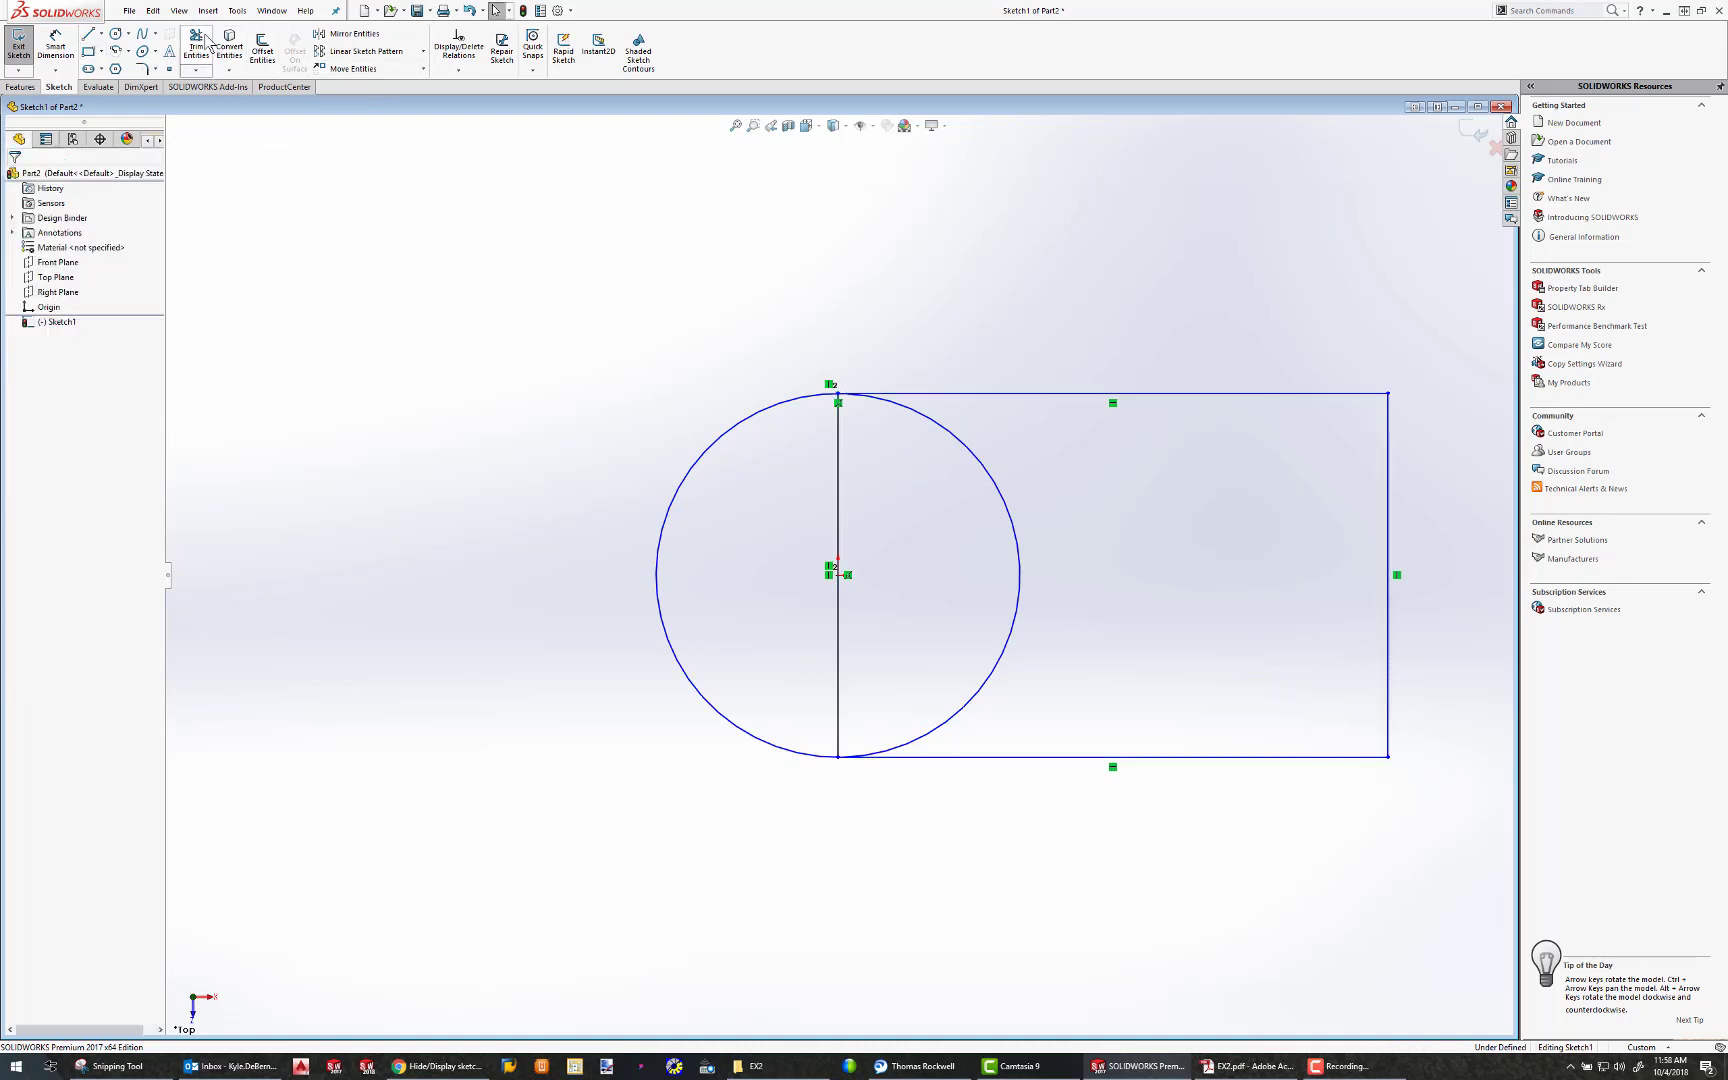
Power-trim the circle's inner half and the rectangle's vertical line through the origin, leaving a single rounded-end outline
{"action": "left_click", "coordinate": [205, 40]}
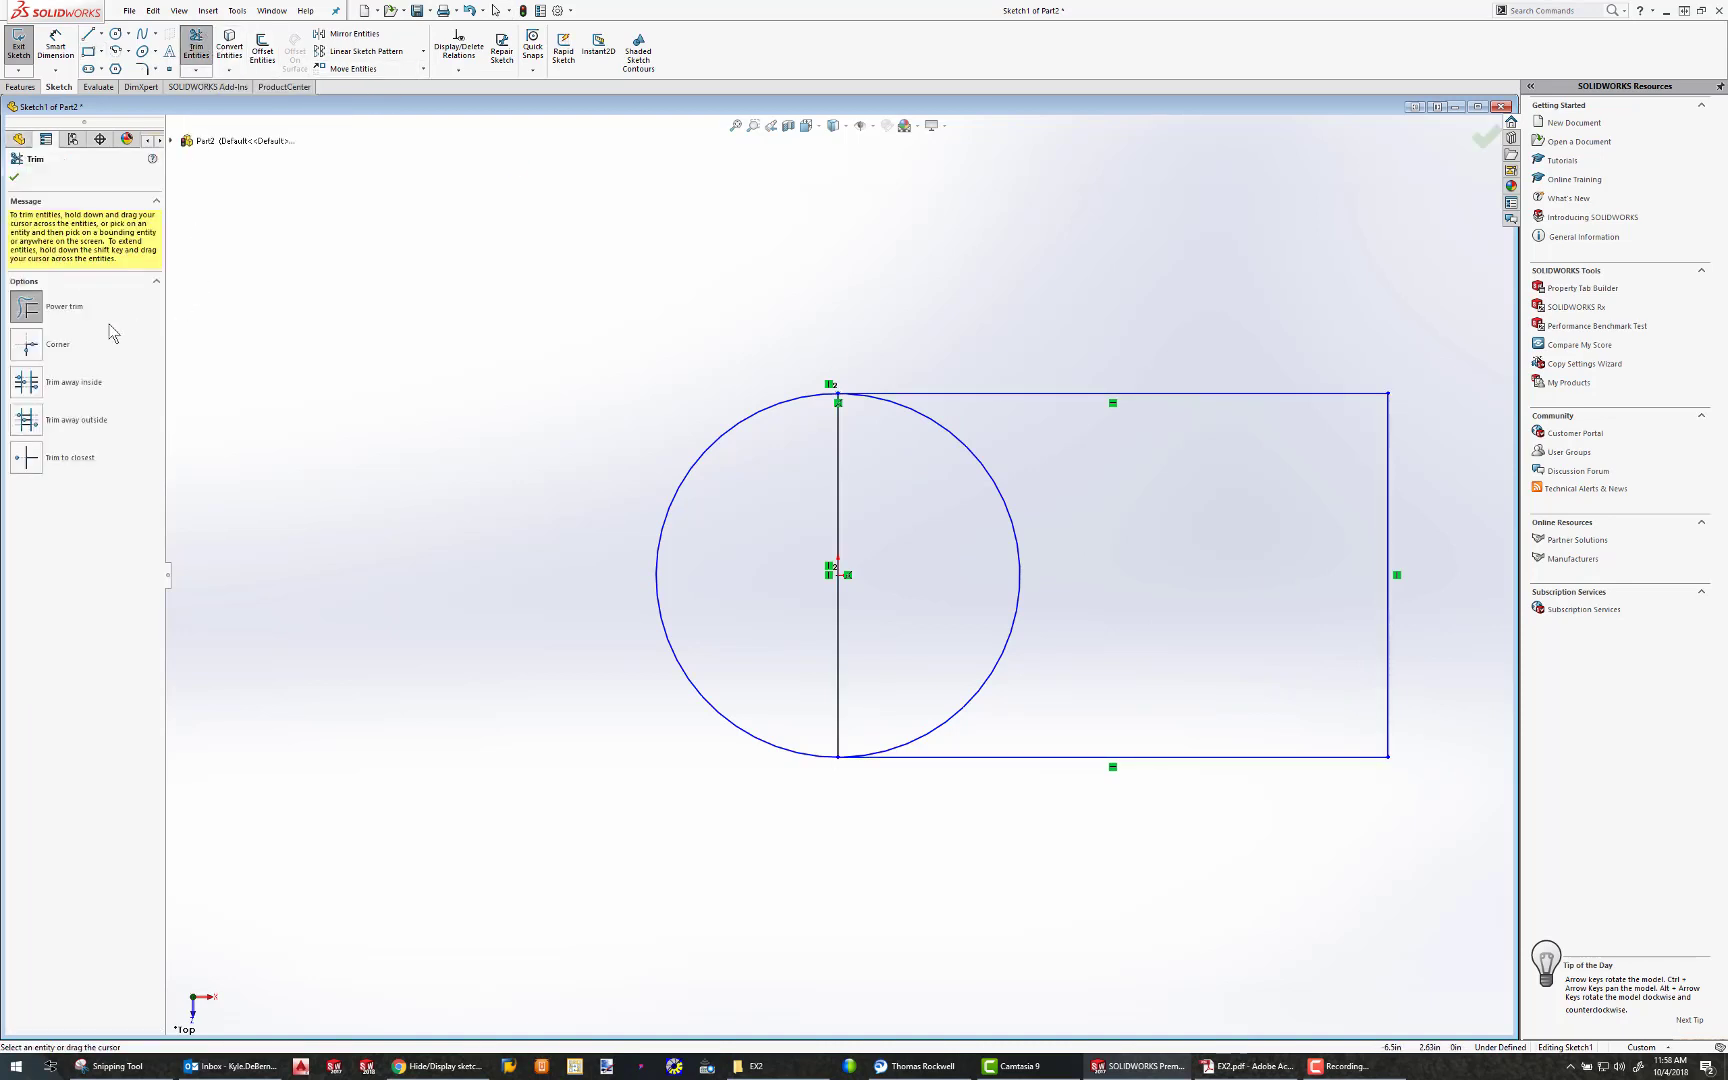
{"action": "left_click", "coordinate": [33, 309]}
{"action": "mouse_move", "coordinate": [1172, 604]}
{"action": "left_mouse_down"}
{"action": "mouse_move", "coordinate": [1207, 447]}
{"action": "mouse_move", "coordinate": [1117, 572]}
{"action": "mouse_move", "coordinate": [991, 563]}
{"action": "mouse_move", "coordinate": [871, 491]}
{"action": "mouse_move", "coordinate": [837, 491]}
{"action": "left_mouse_up"}
{"action": "key", "text": "Escape"}
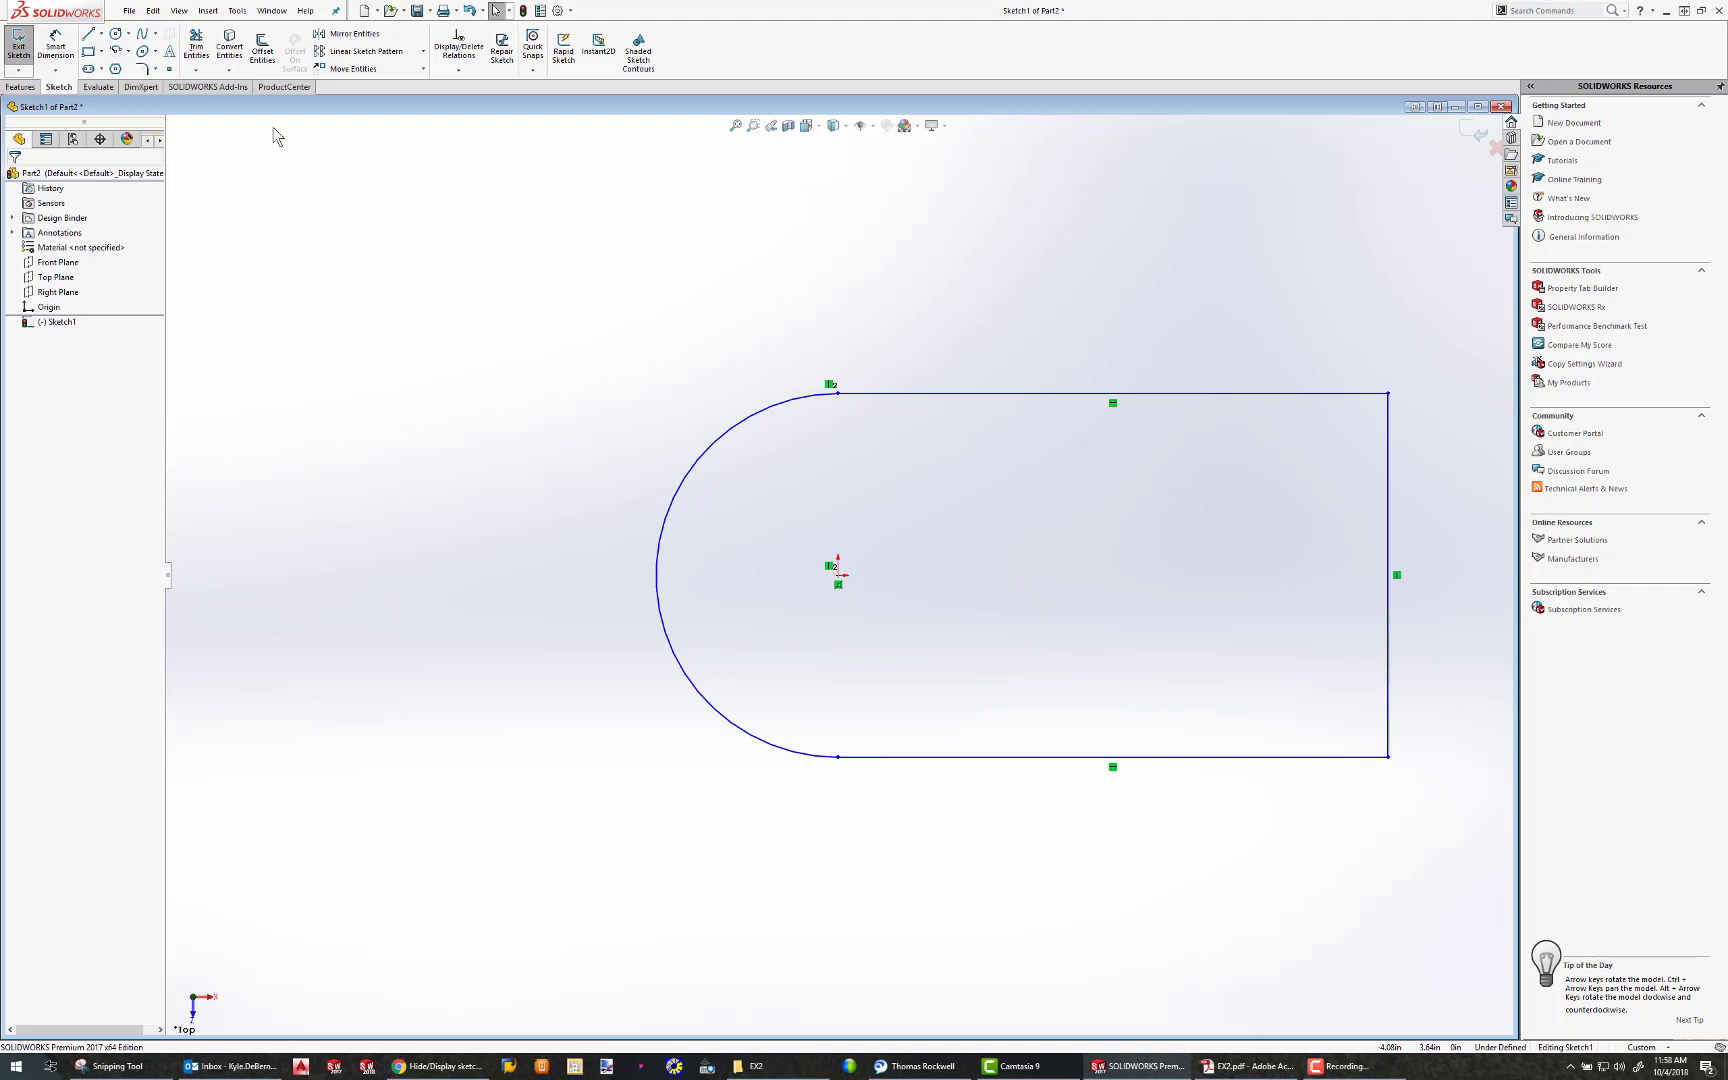
Dimension the rounded end's arc with a radius of 1.5 in
{"action": "left_click", "coordinate": [55, 45]}
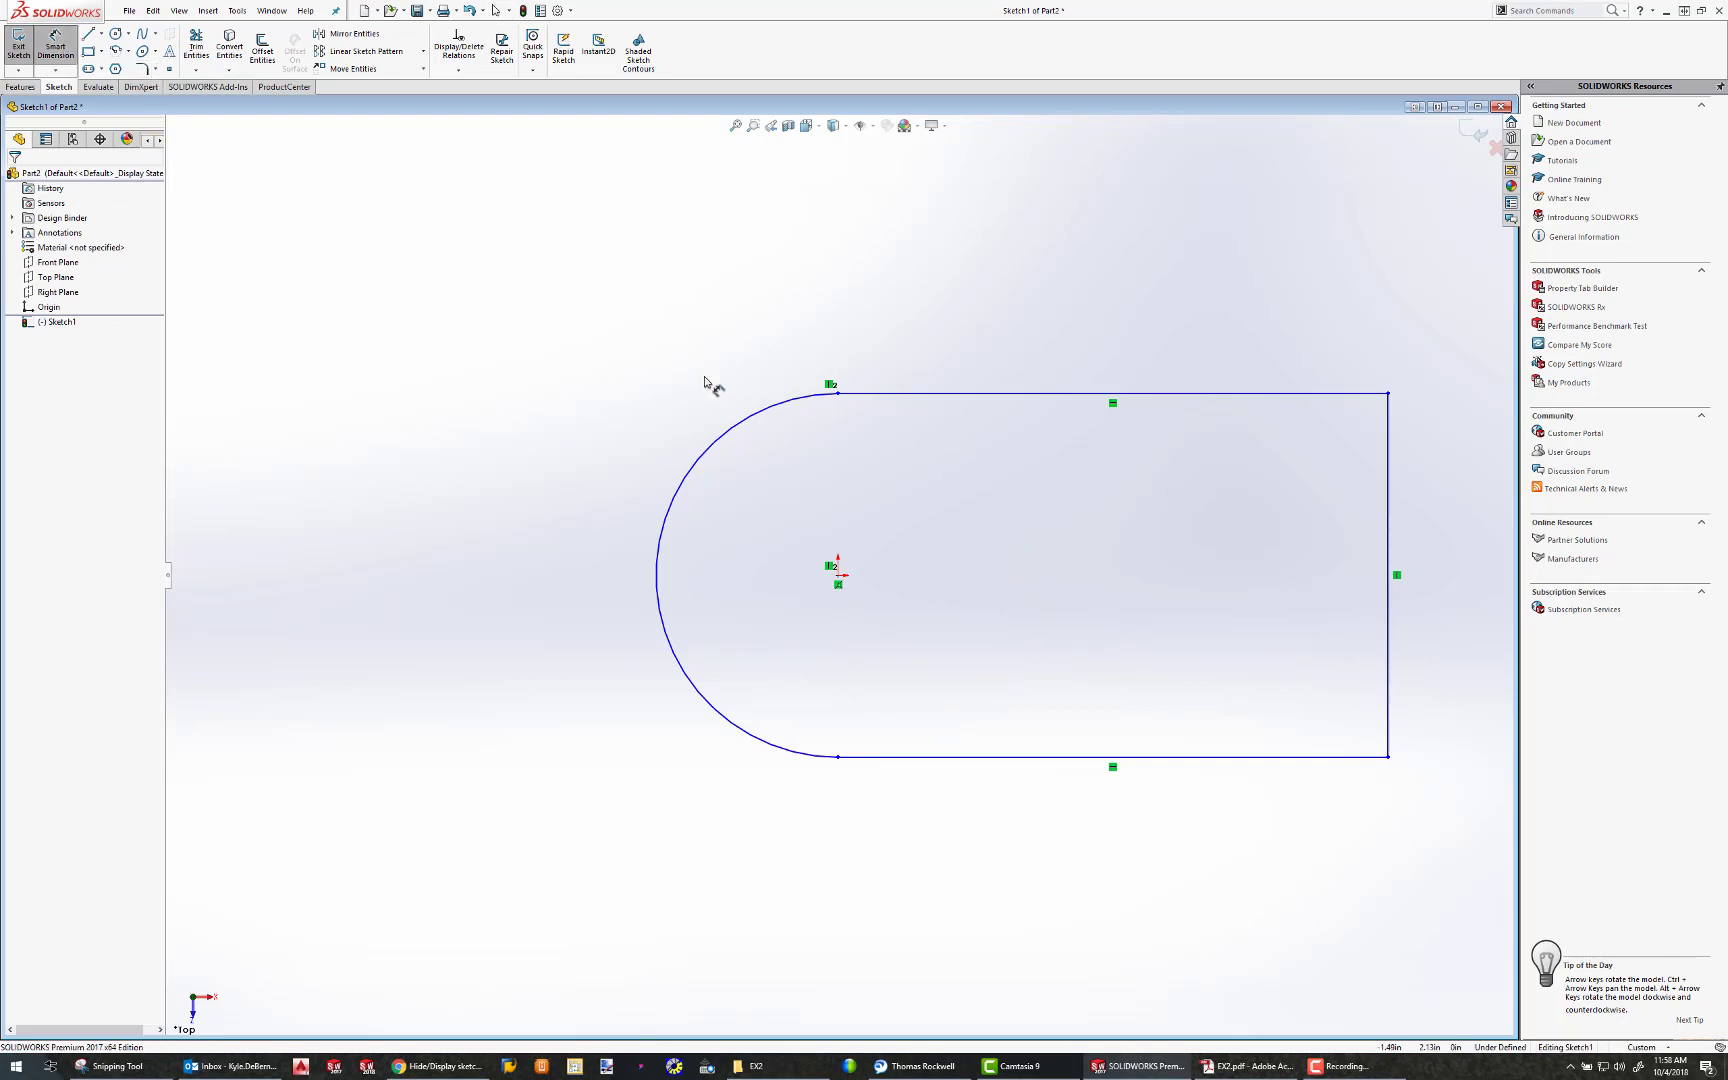
{"action": "left_click", "coordinate": [727, 437]}
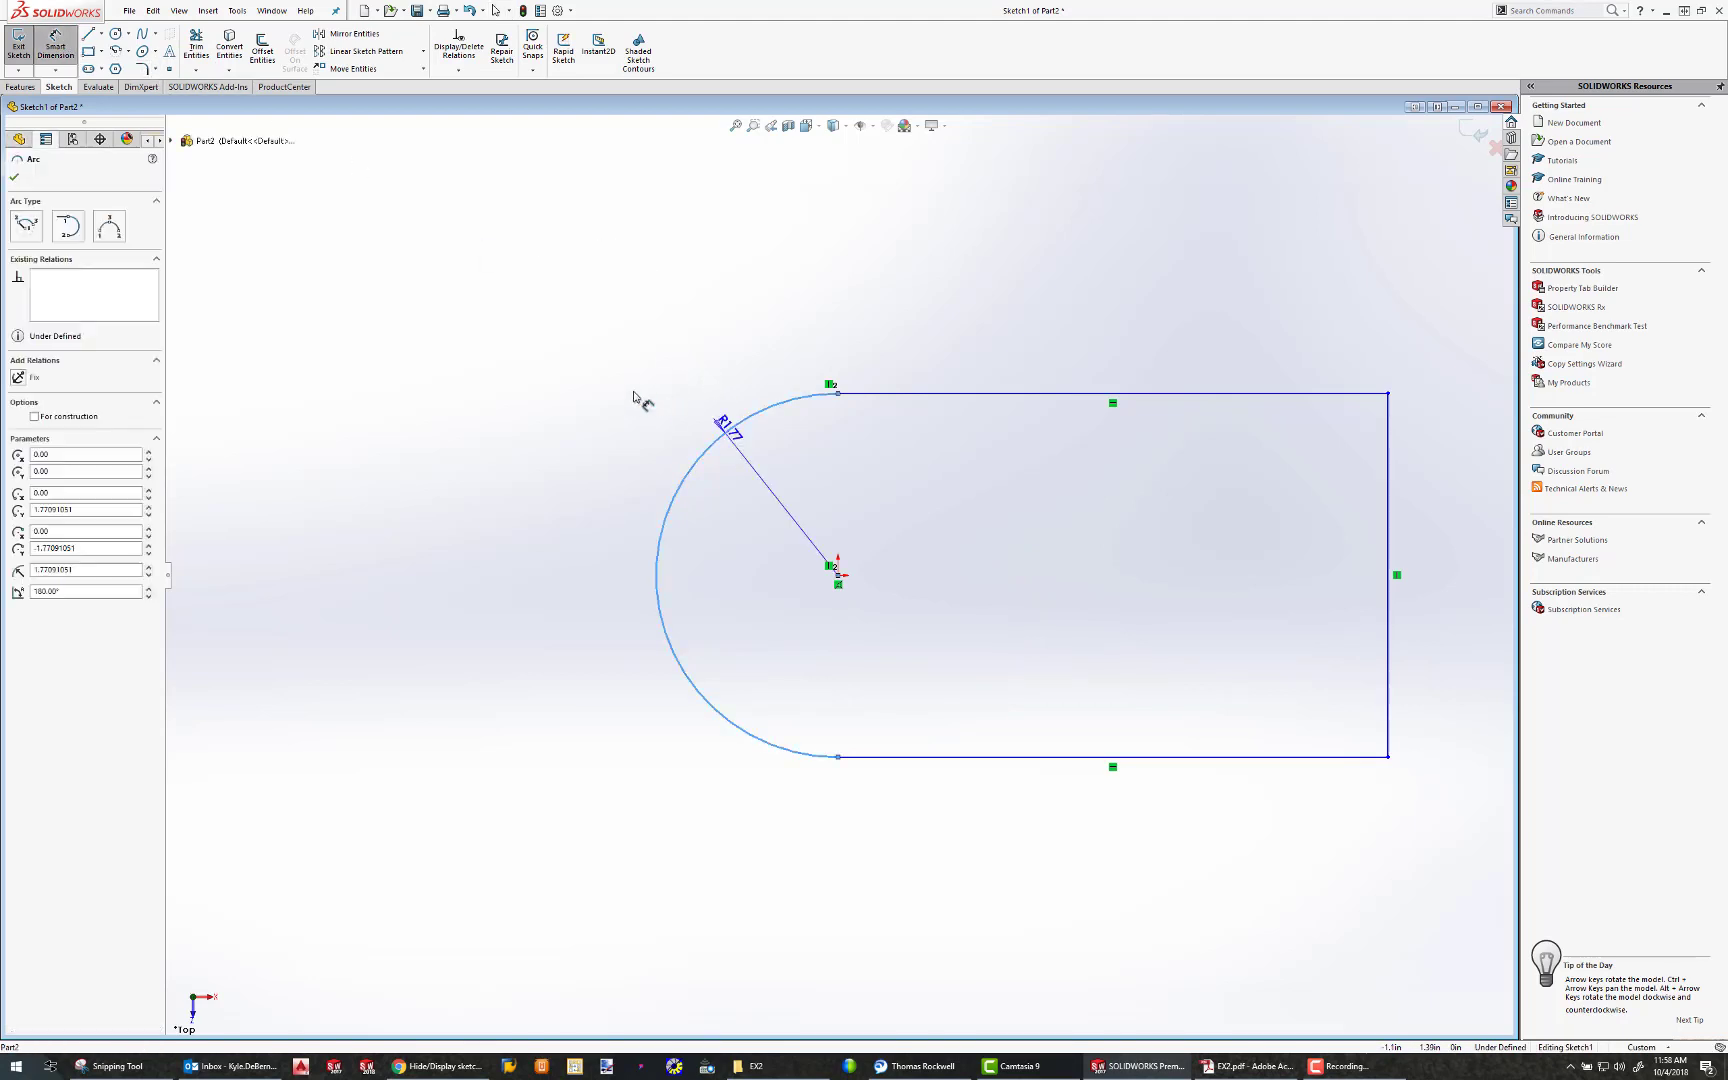
{"action": "left_click", "coordinate": [565, 387]}
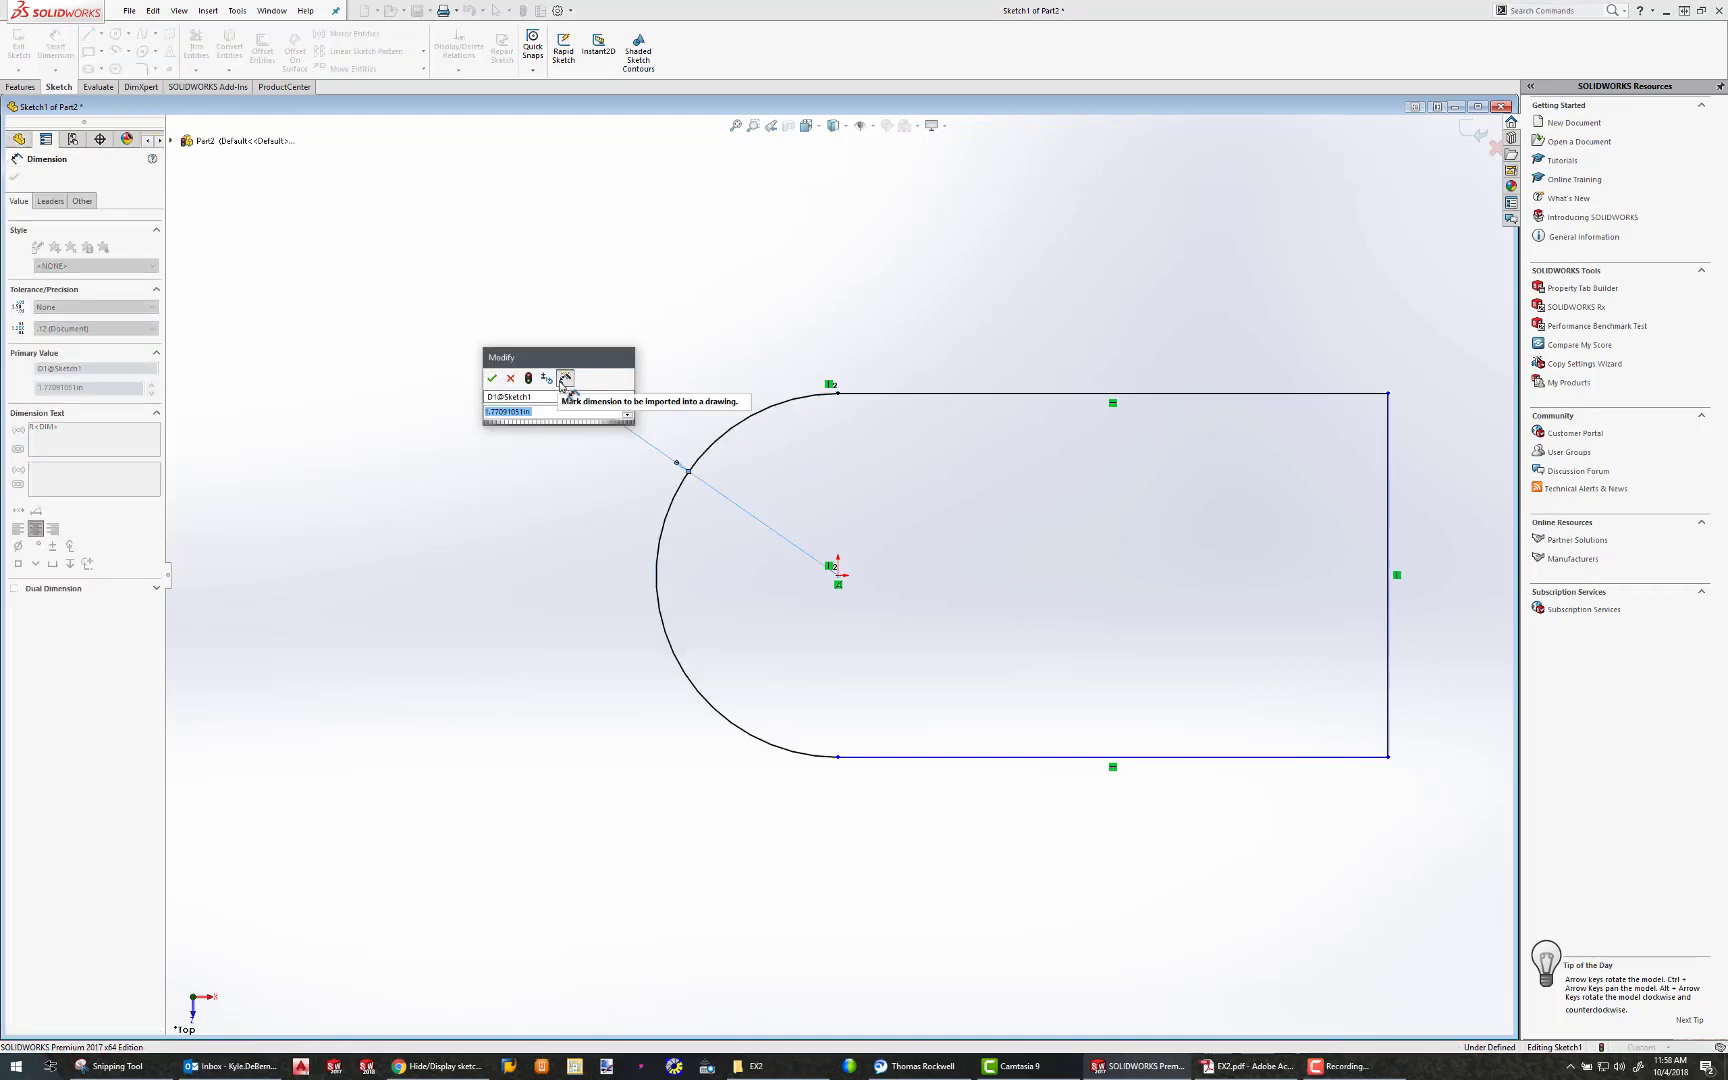
{"action": "type", "text": "1.5"}
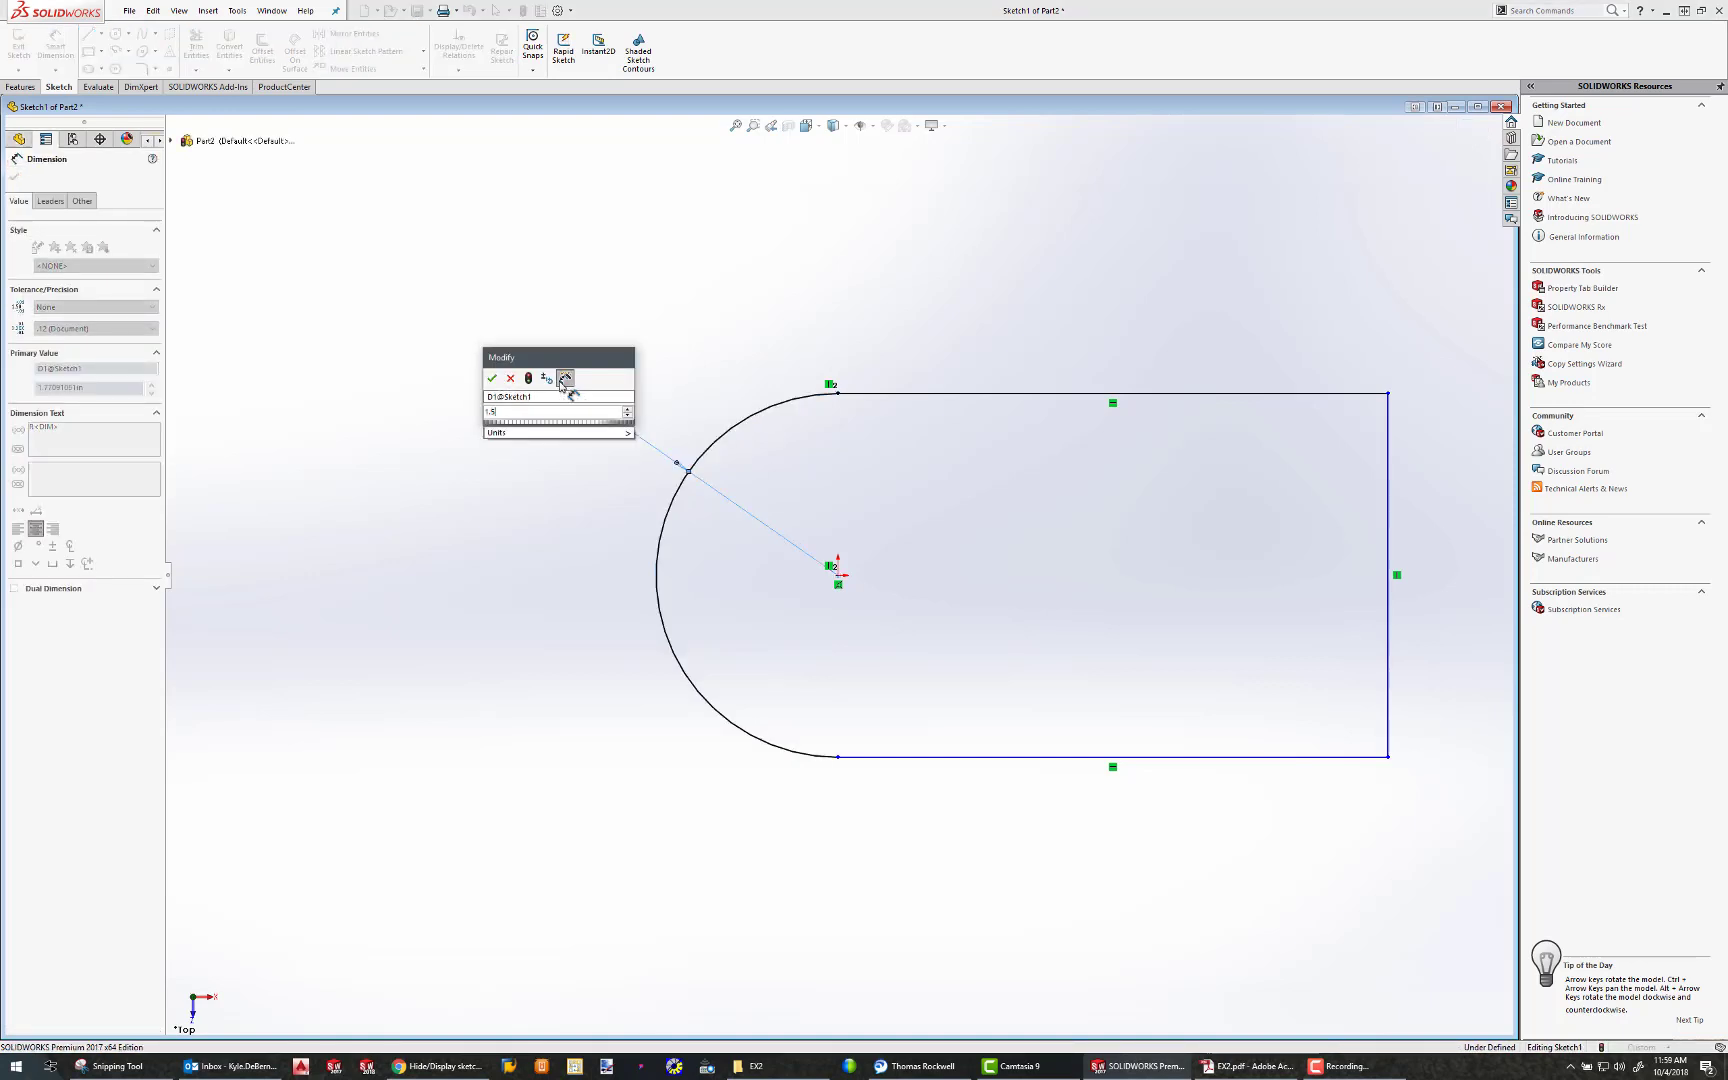
{"action": "key", "text": "Return"}
{"action": "key", "text": "Escape"}
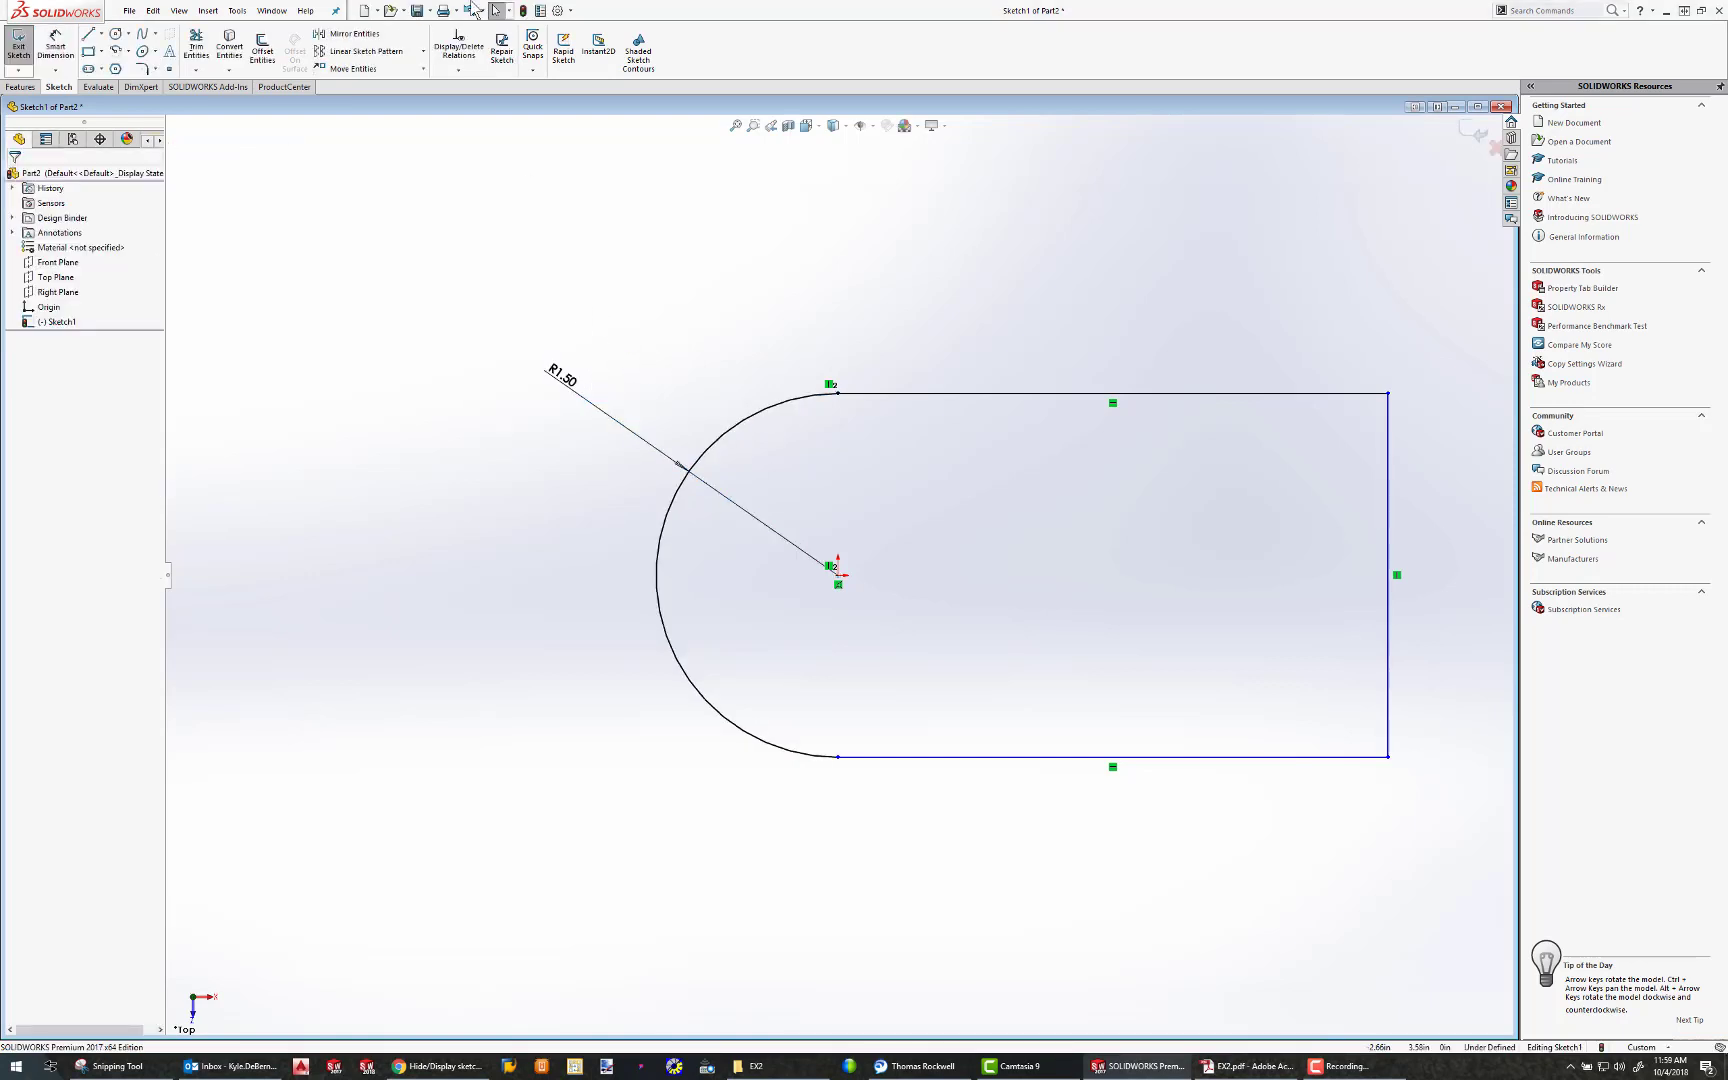
Set the document's overall drafting standard to ANSI and move the arc's radius dimension text farther from the outline
{"action": "left_click", "coordinate": [564, 11]}
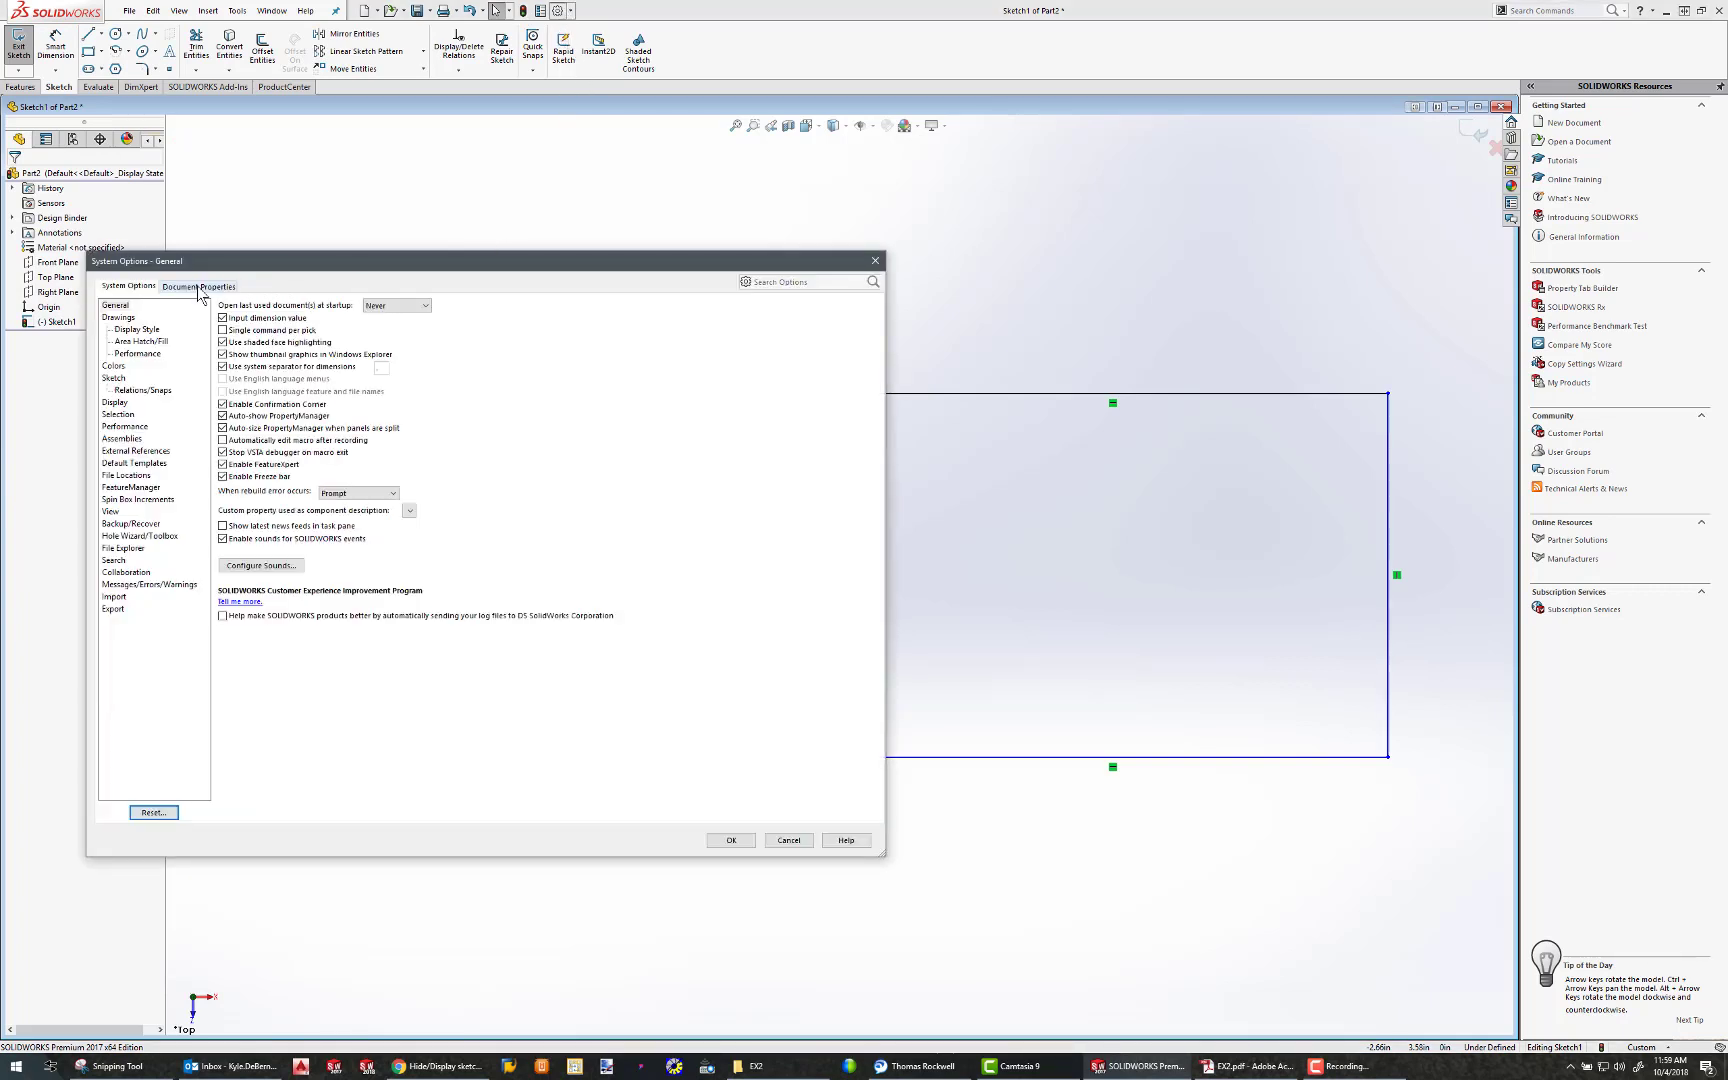
{"action": "left_click", "coordinate": [199, 288]}
{"action": "left_click", "coordinate": [493, 315]}
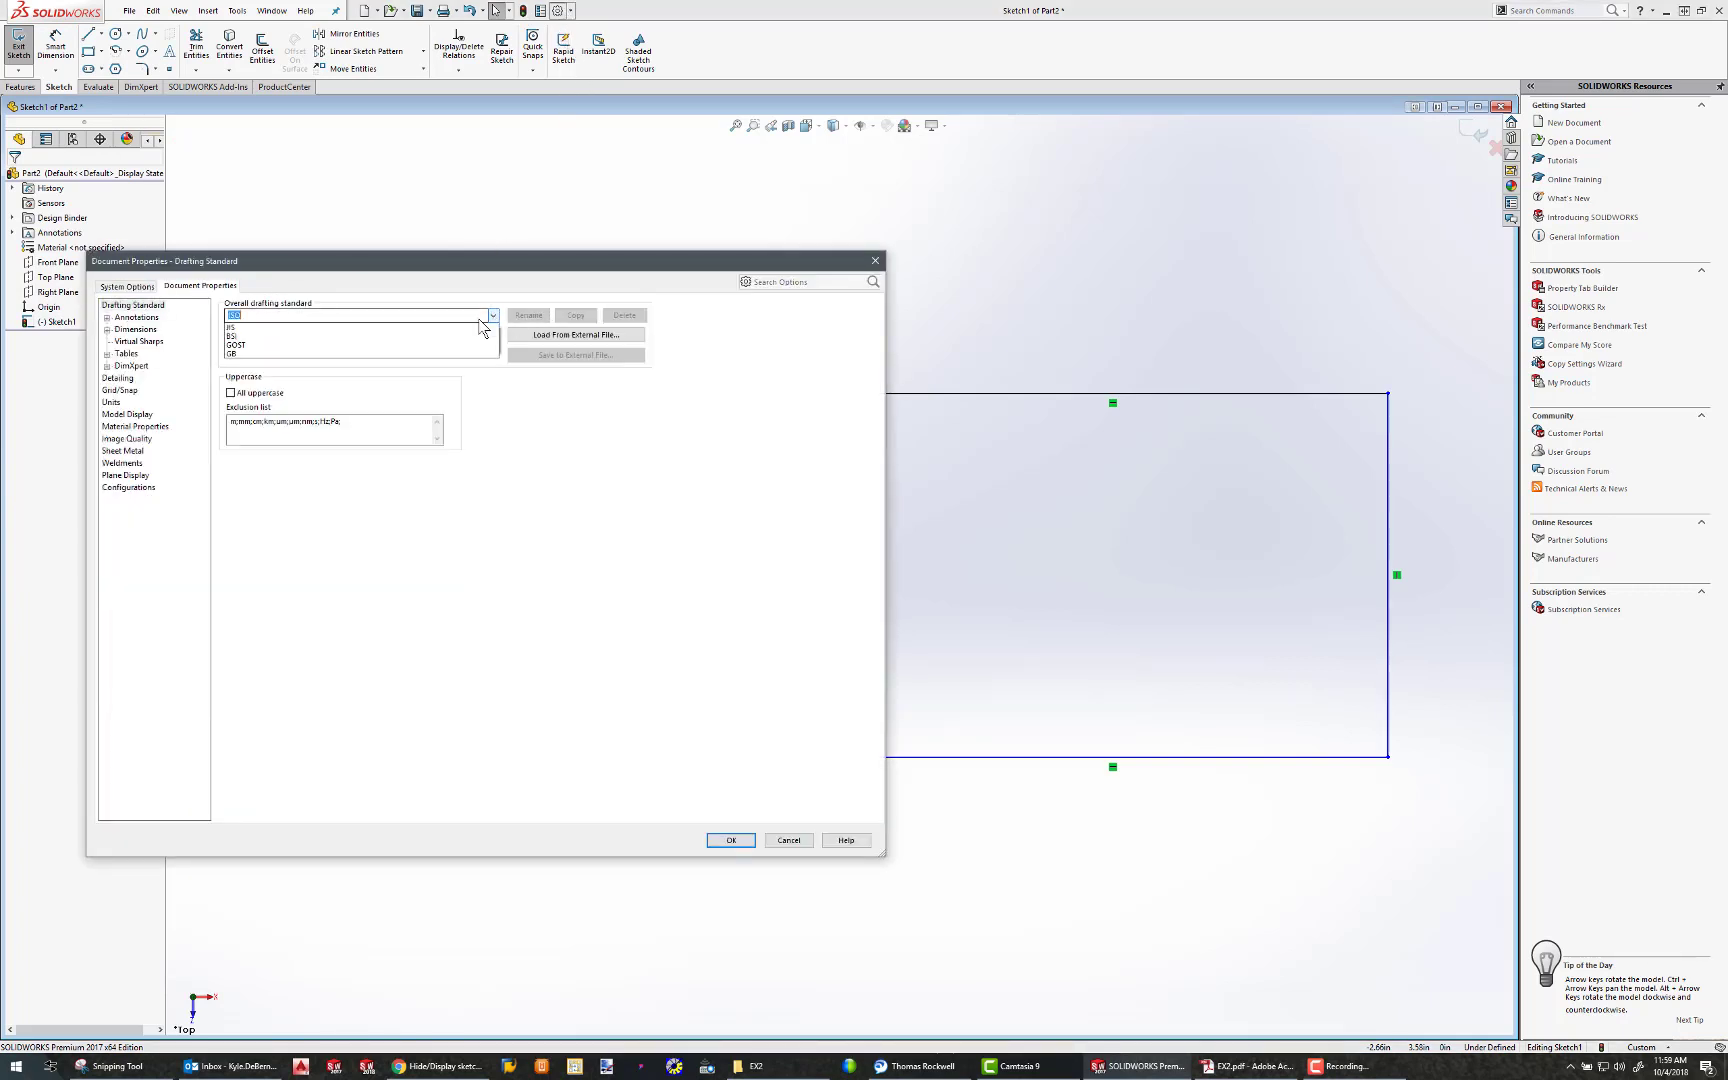
{"action": "left_click", "coordinate": [310, 341]}
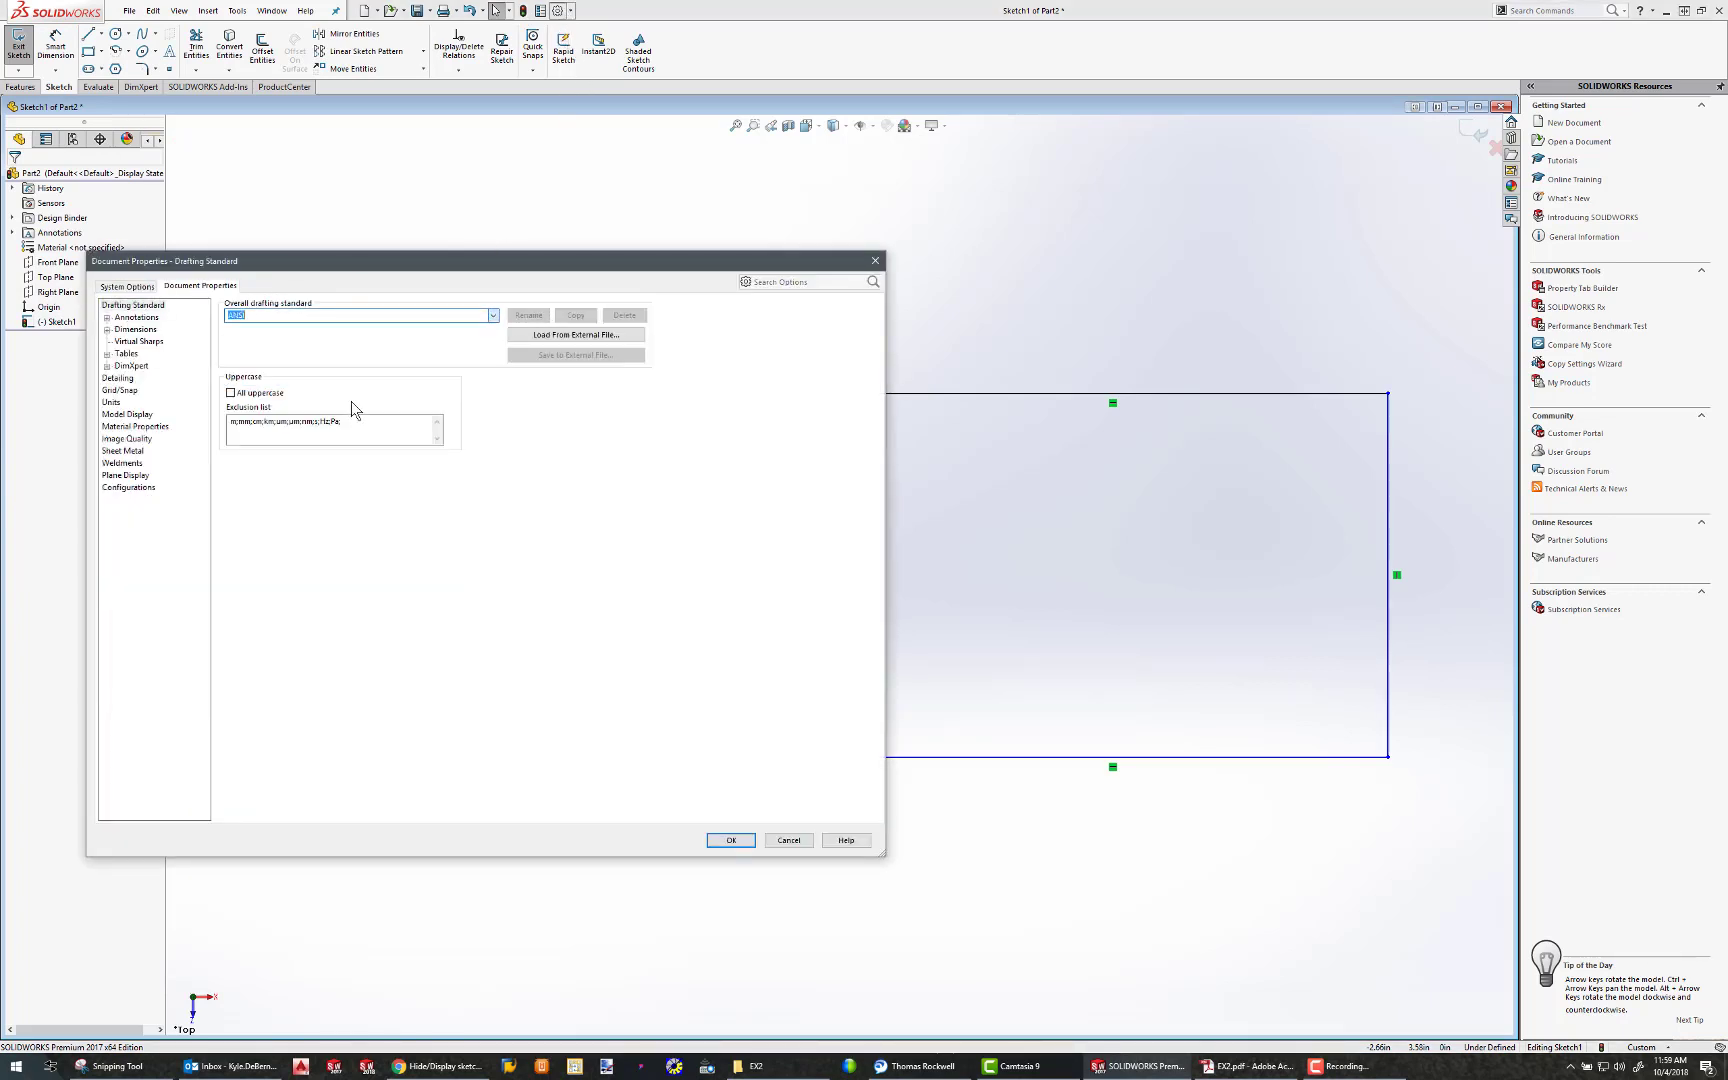
{"action": "left_click", "coordinate": [731, 841]}
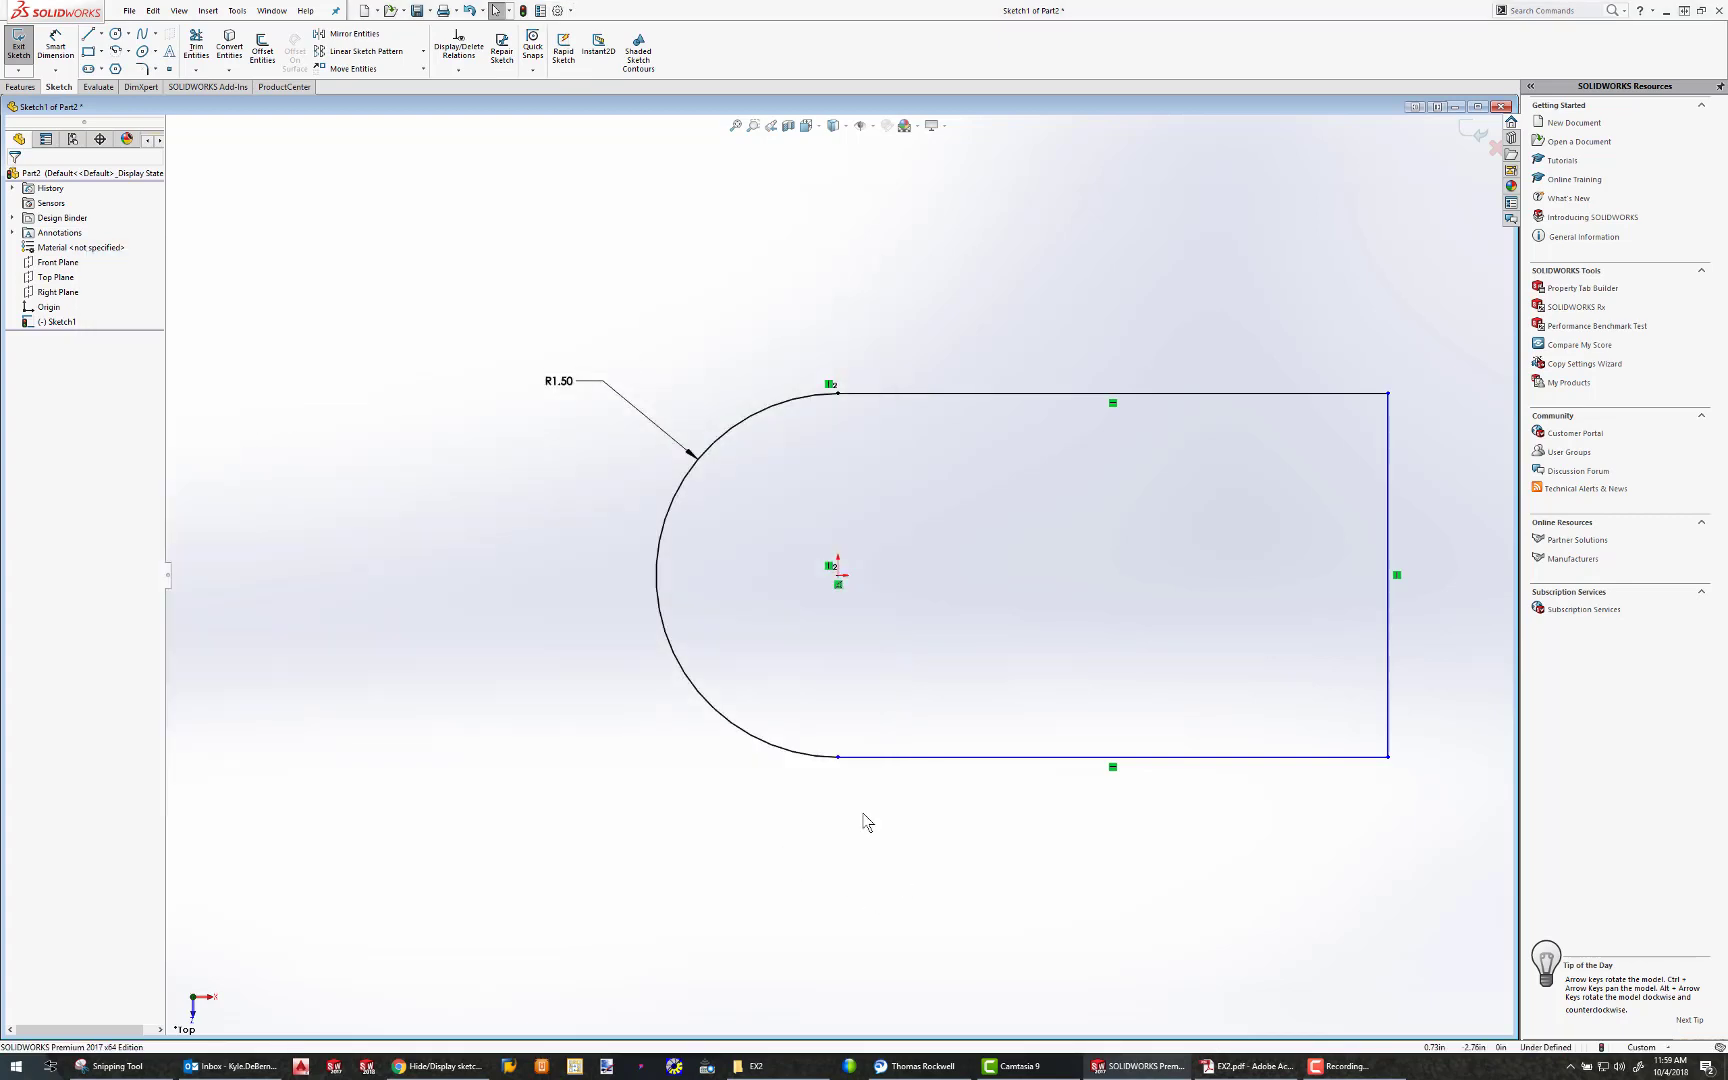
{"action": "left_click_drag", "start_coordinate": [572, 381], "coordinate": [535, 367]}
{"action": "left_click", "coordinate": [663, 320]}
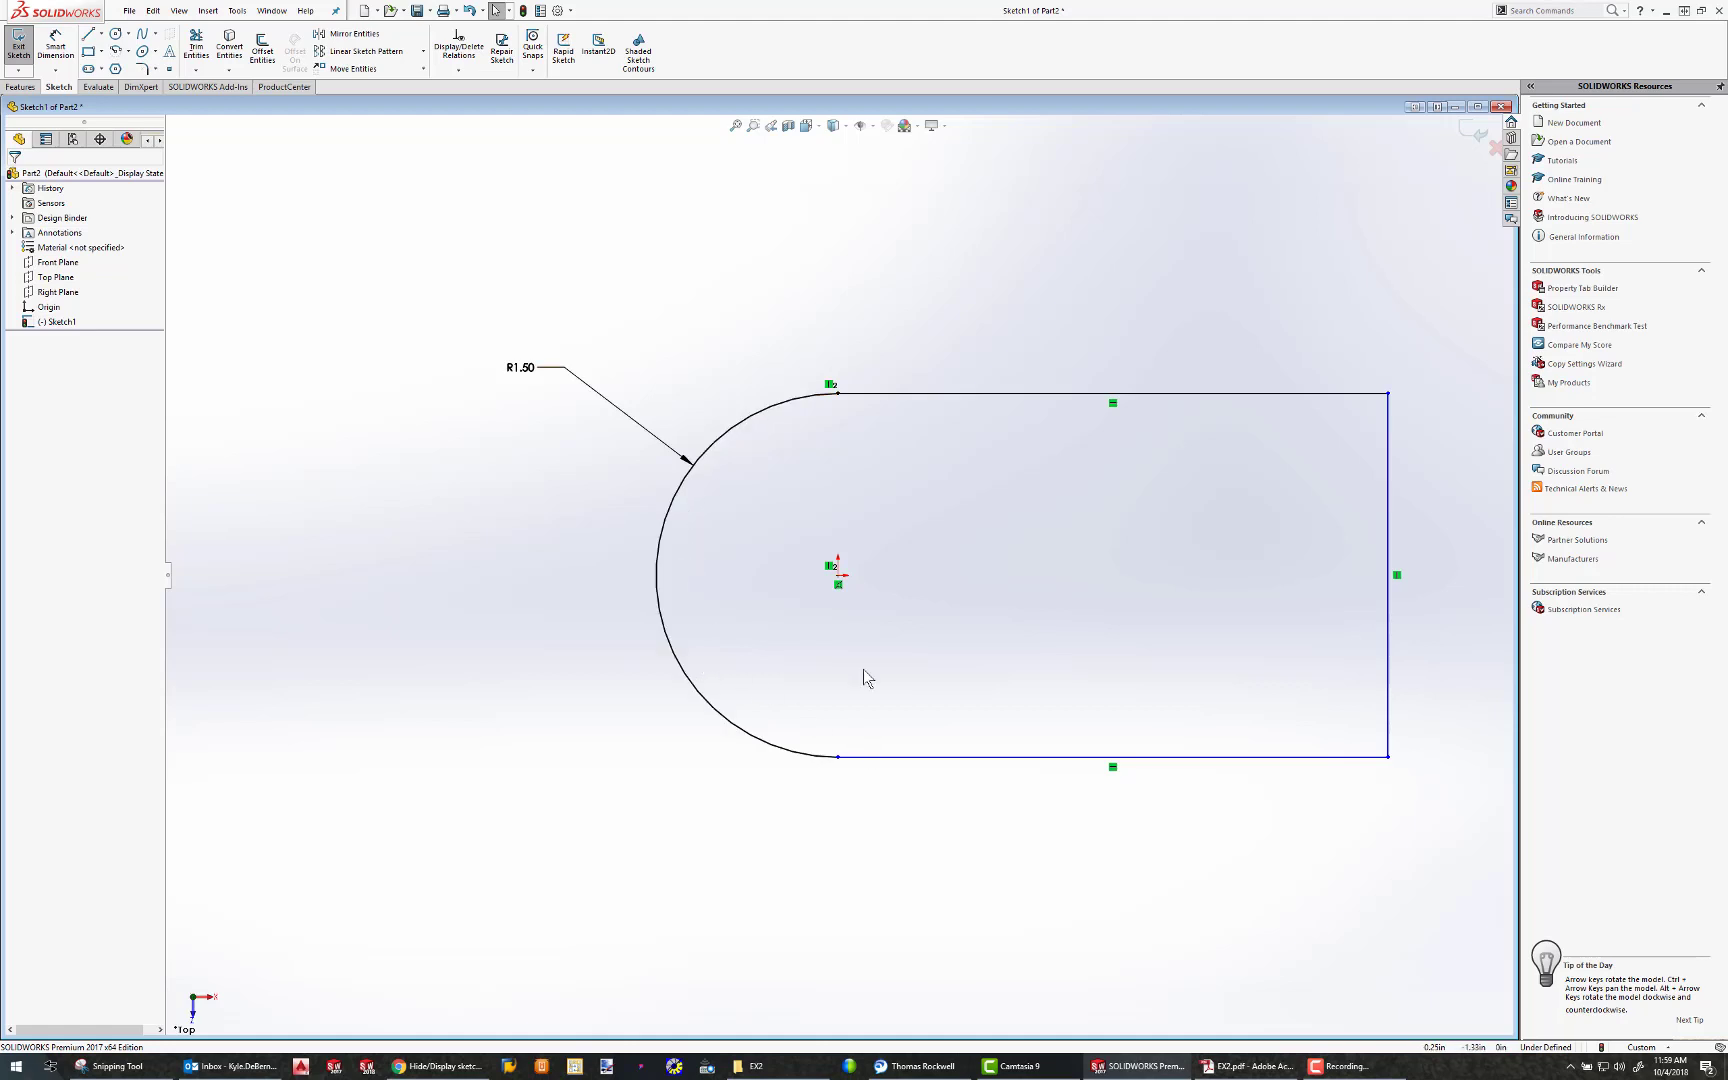
Add a tangent relation between the rounded end's arc and the lower horizontal line
{"action": "left_click", "coordinate": [883, 758]}
{"action": "left_click", "coordinate": [704, 718], "text": "ctrl"}
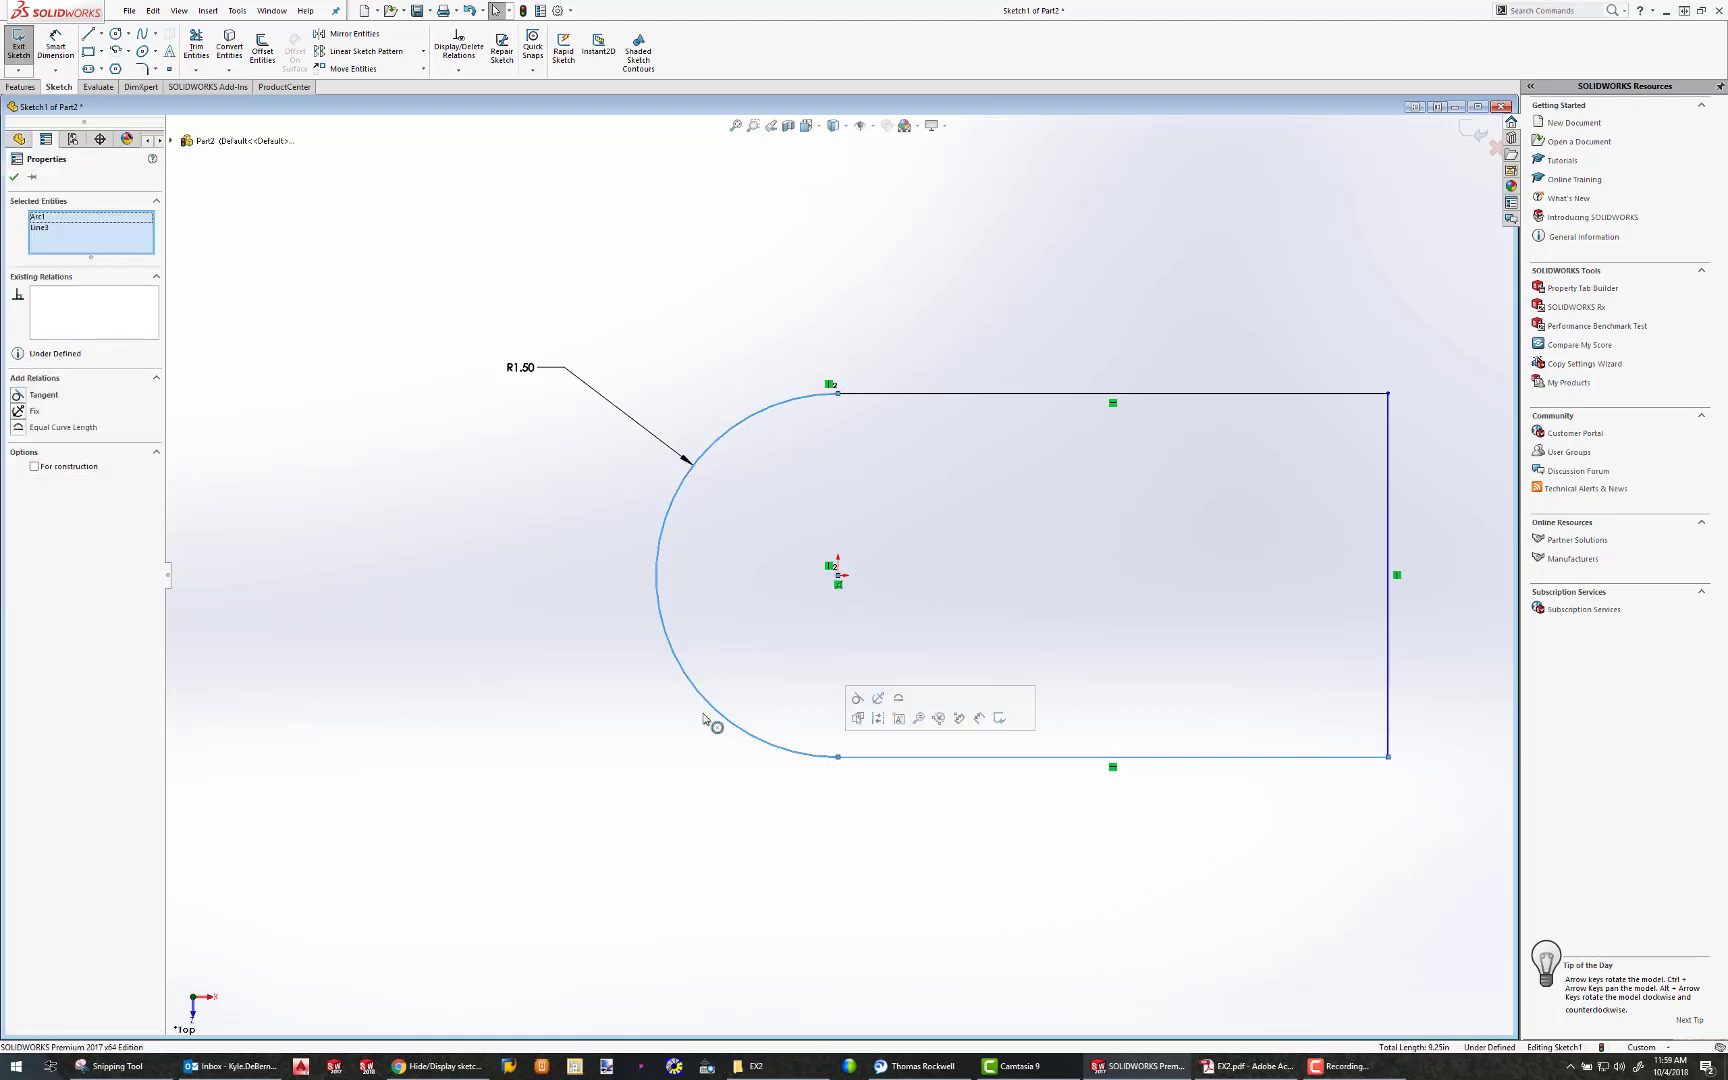
{"action": "left_click", "coordinate": [30, 397]}
{"action": "left_click", "coordinate": [397, 496]}
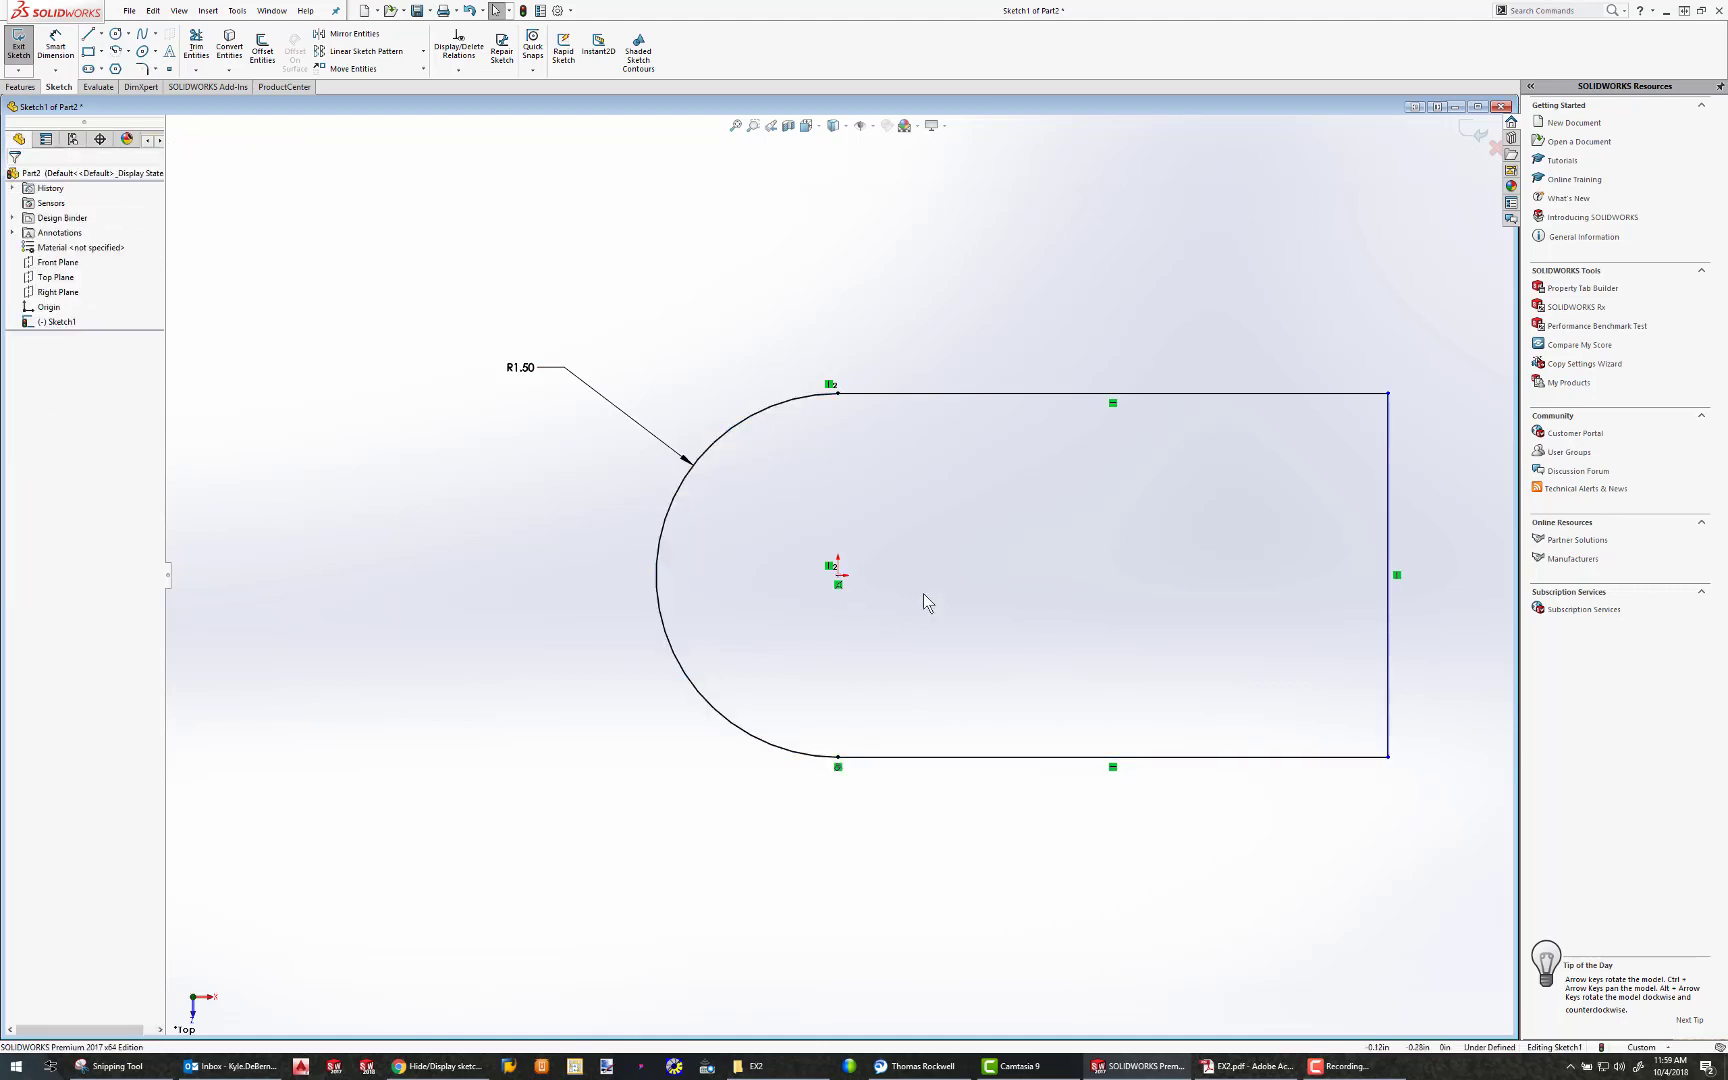
Shorten the outline at its straight end and dimension the distance from the origin to the vertical end line as 4.5 in
{"action": "mouse_move", "coordinate": [1388, 393]}
{"action": "left_mouse_down"}
{"action": "mouse_move", "coordinate": [1234, 409]}
{"action": "mouse_move", "coordinate": [1244, 430]}
{"action": "mouse_move", "coordinate": [983, 441]}
{"action": "mouse_move", "coordinate": [1305, 440]}
{"action": "left_mouse_up"}
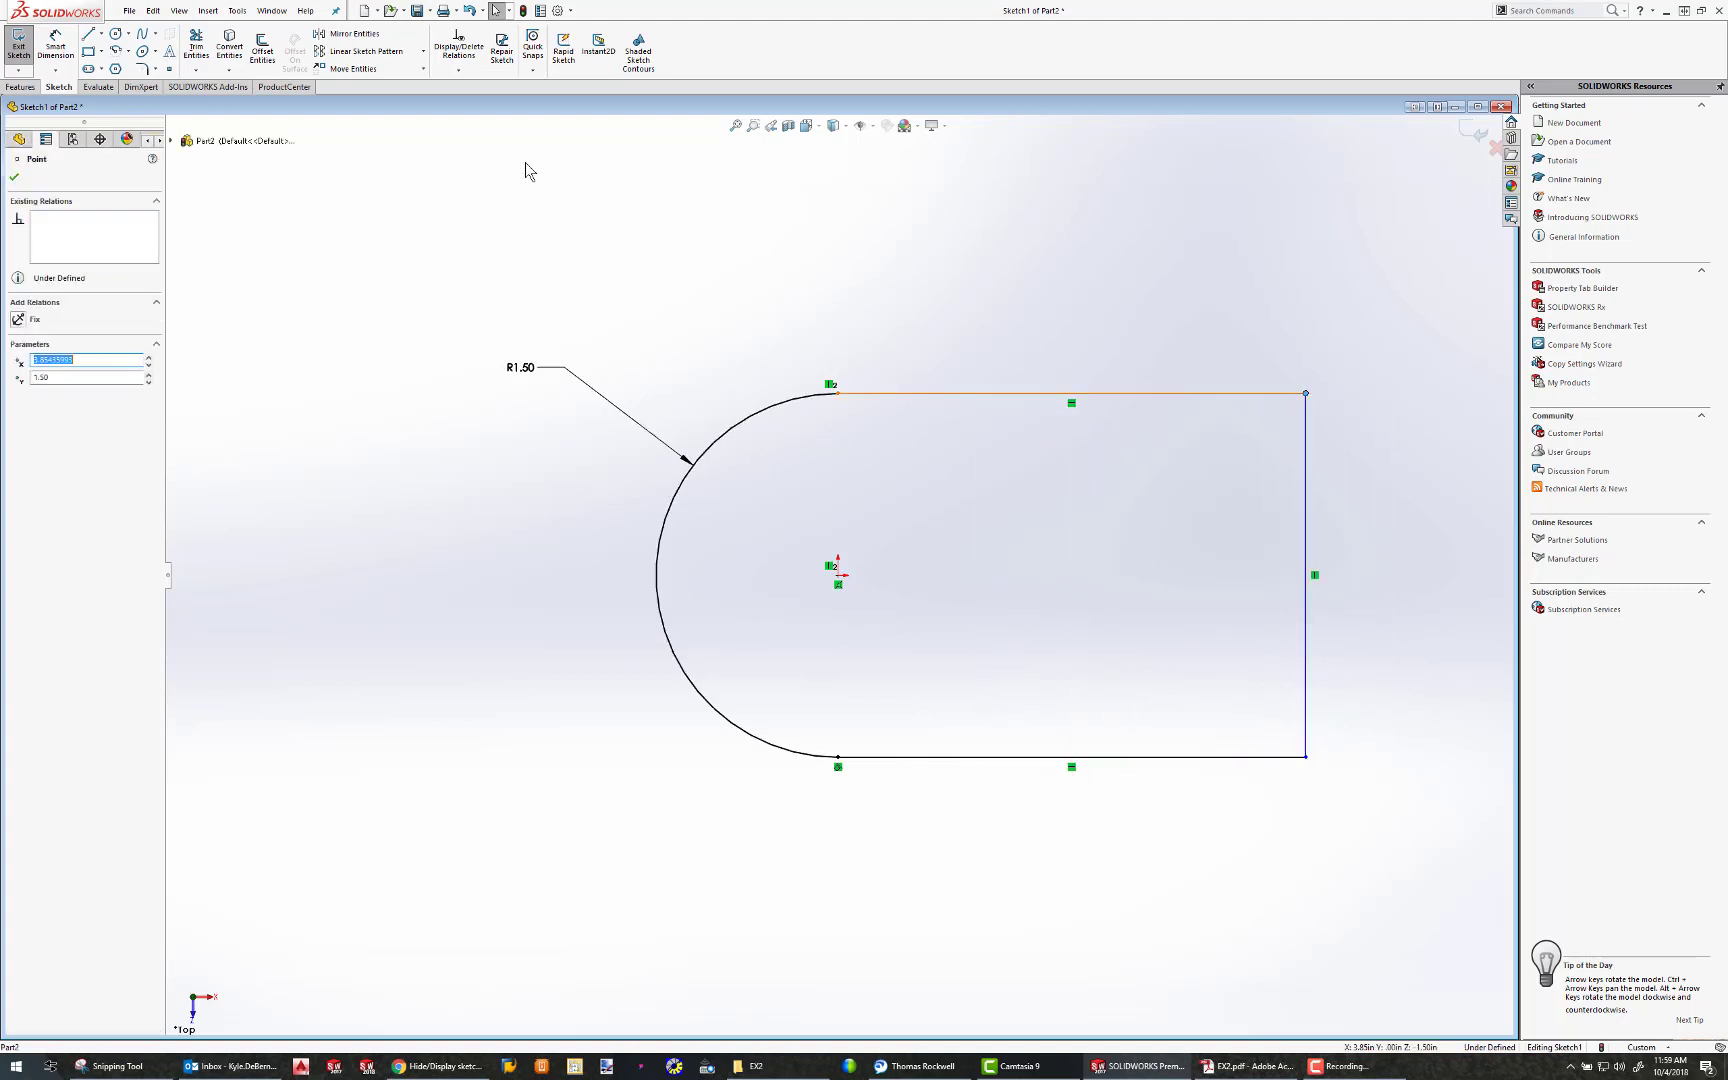
{"action": "left_click", "coordinate": [528, 170]}
{"action": "left_click", "coordinate": [56, 50]}
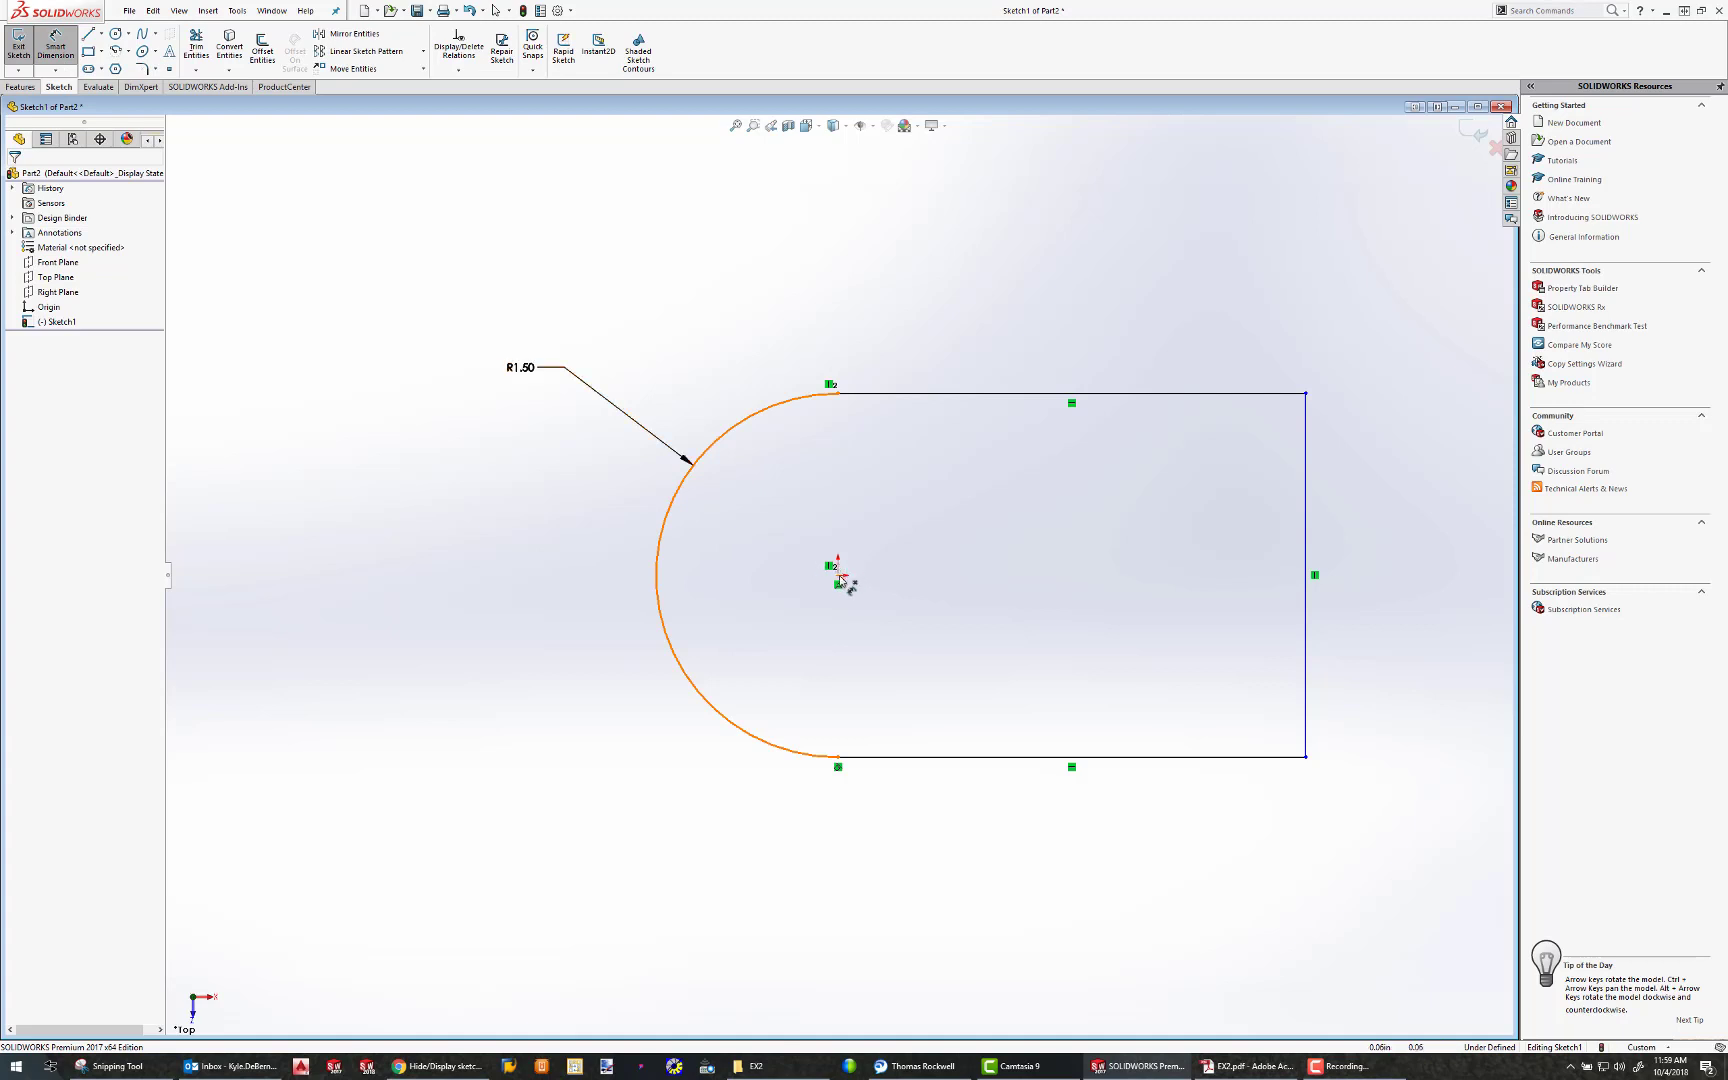
{"action": "left_click", "coordinate": [1309, 517]}
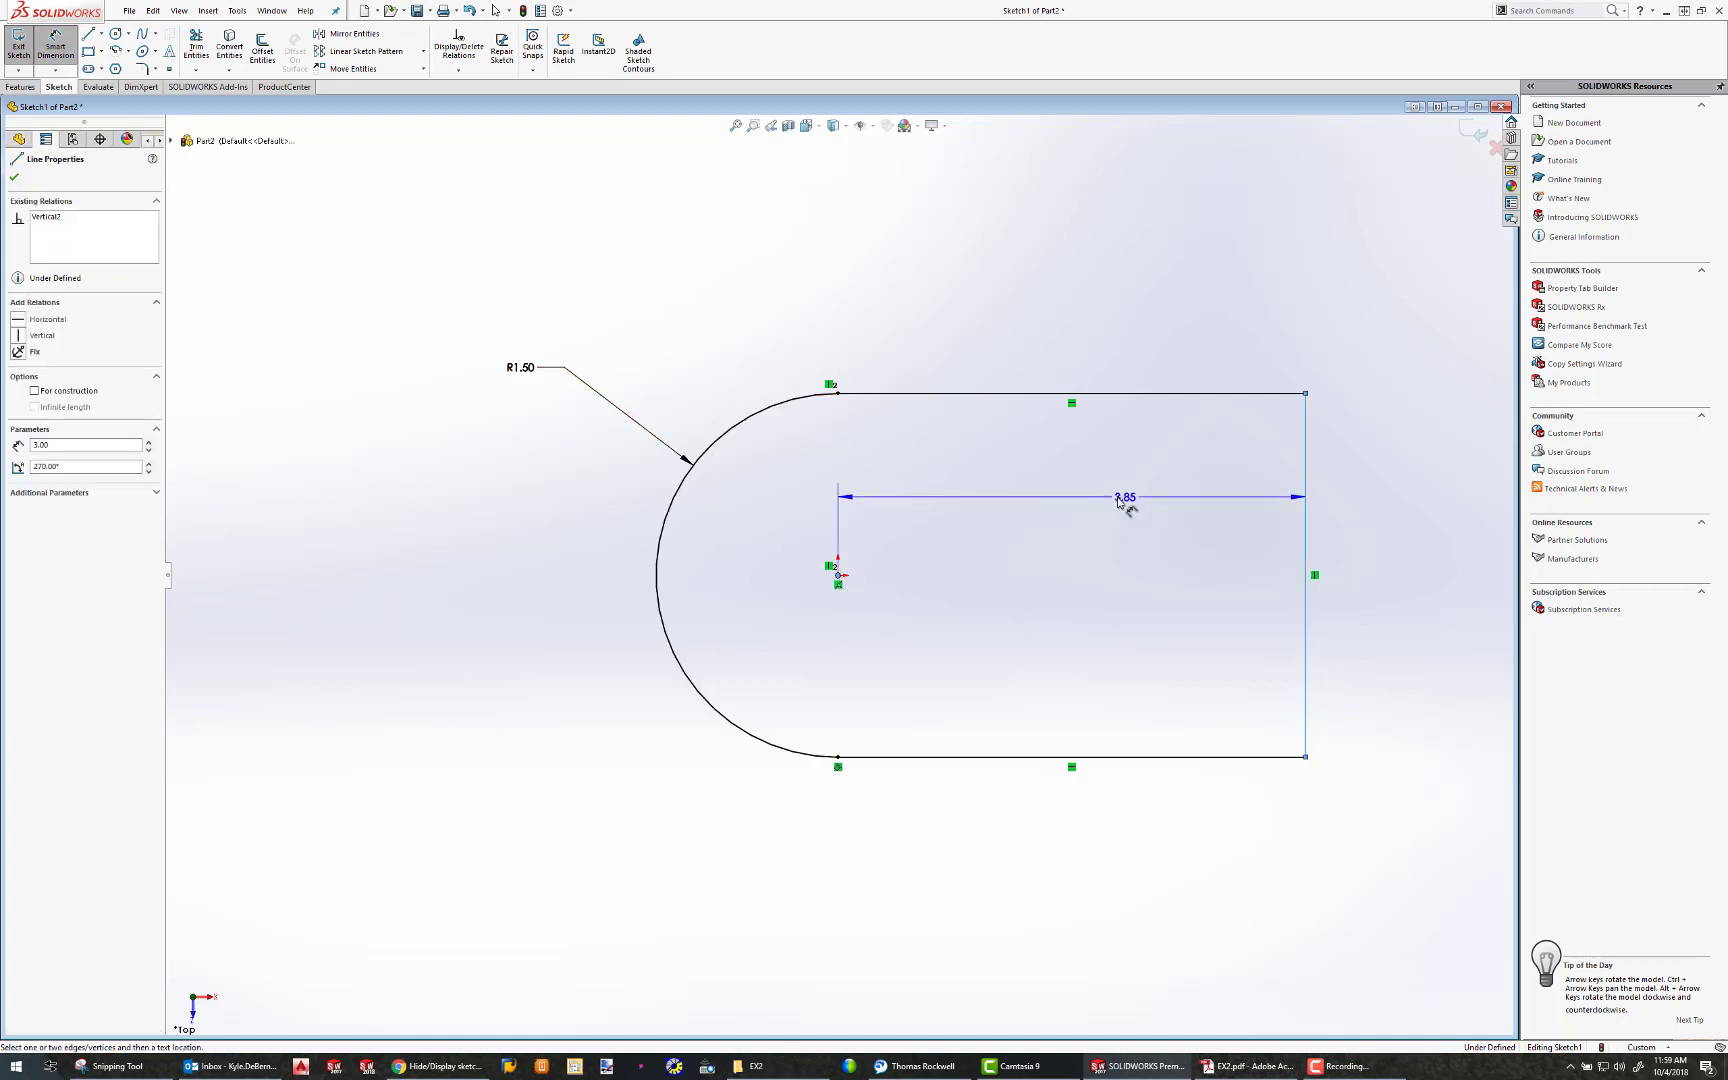
{"action": "left_click", "coordinate": [1118, 502]}
{"action": "type", "text": "4.5"}
{"action": "key", "text": "Return"}
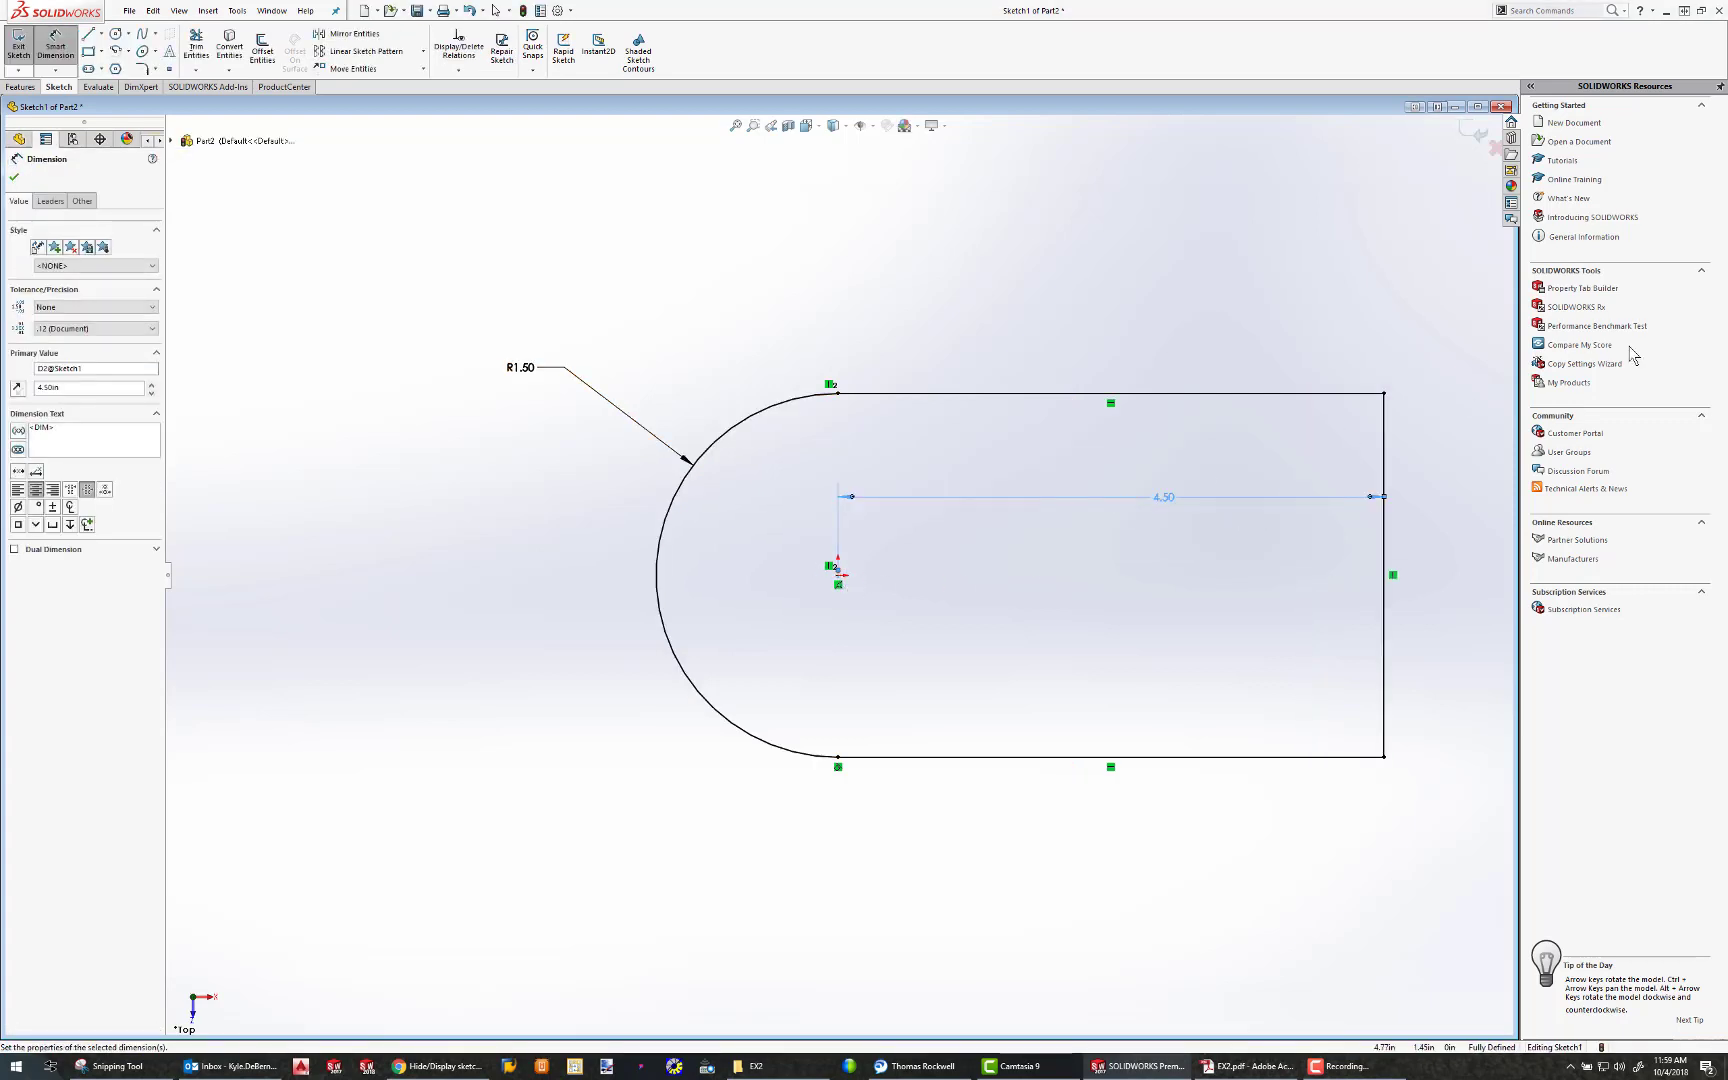
Check the exercise drawing in Adobe Acrobat, and in SOLIDWORKS sketch a circle of about 0.58 in radius centred on the vertical end line's midpoint
{"action": "left_click_drag", "start_coordinate": [1727, 275], "coordinate": [1110, 263]}
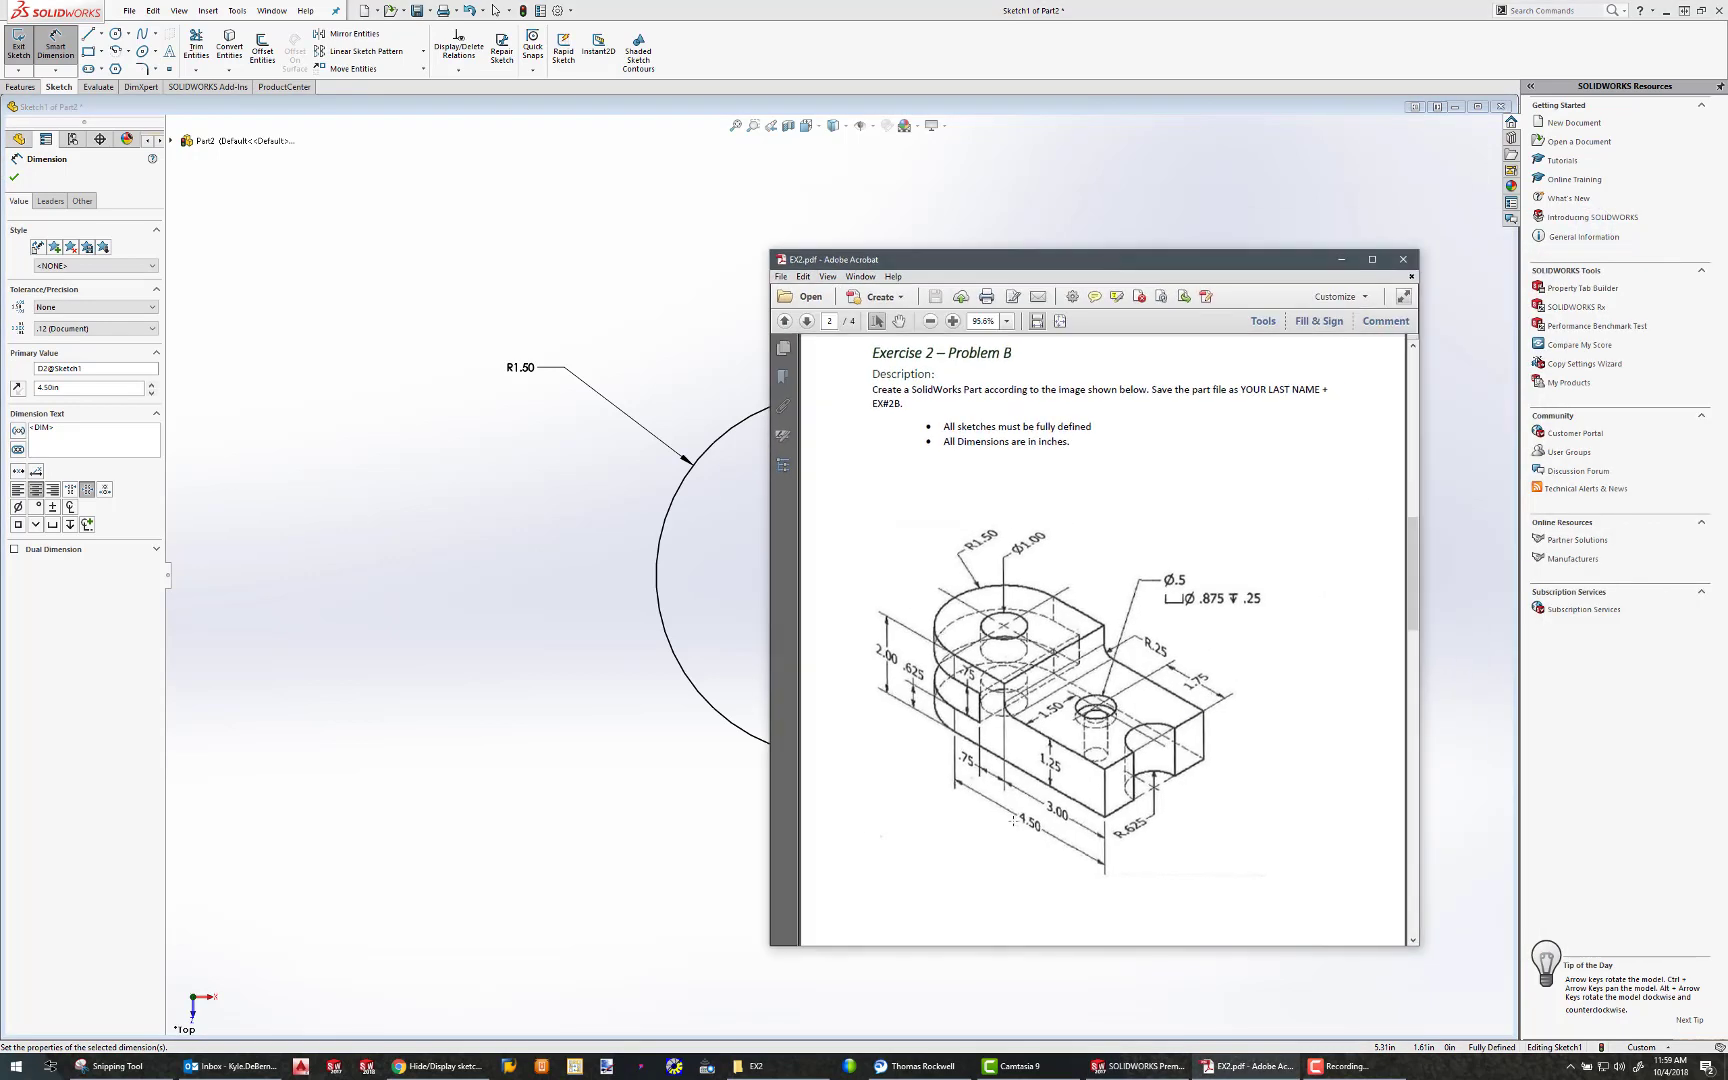
{"action": "left_click_drag", "start_coordinate": [1005, 796], "coordinate": [1051, 860]}
{"action": "left_click", "coordinate": [1285, 805]}
{"action": "left_click_drag", "start_coordinate": [1310, 260], "coordinate": [1727, 260]}
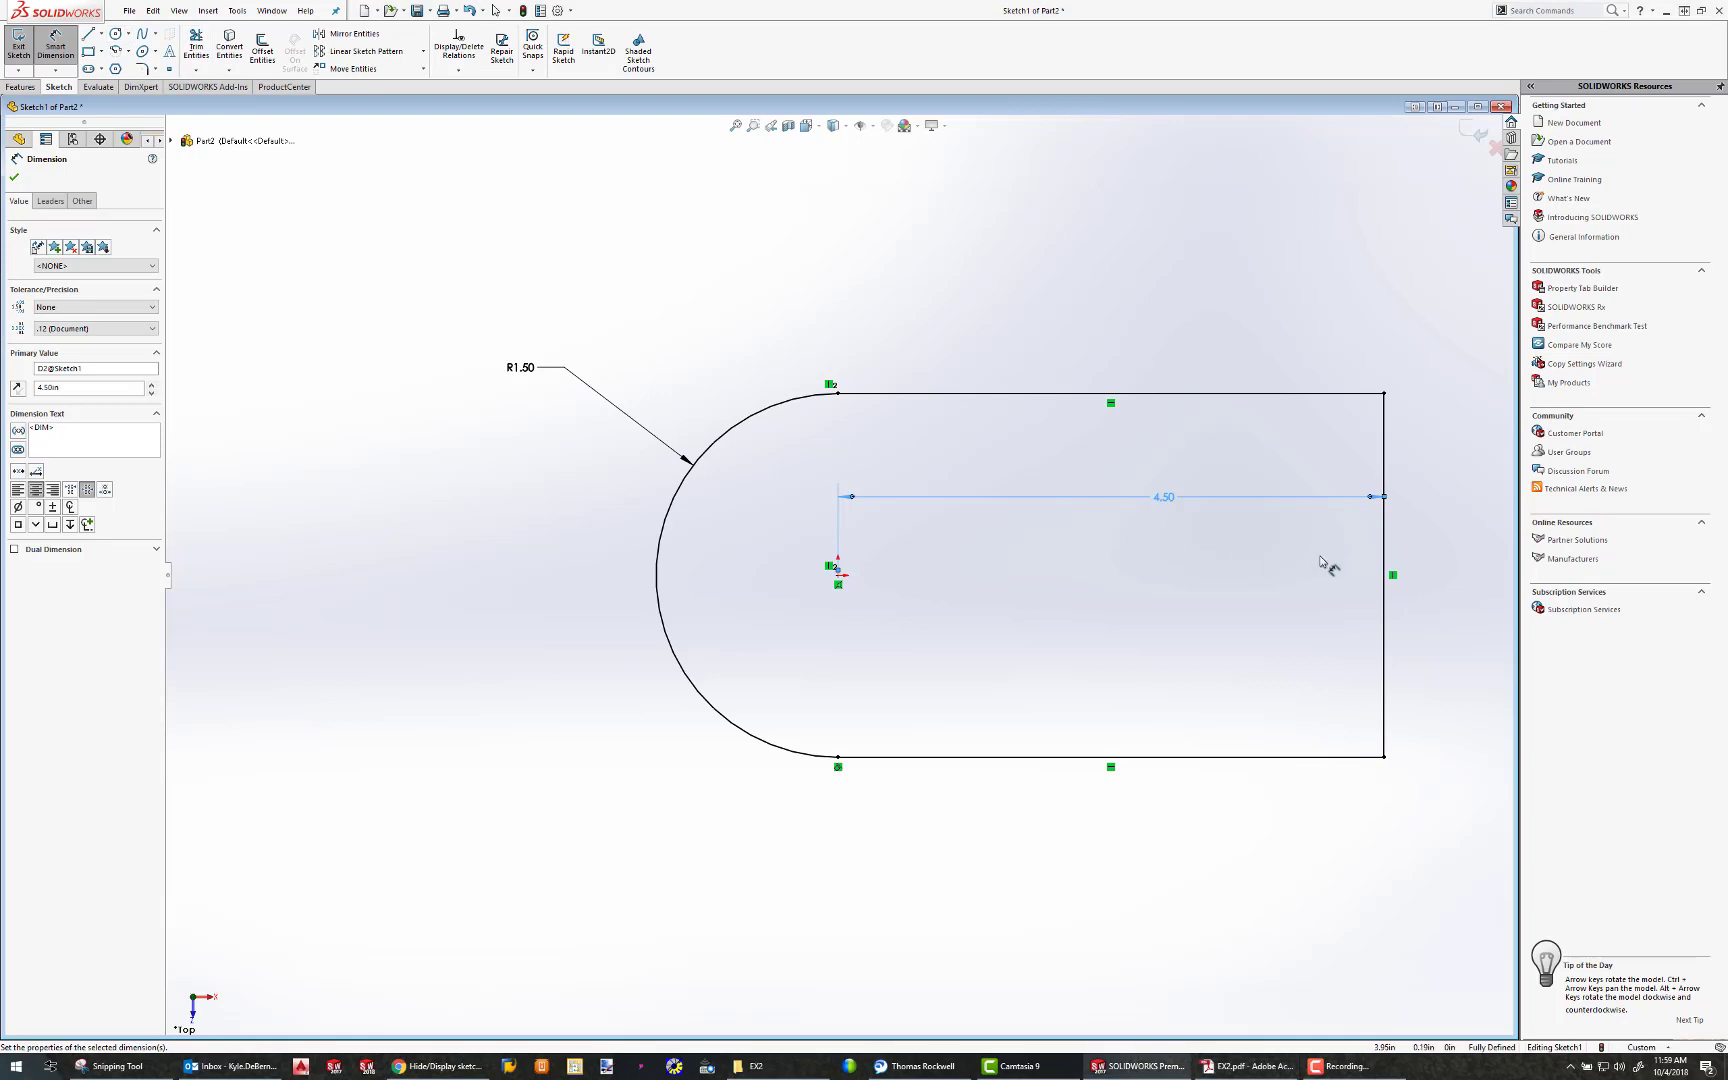
{"action": "left_click", "coordinate": [1383, 573]}
{"action": "left_click", "coordinate": [56, 32]}
{"action": "left_click", "coordinate": [115, 34]}
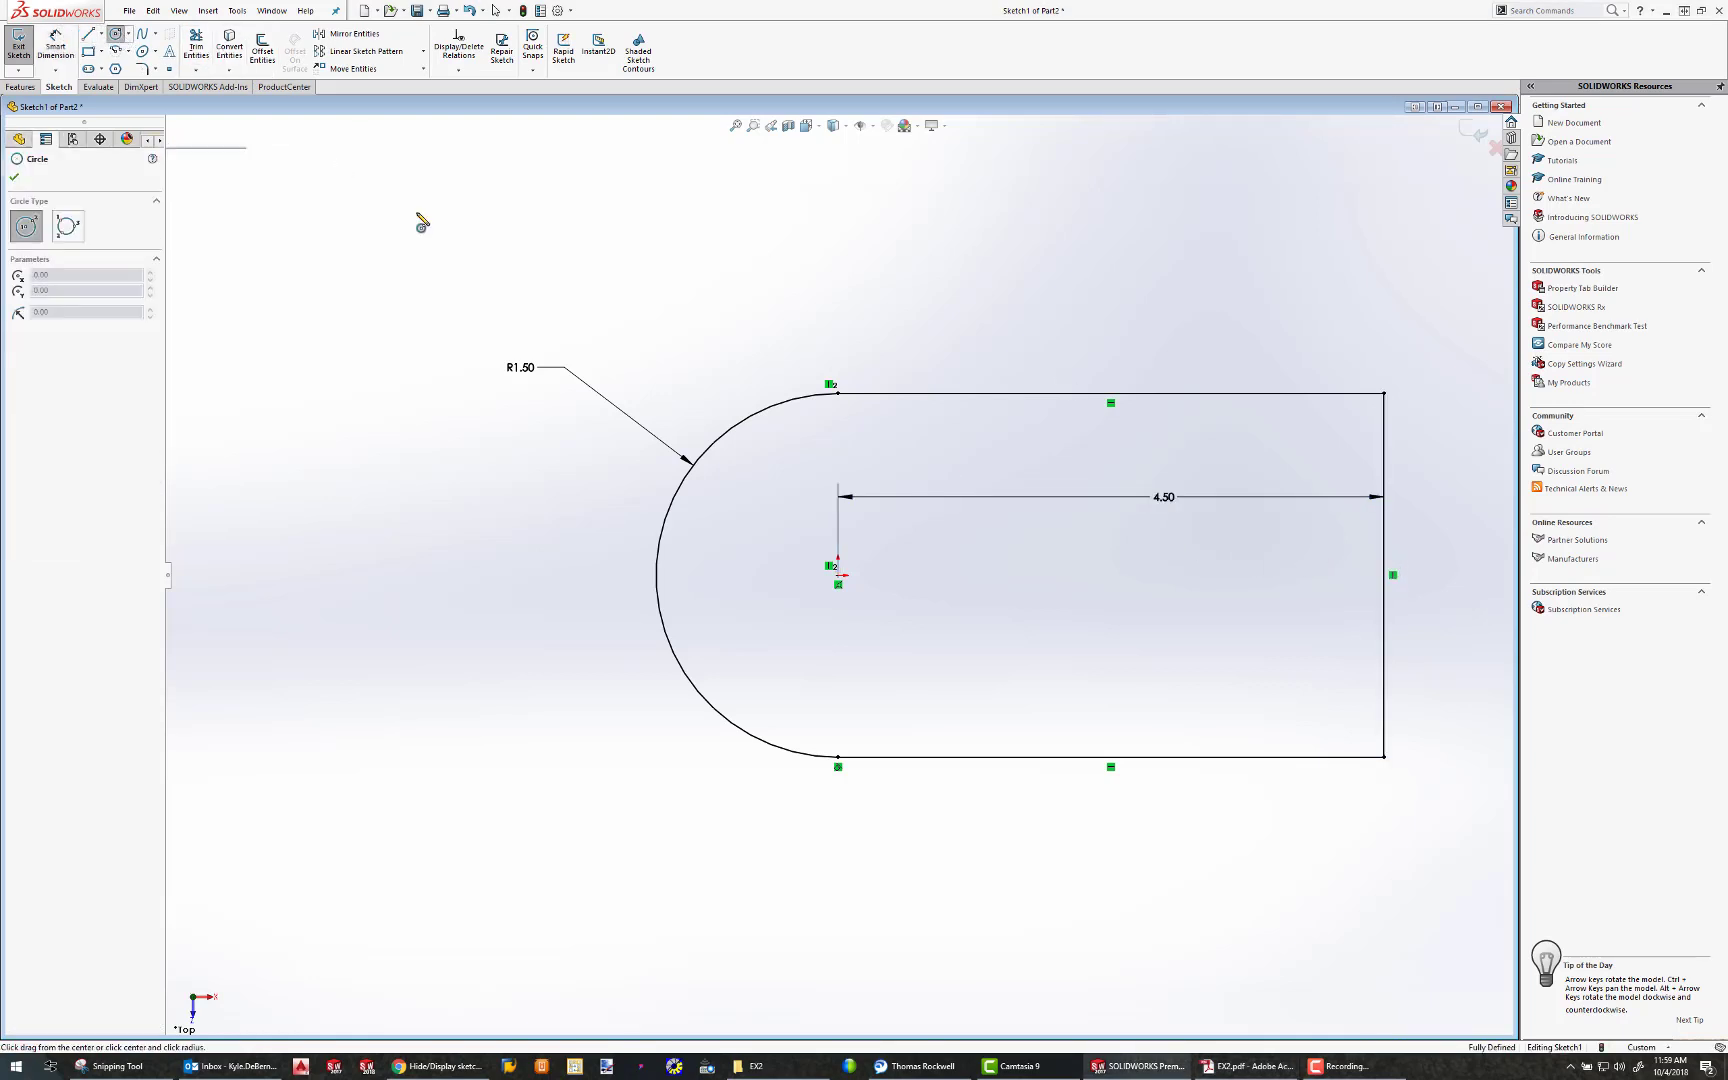
{"action": "left_click", "coordinate": [1393, 575]}
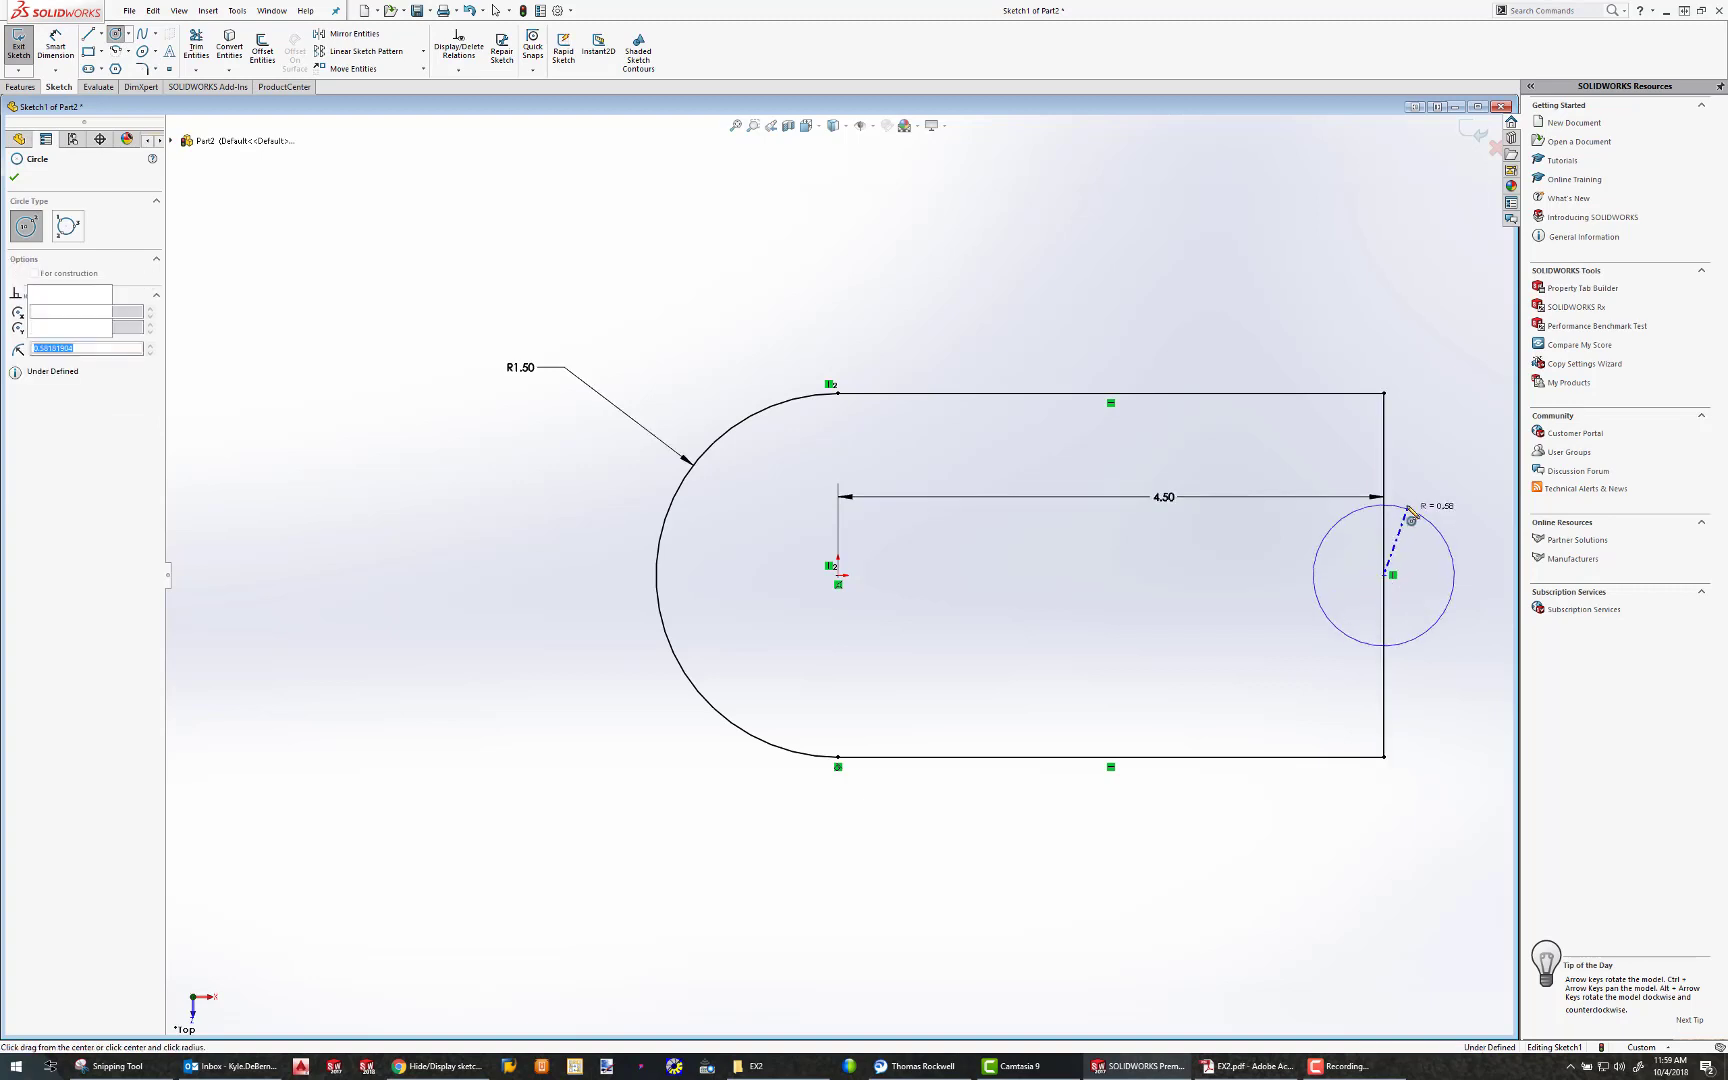
{"action": "left_click", "coordinate": [1408, 508]}
{"action": "key", "text": "Escape"}
Power-trim the circle's outer half and the end line segment inside it to form a semicircular notch
{"action": "left_click", "coordinate": [196, 44]}
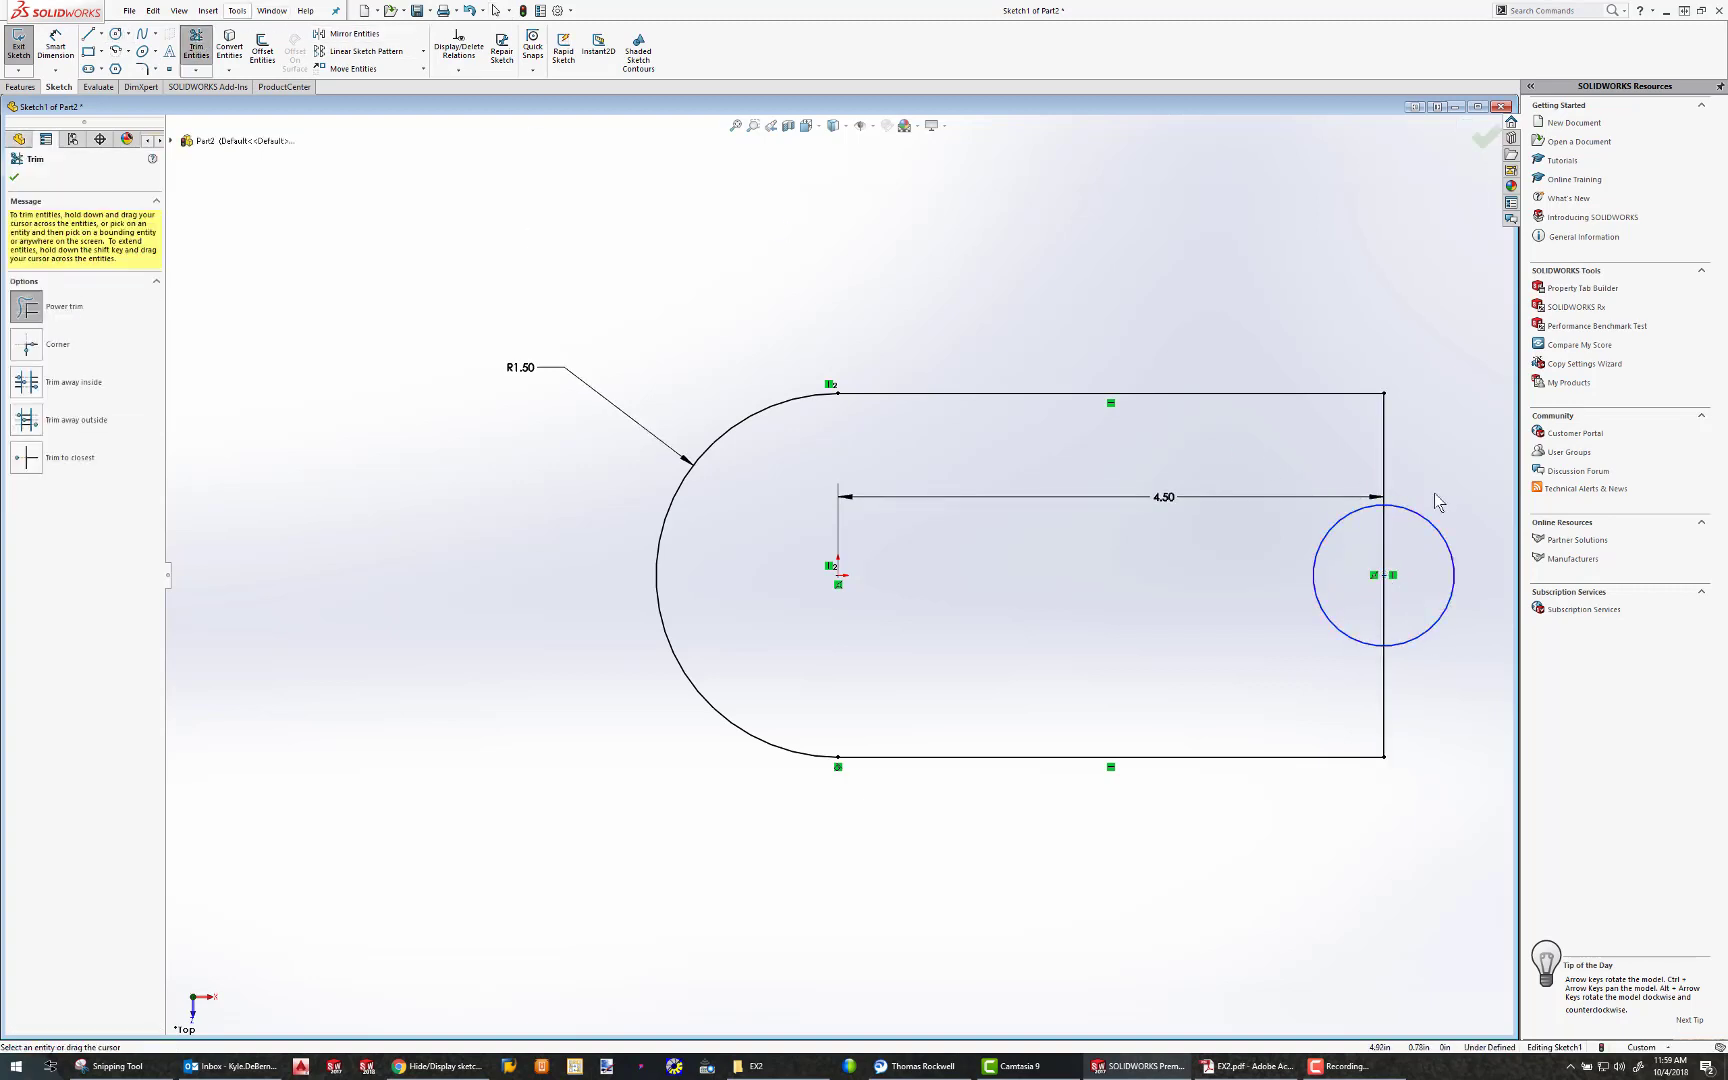
{"action": "left_click_drag", "start_coordinate": [1435, 501], "coordinate": [1367, 554]}
{"action": "scroll", "coordinate": [1430, 649], "scroll_direction": "up", "scroll_amount": 2}
{"action": "scroll", "coordinate": [1430, 649], "scroll_direction": "down", "scroll_amount": 2}
{"action": "key", "text": "Escape"}
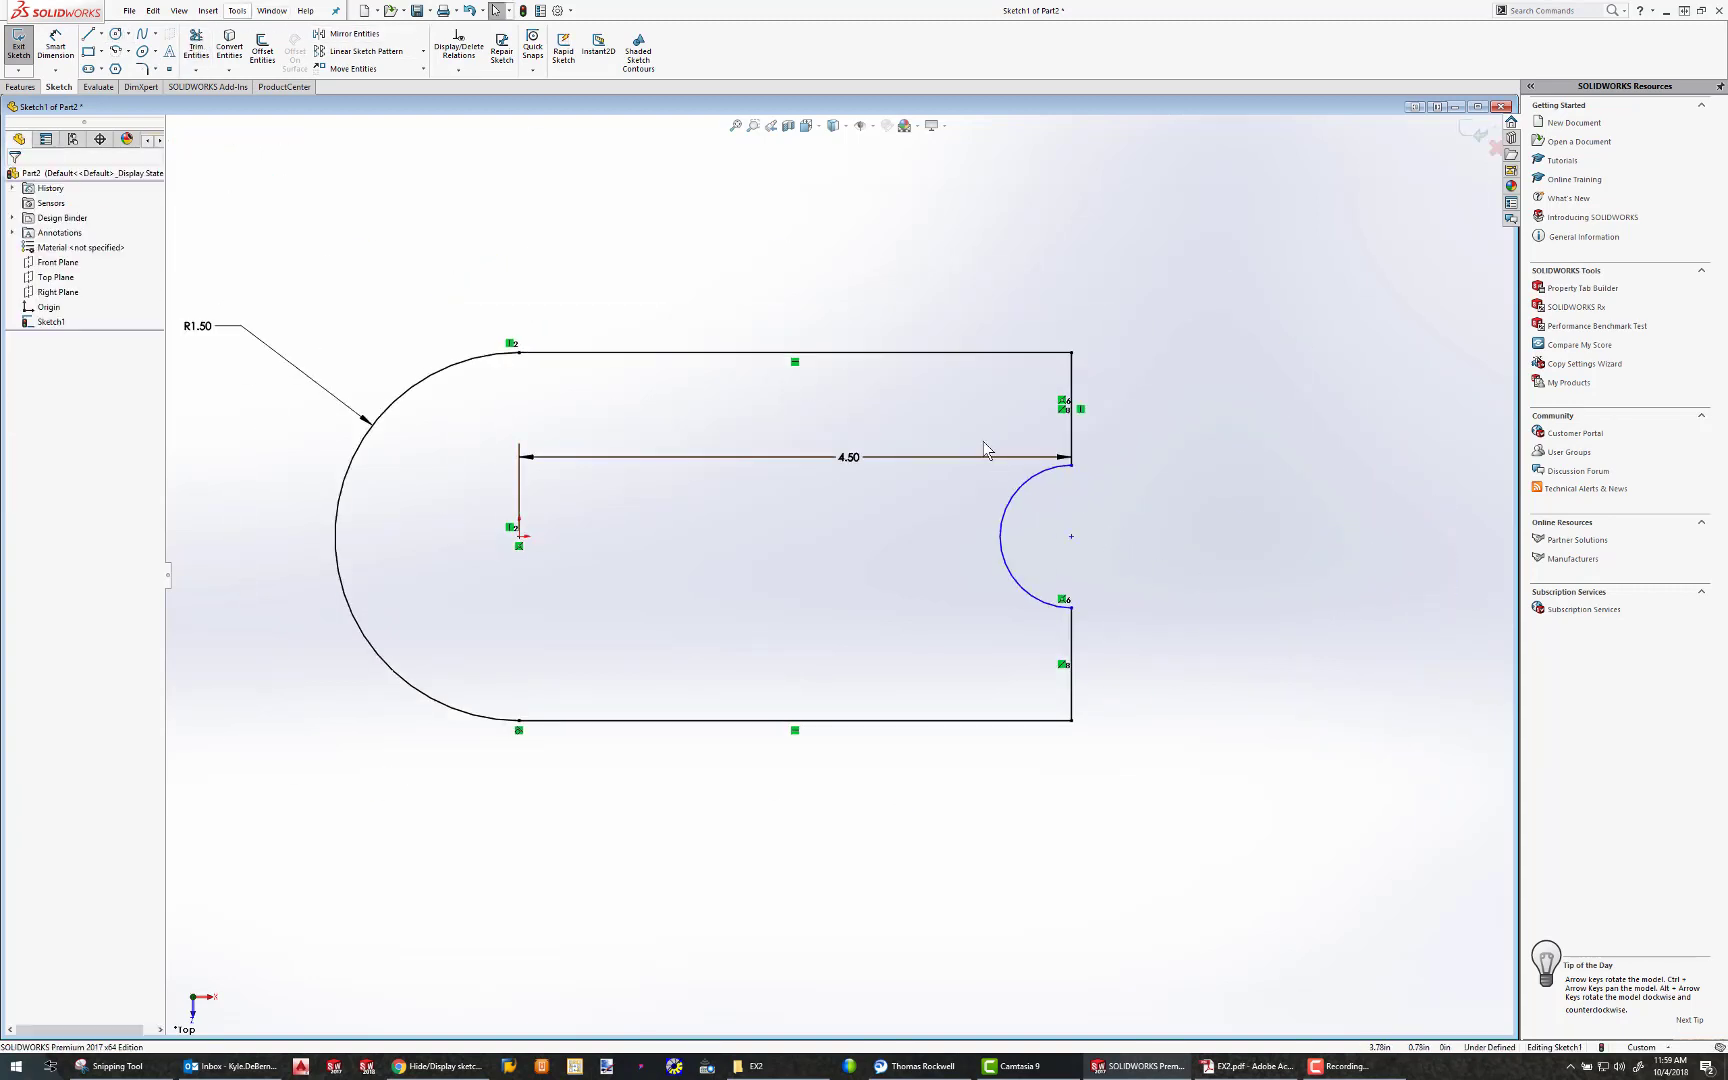
Add a coincident relation between the notch arc's centre point and the upper segment of the vertical end line
{"action": "left_click", "coordinate": [1072, 537]}
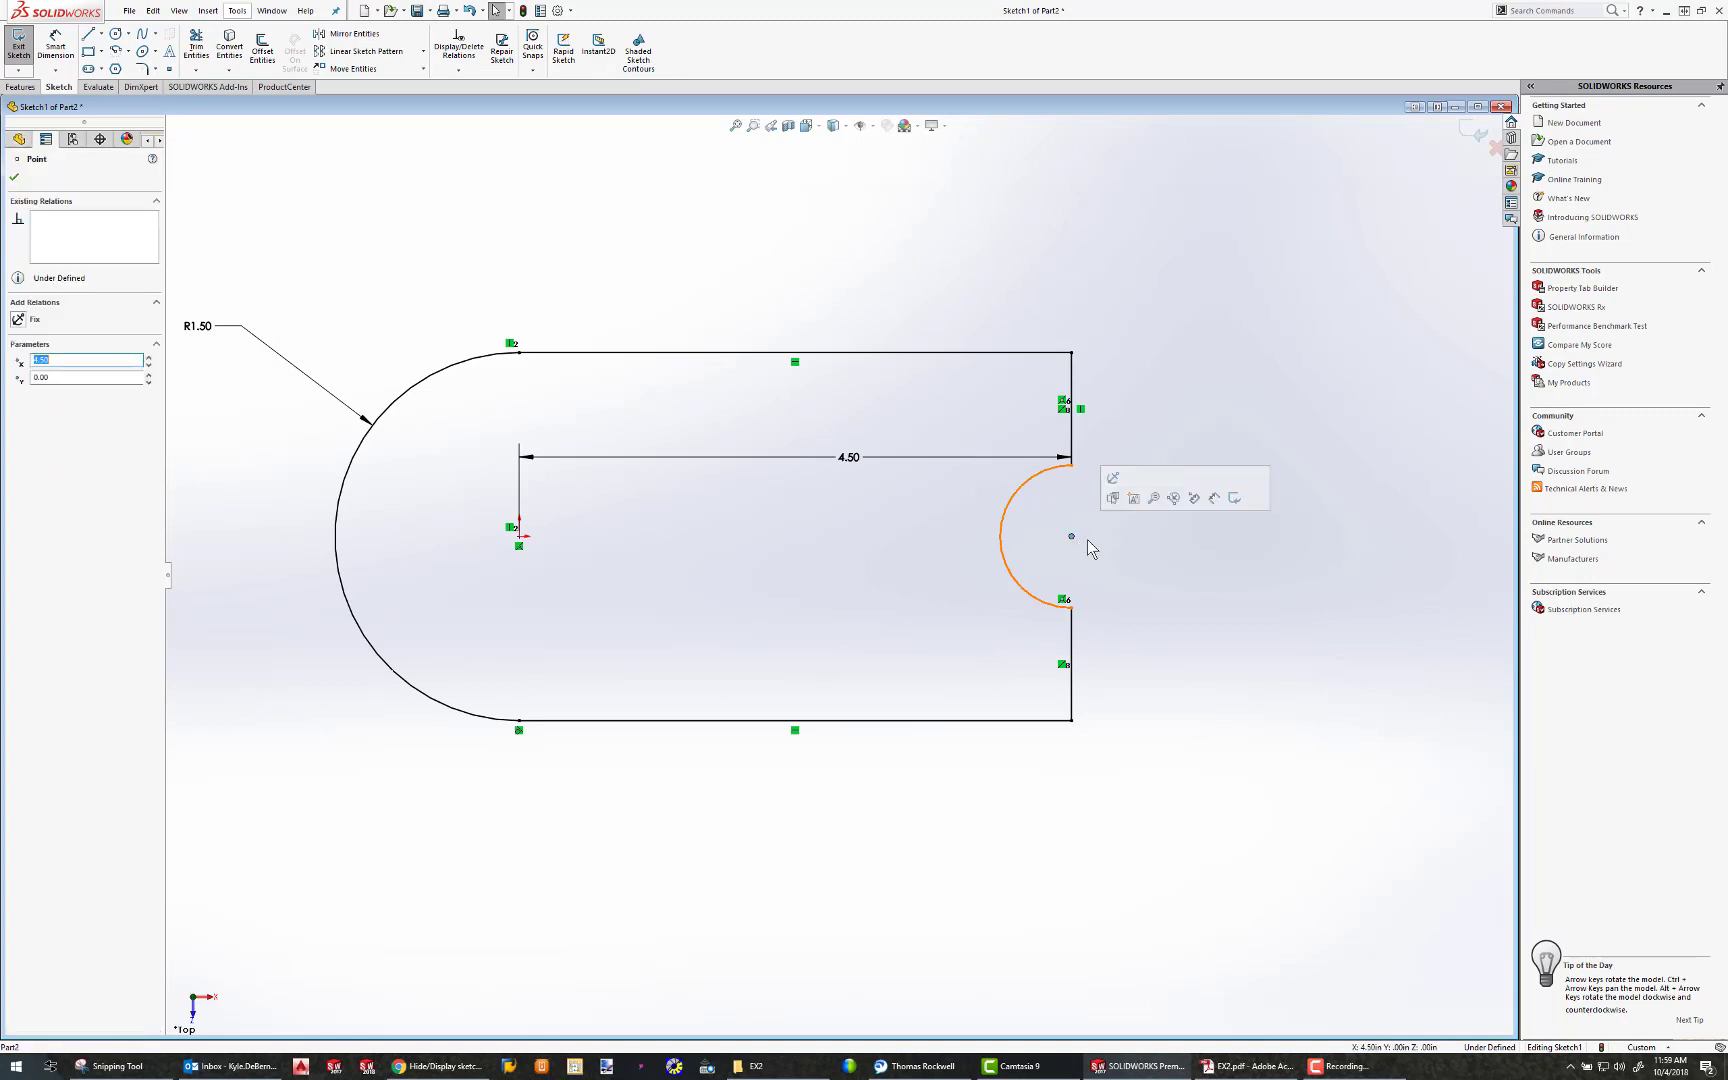
{"action": "left_click", "coordinate": [1071, 446], "text": "ctrl"}
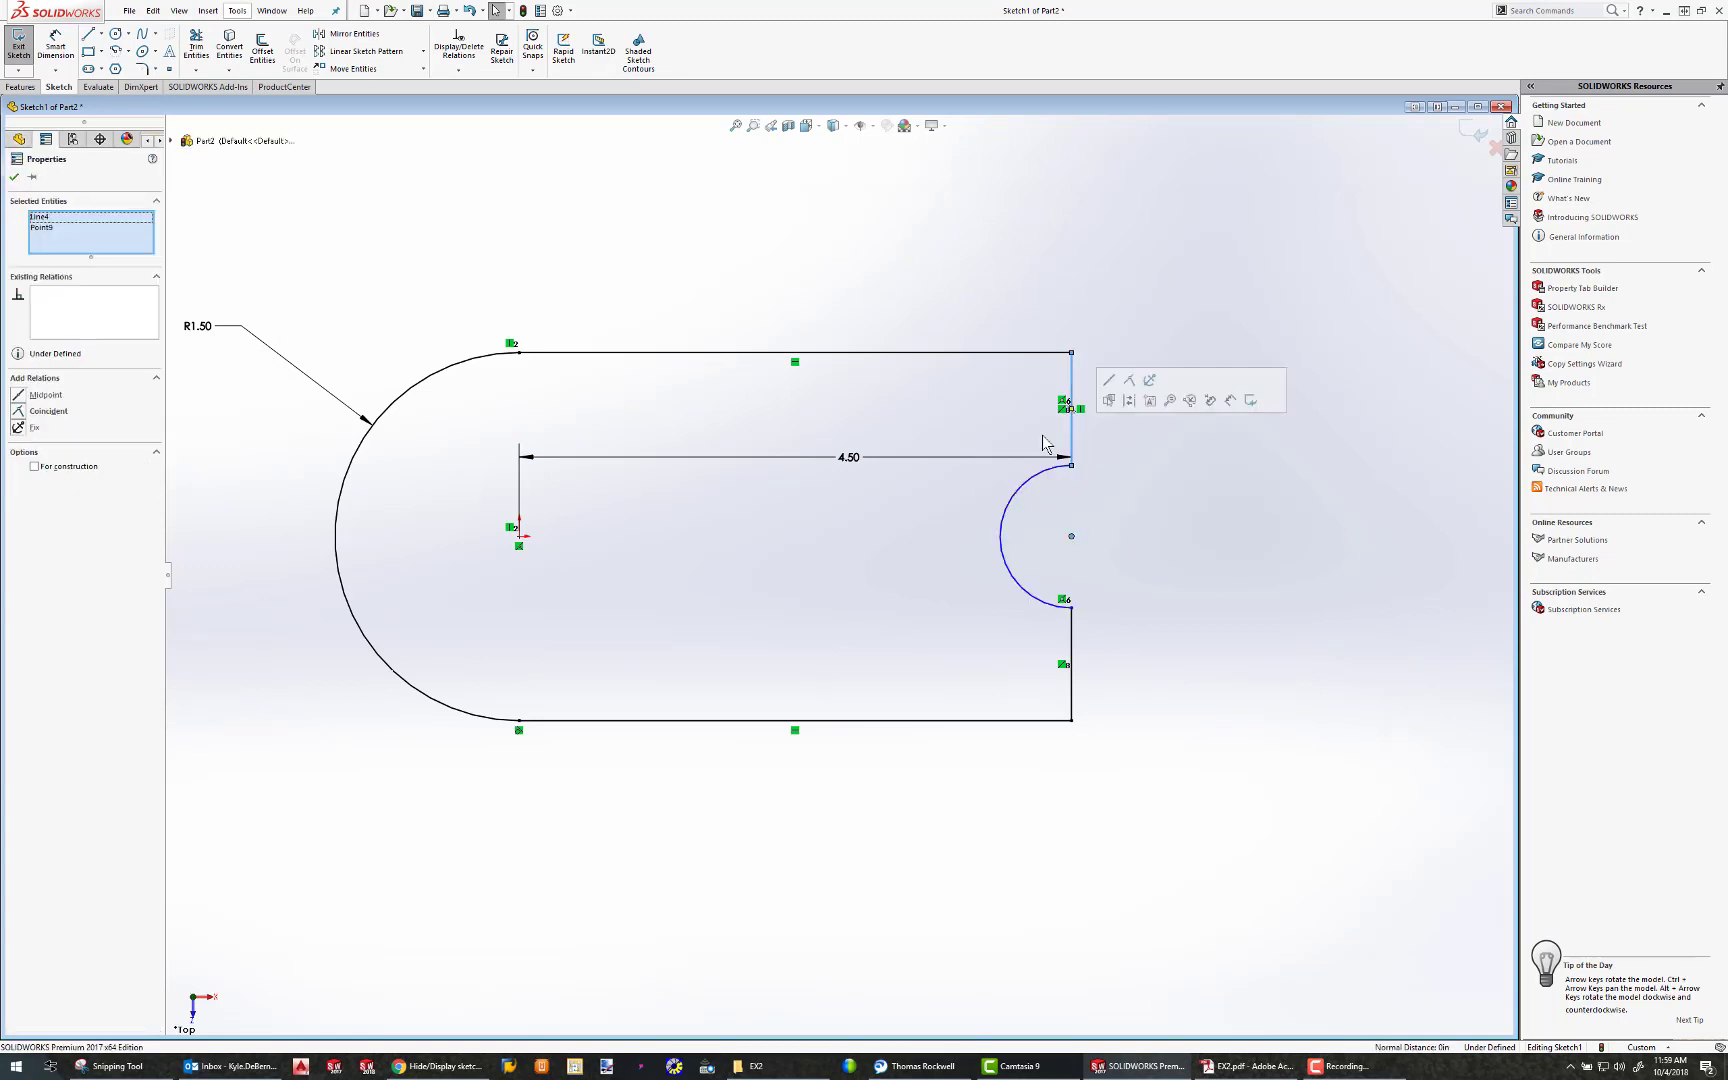
{"action": "left_click", "coordinate": [16, 413]}
{"action": "left_click", "coordinate": [15, 177]}
Dimension the semicircular notch with a radius of 0.625 in
{"action": "left_click", "coordinate": [54, 47]}
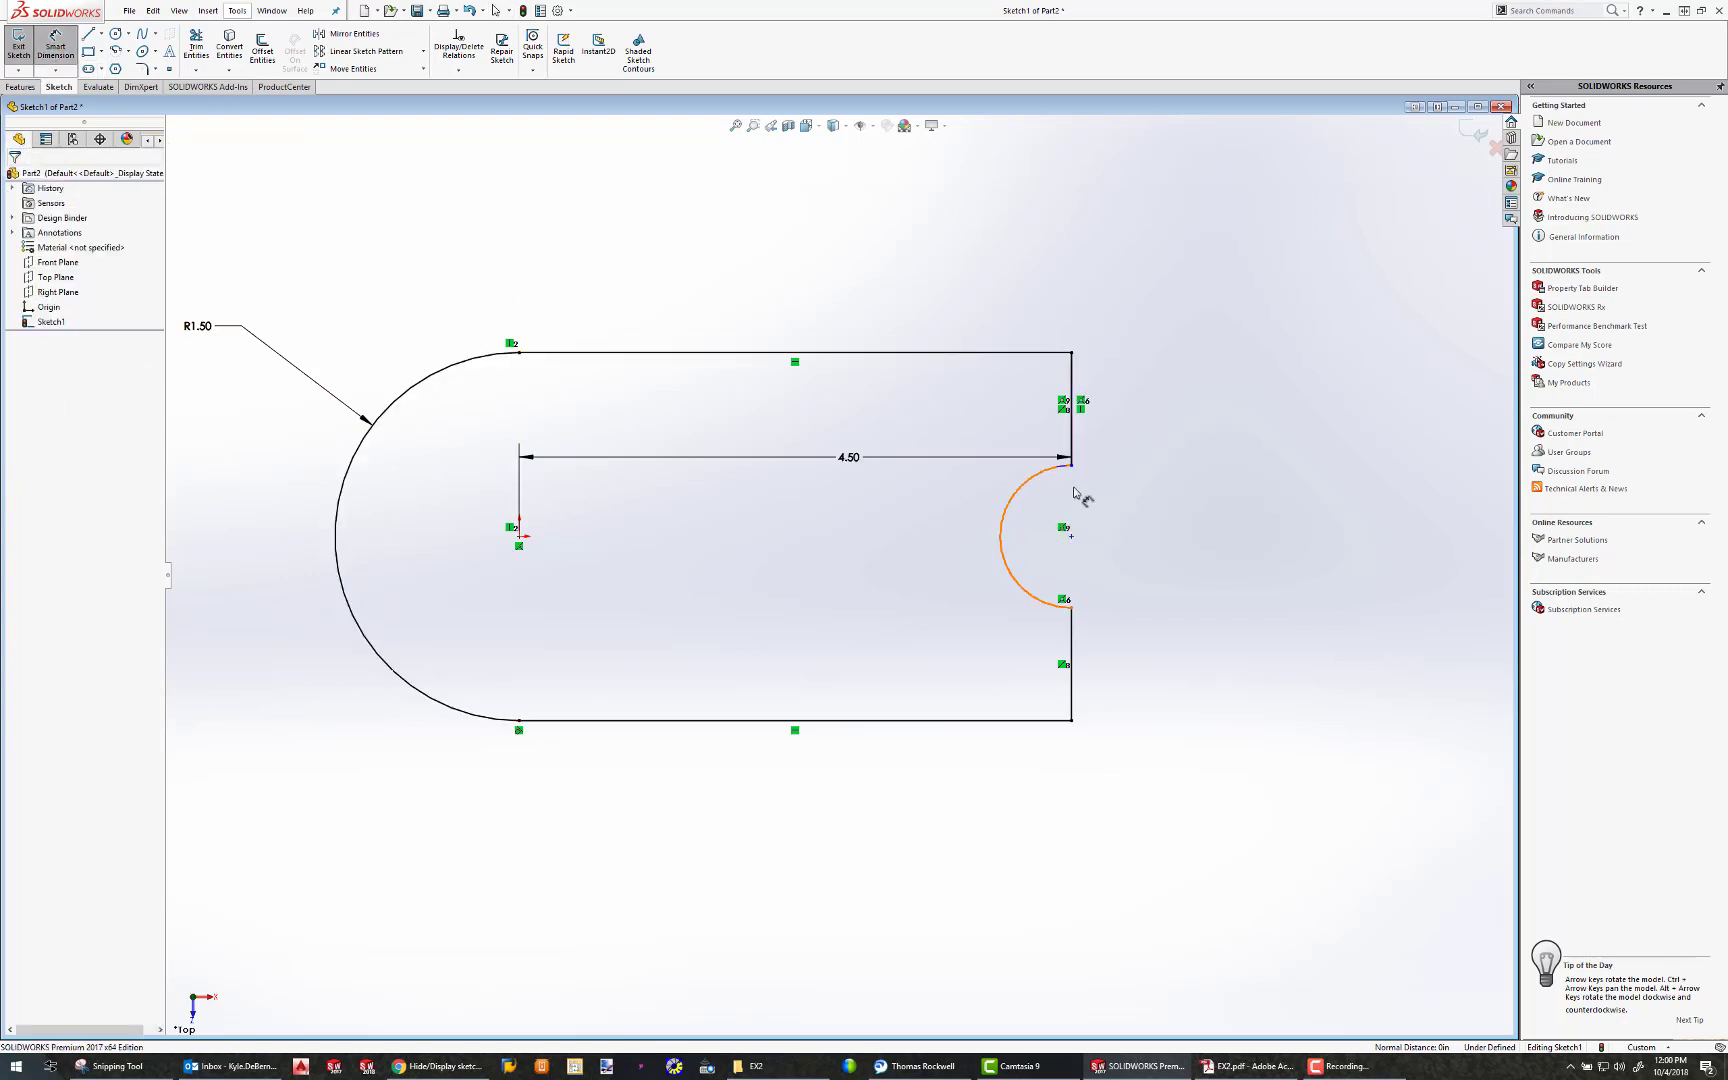
{"action": "left_click", "coordinate": [1018, 495]}
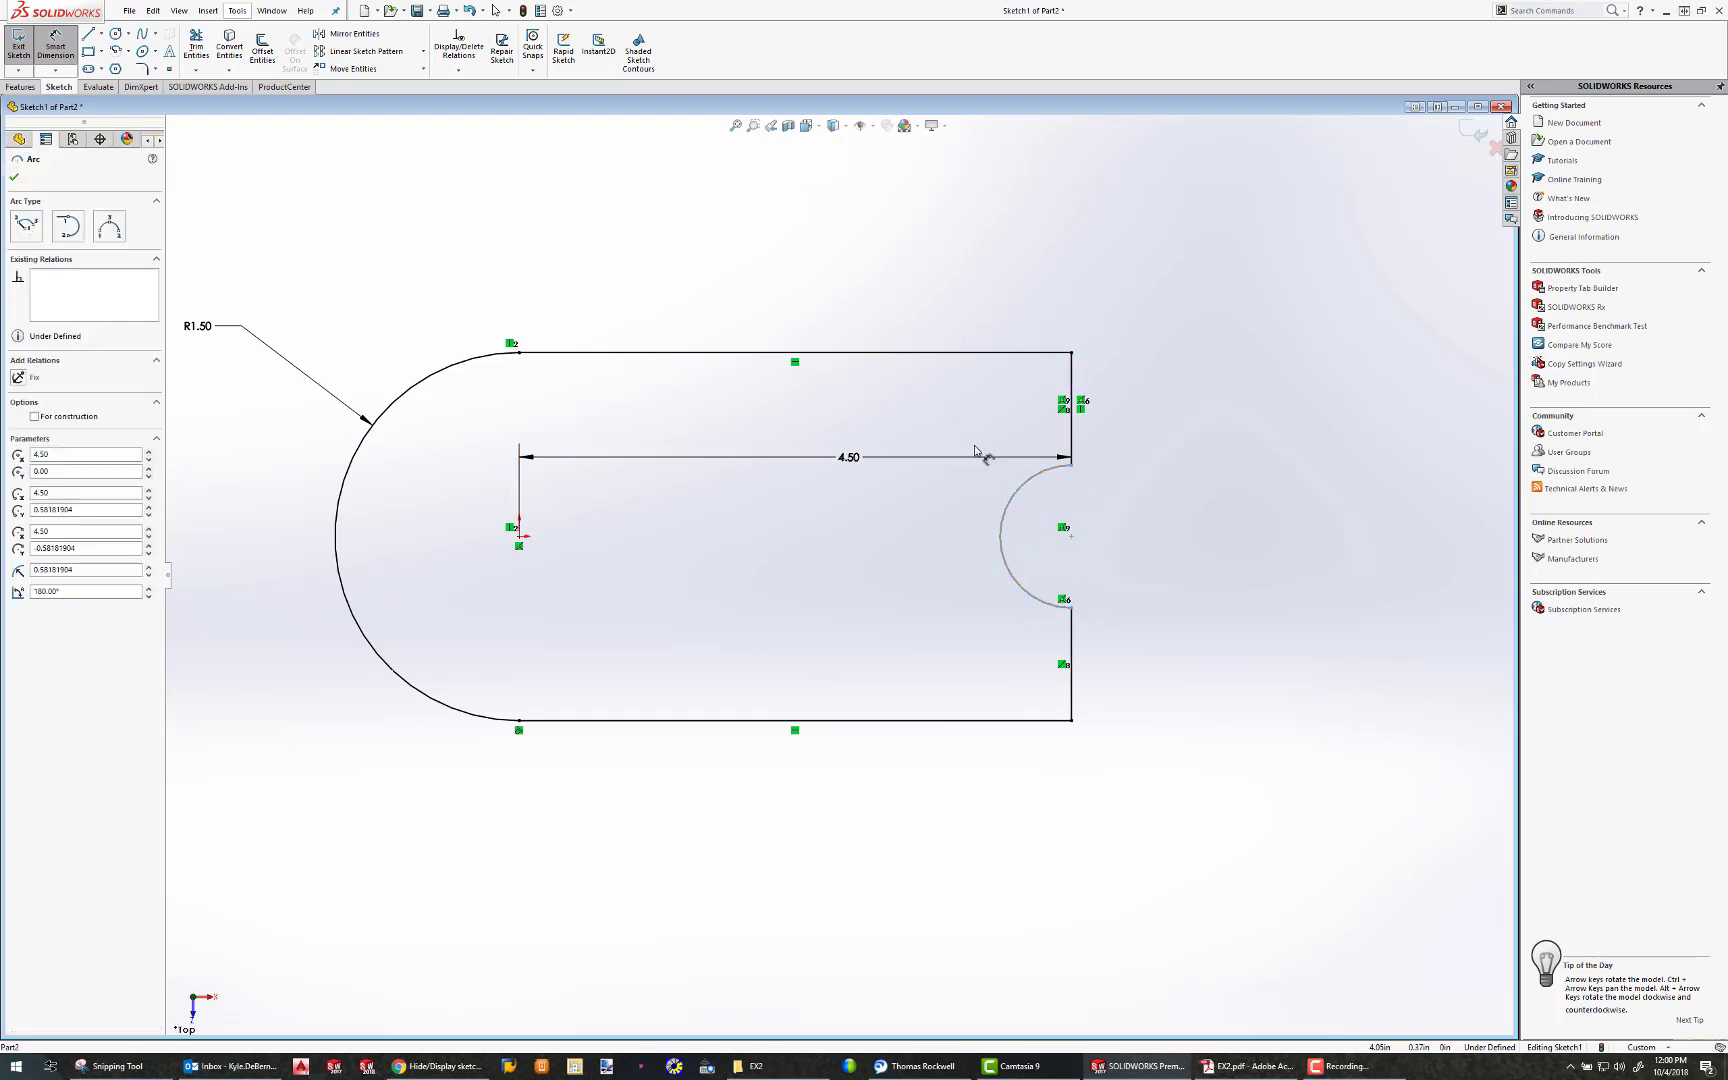
{"action": "left_click", "coordinate": [943, 432]}
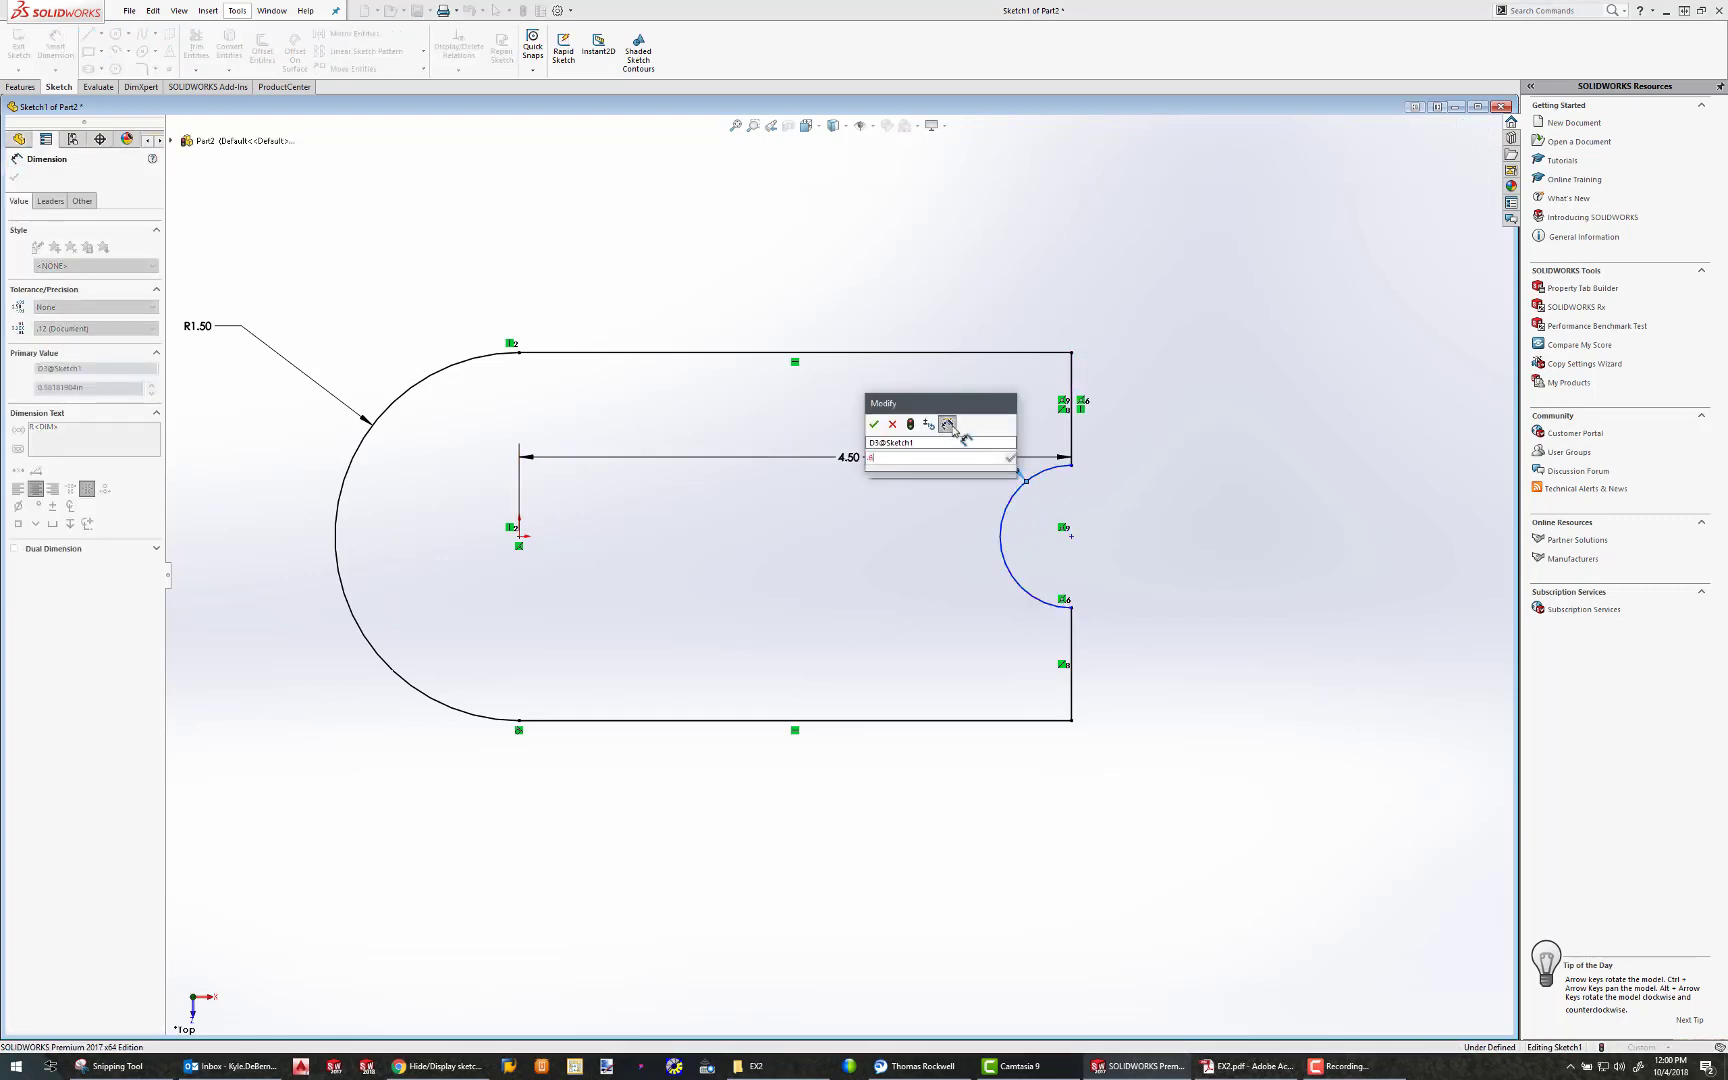
{"action": "key", "text": "Return"}
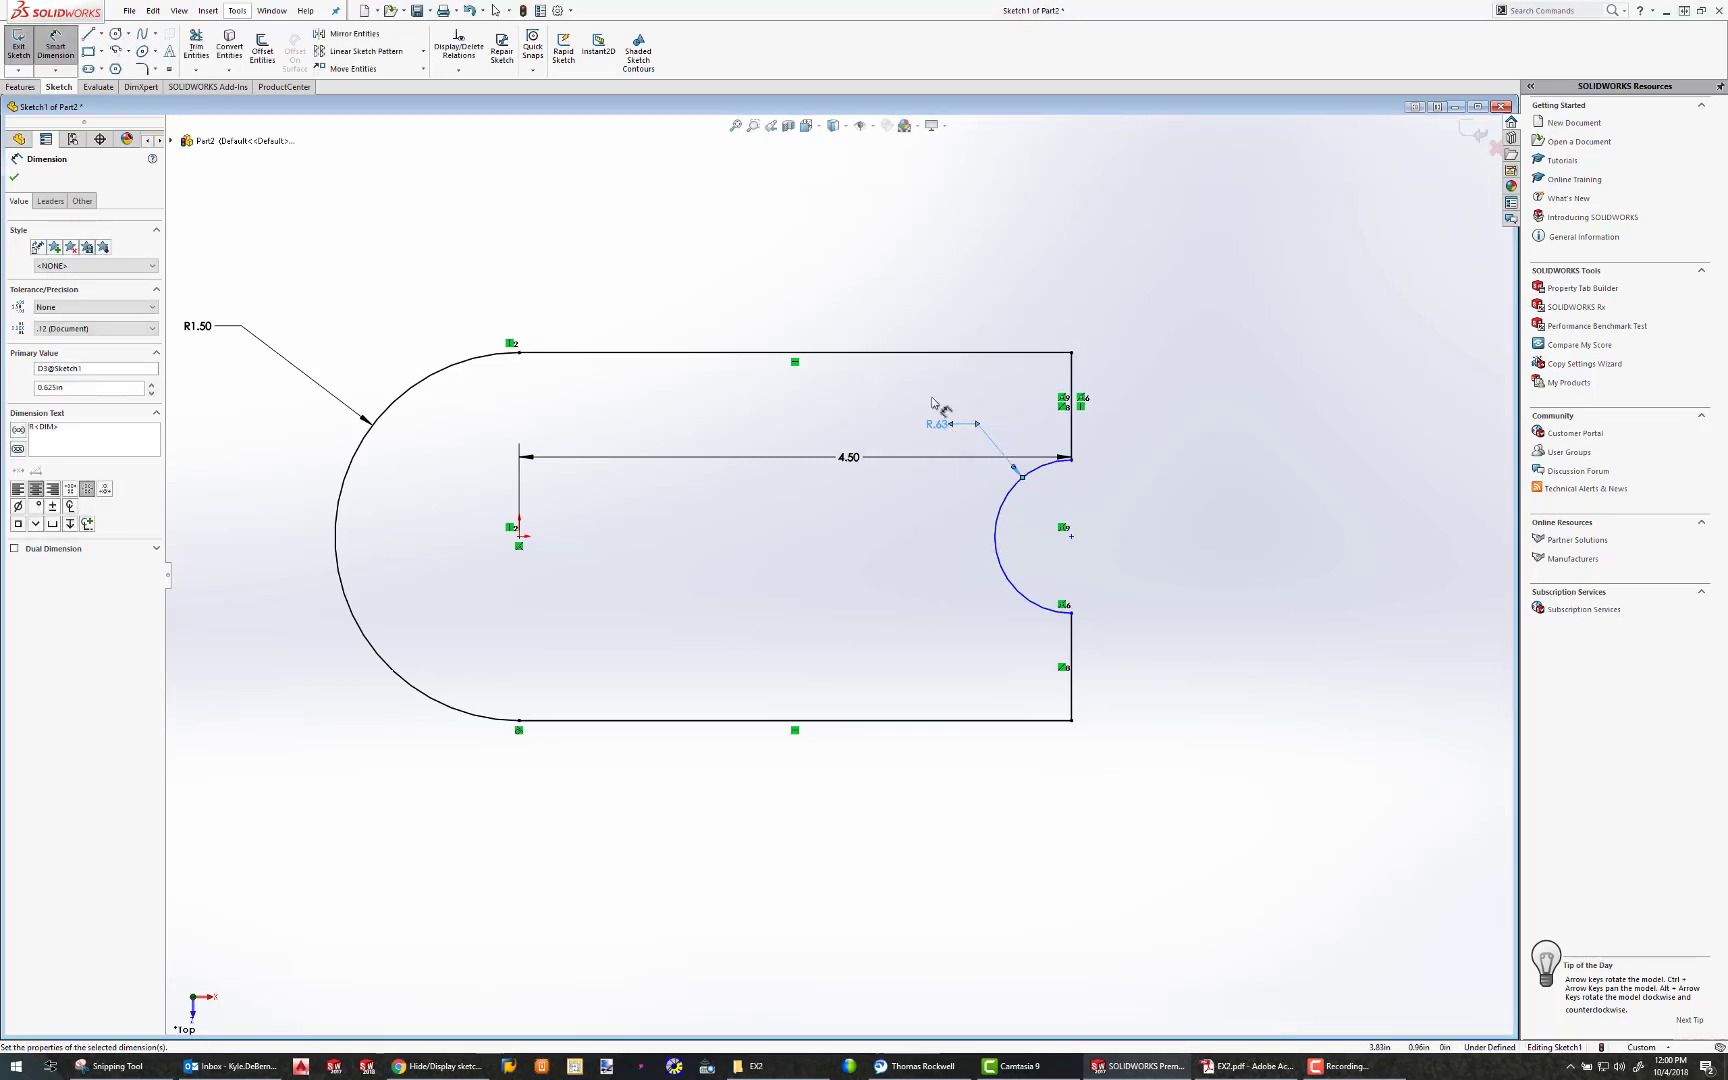
{"action": "key", "text": "Escape"}
Add a horizontal relation between the notch arc's centre point and the origin to fully define the base sketch
{"action": "mouse_move", "coordinate": [1072, 538]}
{"action": "left_mouse_down"}
{"action": "mouse_move", "coordinate": [1091, 455]}
{"action": "mouse_move", "coordinate": [1091, 605]}
{"action": "mouse_move", "coordinate": [1091, 494]}
{"action": "mouse_move", "coordinate": [1079, 573]}
{"action": "mouse_move", "coordinate": [1081, 527]}
{"action": "left_mouse_up"}
{"action": "left_click", "coordinate": [1057, 522]}
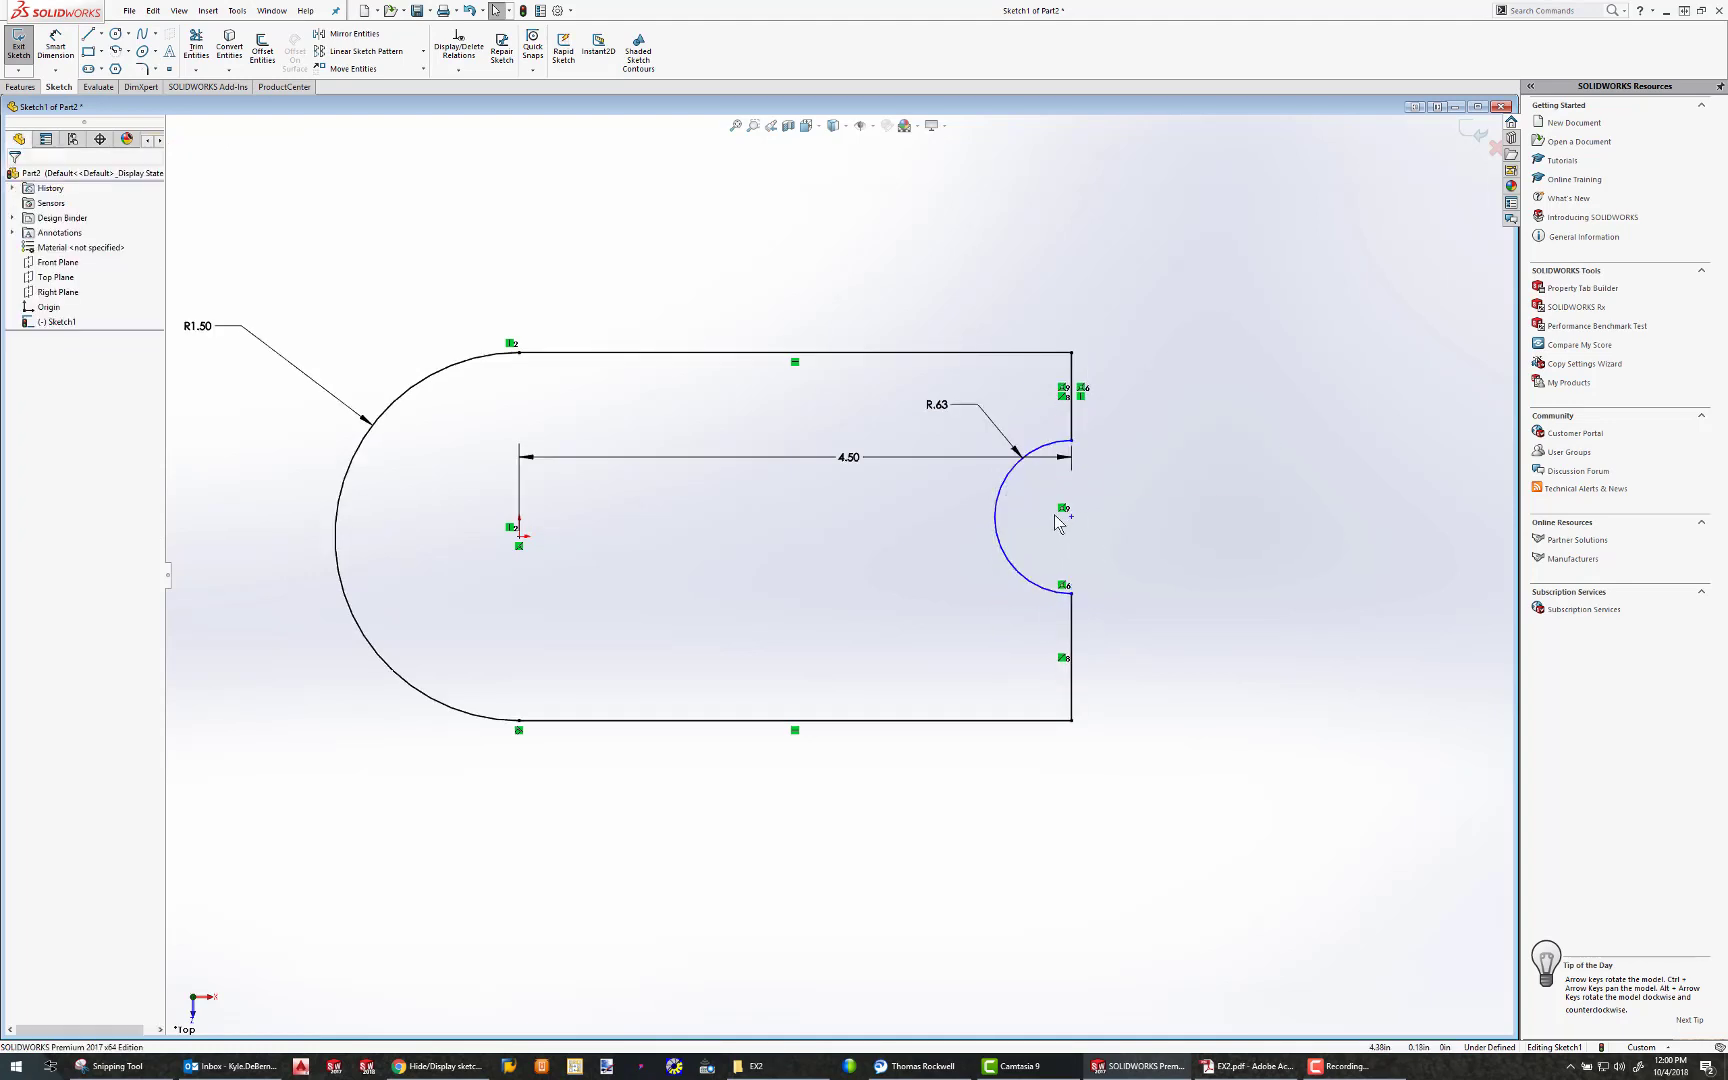
{"action": "left_click", "coordinate": [1072, 518]}
{"action": "left_click", "coordinate": [519, 536], "text": "ctrl"}
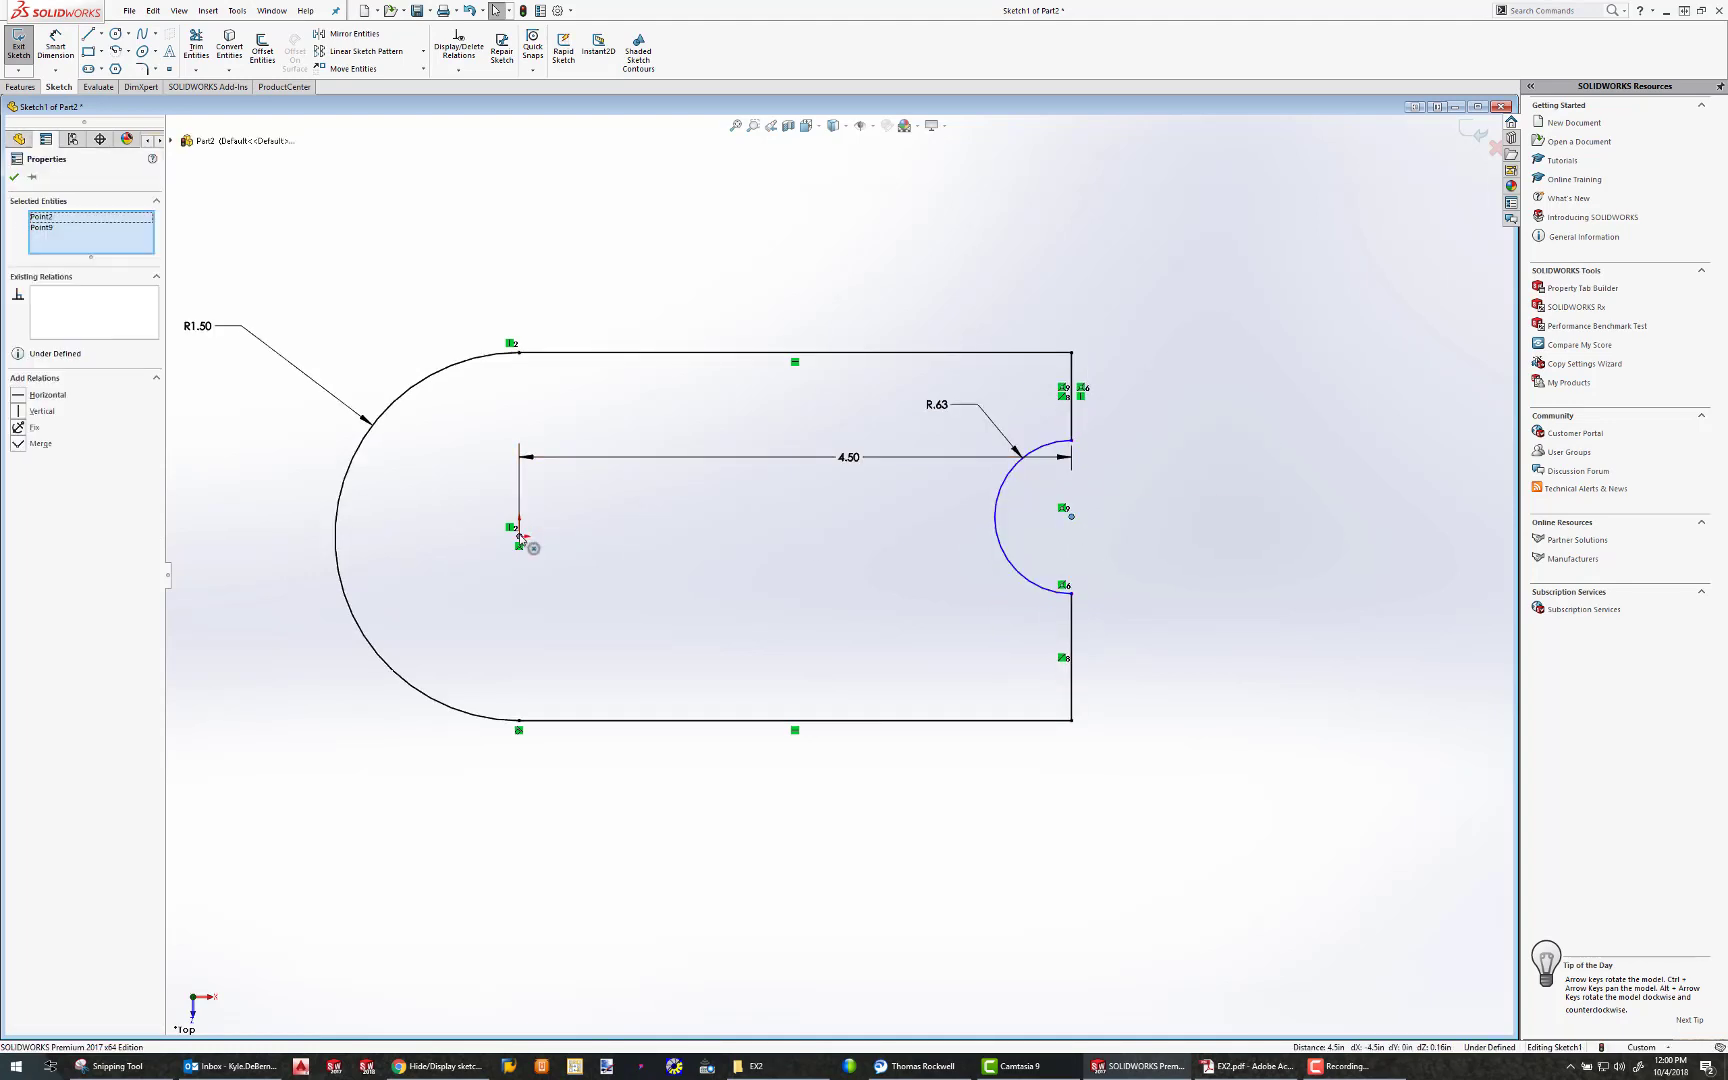
{"action": "left_click", "coordinate": [17, 398]}
{"action": "left_click", "coordinate": [1208, 598]}
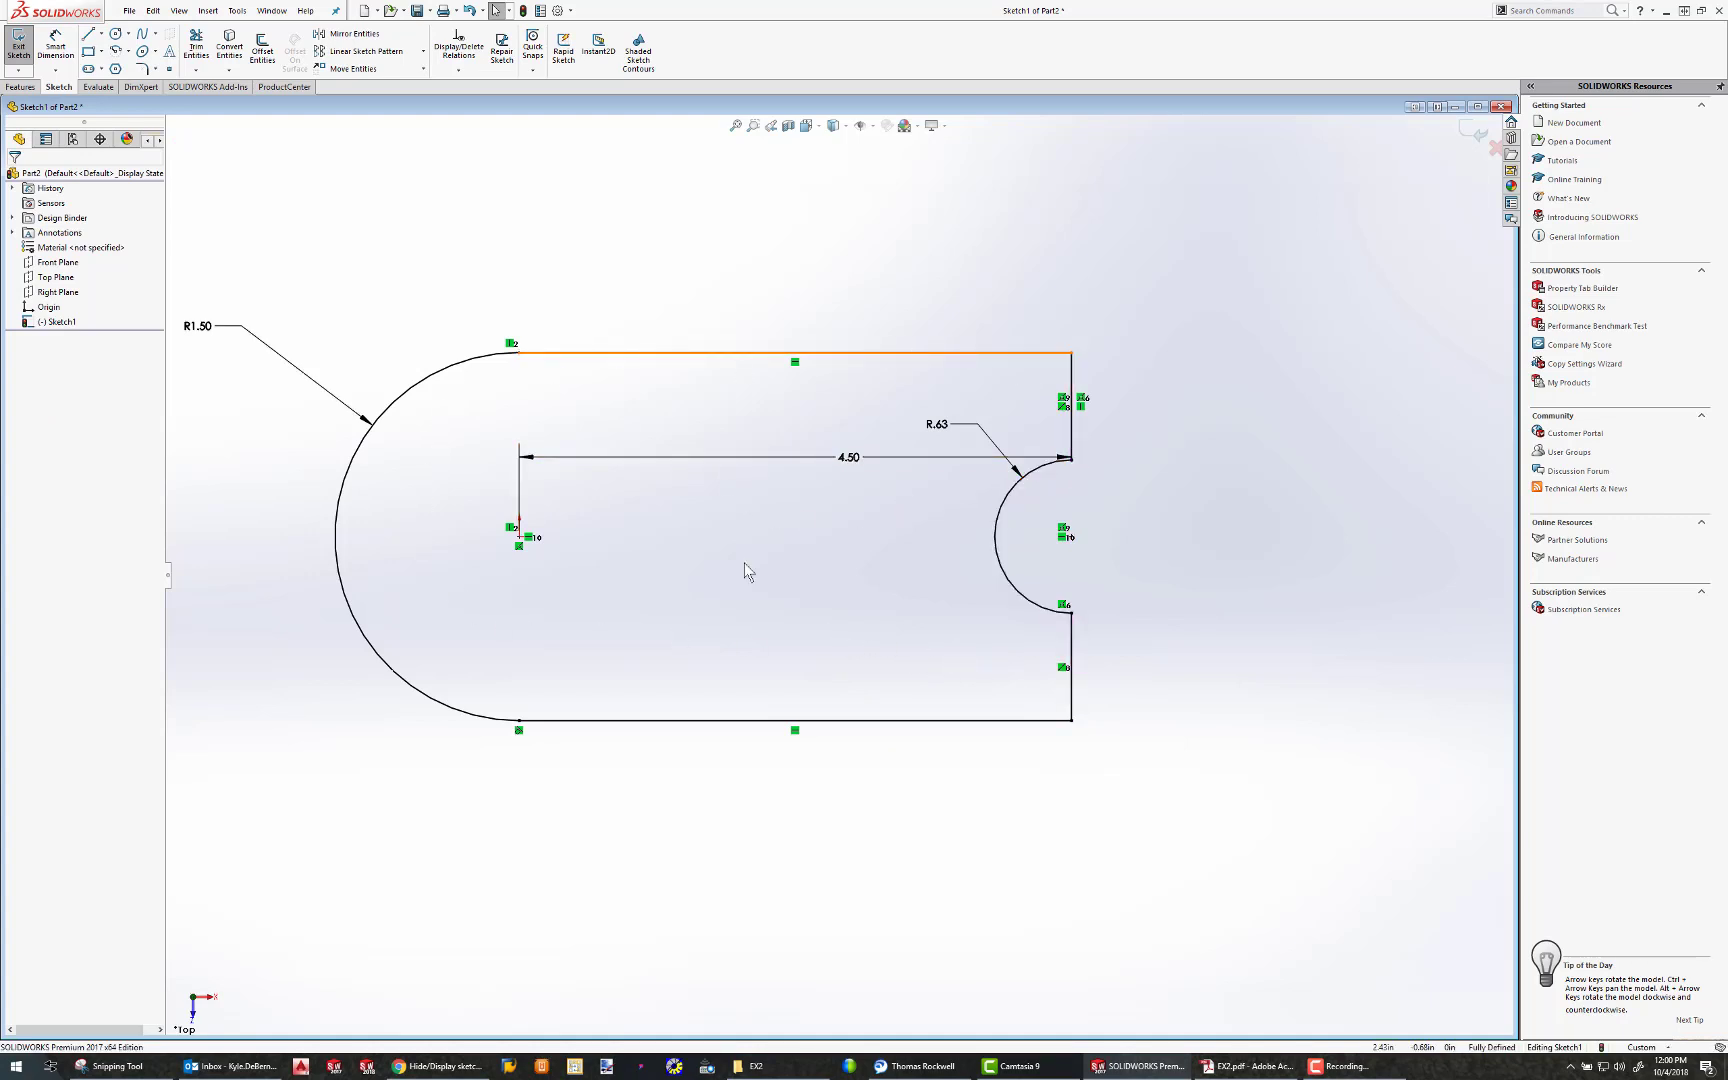
Extrude the base sketch as a boss with a blind depth of 2 in
{"action": "left_click", "coordinate": [21, 87]}
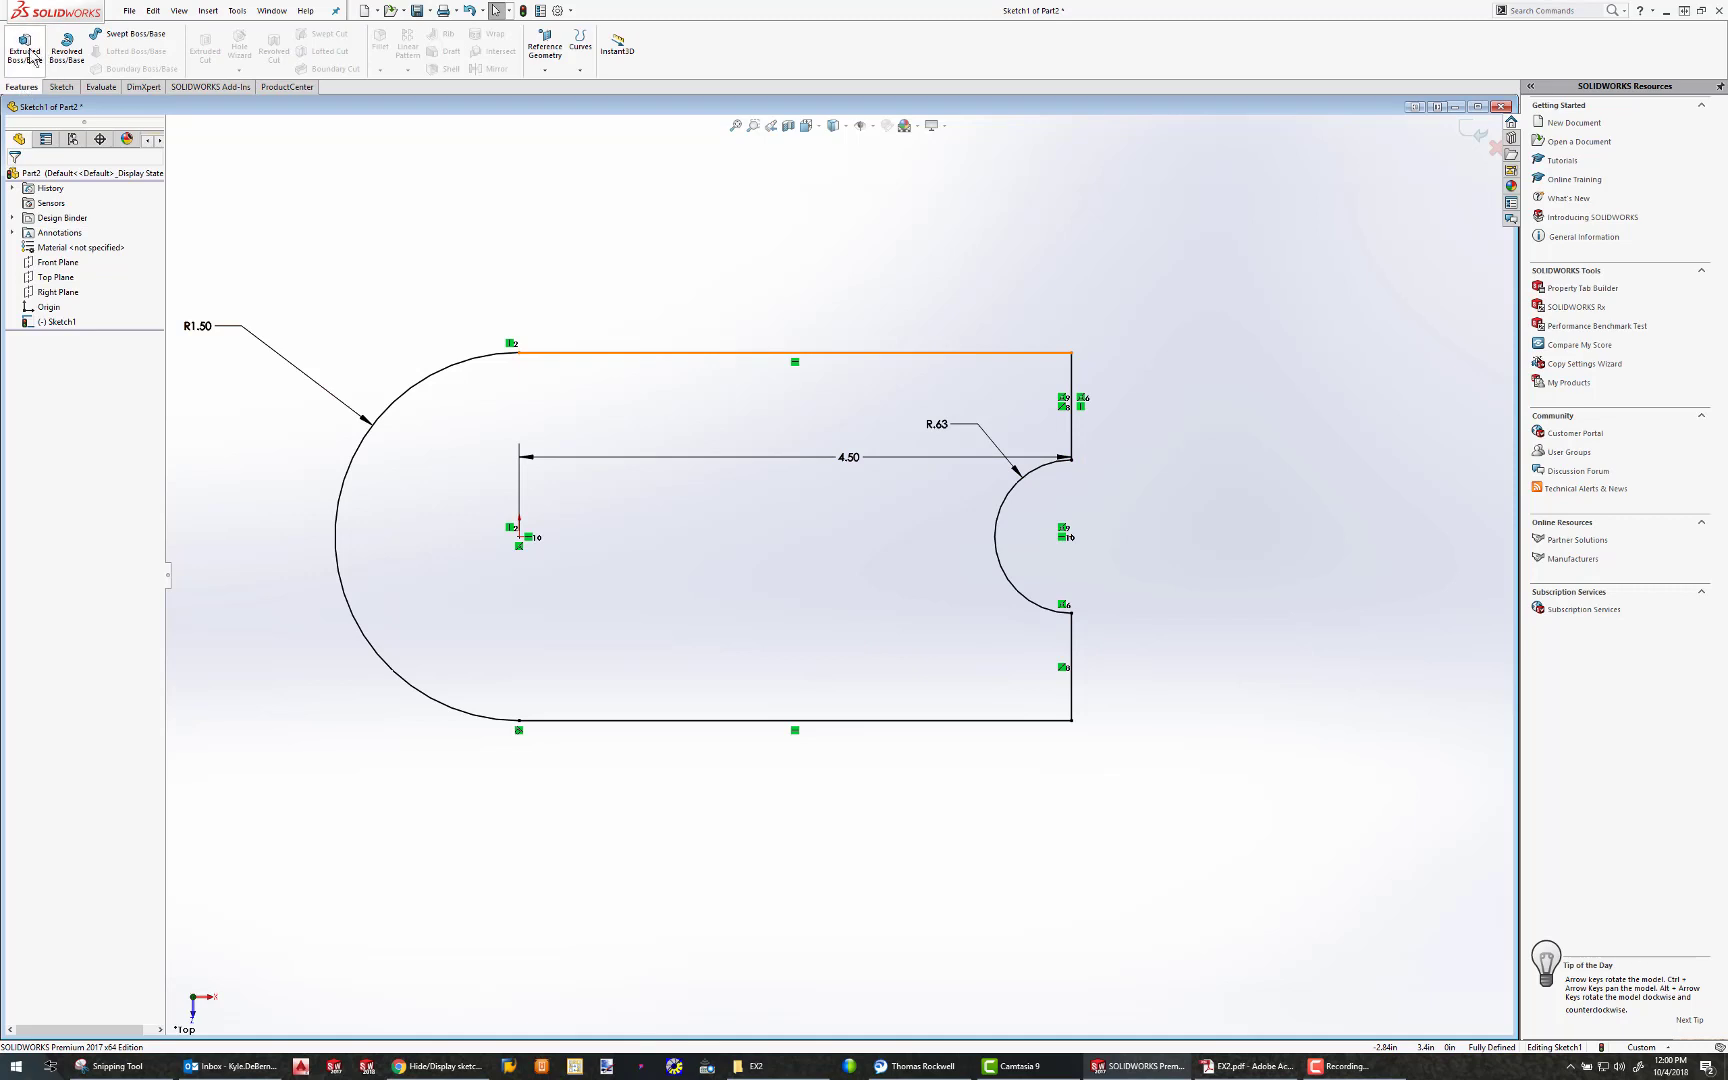
{"action": "left_click", "coordinate": [25, 50]}
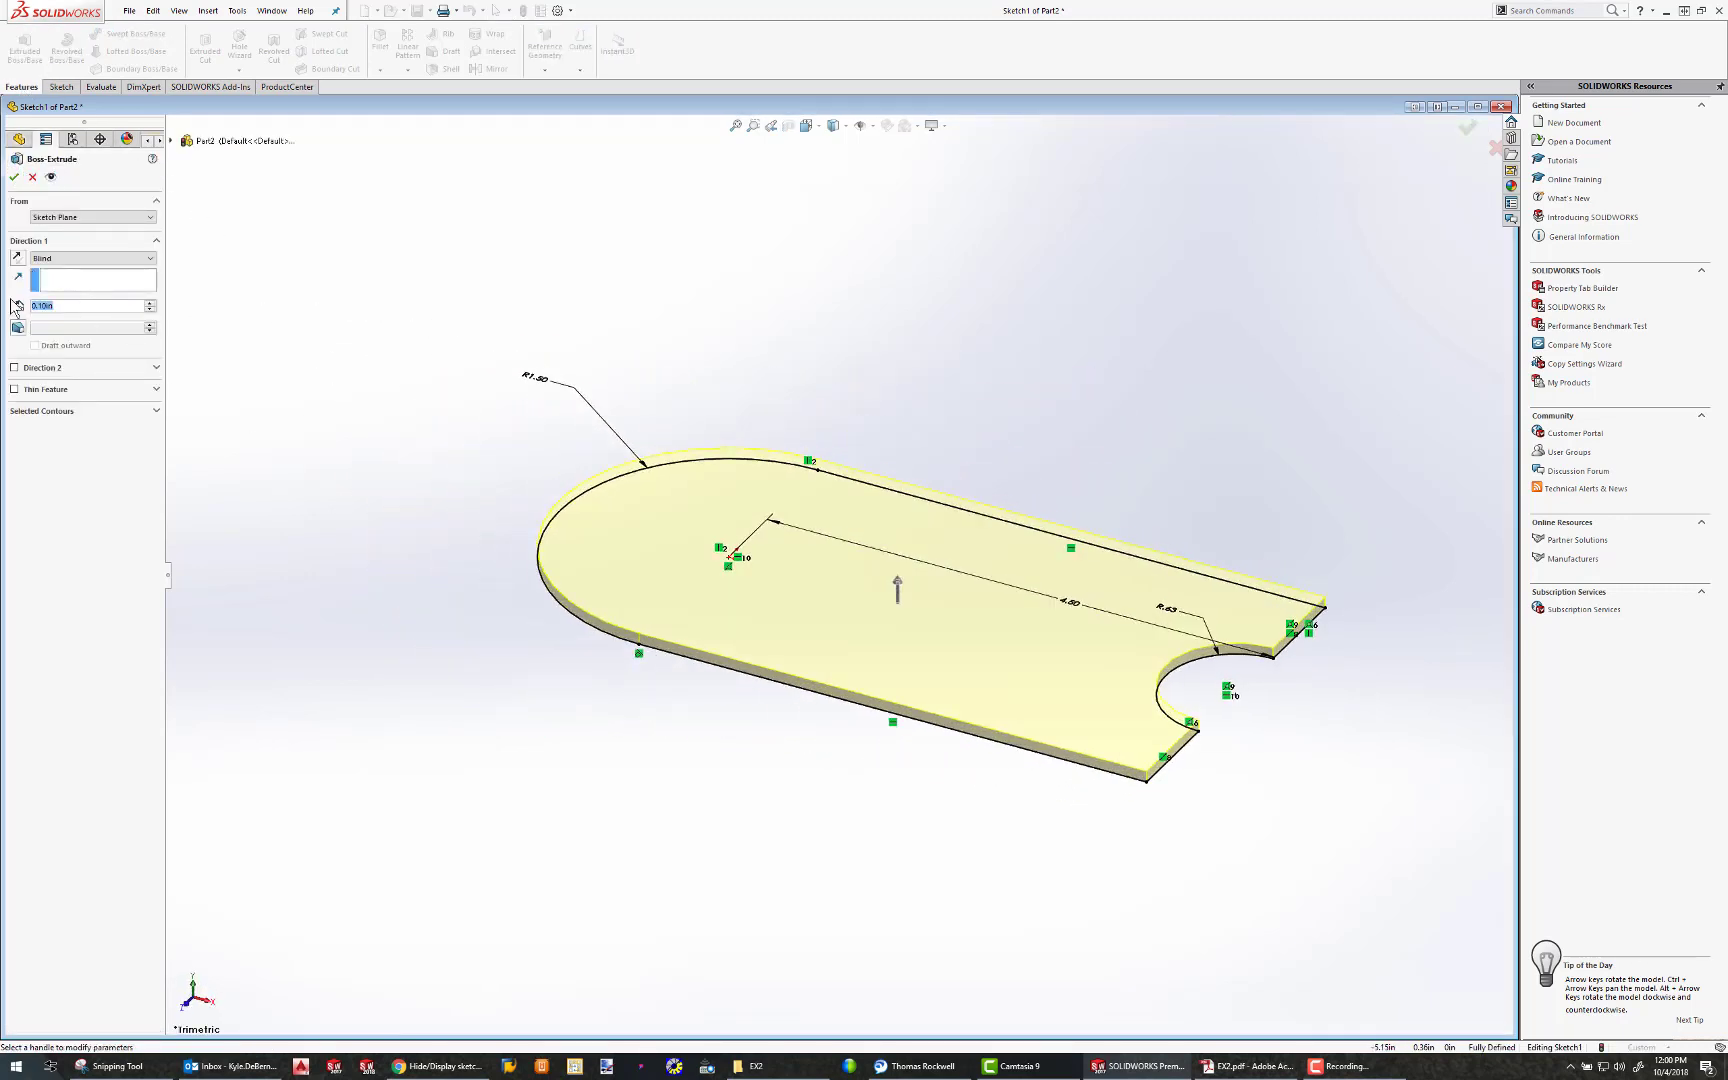
{"action": "type", "text": "2"}
{"action": "key", "text": "Return"}
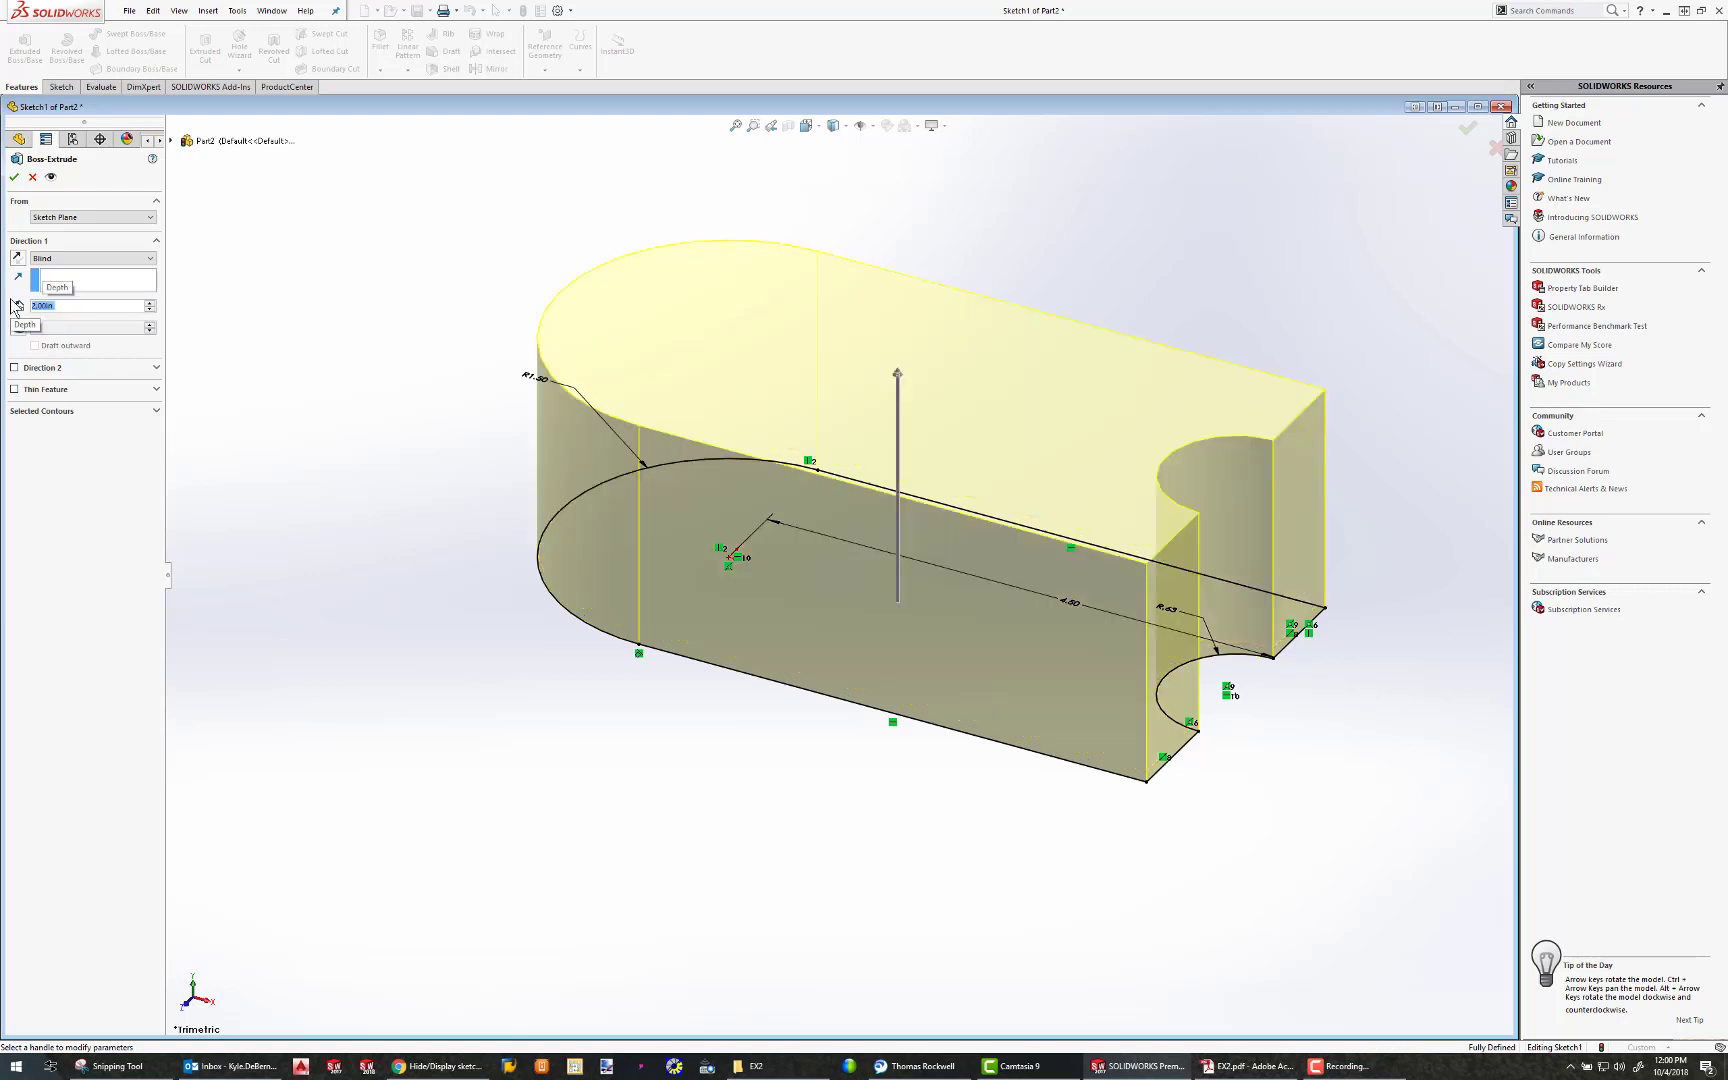
{"action": "left_click", "coordinate": [14, 178]}
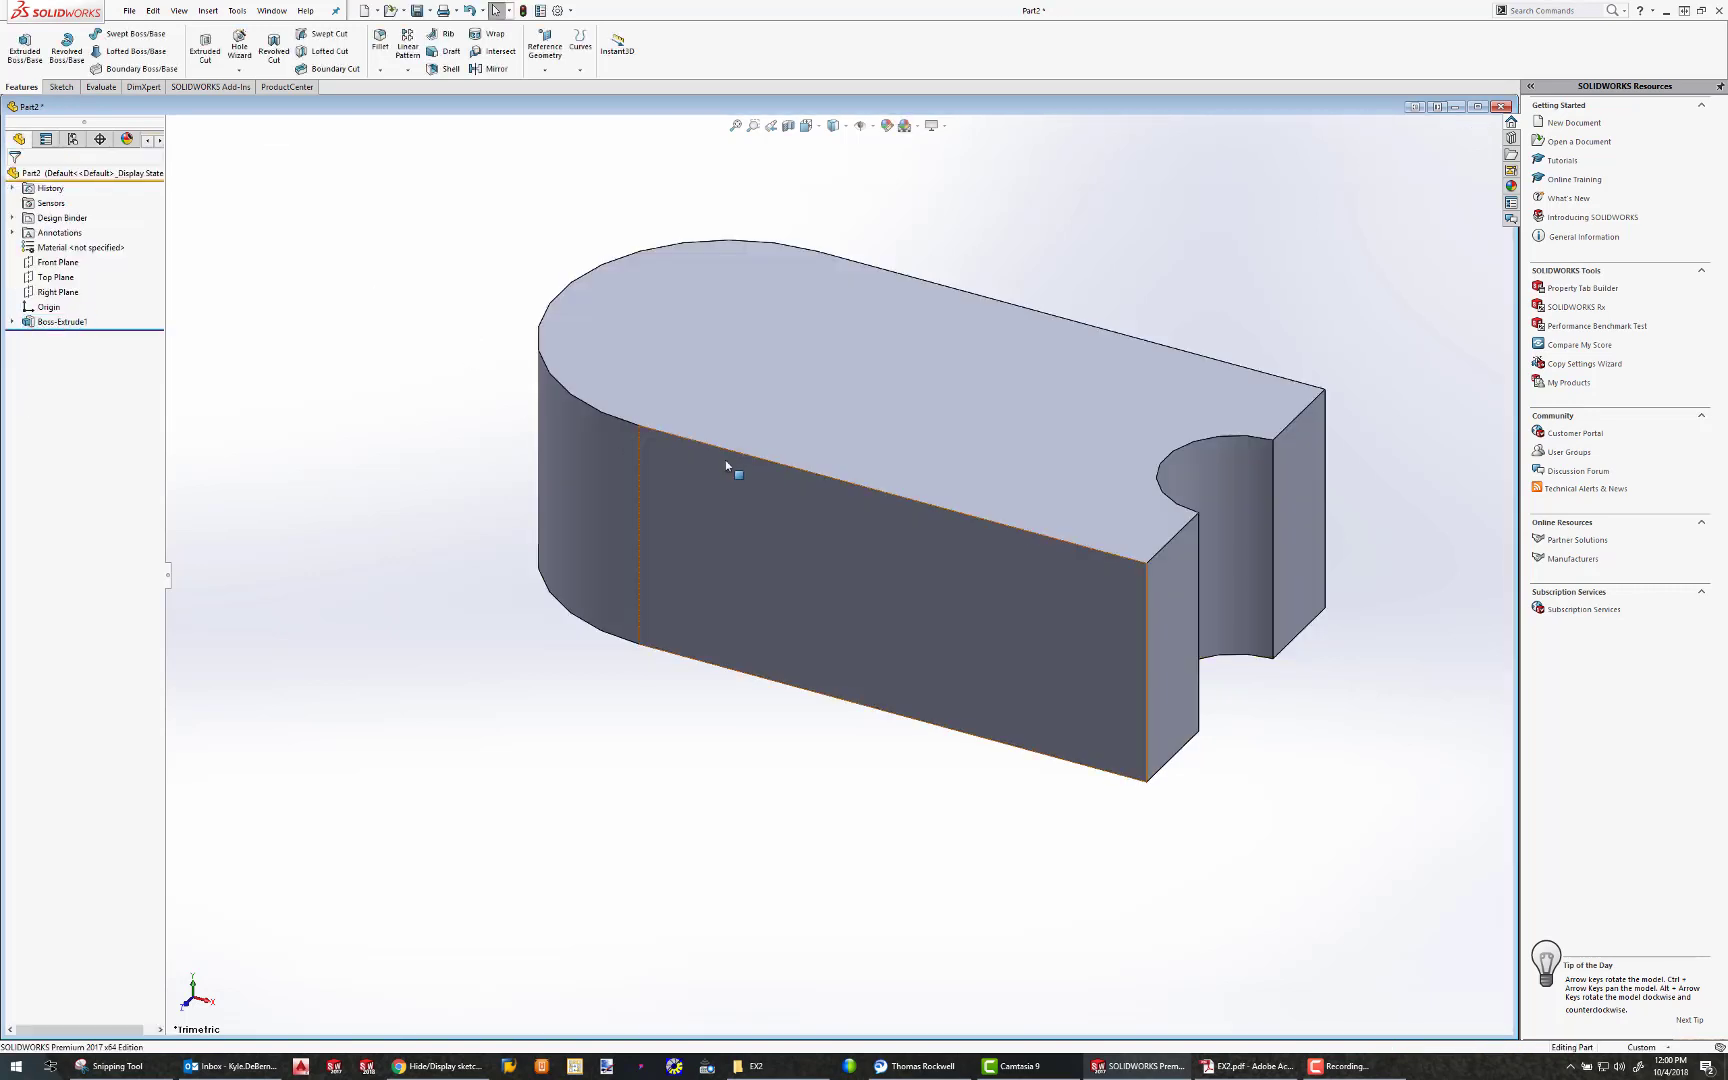
Start a sketch on the long flat side face and draw a corner rectangle about 0.73 in tall from the top edge to the notched end's edge
{"action": "scroll", "coordinate": [905, 466], "scroll_direction": "down", "scroll_amount": 5}
{"action": "scroll", "coordinate": [932, 473], "scroll_direction": "up", "scroll_amount": 5}
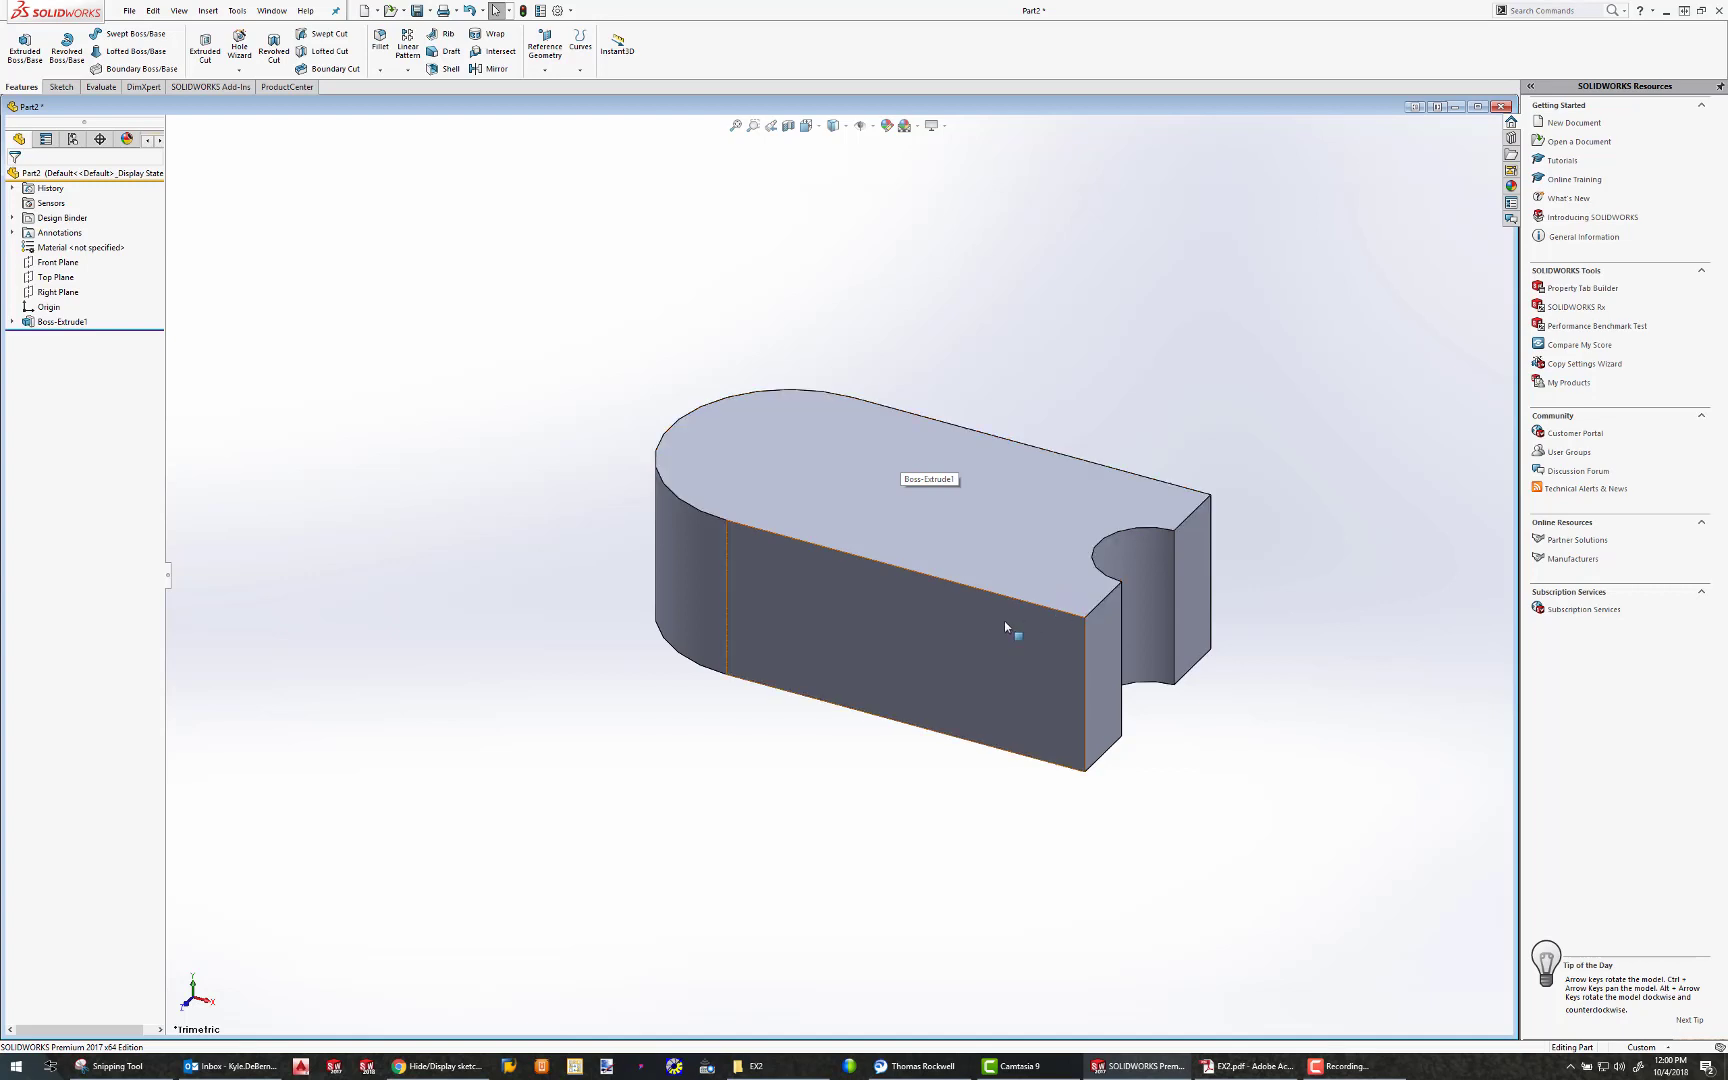
{"action": "left_click", "coordinate": [979, 616]}
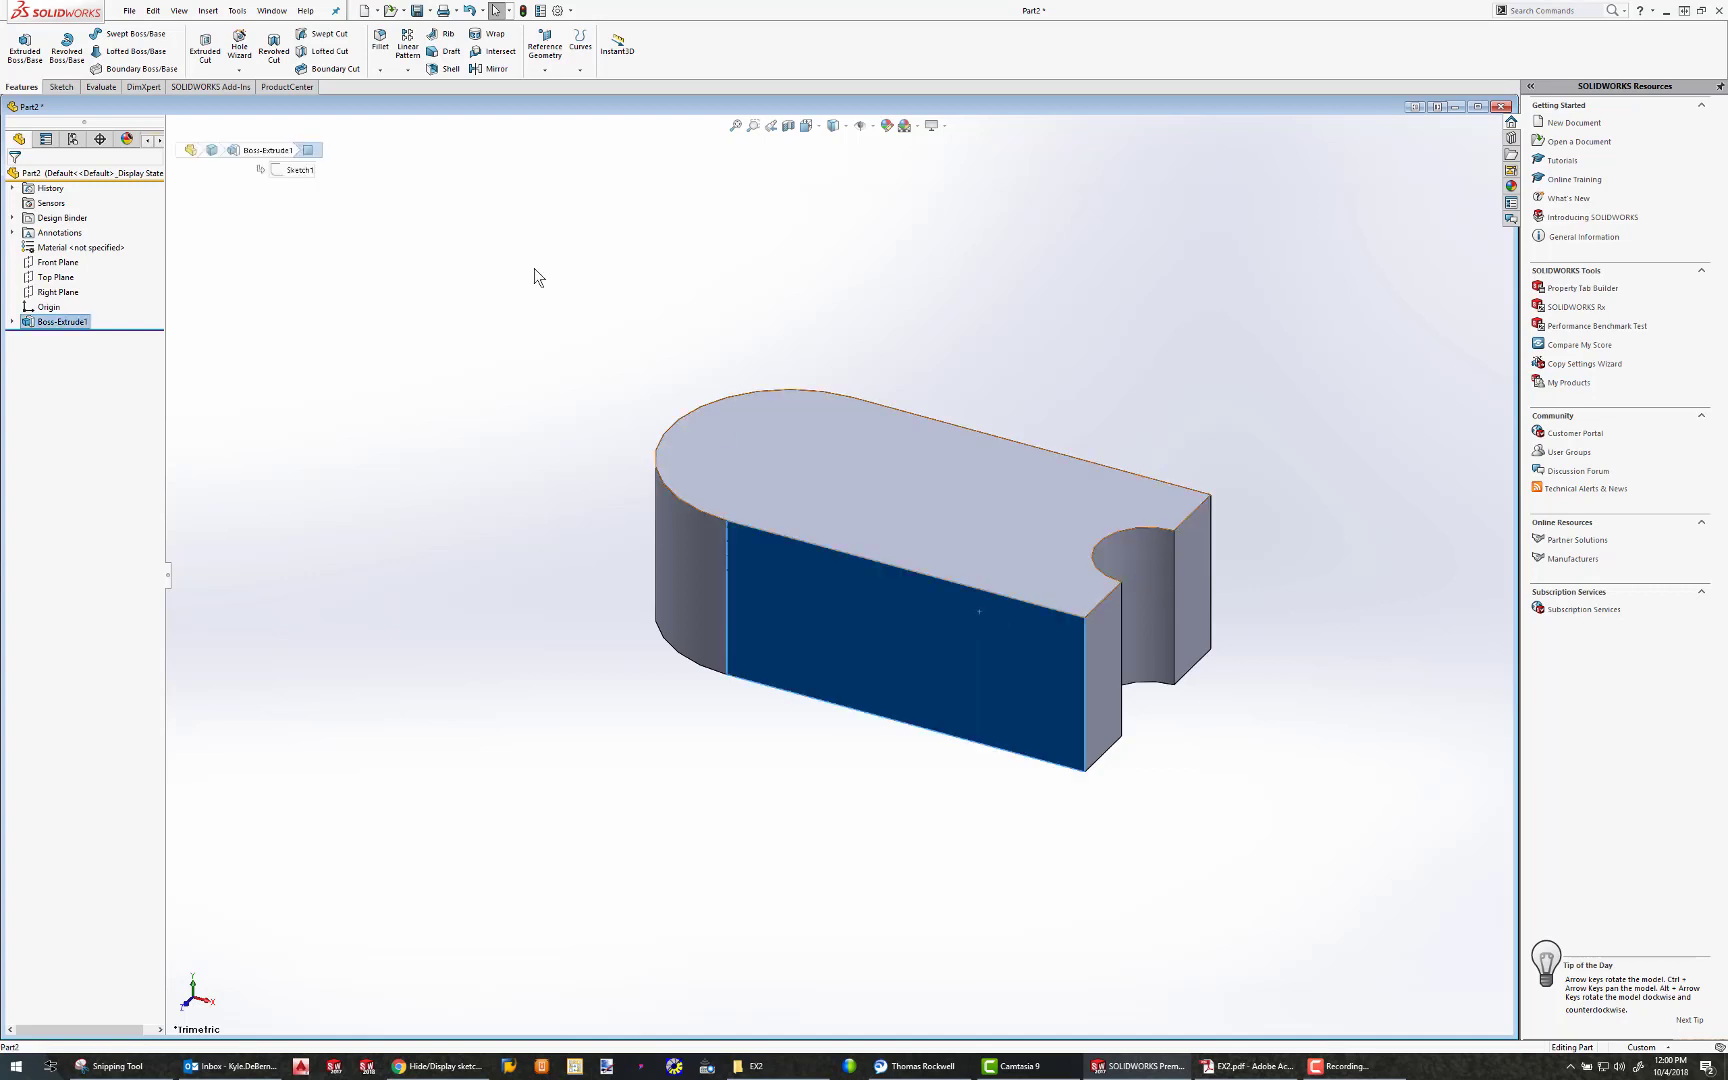
{"action": "left_click", "coordinate": [66, 88]}
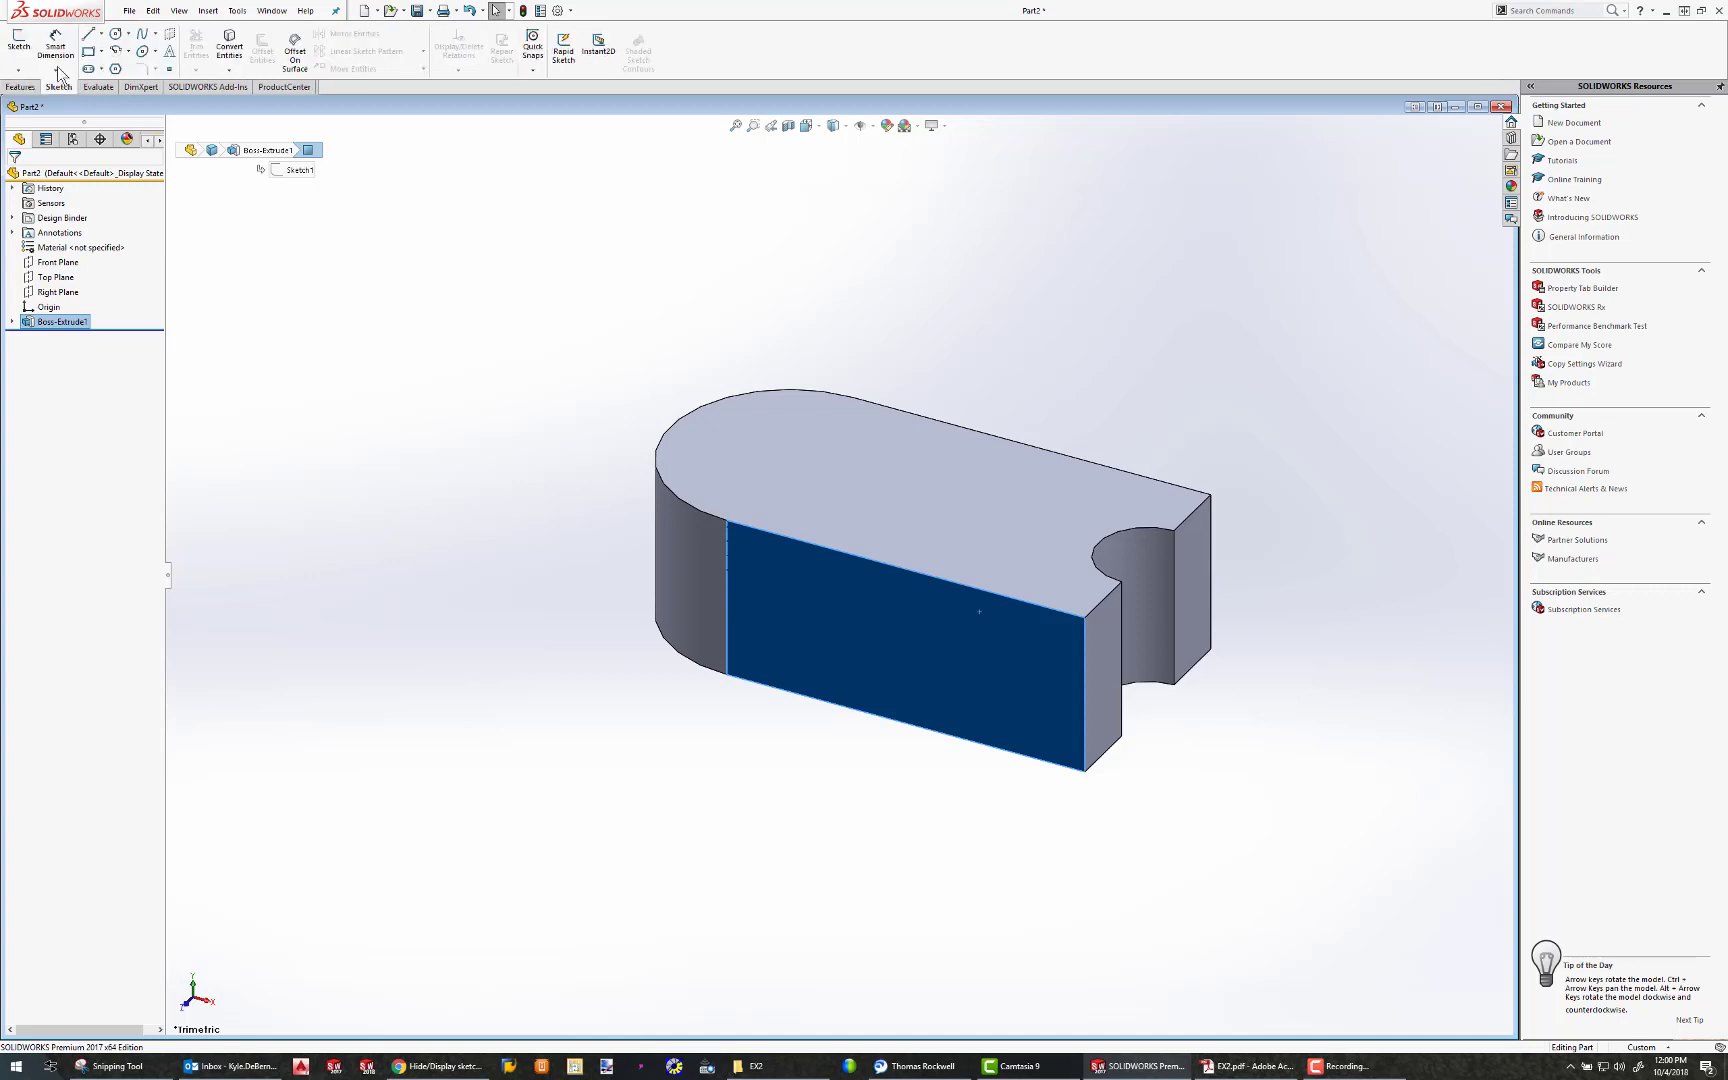
{"action": "left_click", "coordinate": [18, 45]}
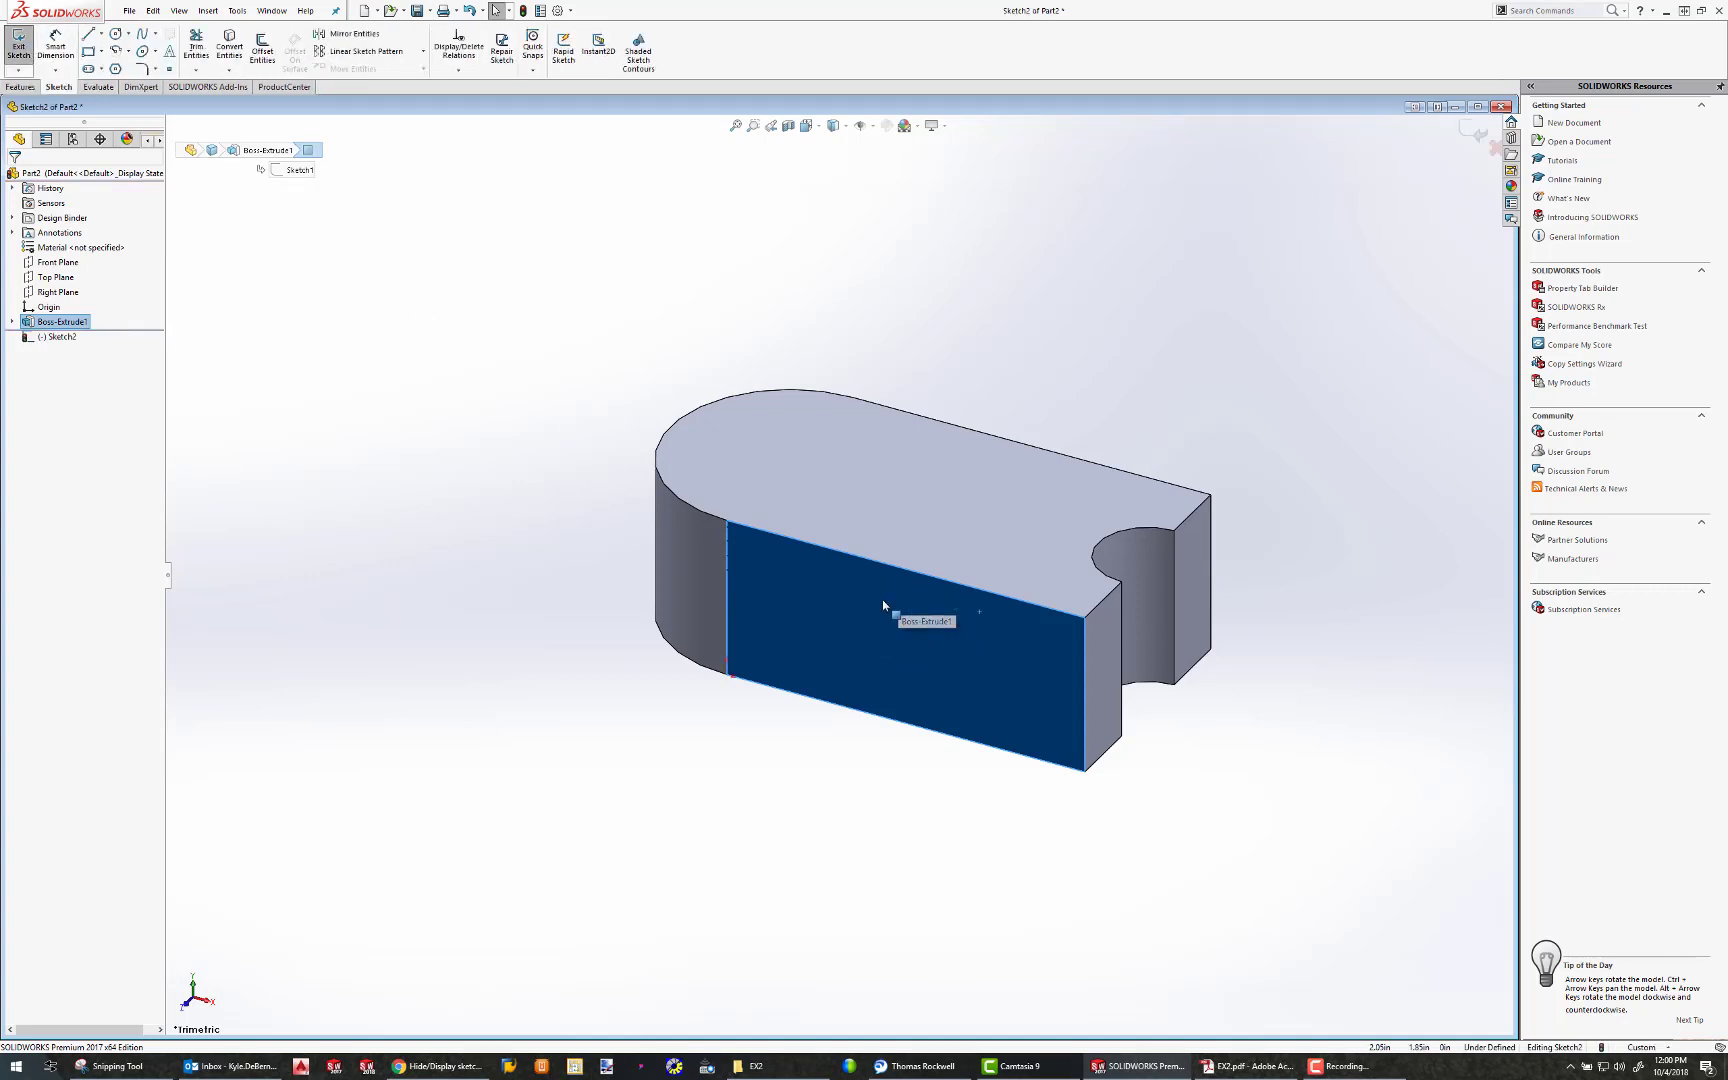
{"action": "left_click", "coordinate": [809, 124]}
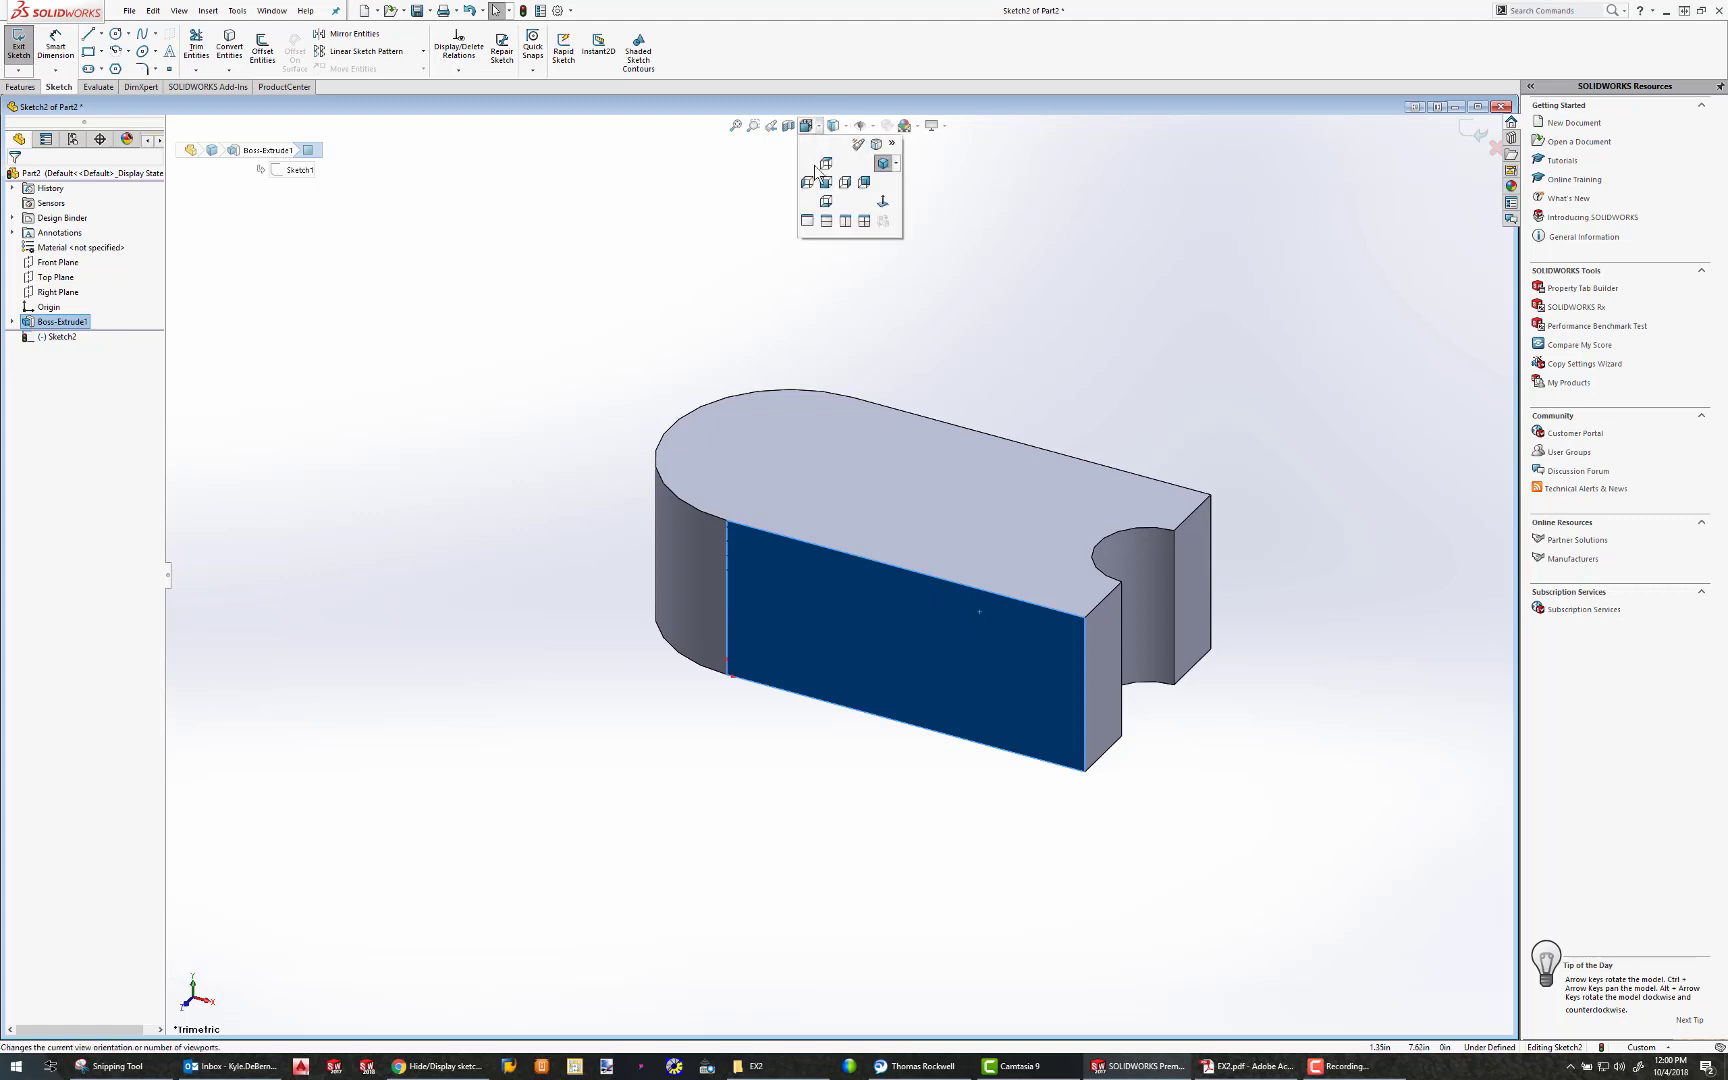
{"action": "left_click", "coordinate": [882, 204]}
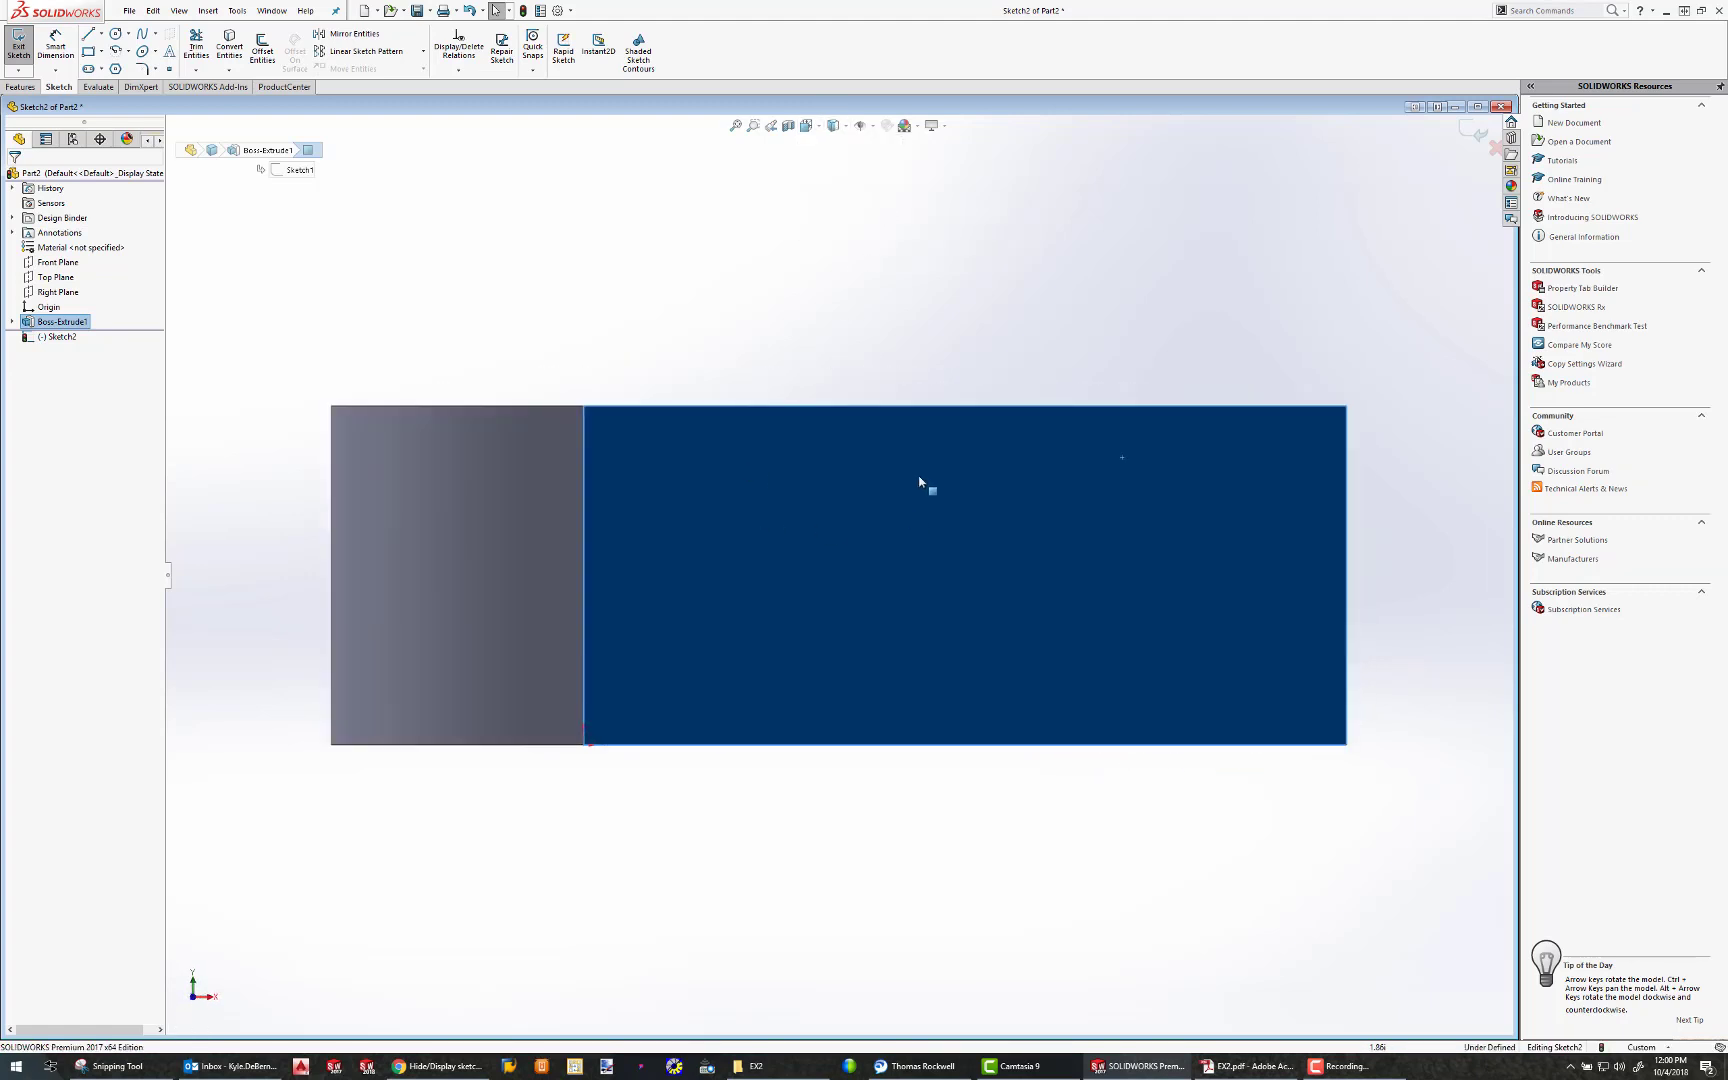
{"action": "left_click", "coordinate": [89, 51]}
{"action": "left_click", "coordinate": [767, 407]}
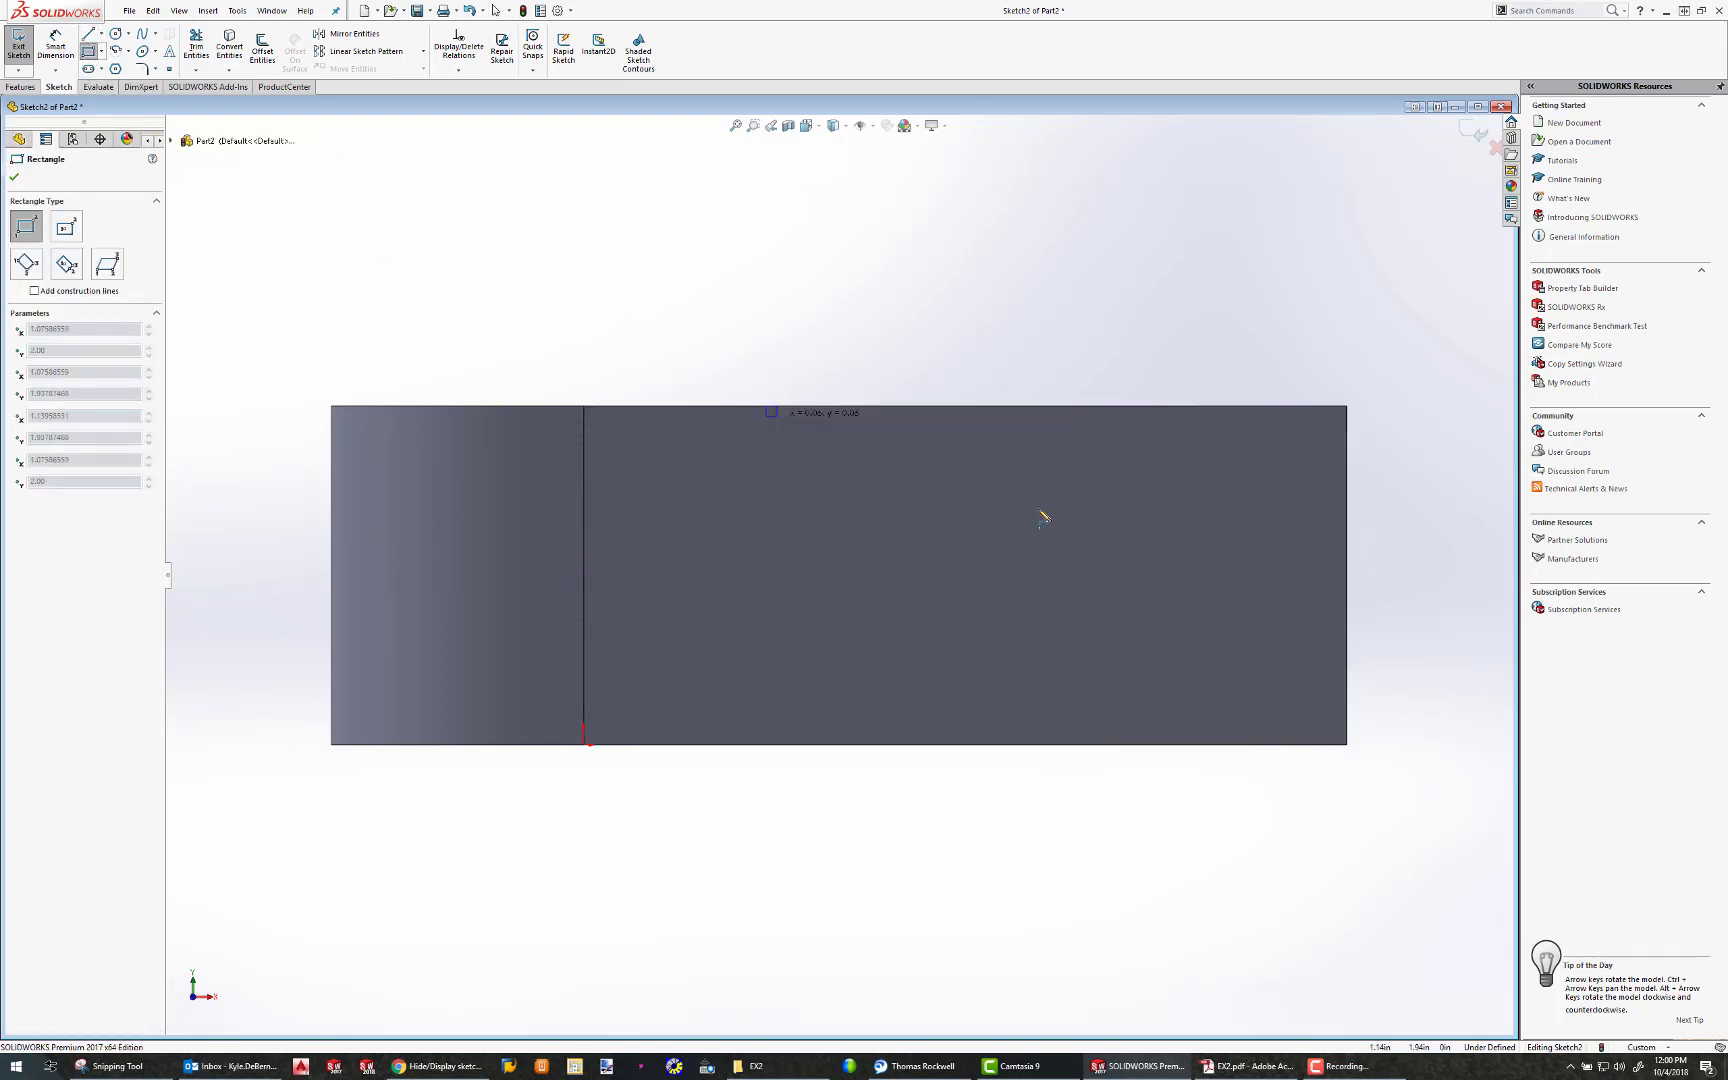
{"action": "left_click", "coordinate": [1346, 528]}
{"action": "key", "text": "Escape"}
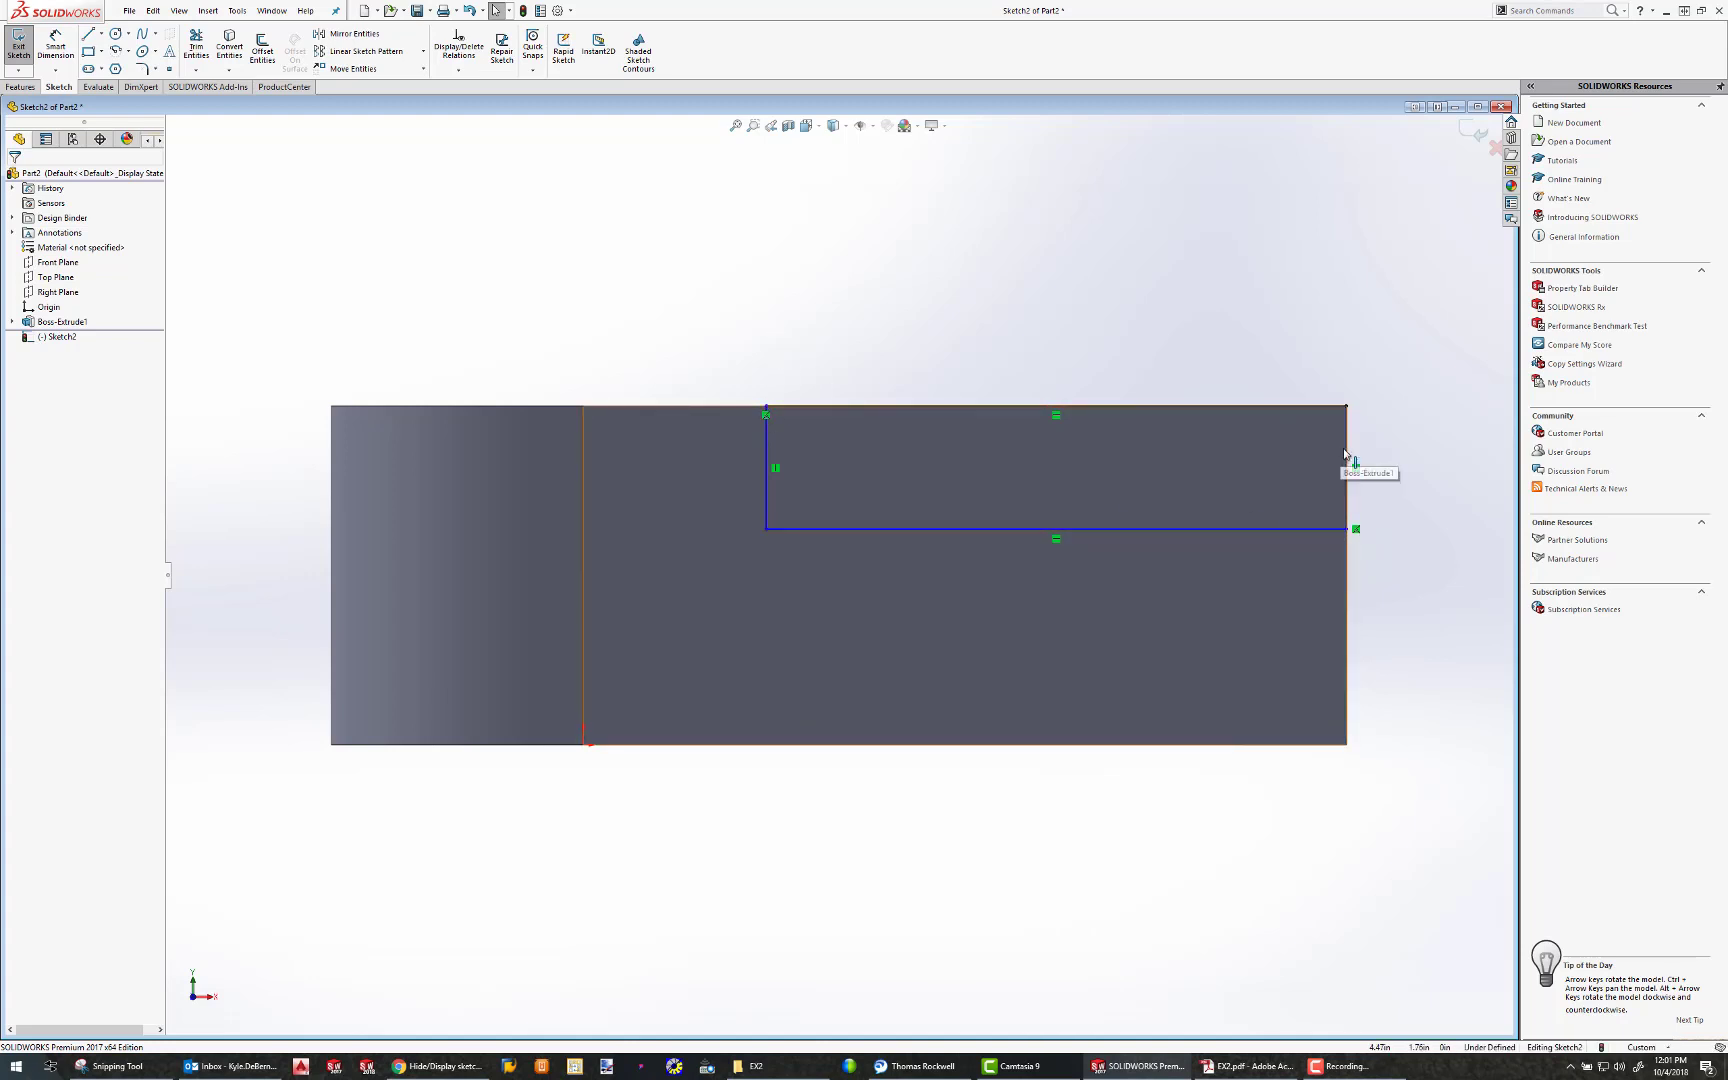
Dimension the rectangle's lower horizontal line with a length of 3 in
{"action": "left_click", "coordinate": [68, 52]}
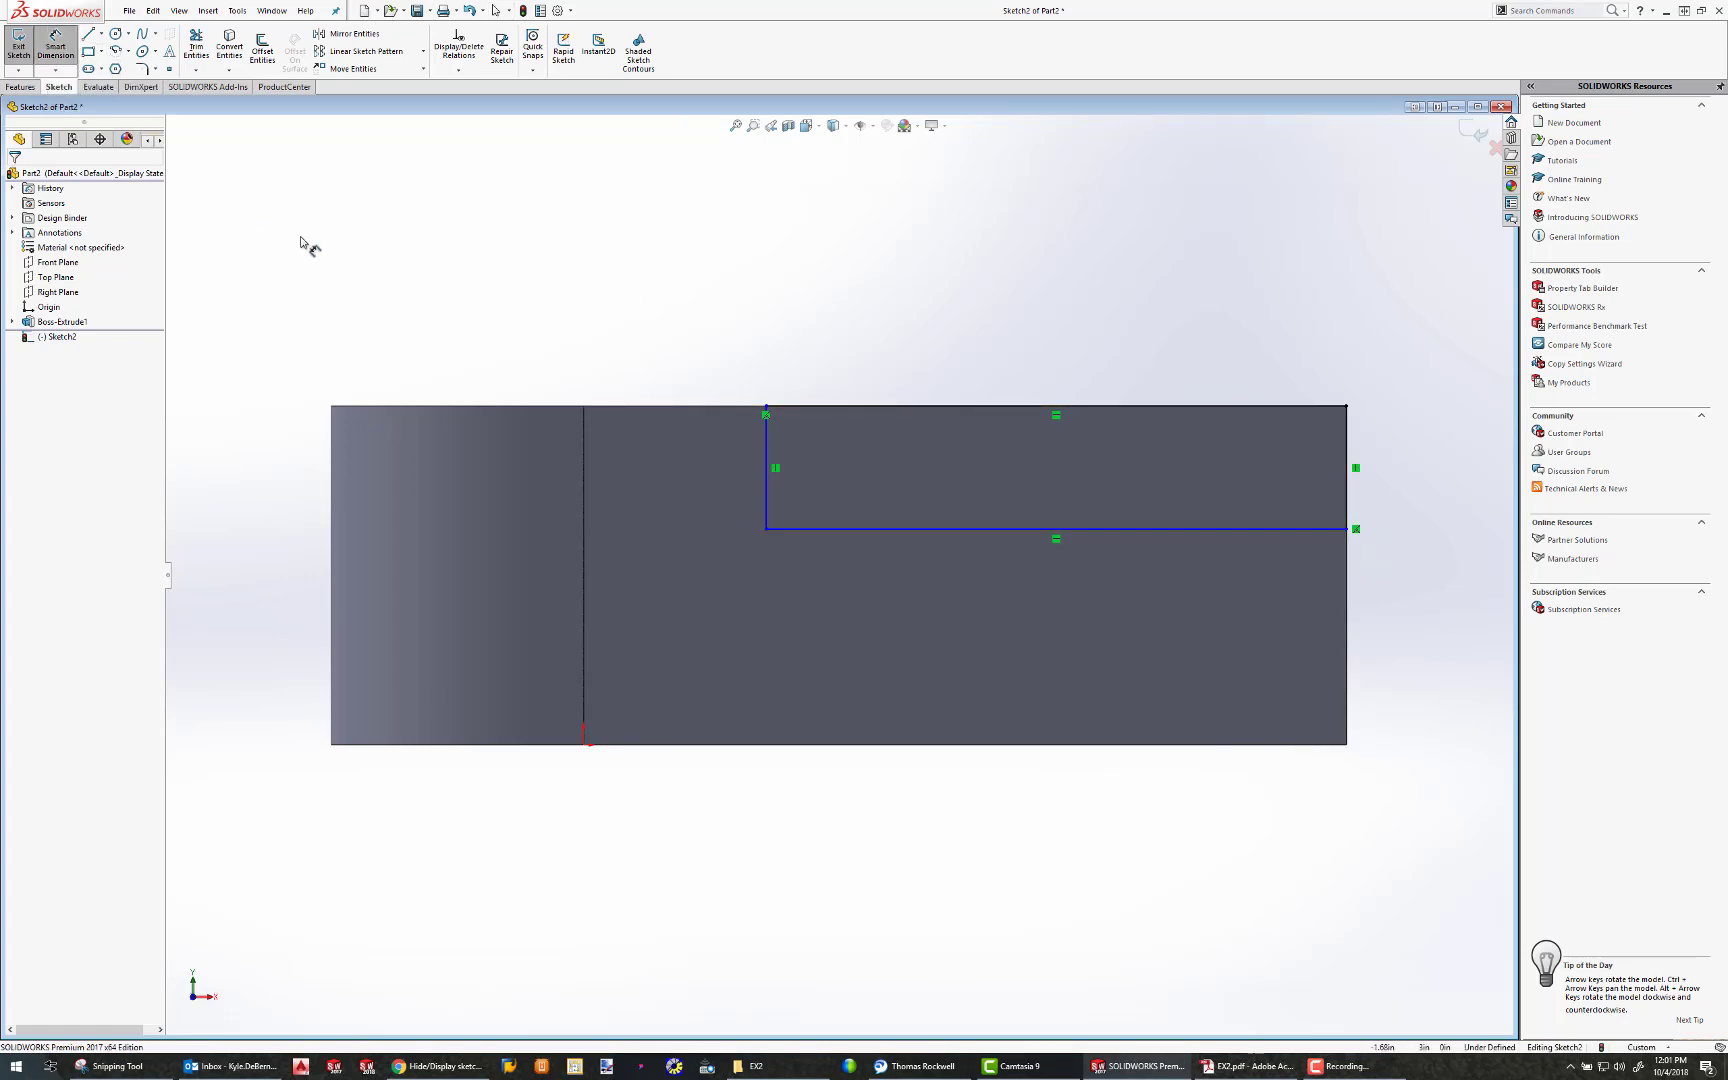
{"action": "left_click", "coordinate": [980, 540]}
{"action": "left_click", "coordinate": [976, 607]}
{"action": "type", "text": "3.00in"}
{"action": "key", "text": "Return"}
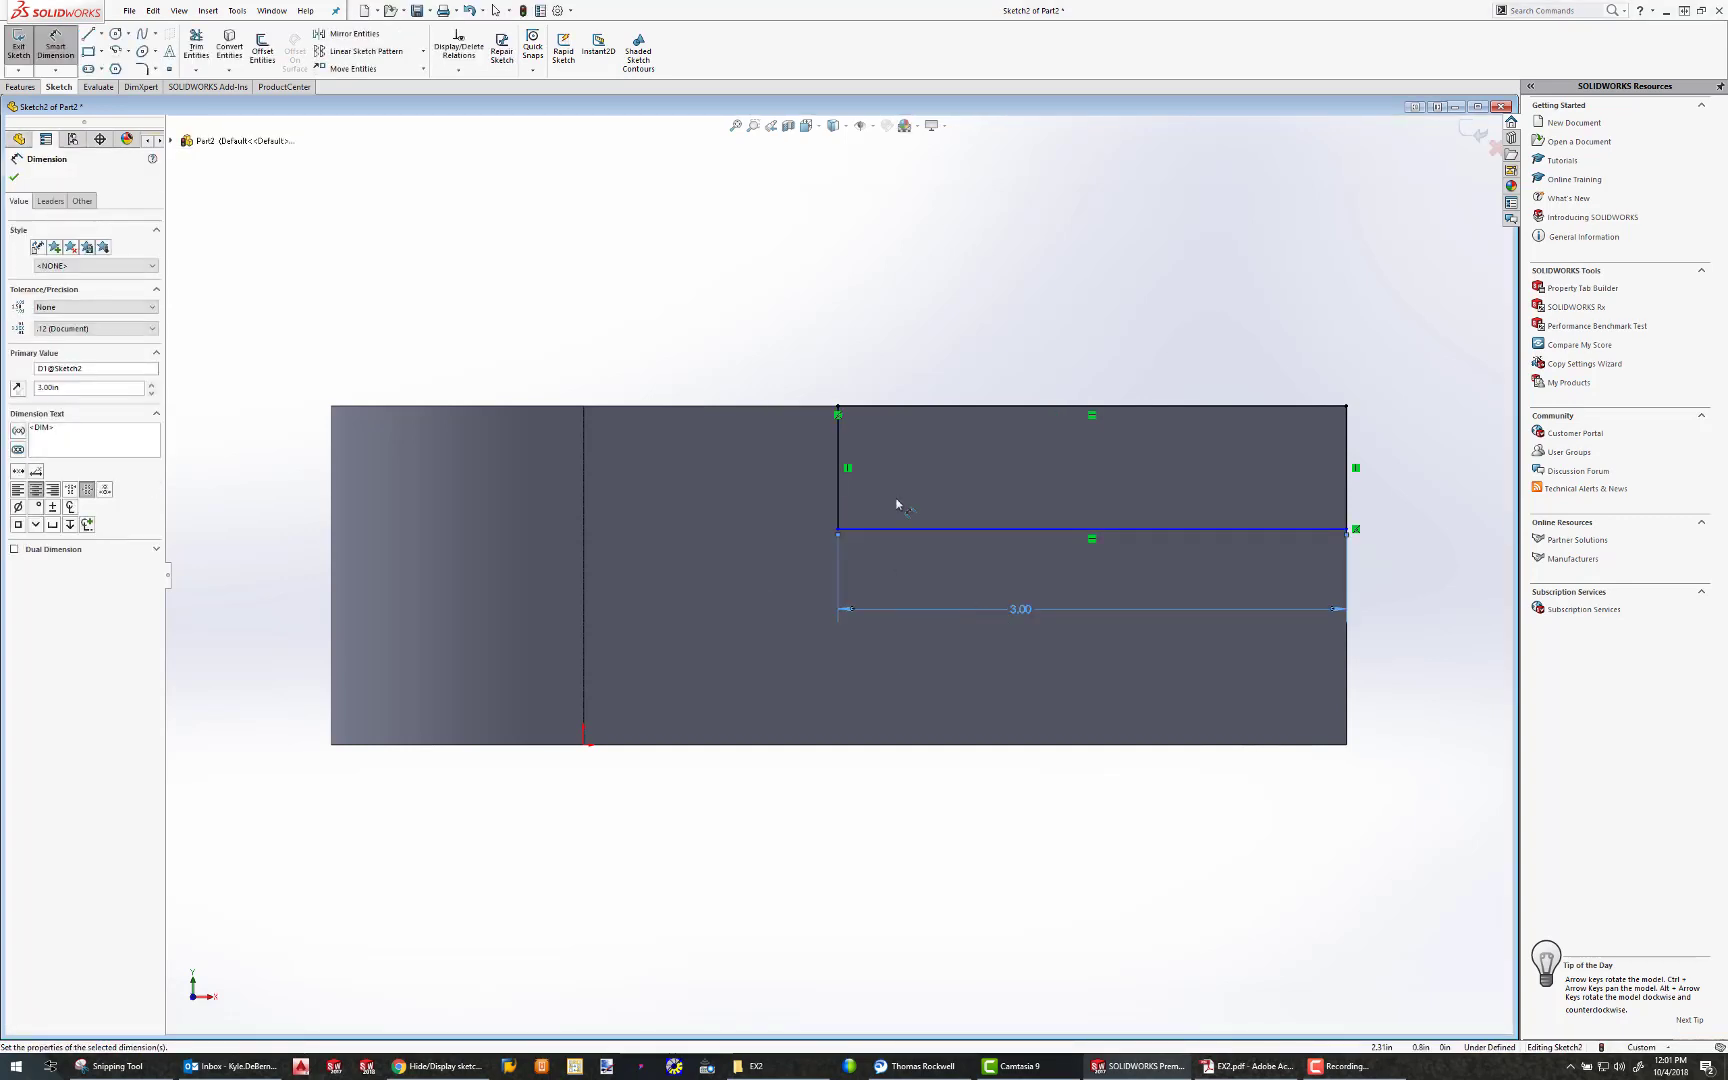
Dimension the rectangle's lower line at 1.25 in from the bottom edge of the part
{"action": "left_click", "coordinate": [839, 450]}
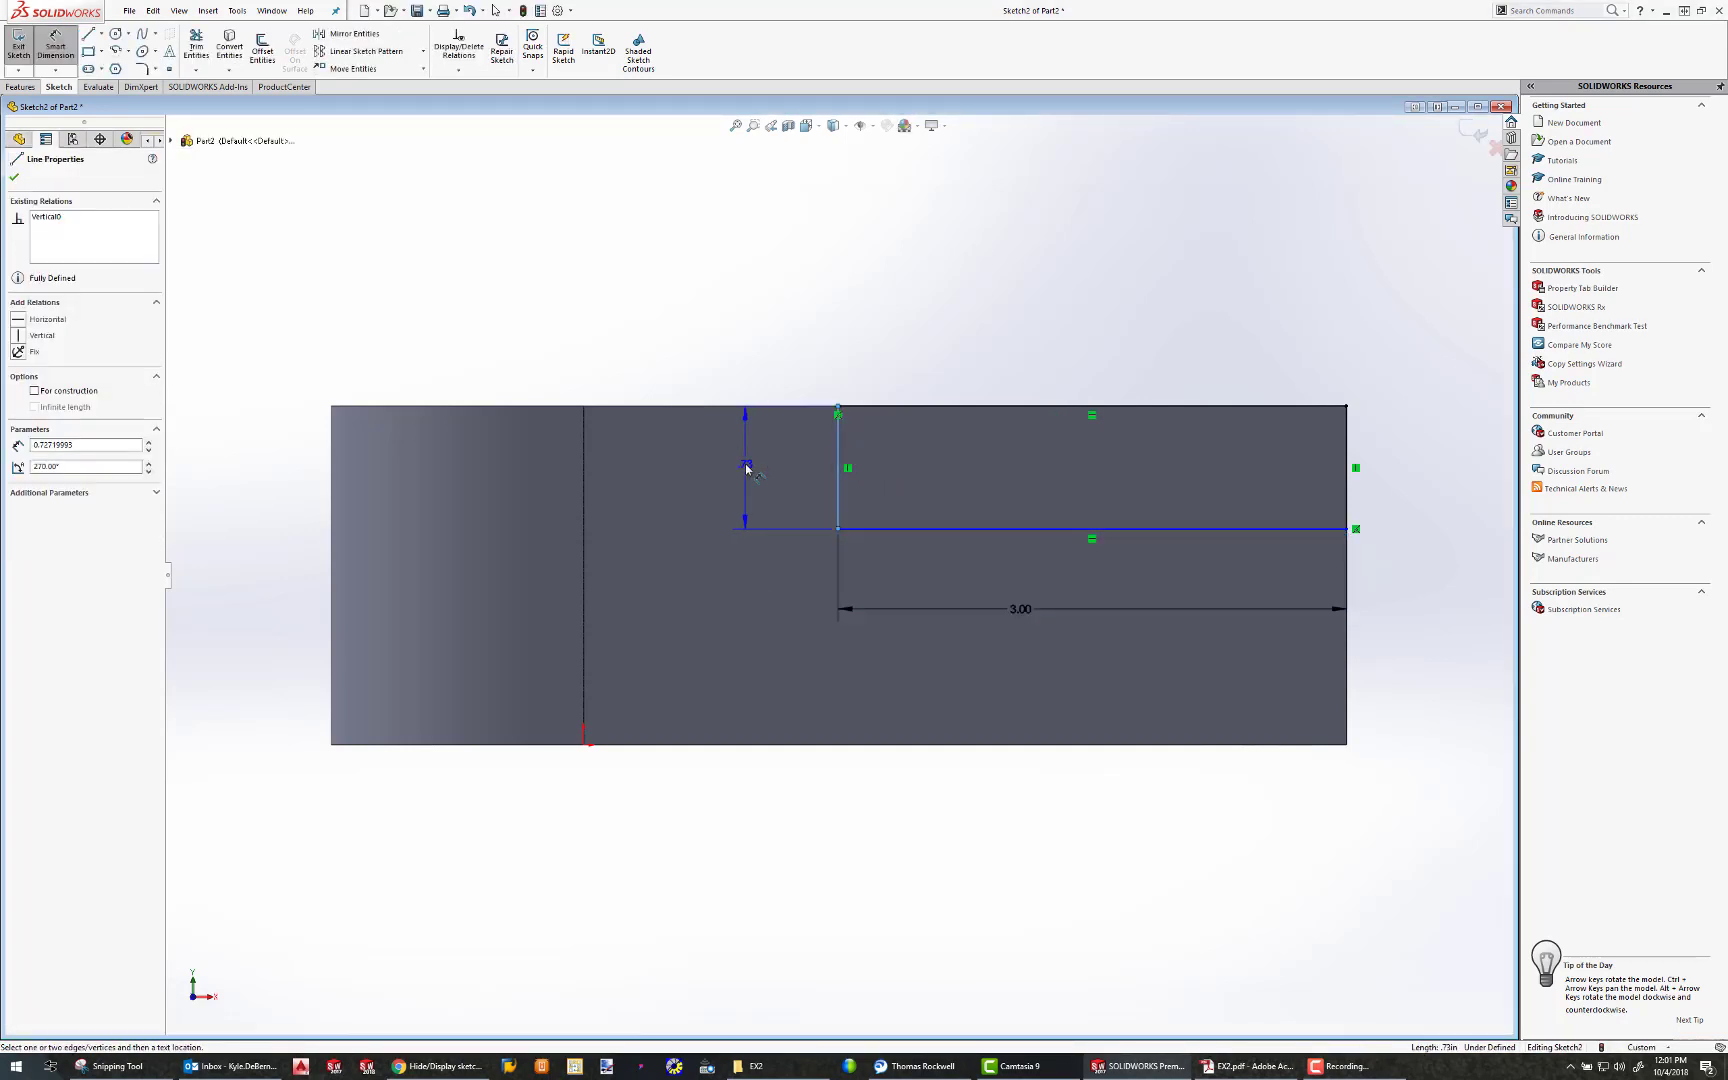
{"action": "key", "text": "Escape"}
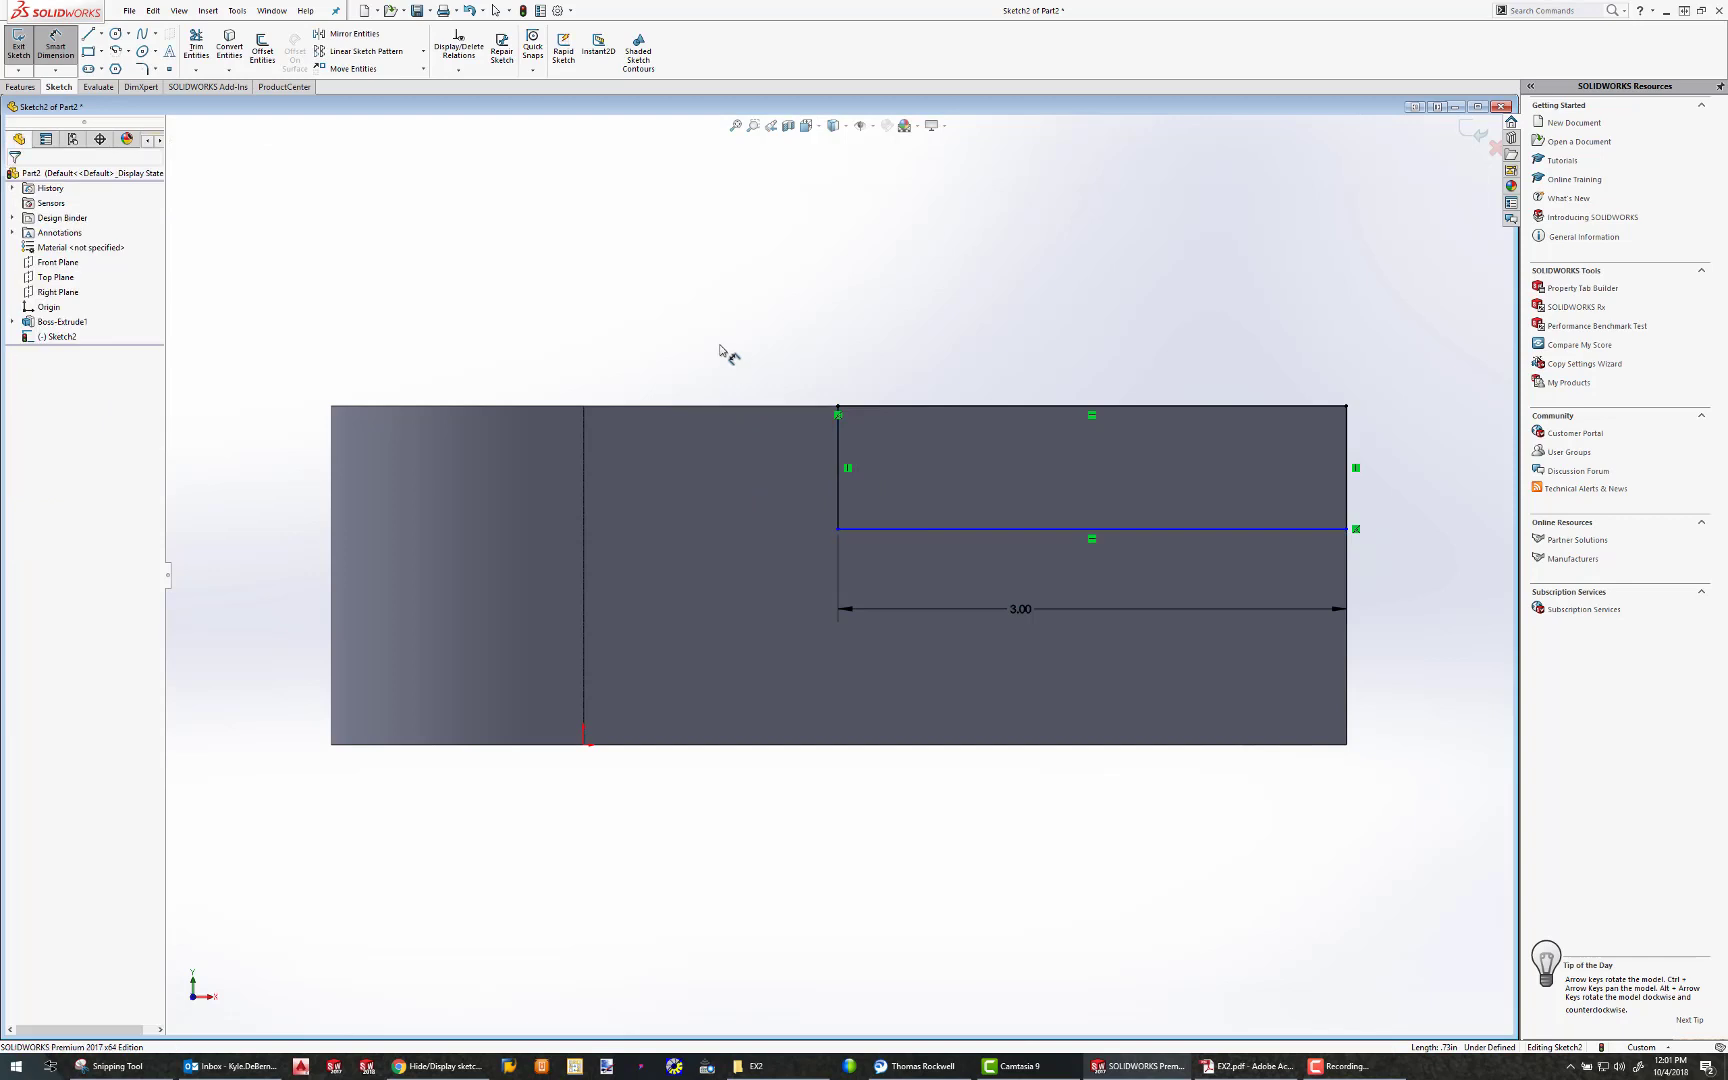
{"action": "left_click", "coordinate": [968, 531]}
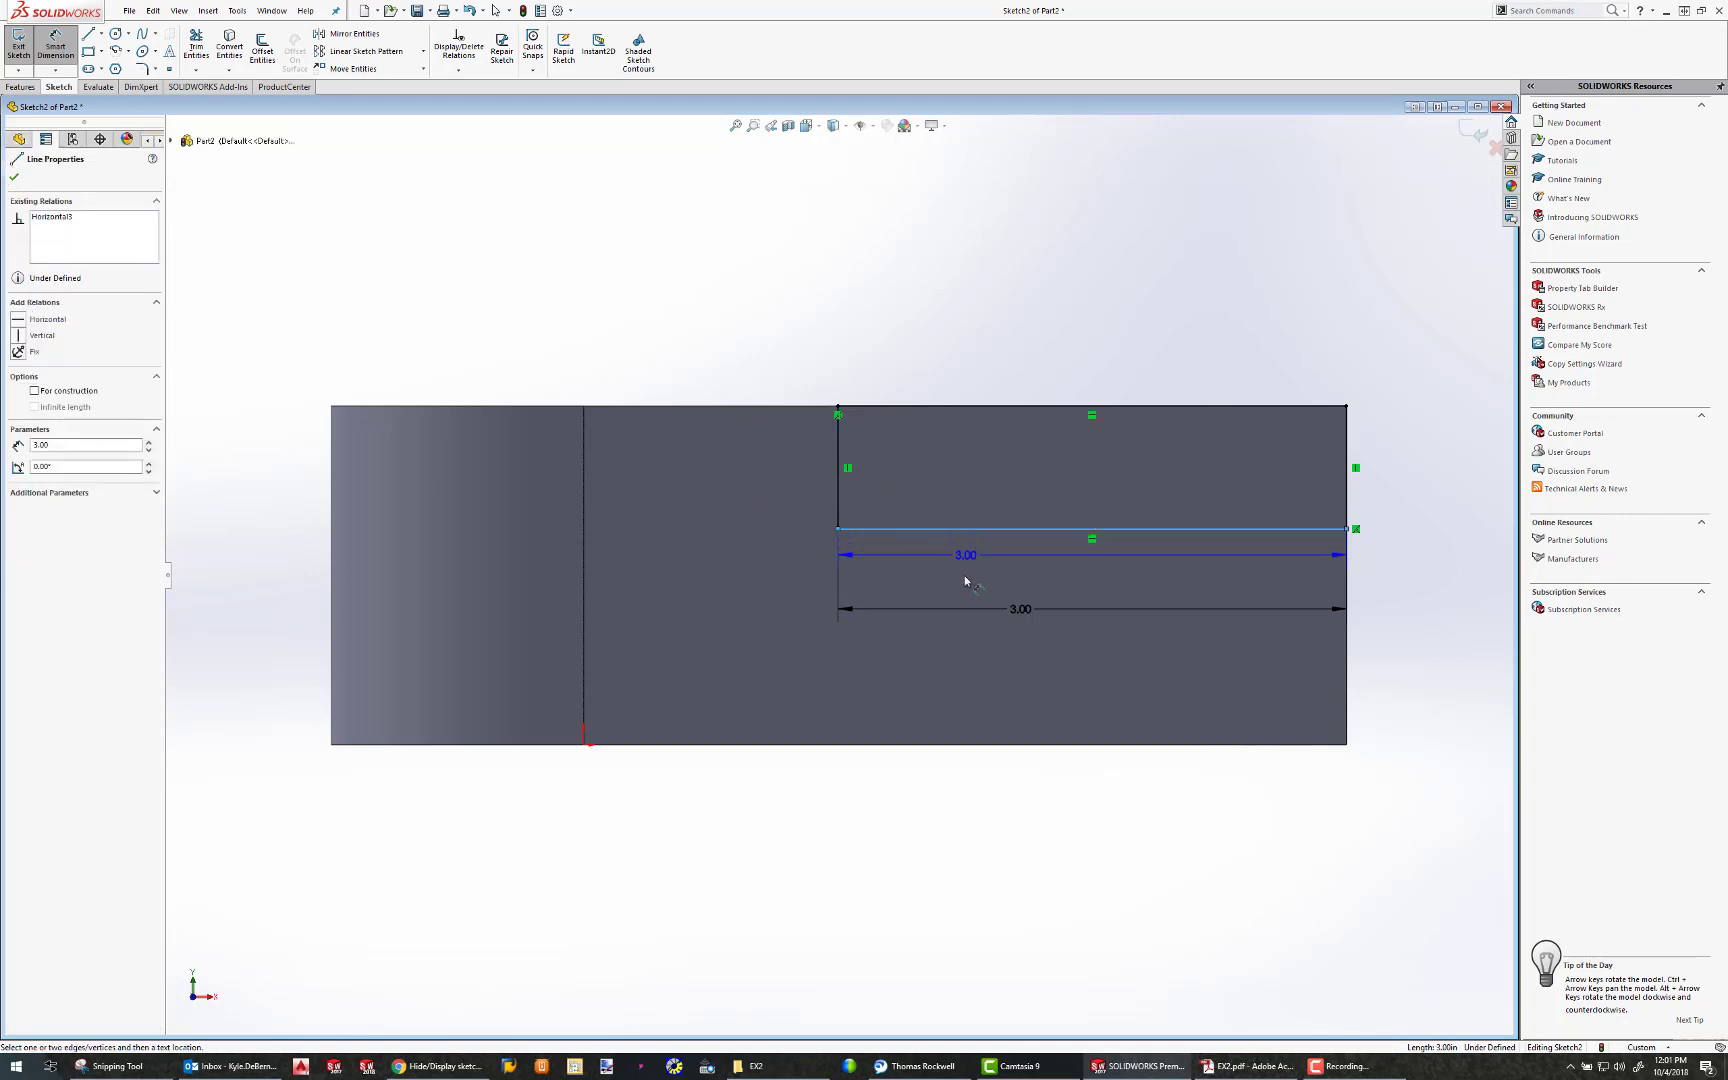
{"action": "left_click", "coordinate": [962, 737]}
{"action": "left_click", "coordinate": [963, 722]}
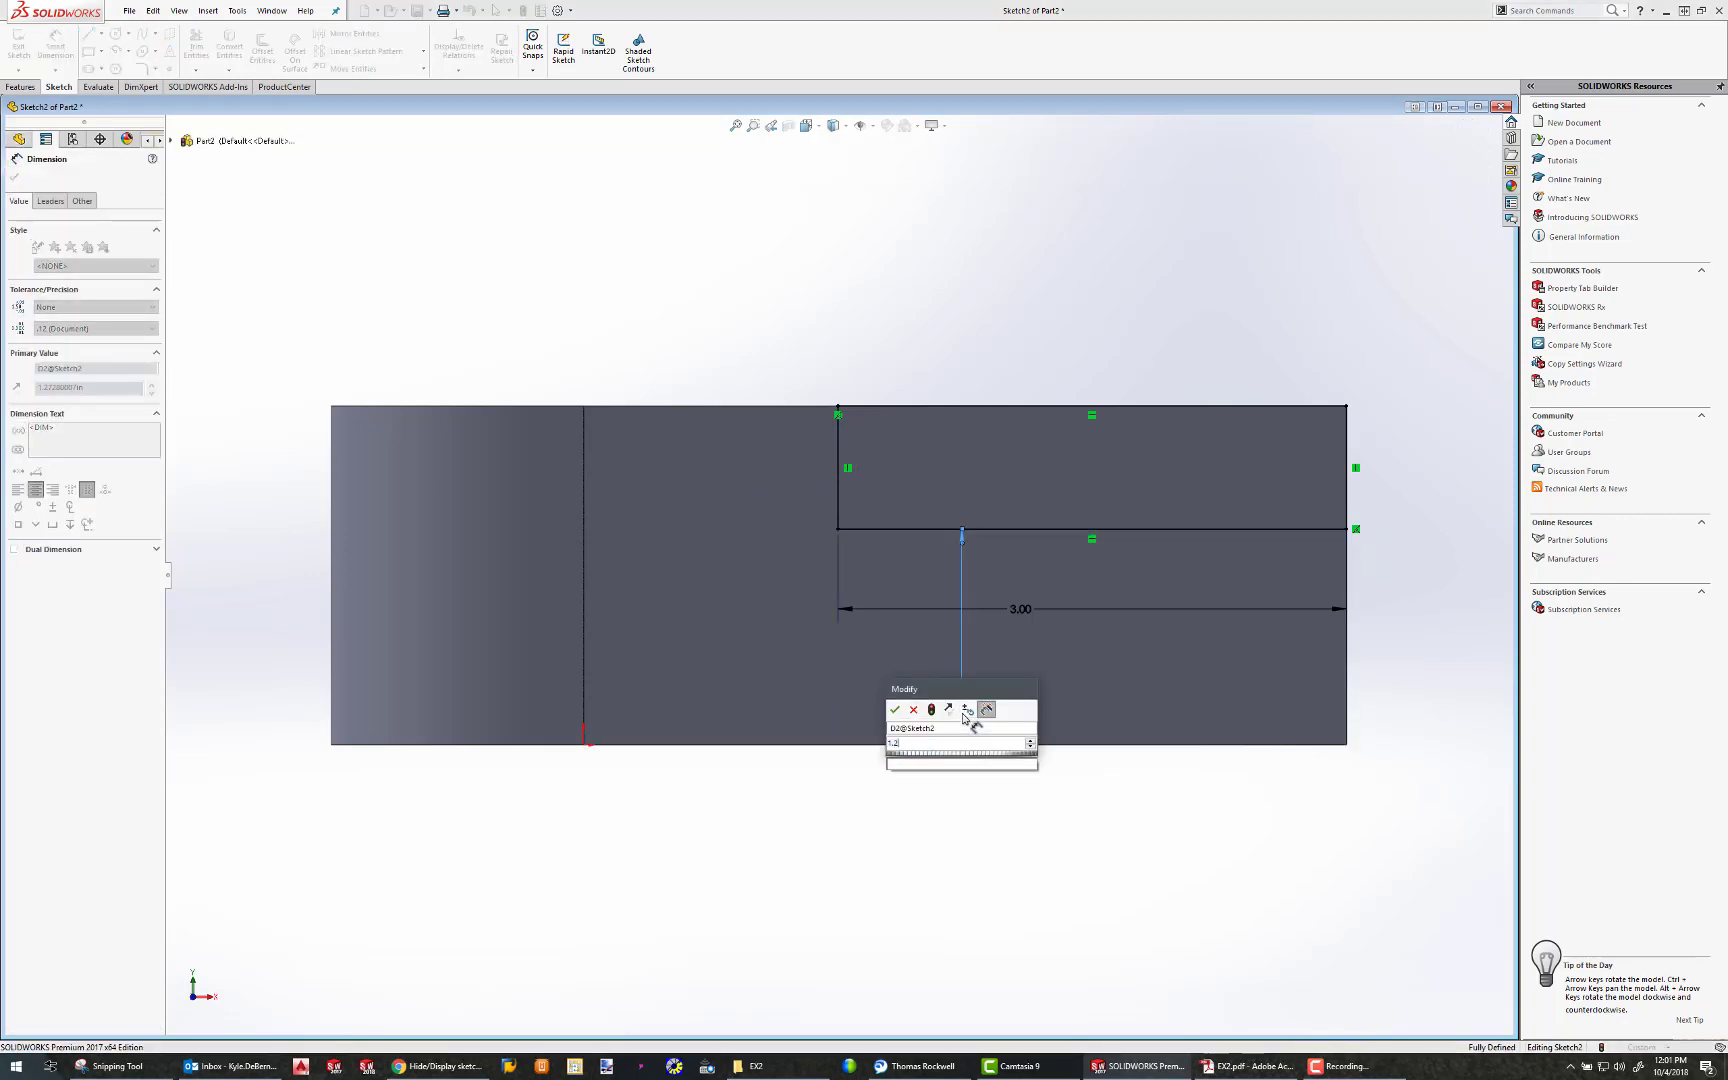
{"action": "key", "text": "Return"}
Switch to Adobe Acrobat, check the step cut's dimensions in the Exercise 2 Problem B drawing, and return to SOLIDWORKS
{"action": "left_click_drag", "start_coordinate": [1727, 143], "coordinate": [1124, 190]}
{"action": "left_click_drag", "start_coordinate": [1003, 680], "coordinate": [1036, 722]}
{"action": "left_click", "coordinate": [1215, 725]}
{"action": "left_click", "coordinate": [1270, 661]}
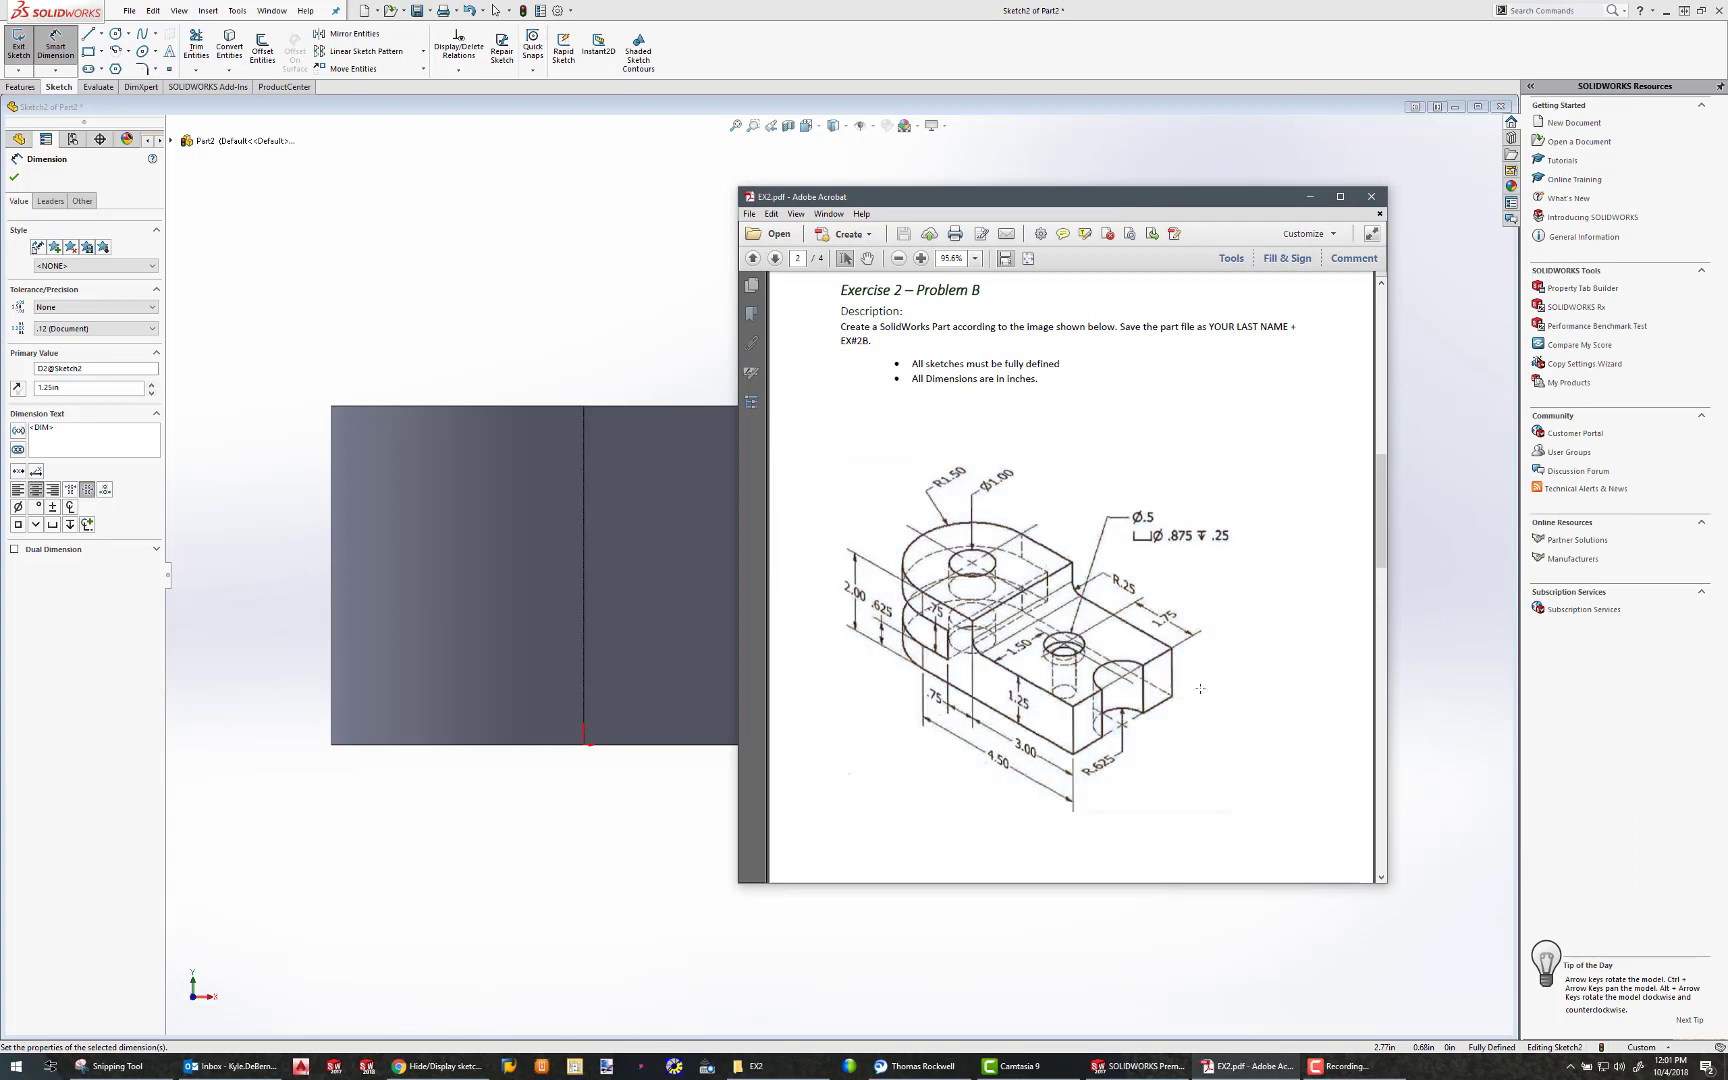
{"action": "left_click_drag", "start_coordinate": [1009, 730], "coordinate": [1049, 768]}
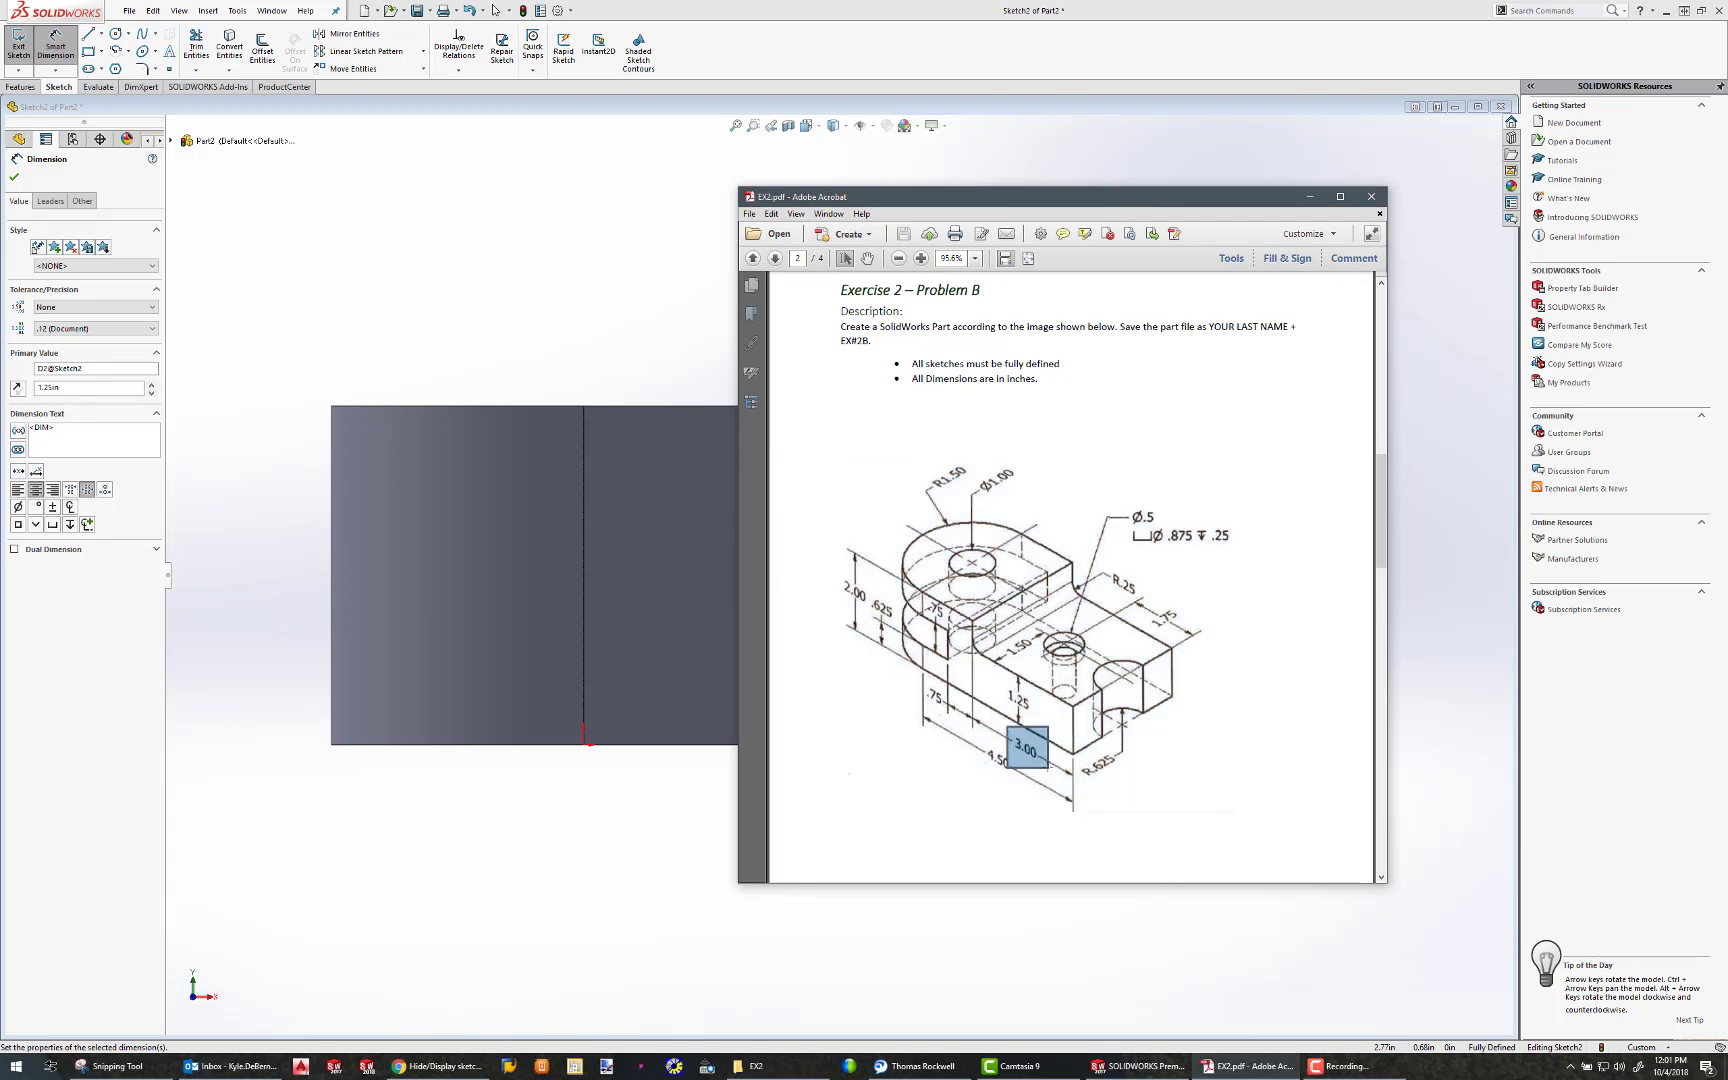
{"action": "left_click", "coordinate": [1211, 775]}
{"action": "left_click", "coordinate": [1095, 844]}
{"action": "left_click", "coordinate": [1371, 196]}
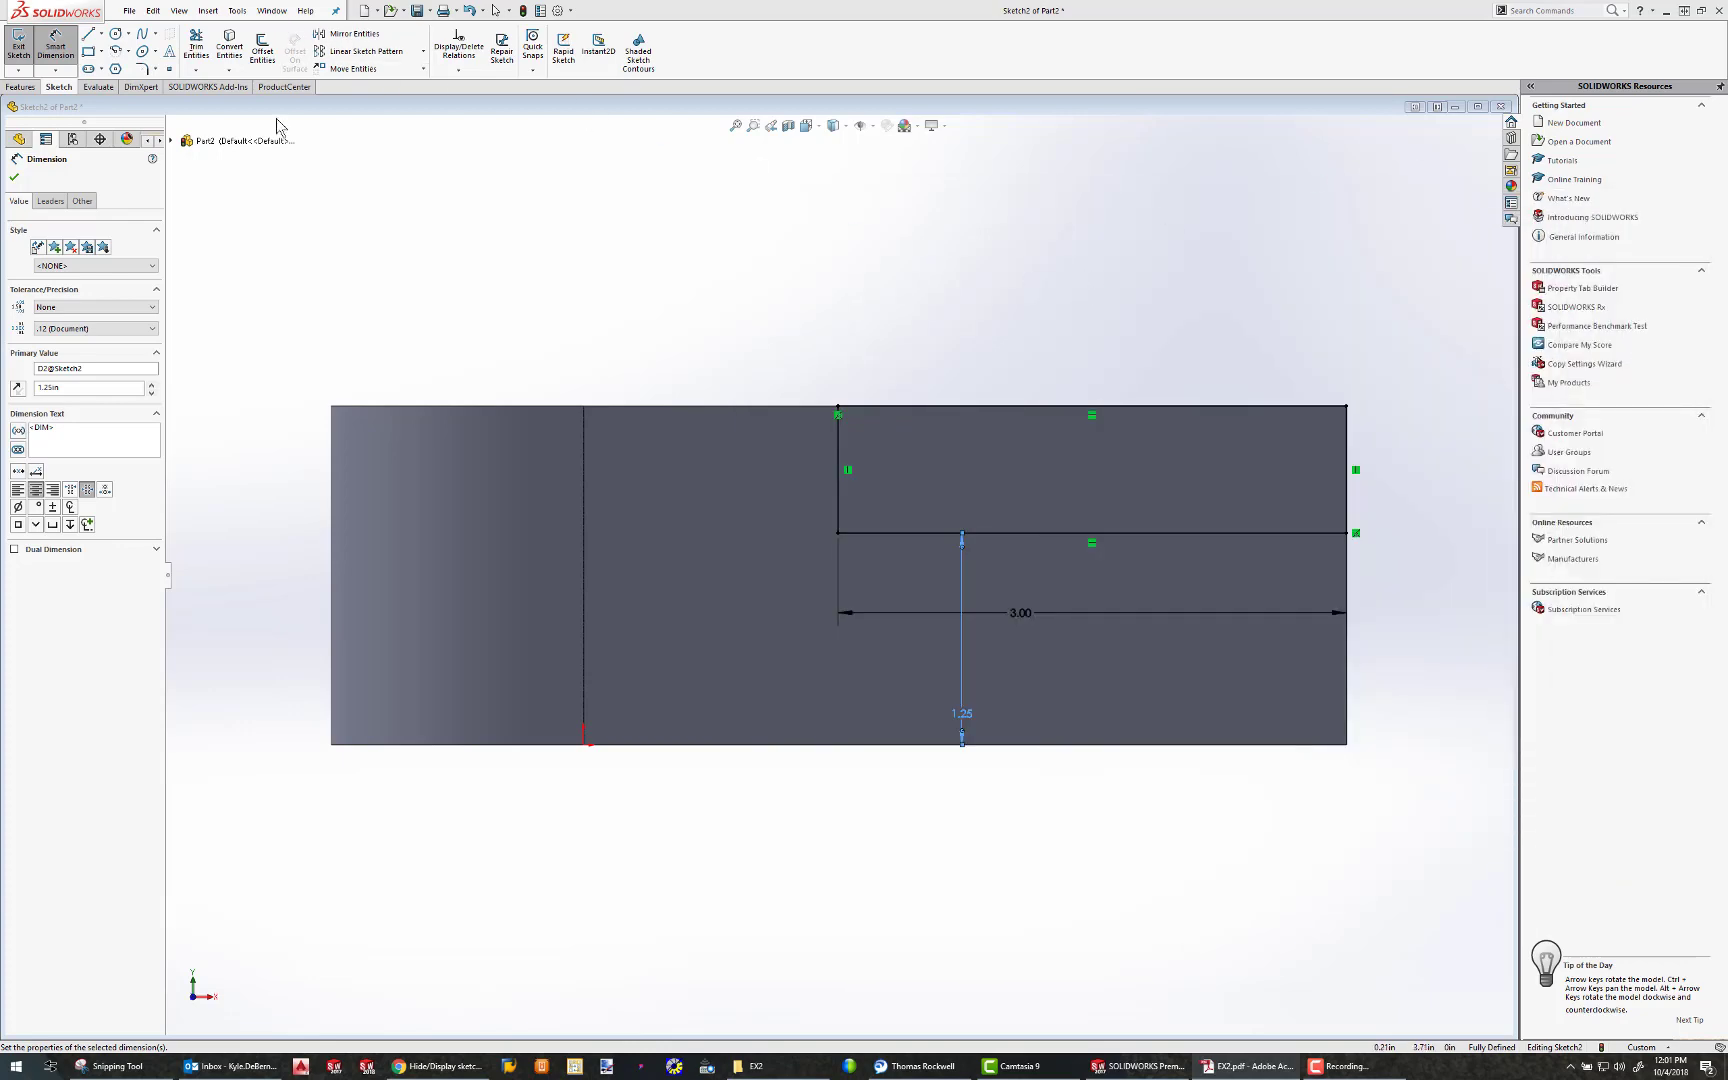
Add a 0.25 in sketch fillet at the rectangle's inner lower corner
{"action": "left_click", "coordinate": [143, 68]}
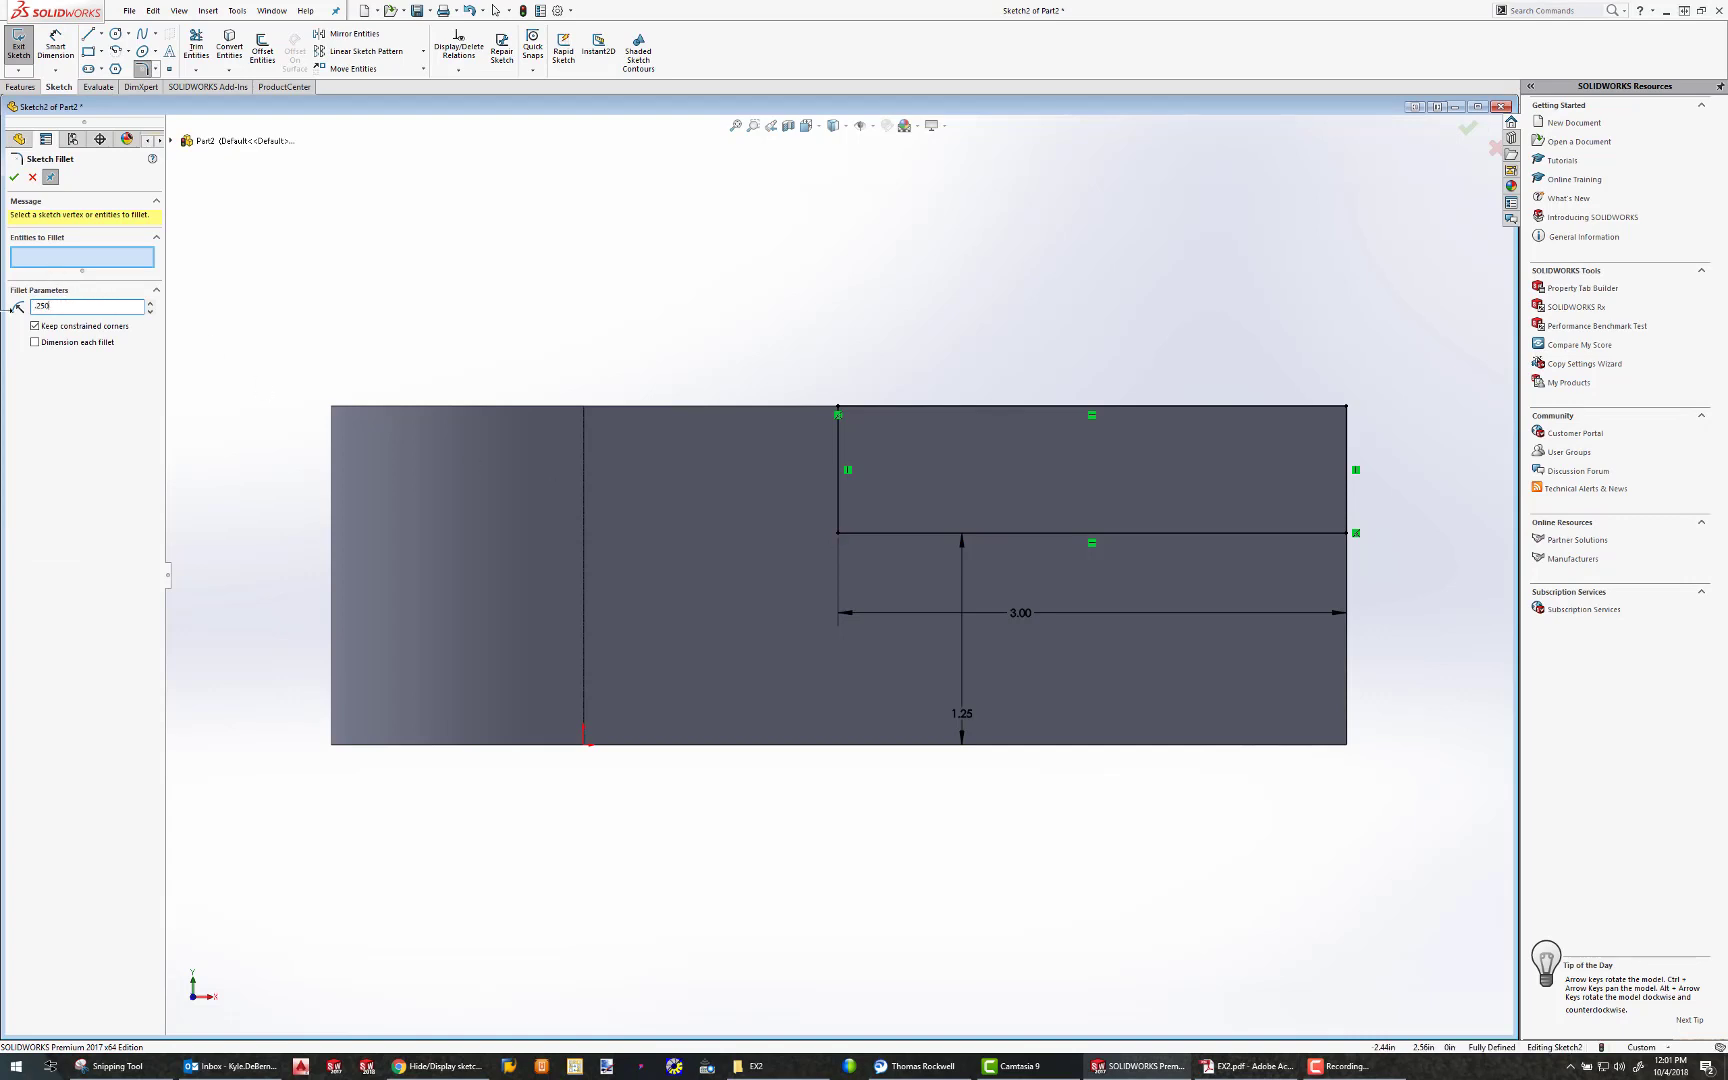
{"action": "left_click", "coordinate": [838, 532]}
{"action": "left_click", "coordinate": [14, 177]}
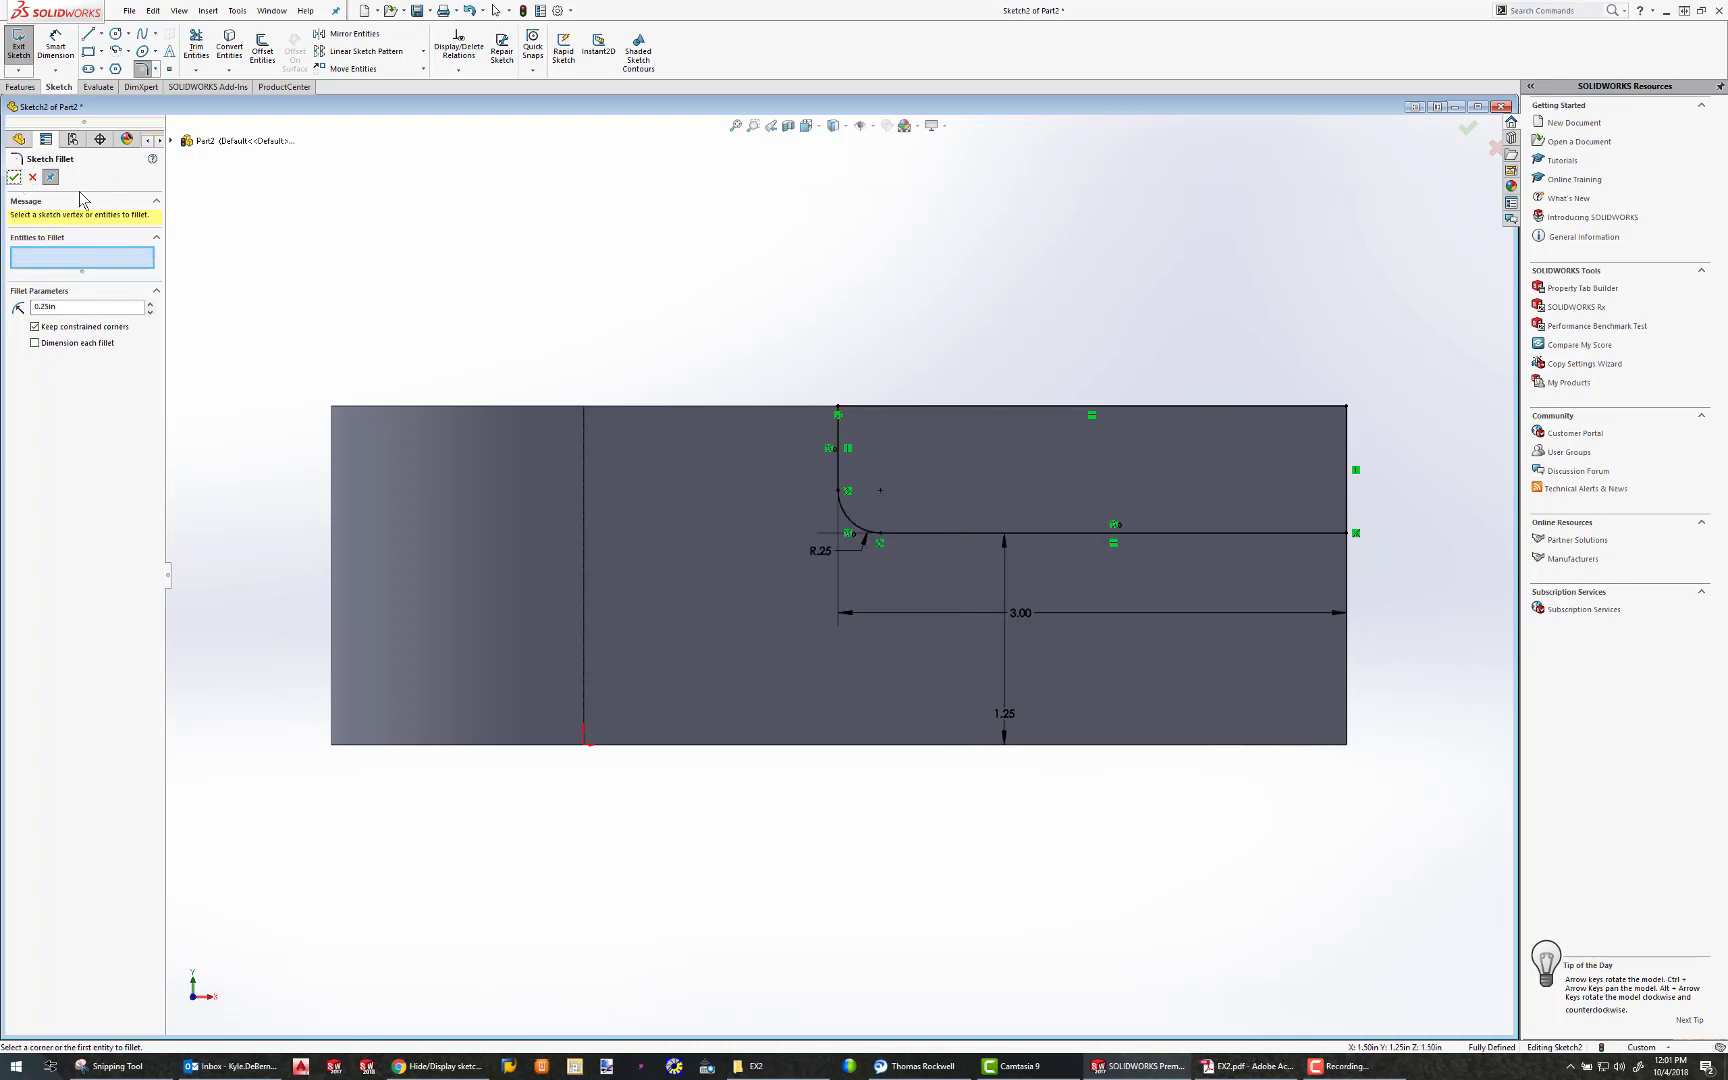
Extrude-cut the filleted rectangle Through All across the part to form the step
{"action": "key", "text": "ctrl+7"}
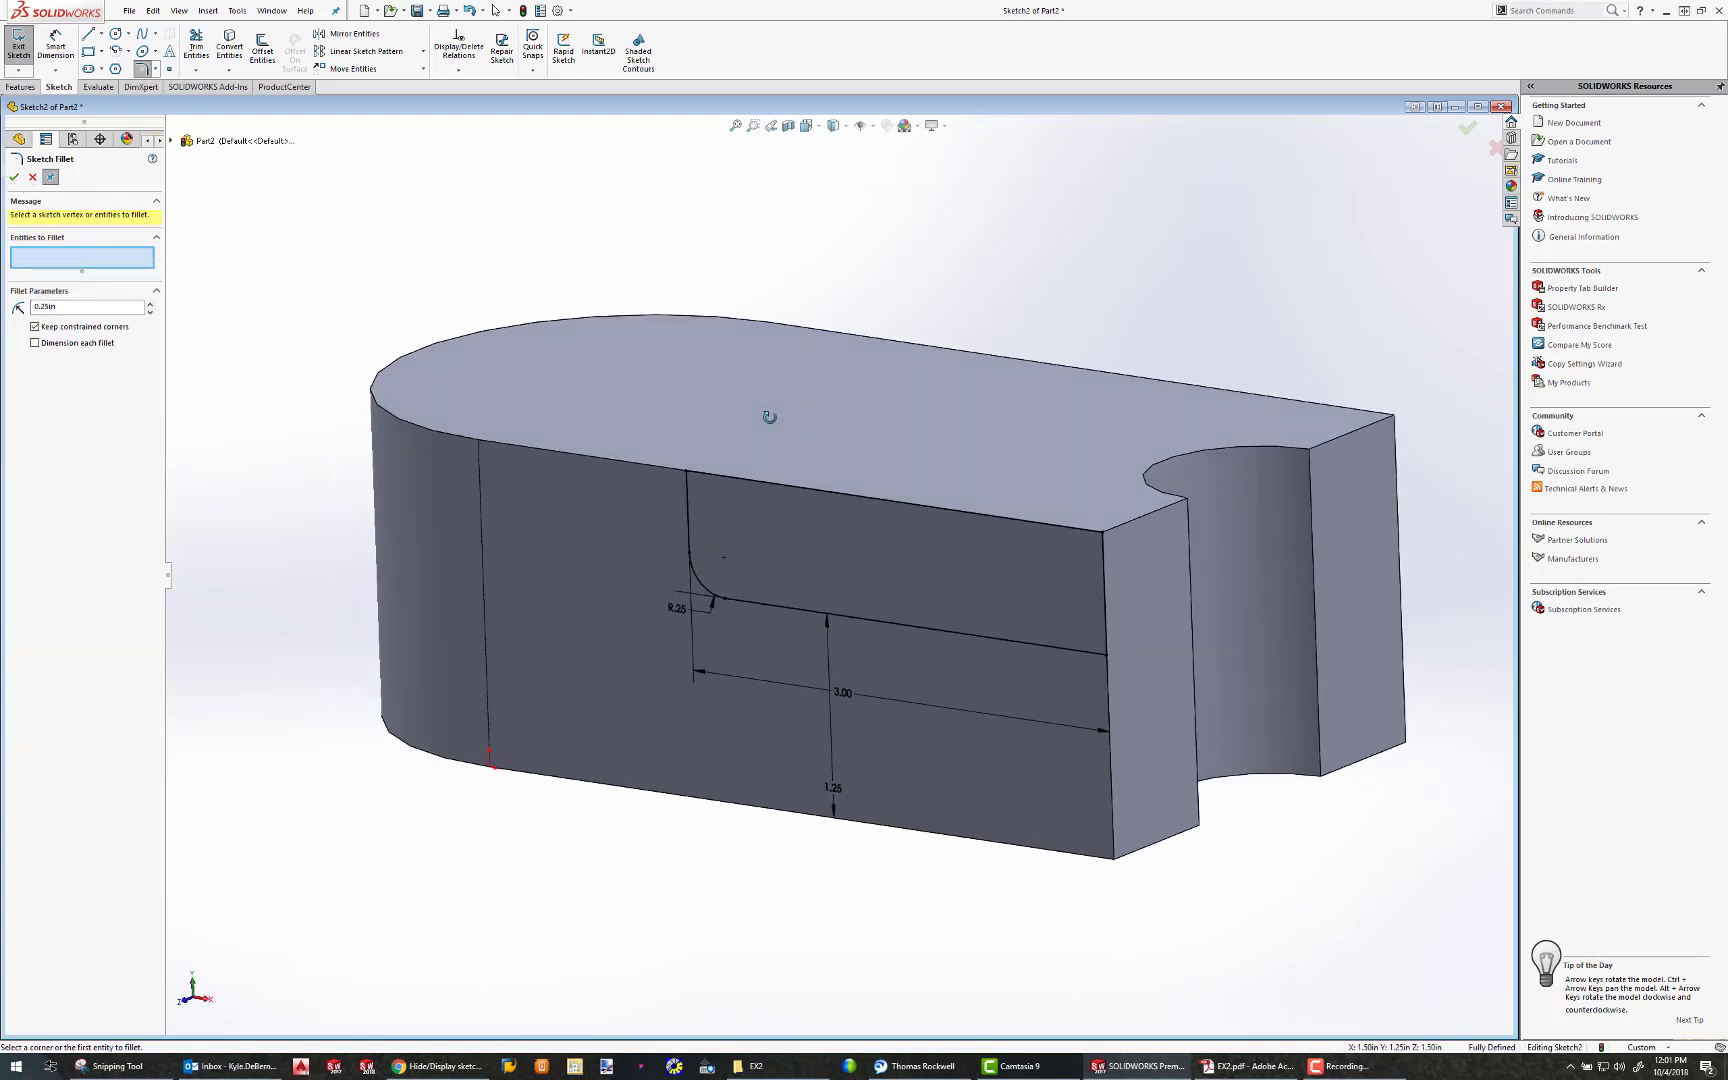
{"action": "left_click", "coordinate": [21, 87]}
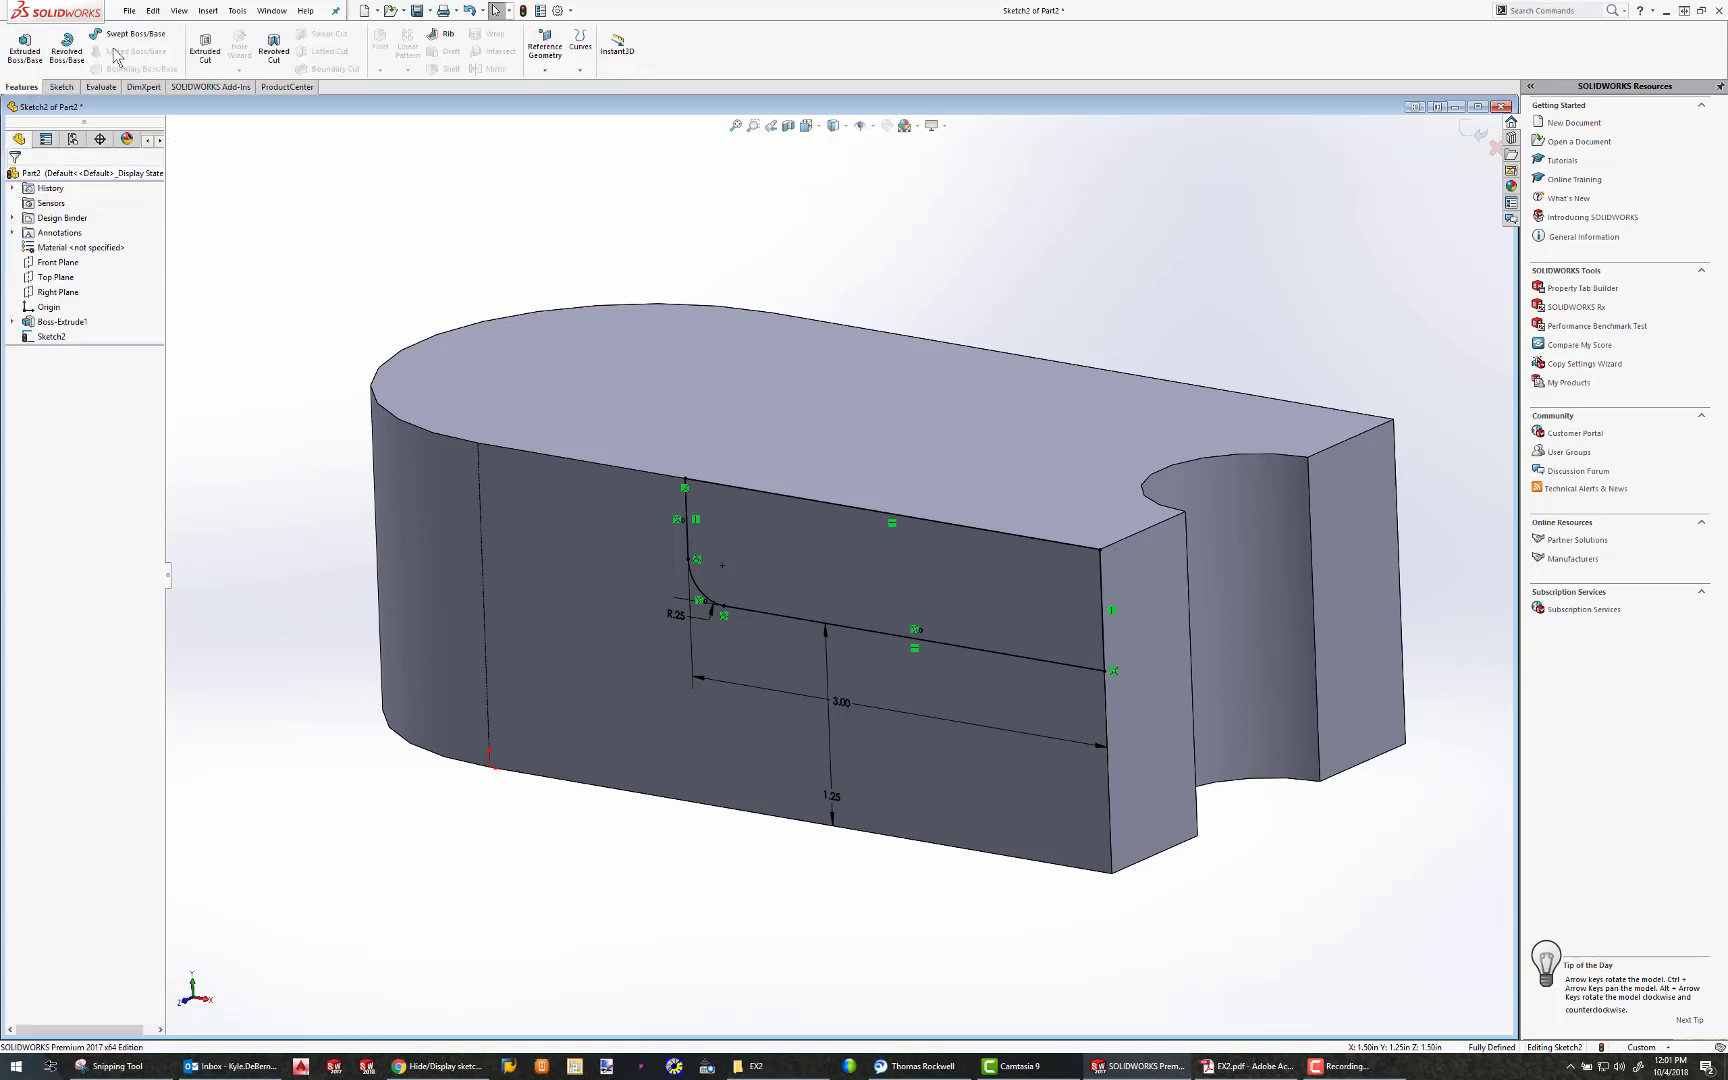
{"action": "left_click", "coordinate": [205, 46]}
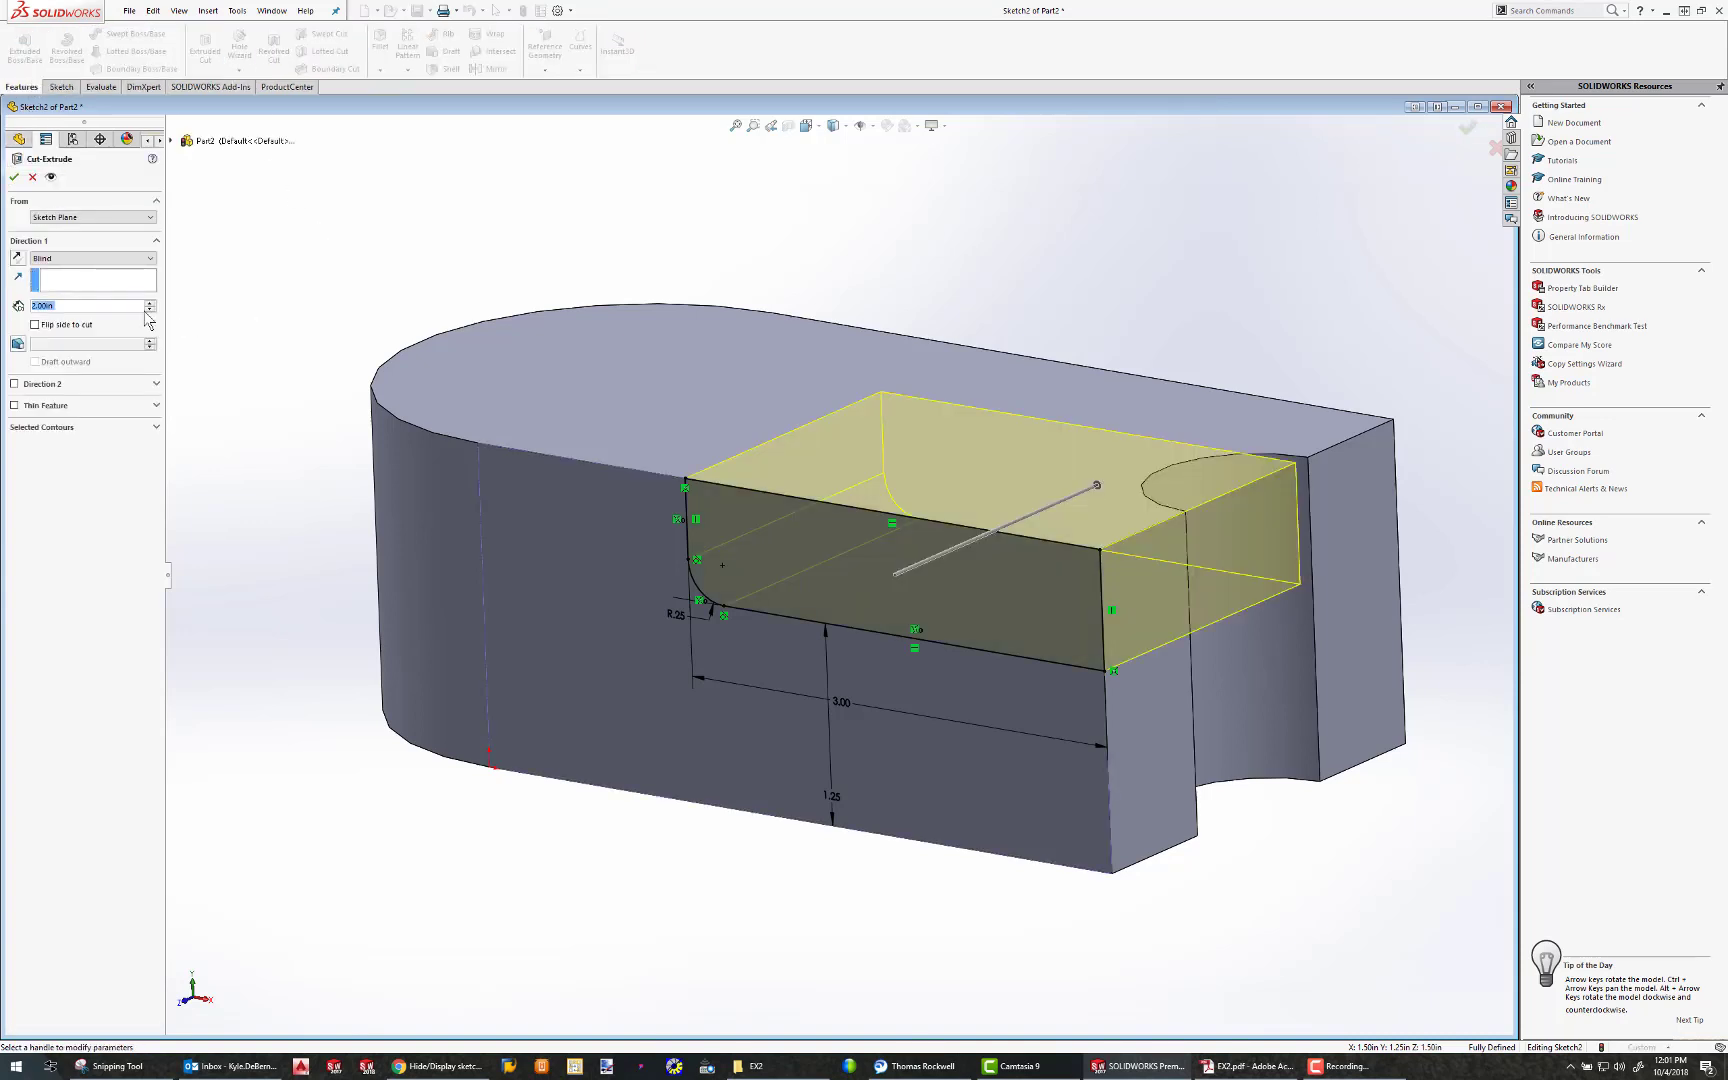
{"action": "middle_click_drag", "start_coordinate": [722, 565], "coordinate": [966, 551]}
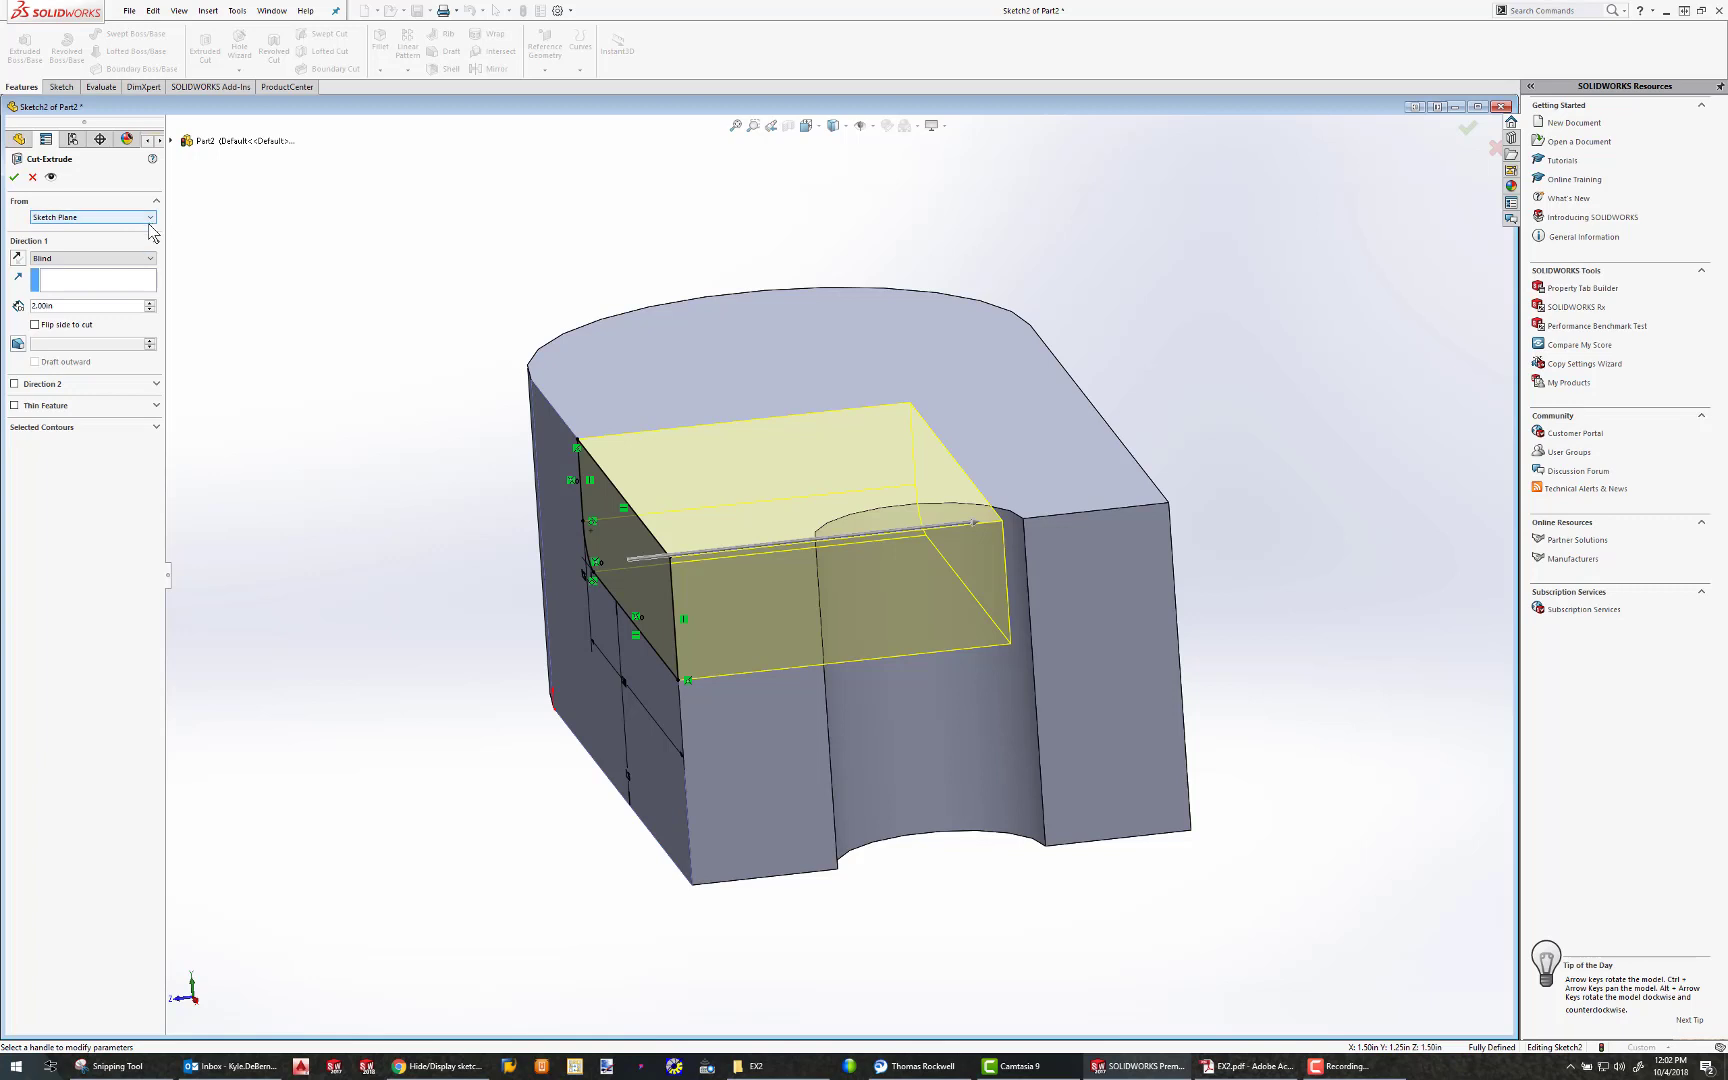
{"action": "left_click", "coordinate": [147, 259]}
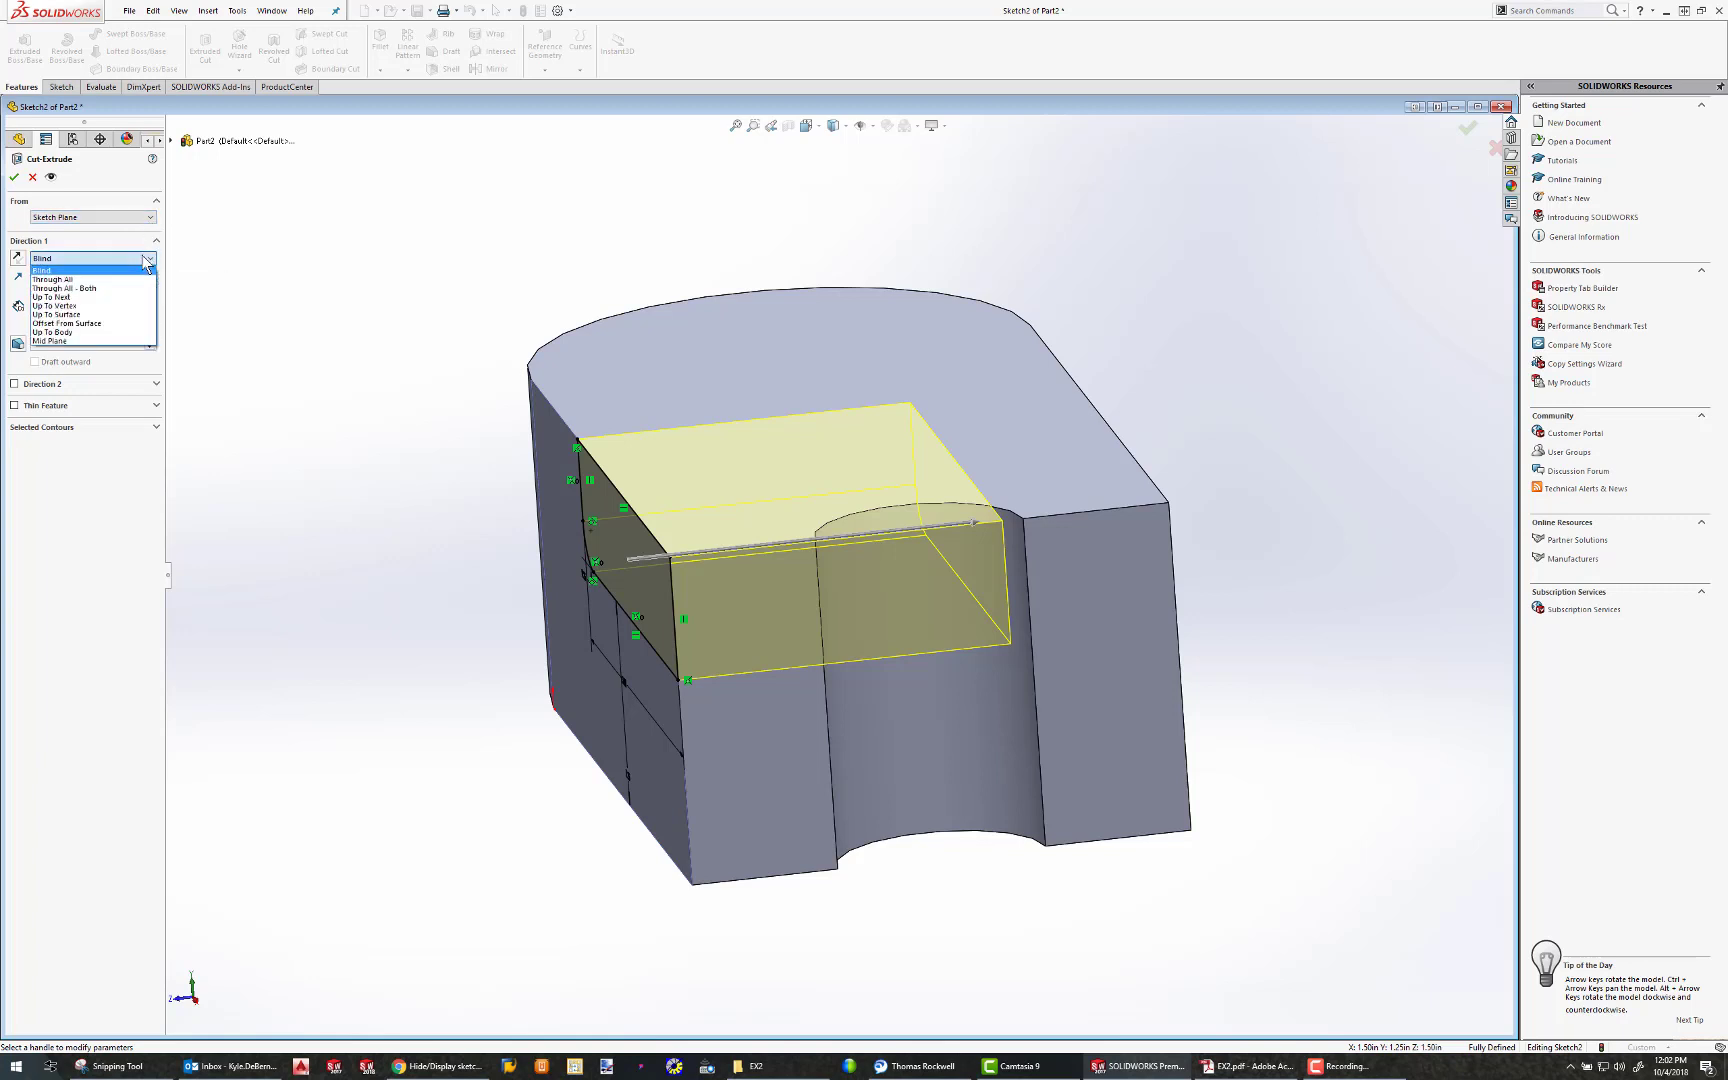
{"action": "left_click", "coordinate": [78, 279]}
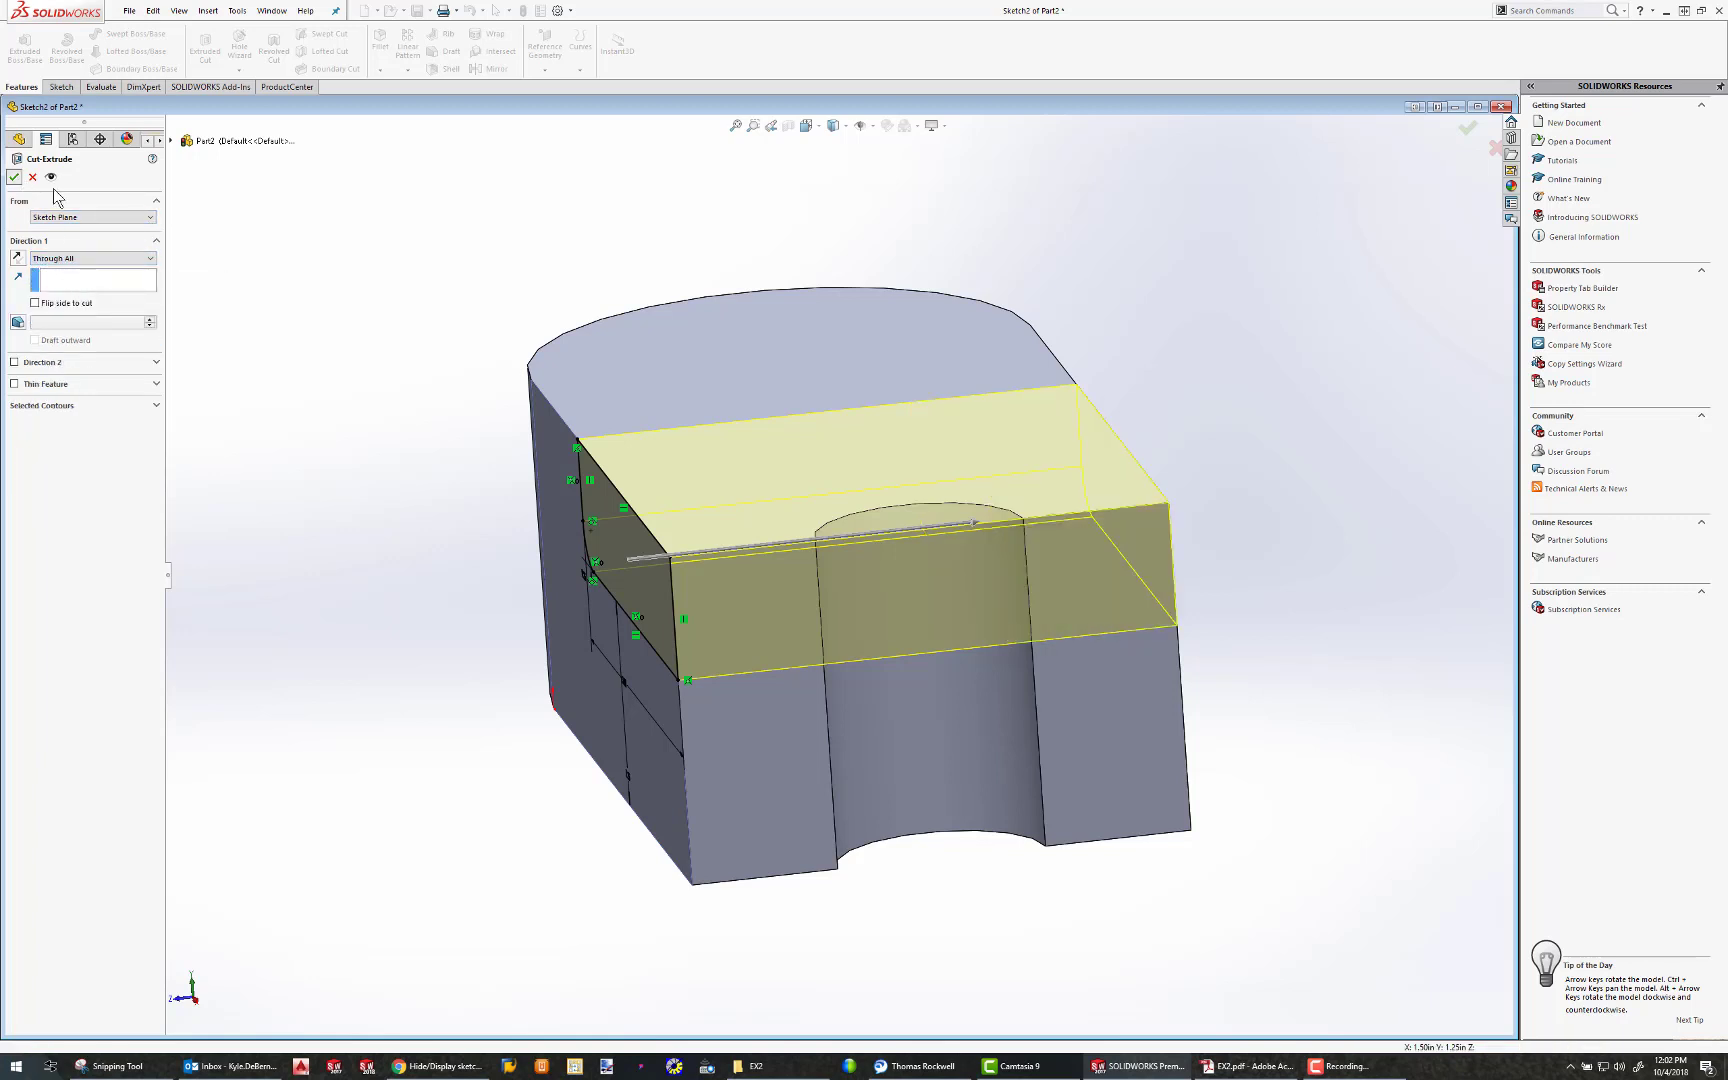
{"action": "left_click", "coordinate": [14, 177]}
Sketch a corner rectangle about 2.87 by 0.66 in on the block's flat side face, extending past the rounded end
{"action": "scroll", "coordinate": [737, 501], "scroll_direction": "down", "scroll_amount": 4}
{"action": "scroll", "coordinate": [794, 558], "scroll_direction": "up", "scroll_amount": 4}
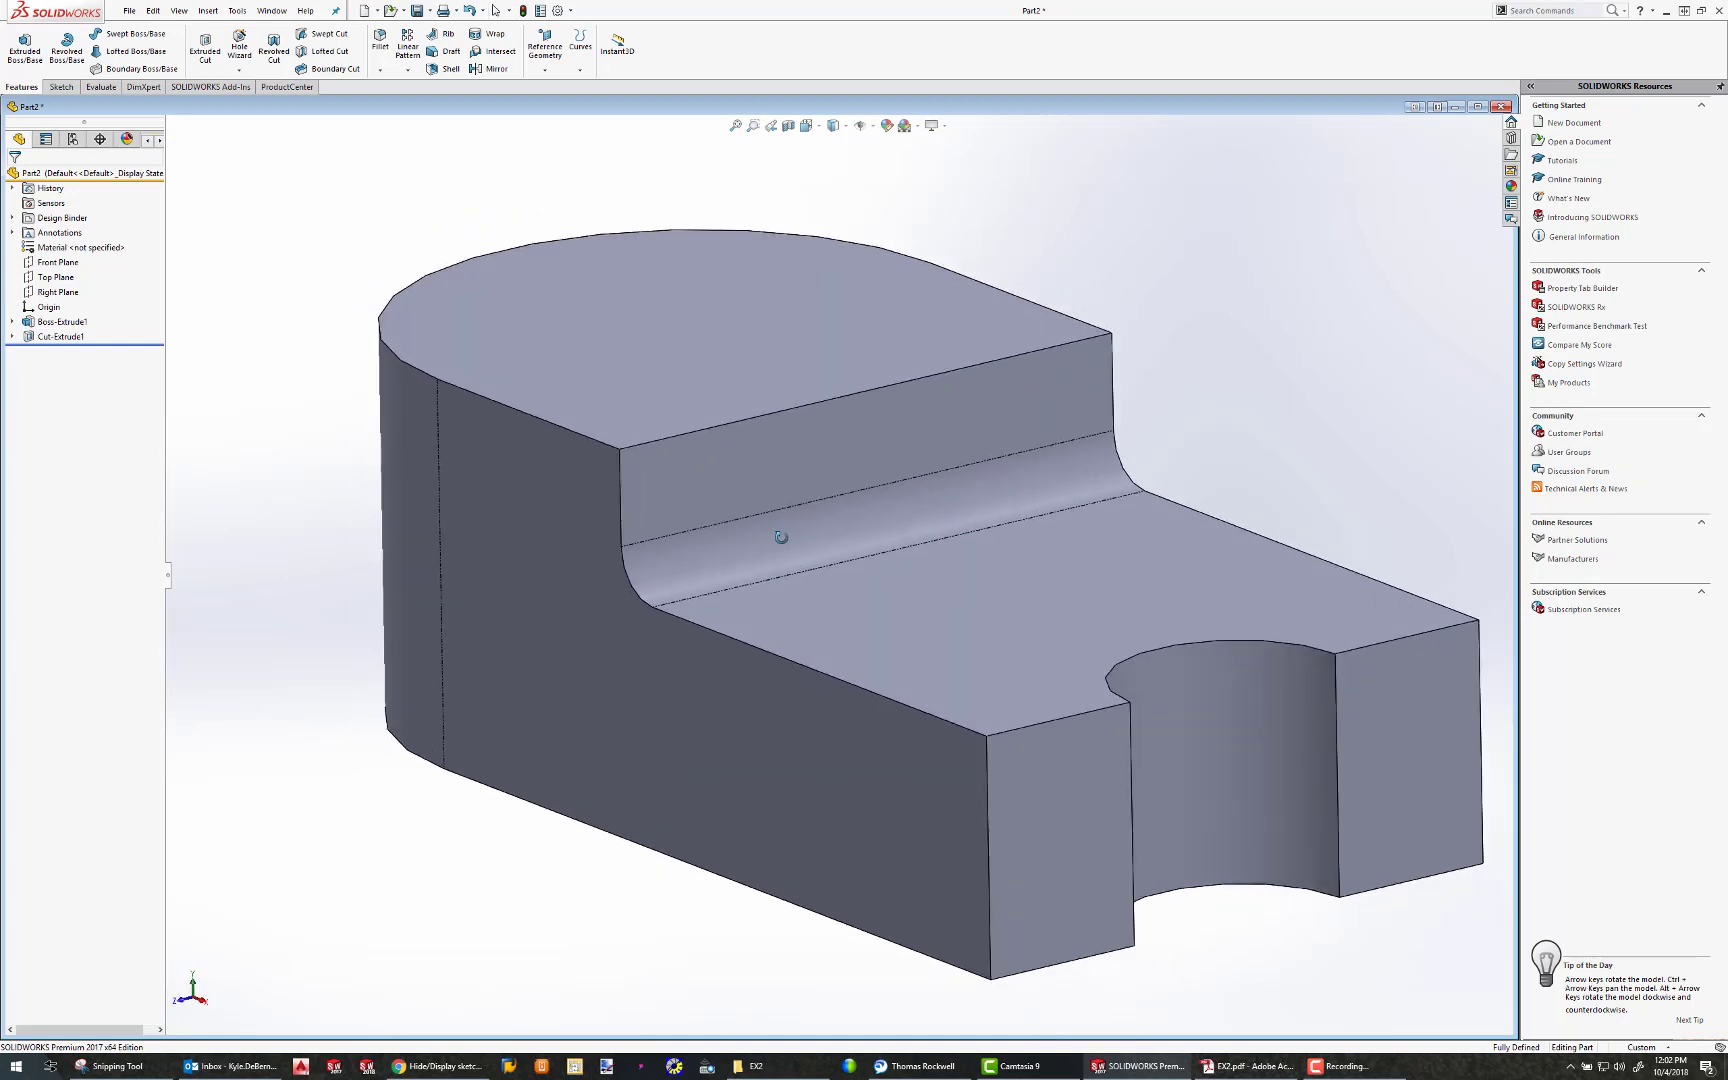
{"action": "middle_click_drag", "start_coordinate": [728, 410], "coordinate": [626, 580]}
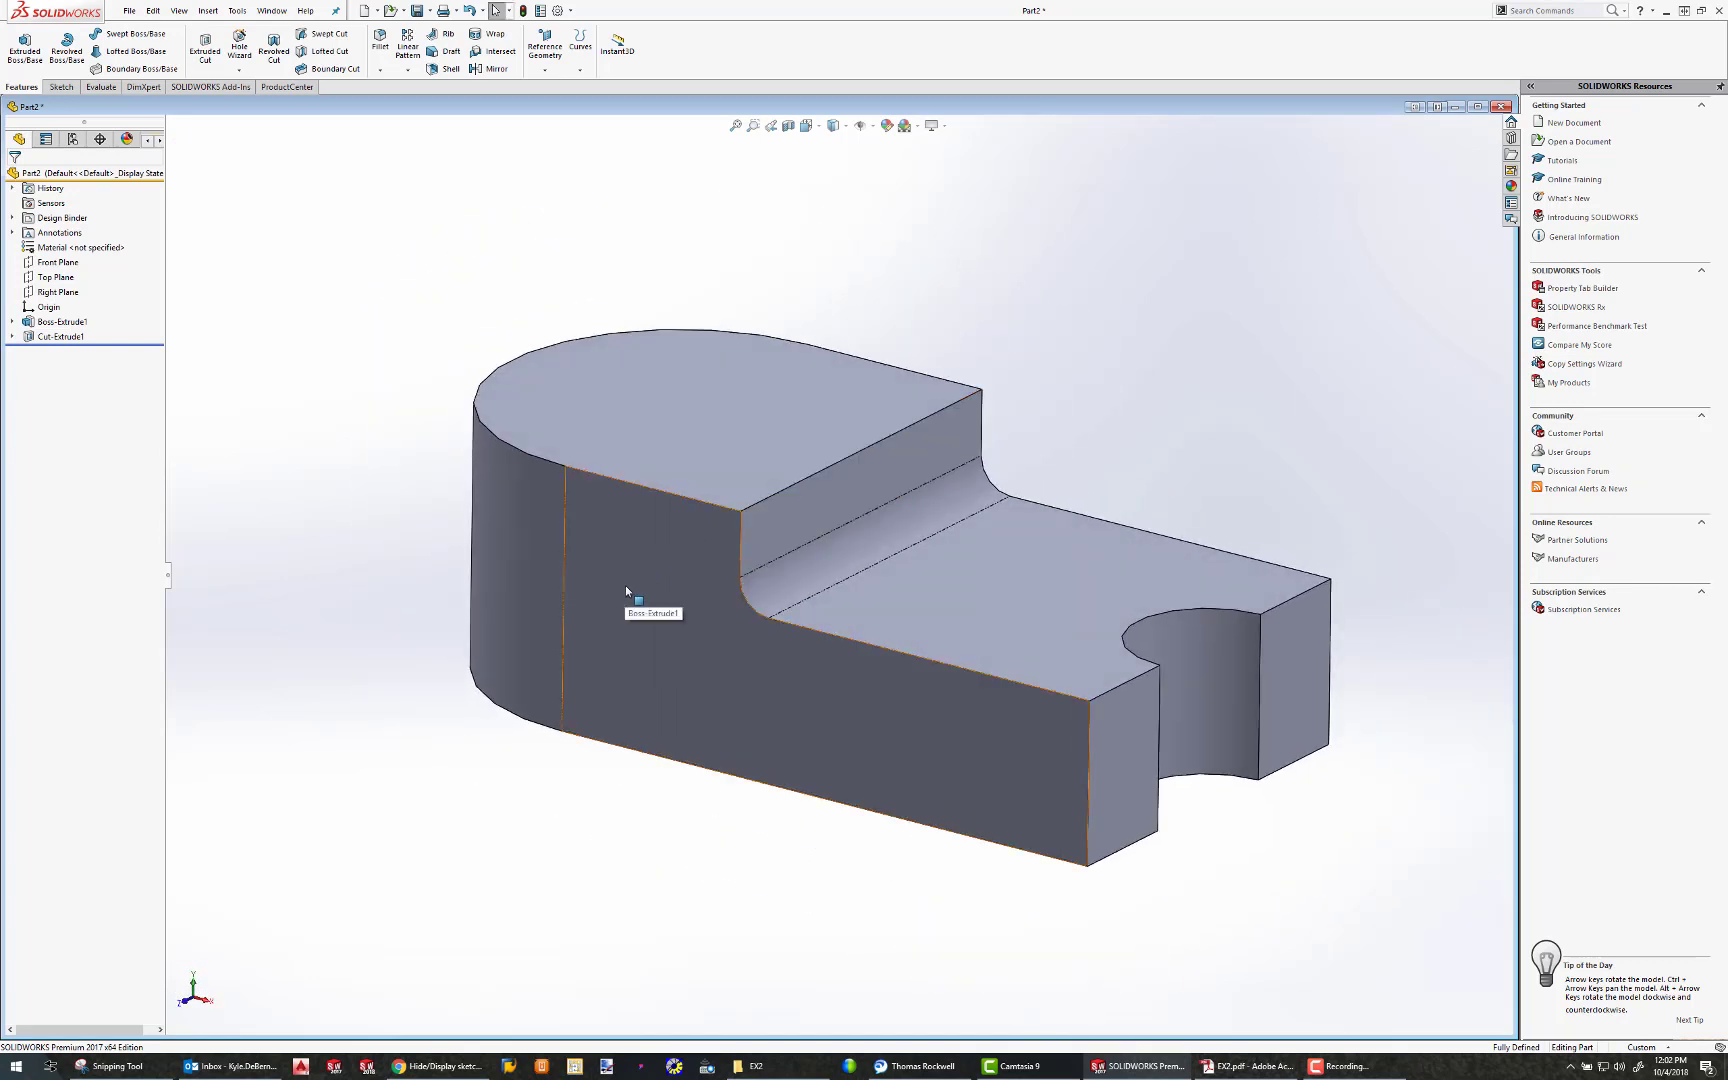
{"action": "left_click", "coordinate": [626, 588]}
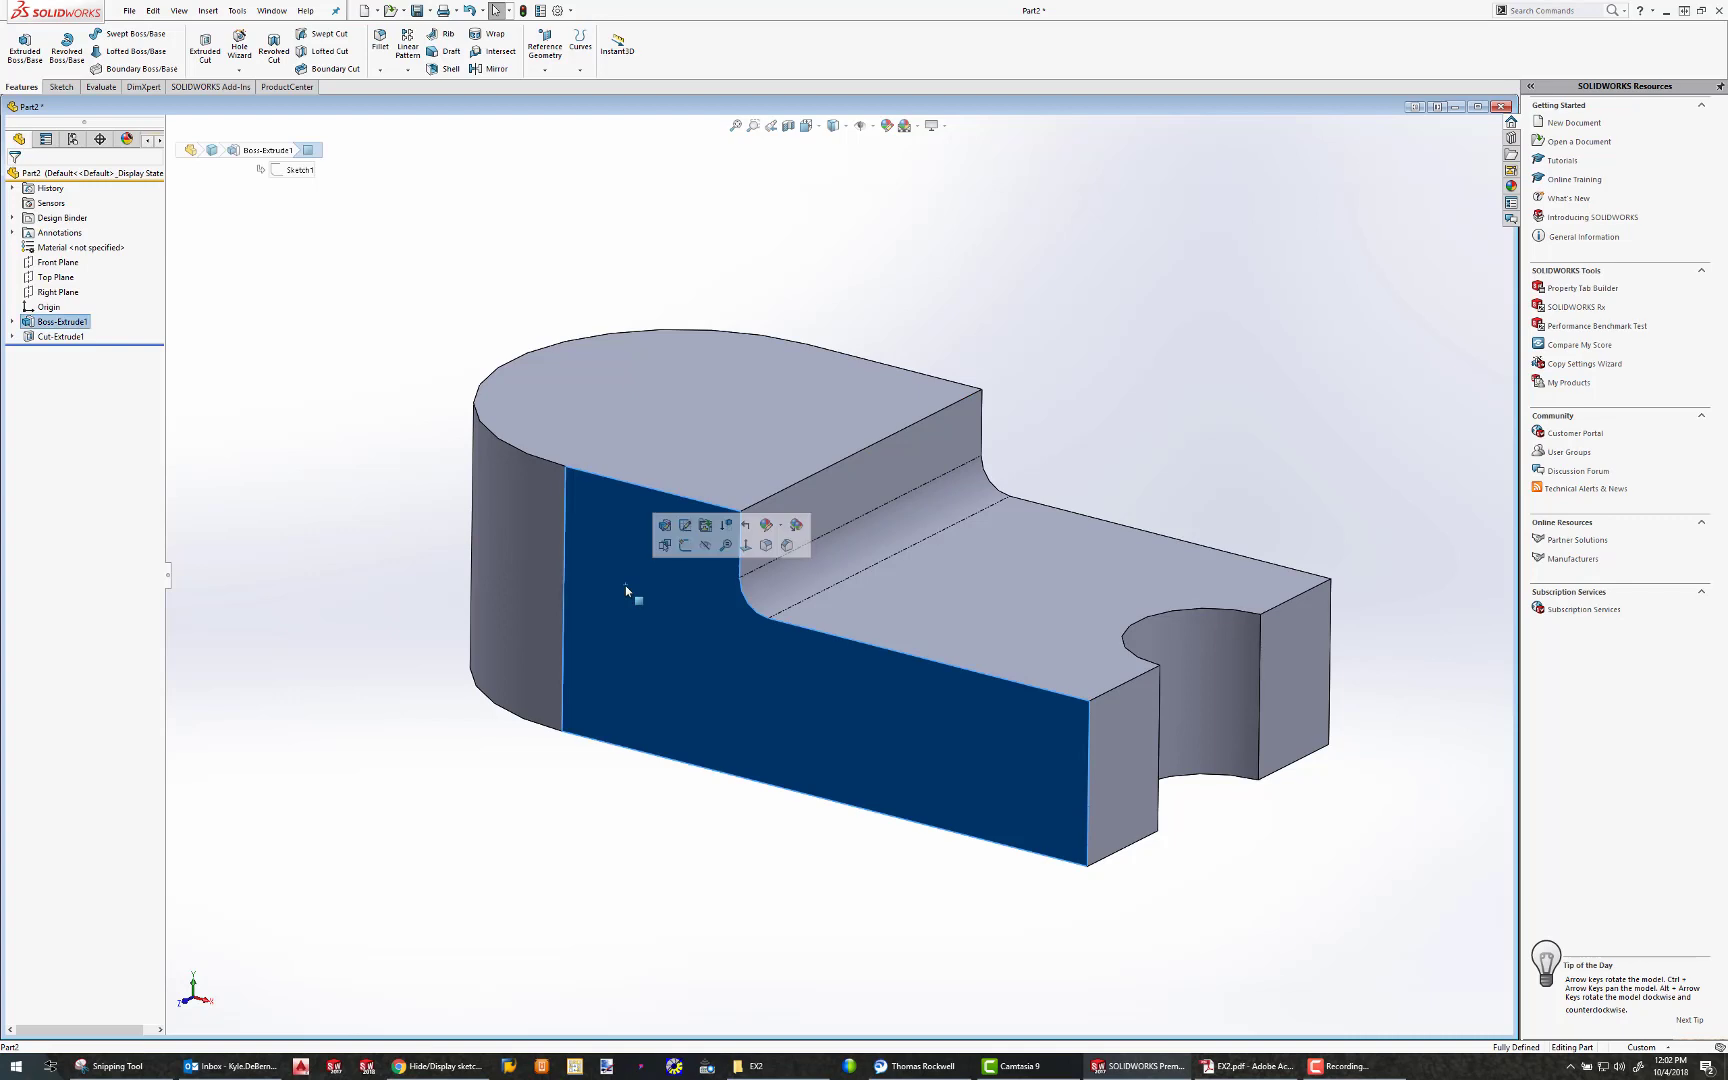
{"action": "left_click", "coordinate": [61, 87]}
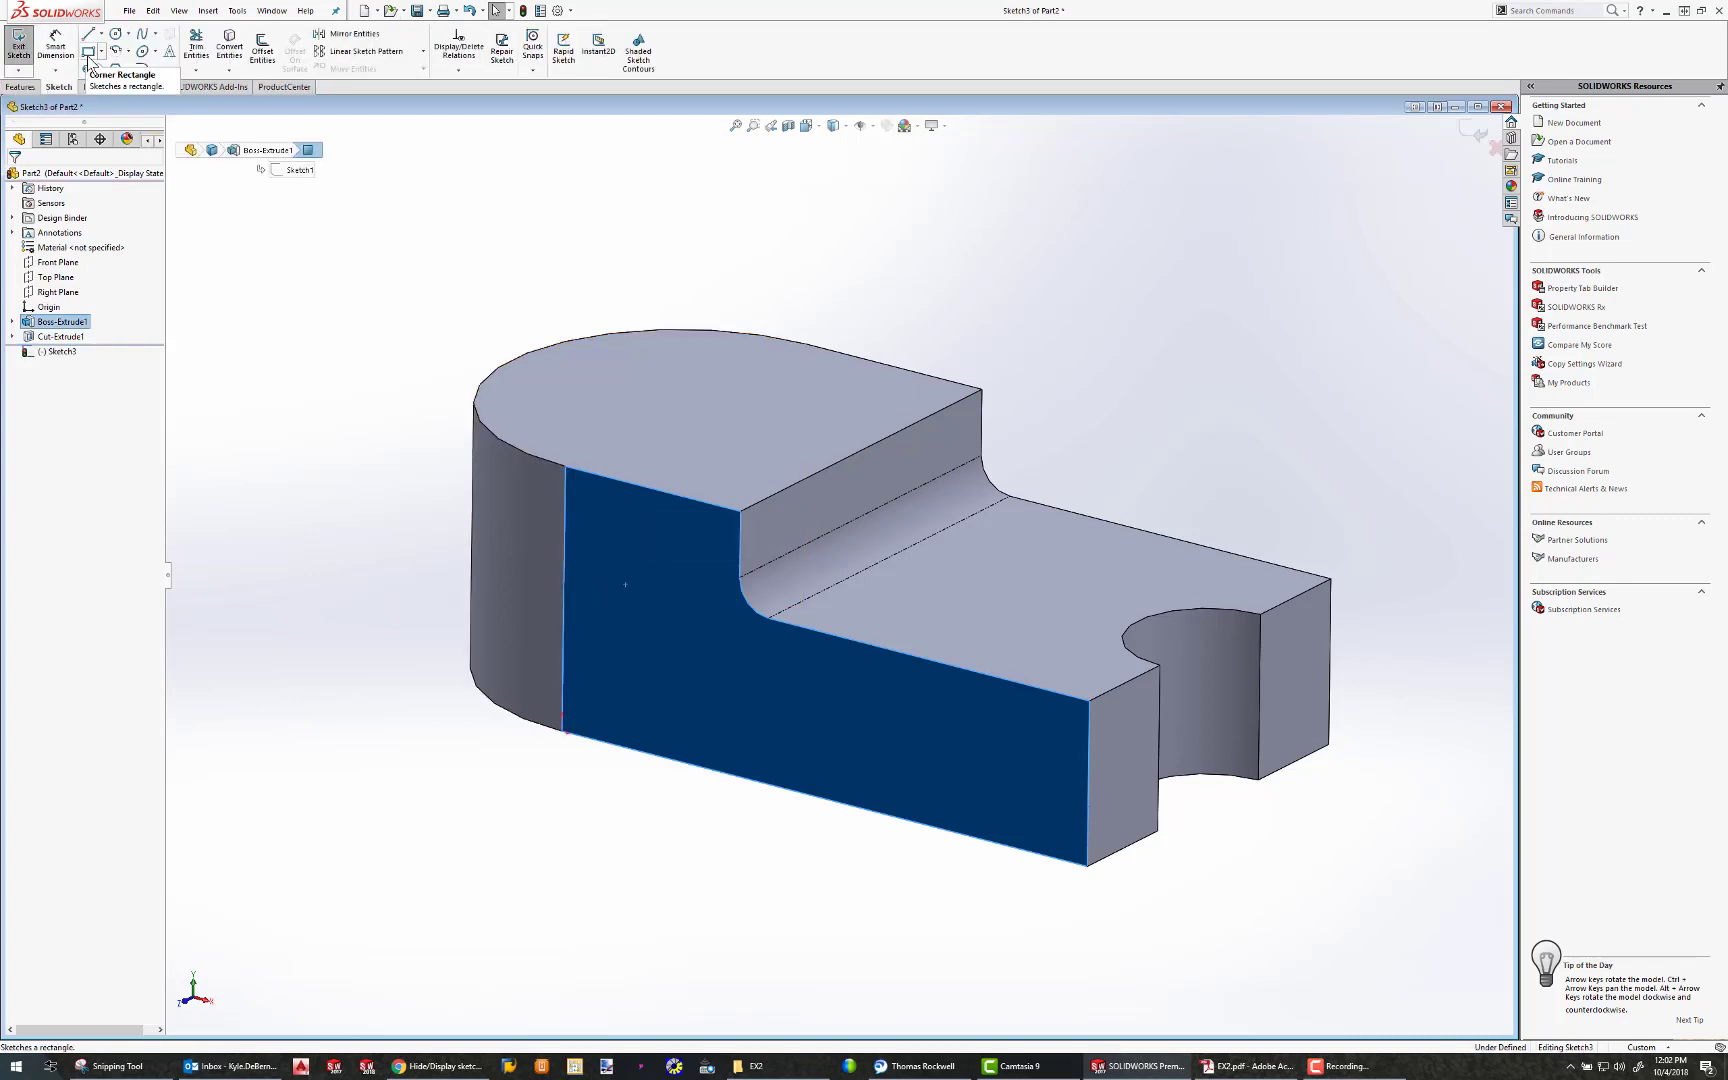
{"action": "left_click", "coordinate": [88, 50]}
{"action": "left_click", "coordinate": [657, 588]}
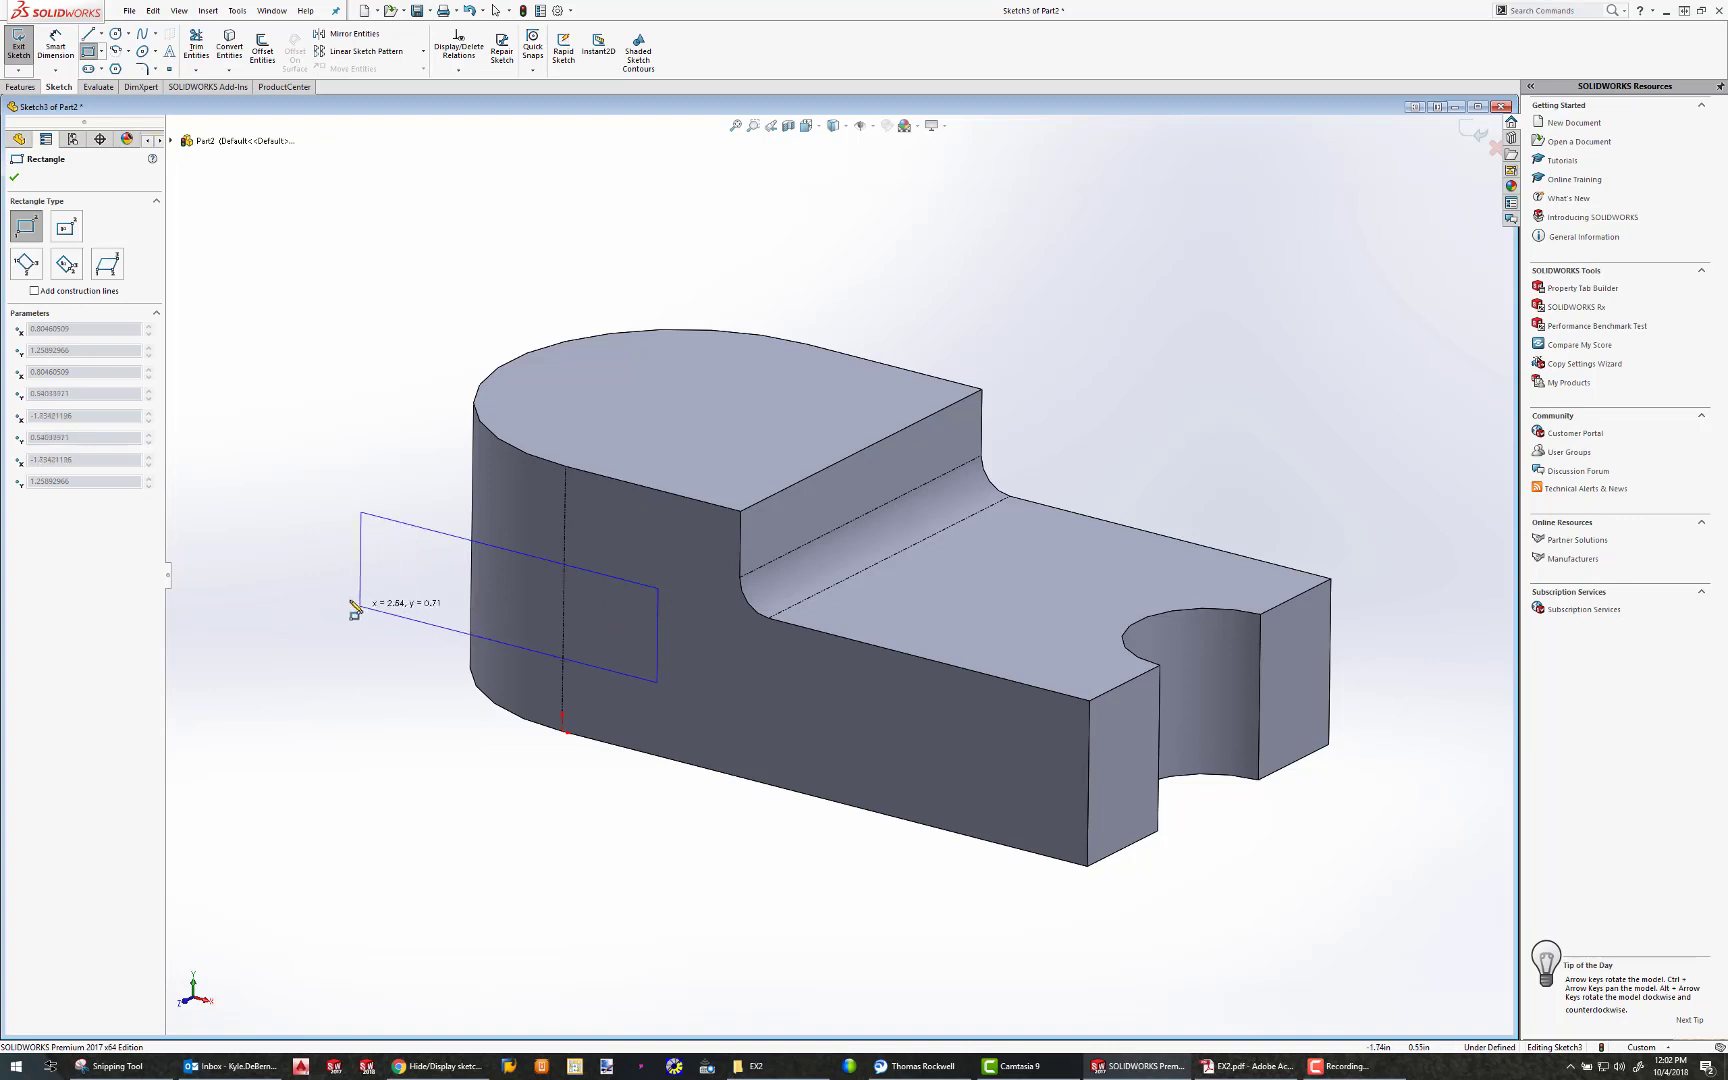
{"action": "left_click", "coordinate": [323, 589]}
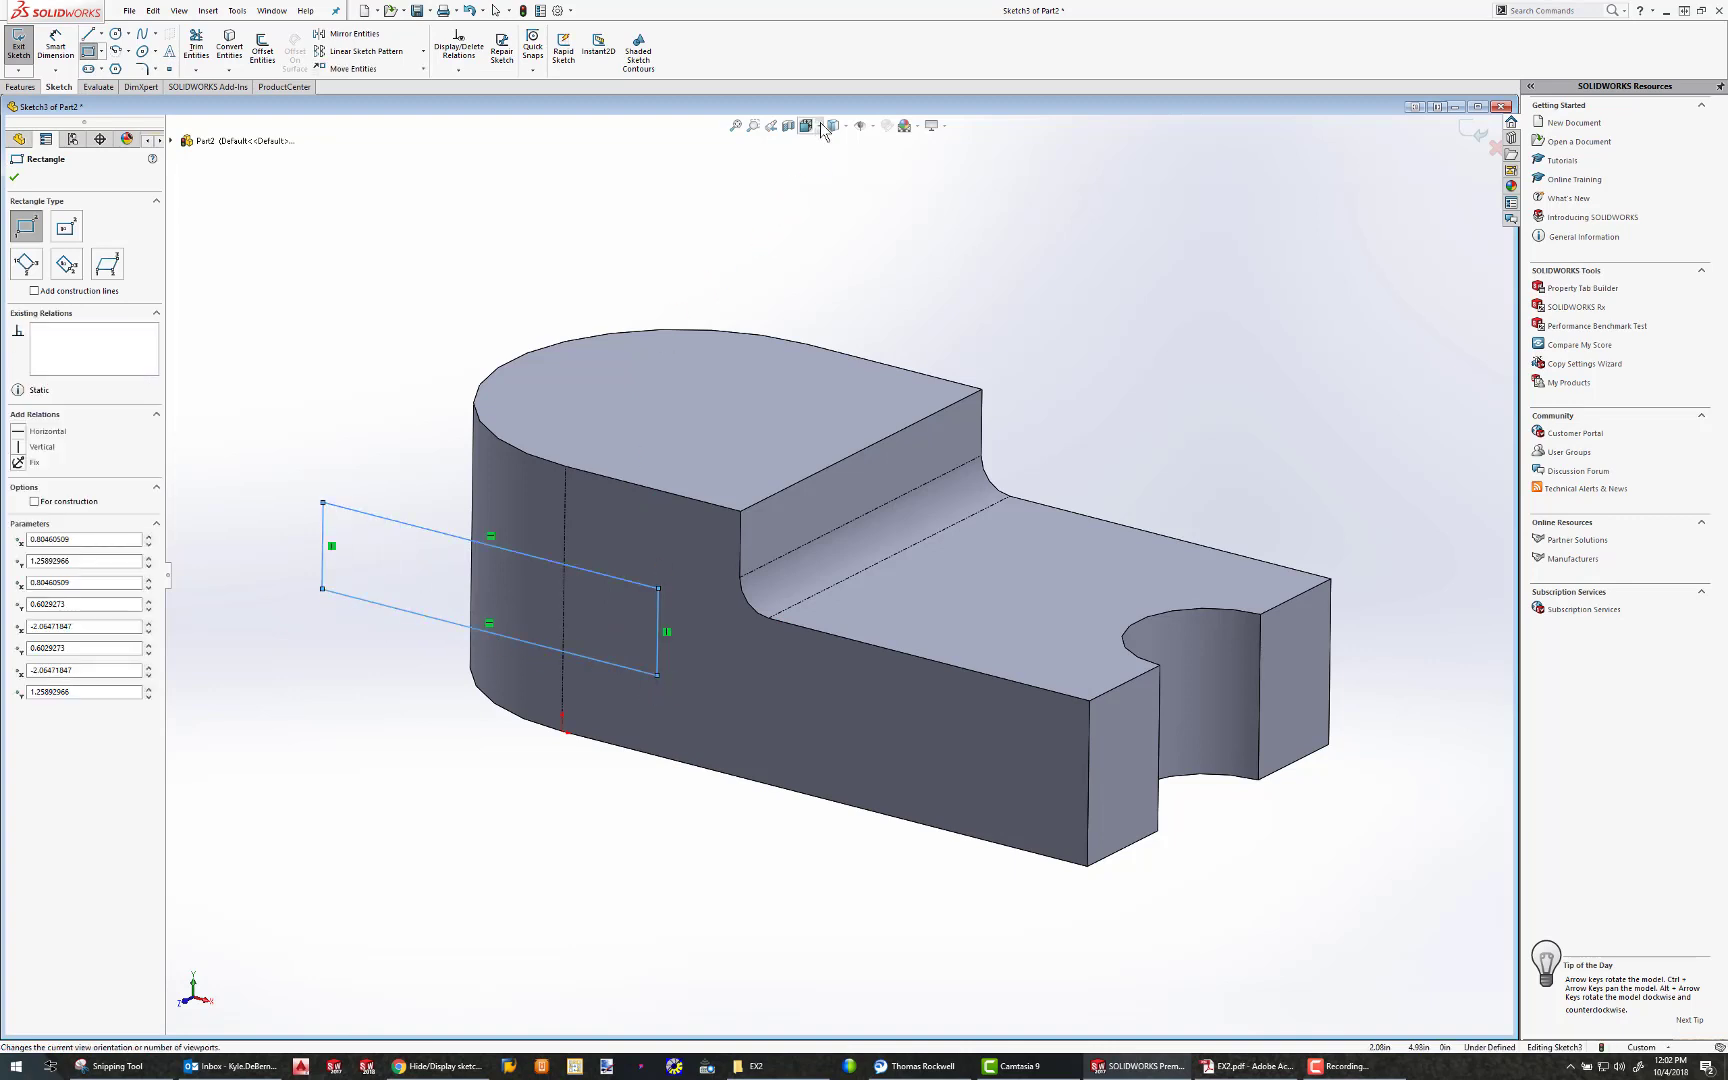
{"action": "left_click", "coordinate": [876, 200]}
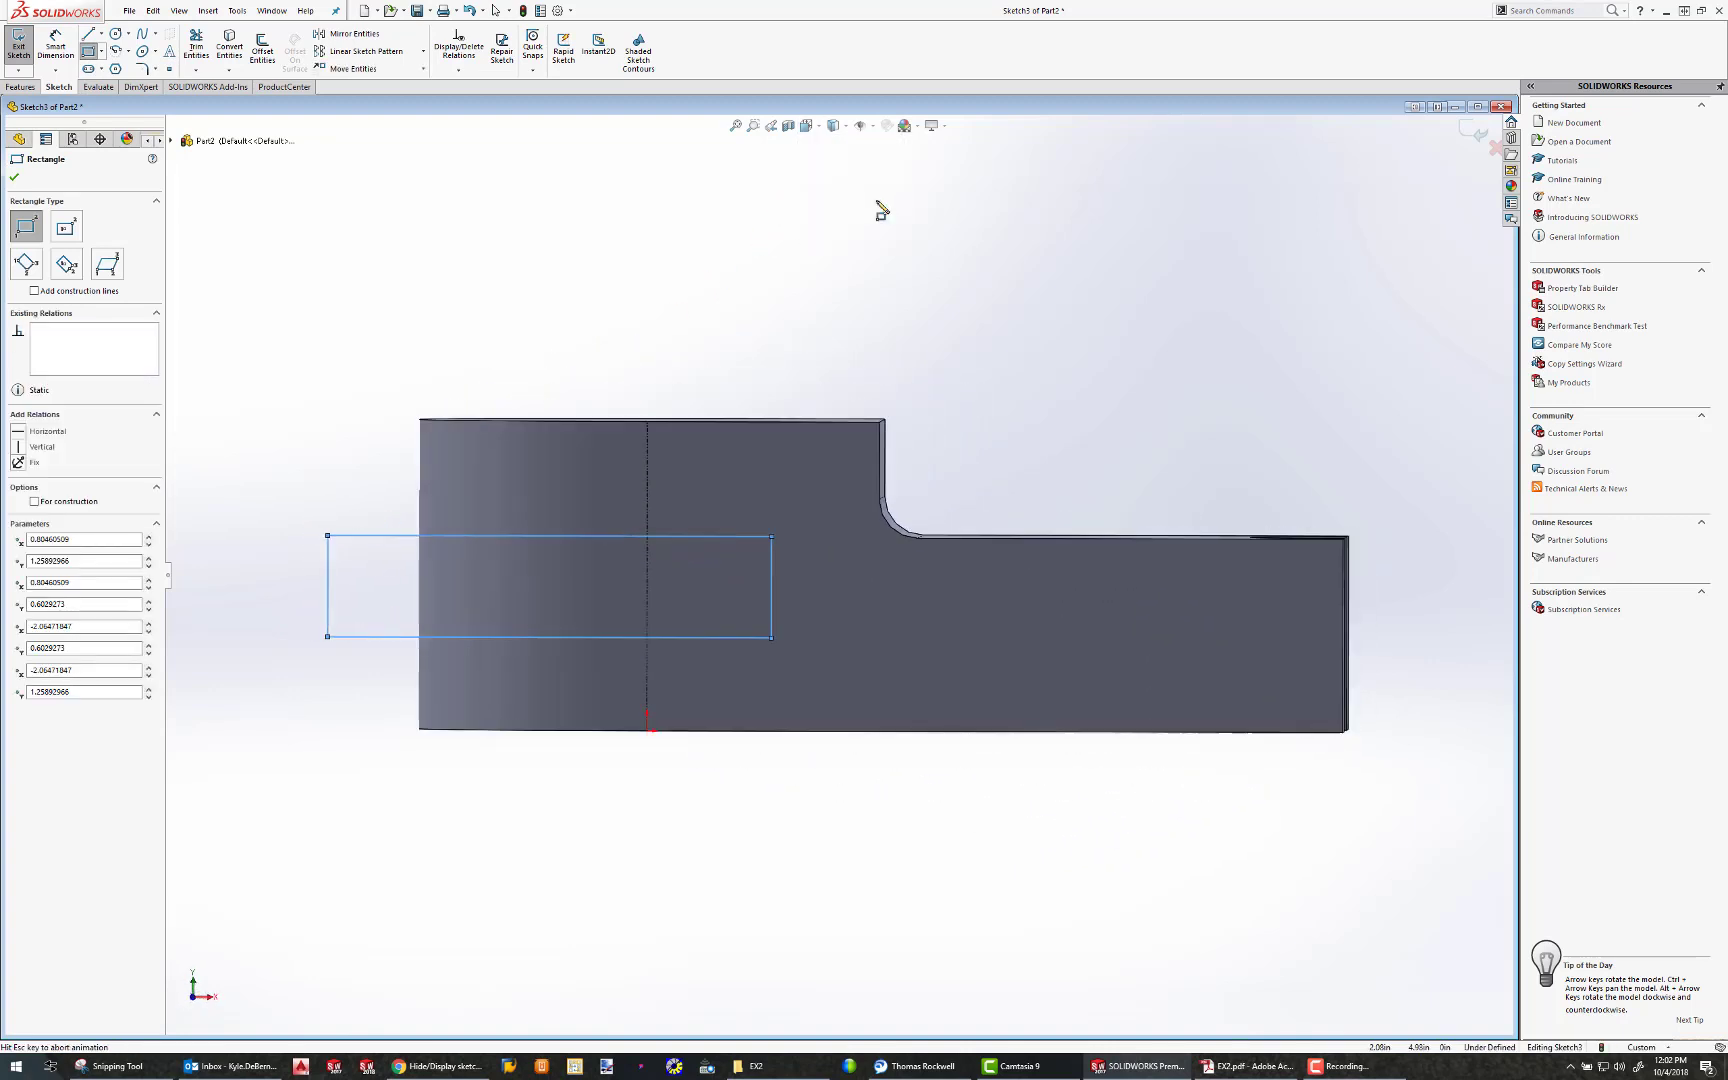
{"action": "right_click", "coordinate": [872, 850]}
{"action": "left_click", "coordinate": [748, 742]}
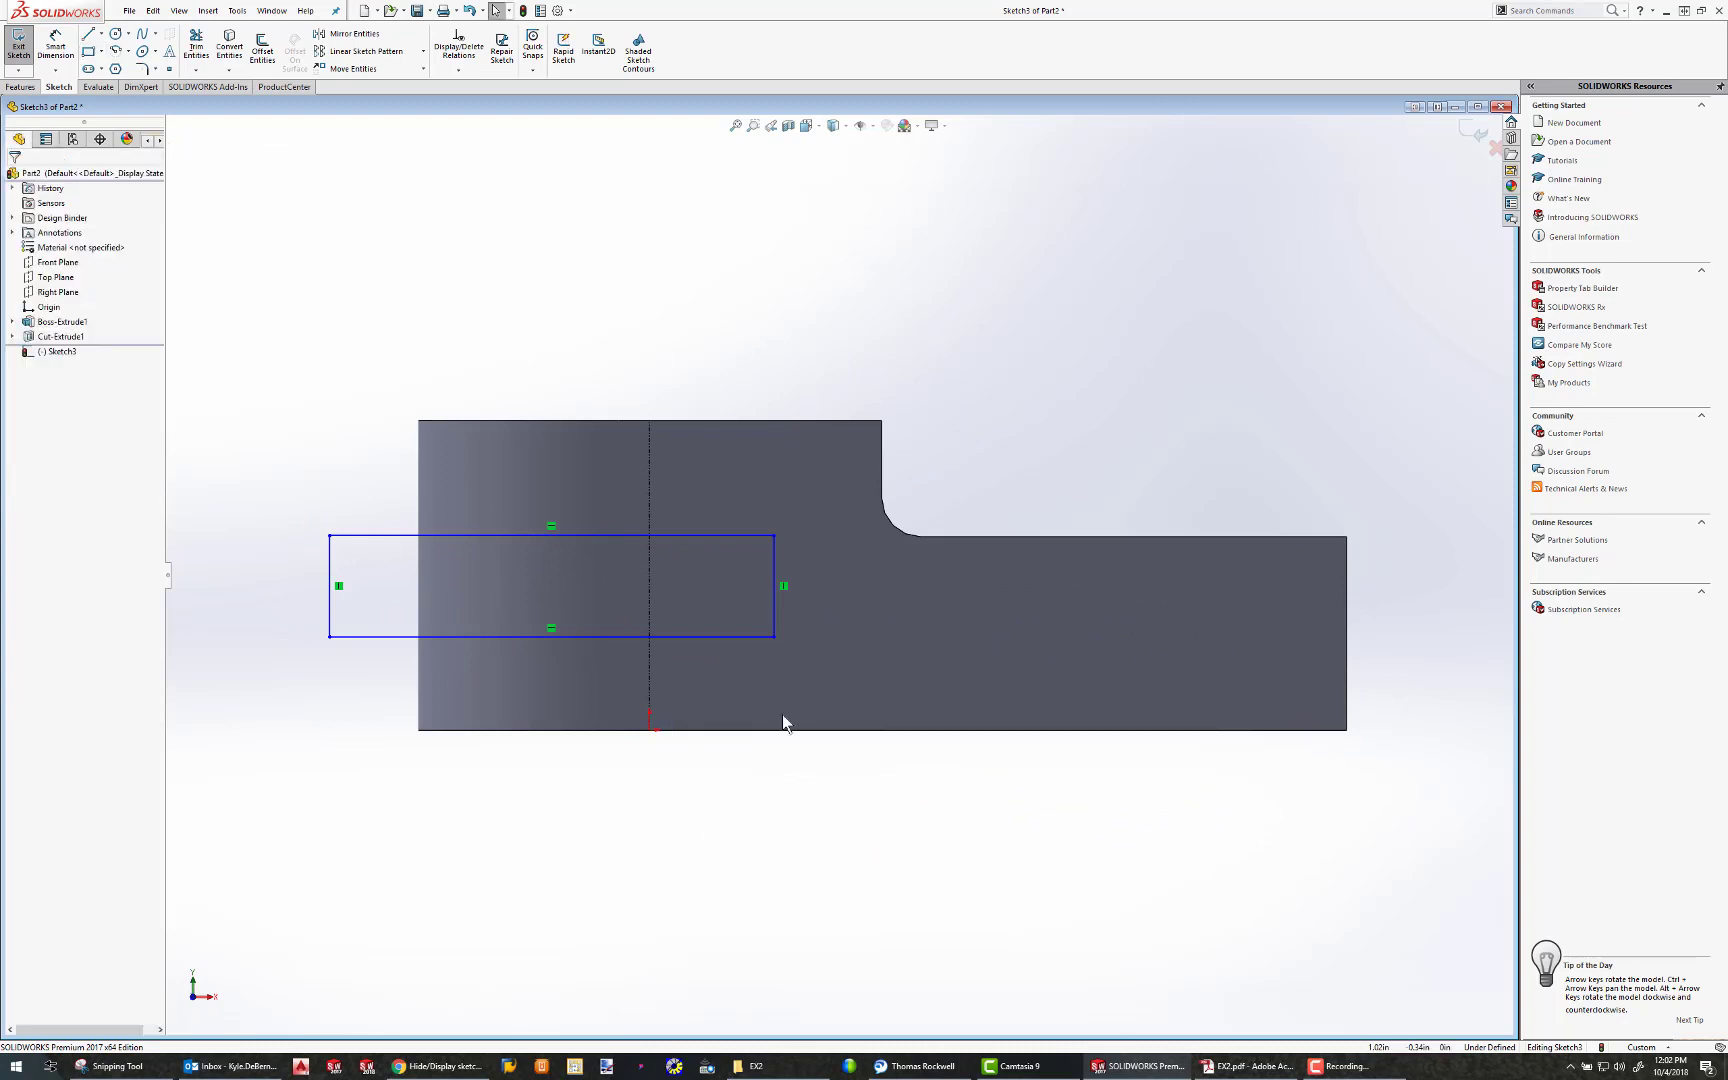
Dimension the rectangle's length and place the dimension above its upper line
{"action": "left_click", "coordinate": [68, 52]}
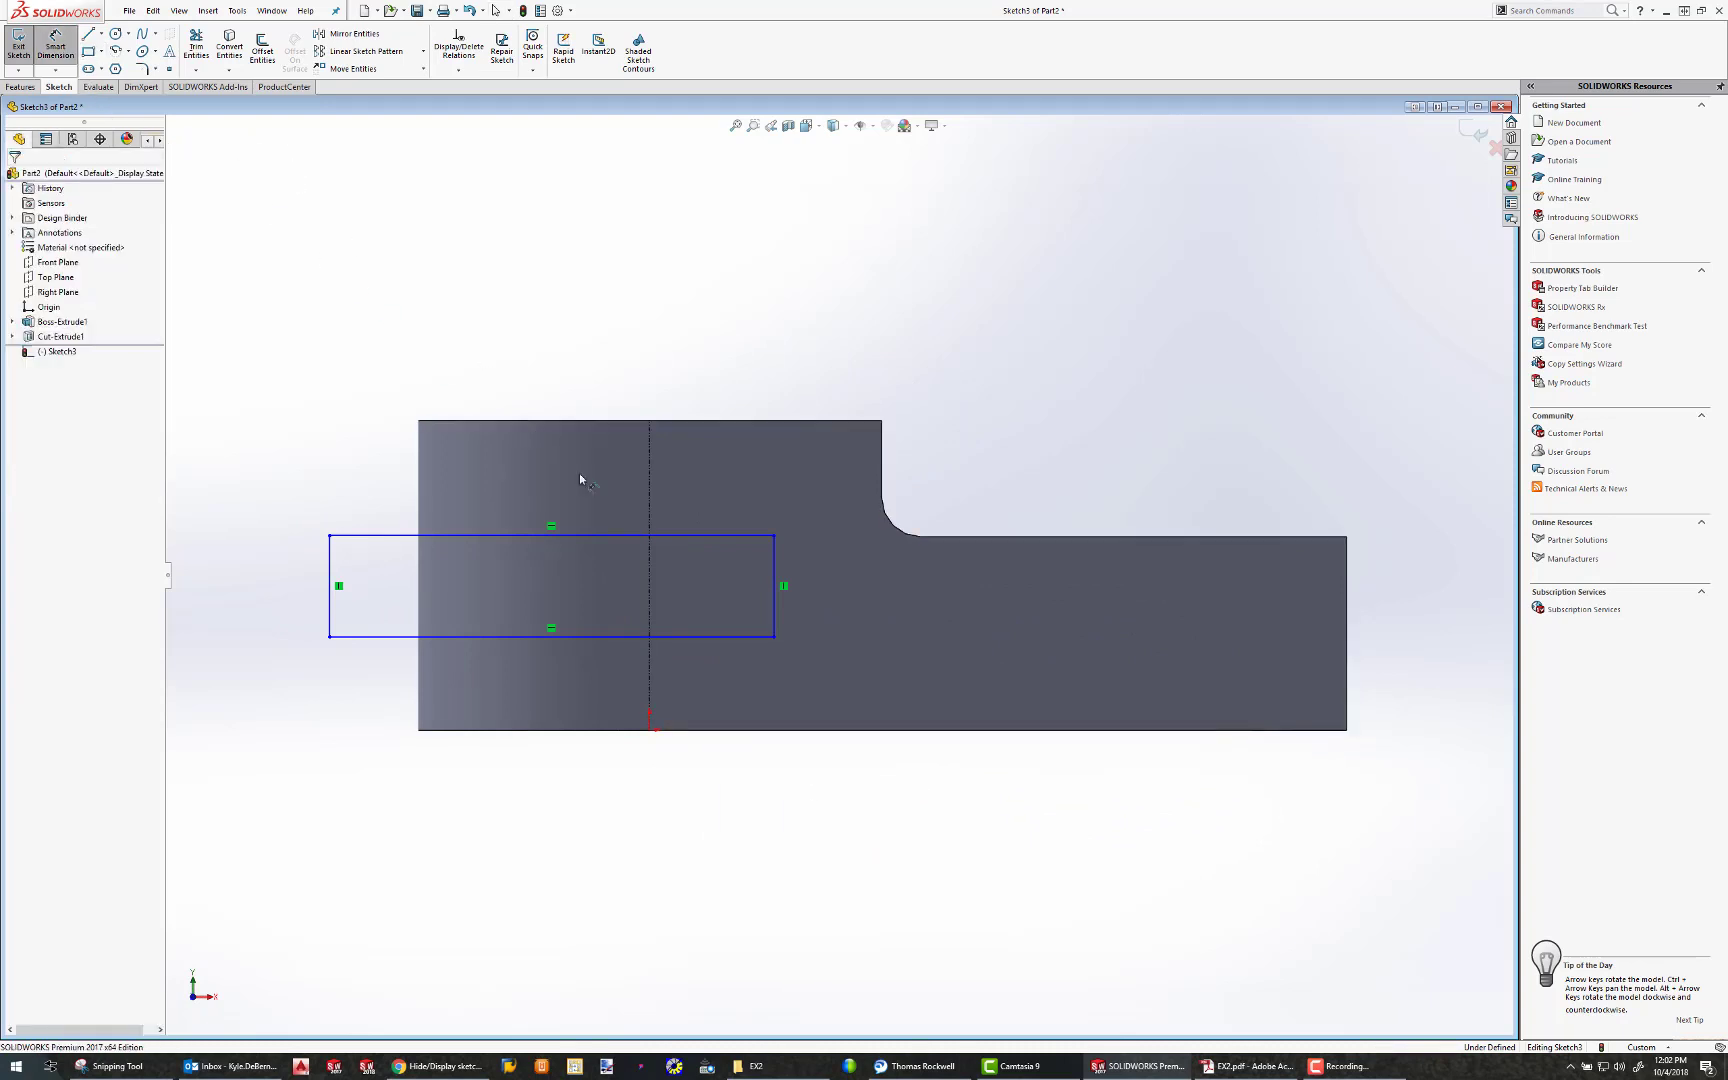
{"action": "left_click", "coordinate": [666, 536]}
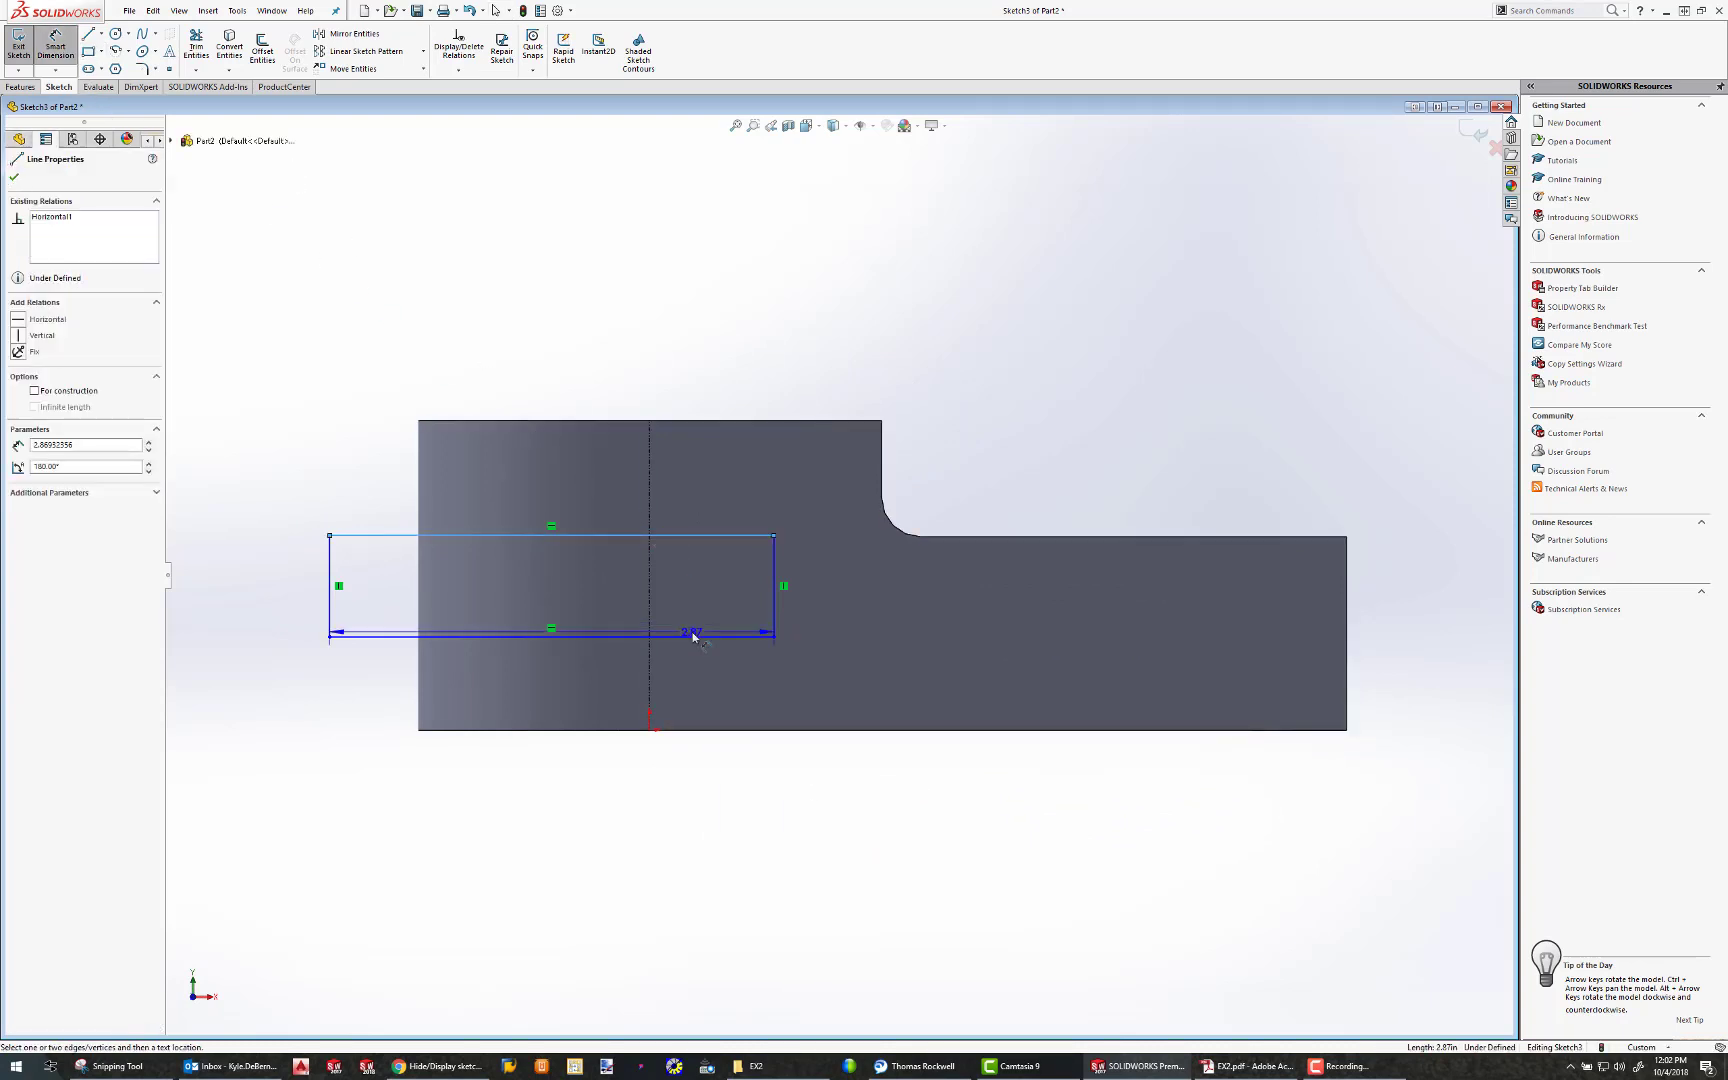
{"action": "left_click", "coordinate": [694, 636]}
{"action": "key", "text": "Return"}
{"action": "left_click_drag", "start_coordinate": [680, 632], "coordinate": [665, 497]}
Dimension the rectangle's height at 0.75 in
{"action": "left_click", "coordinate": [694, 536]}
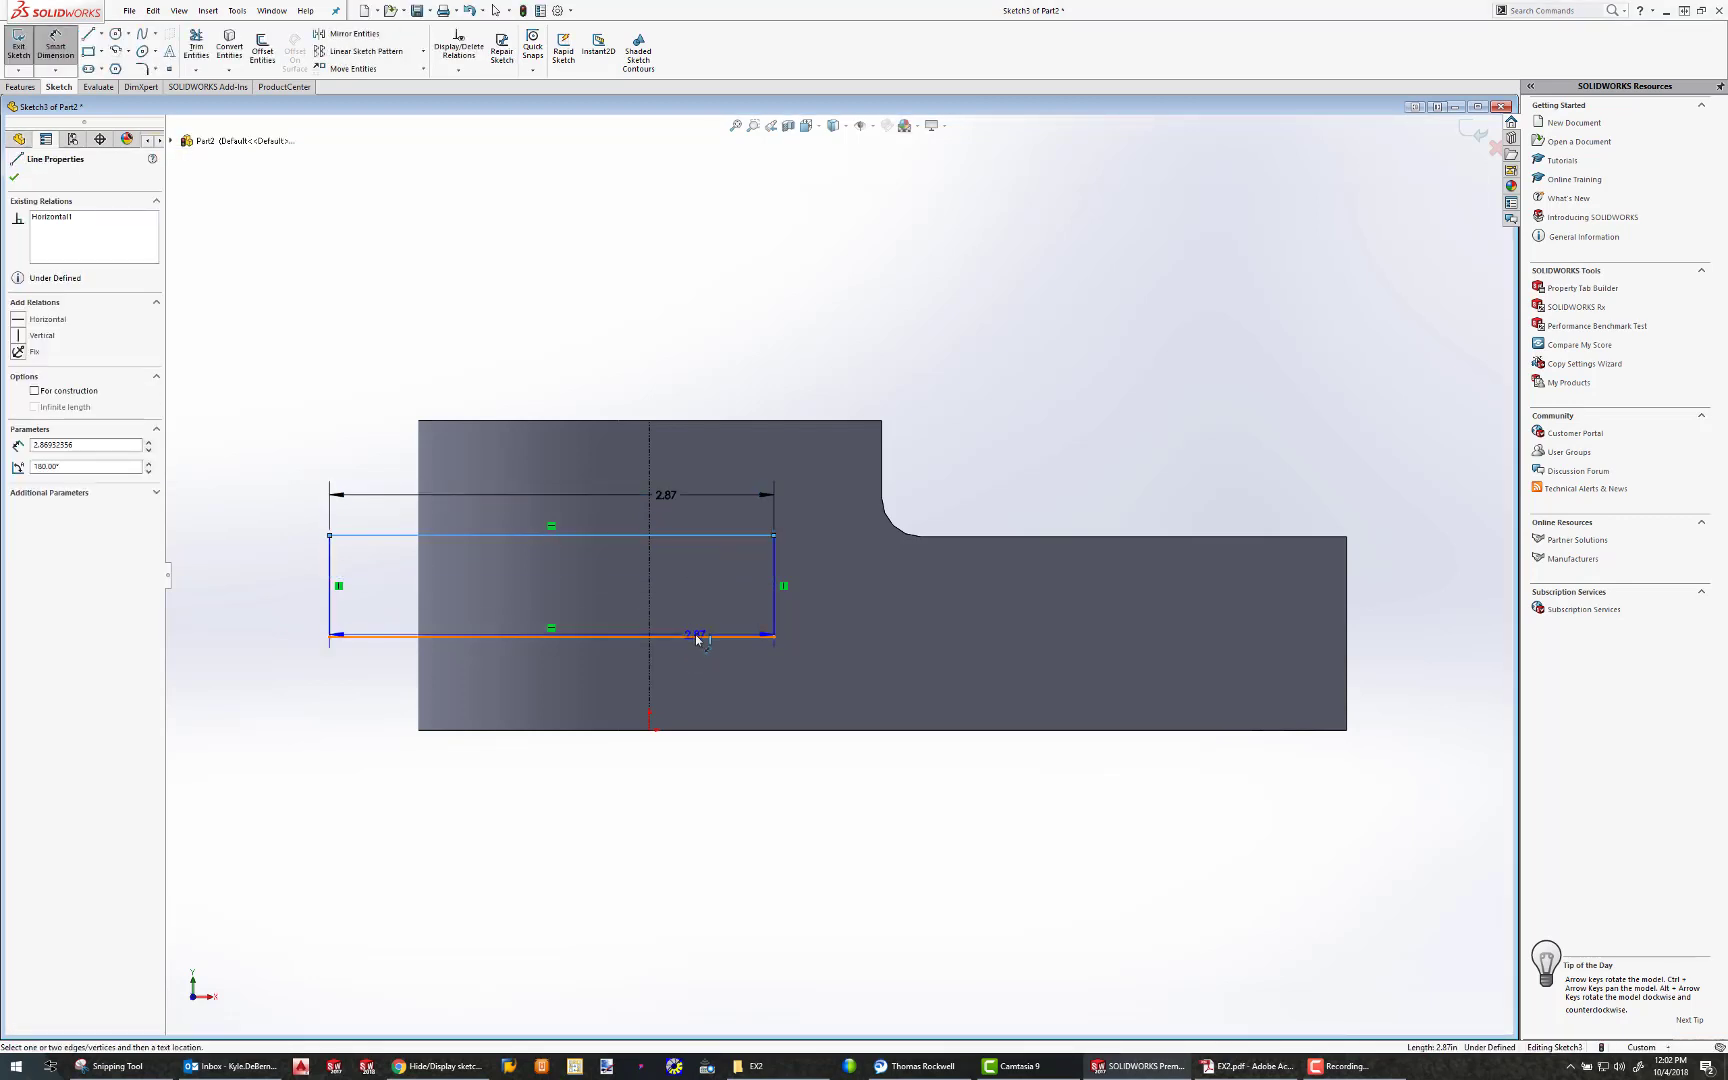
{"action": "left_click", "coordinate": [694, 634]}
{"action": "left_click", "coordinate": [703, 602]}
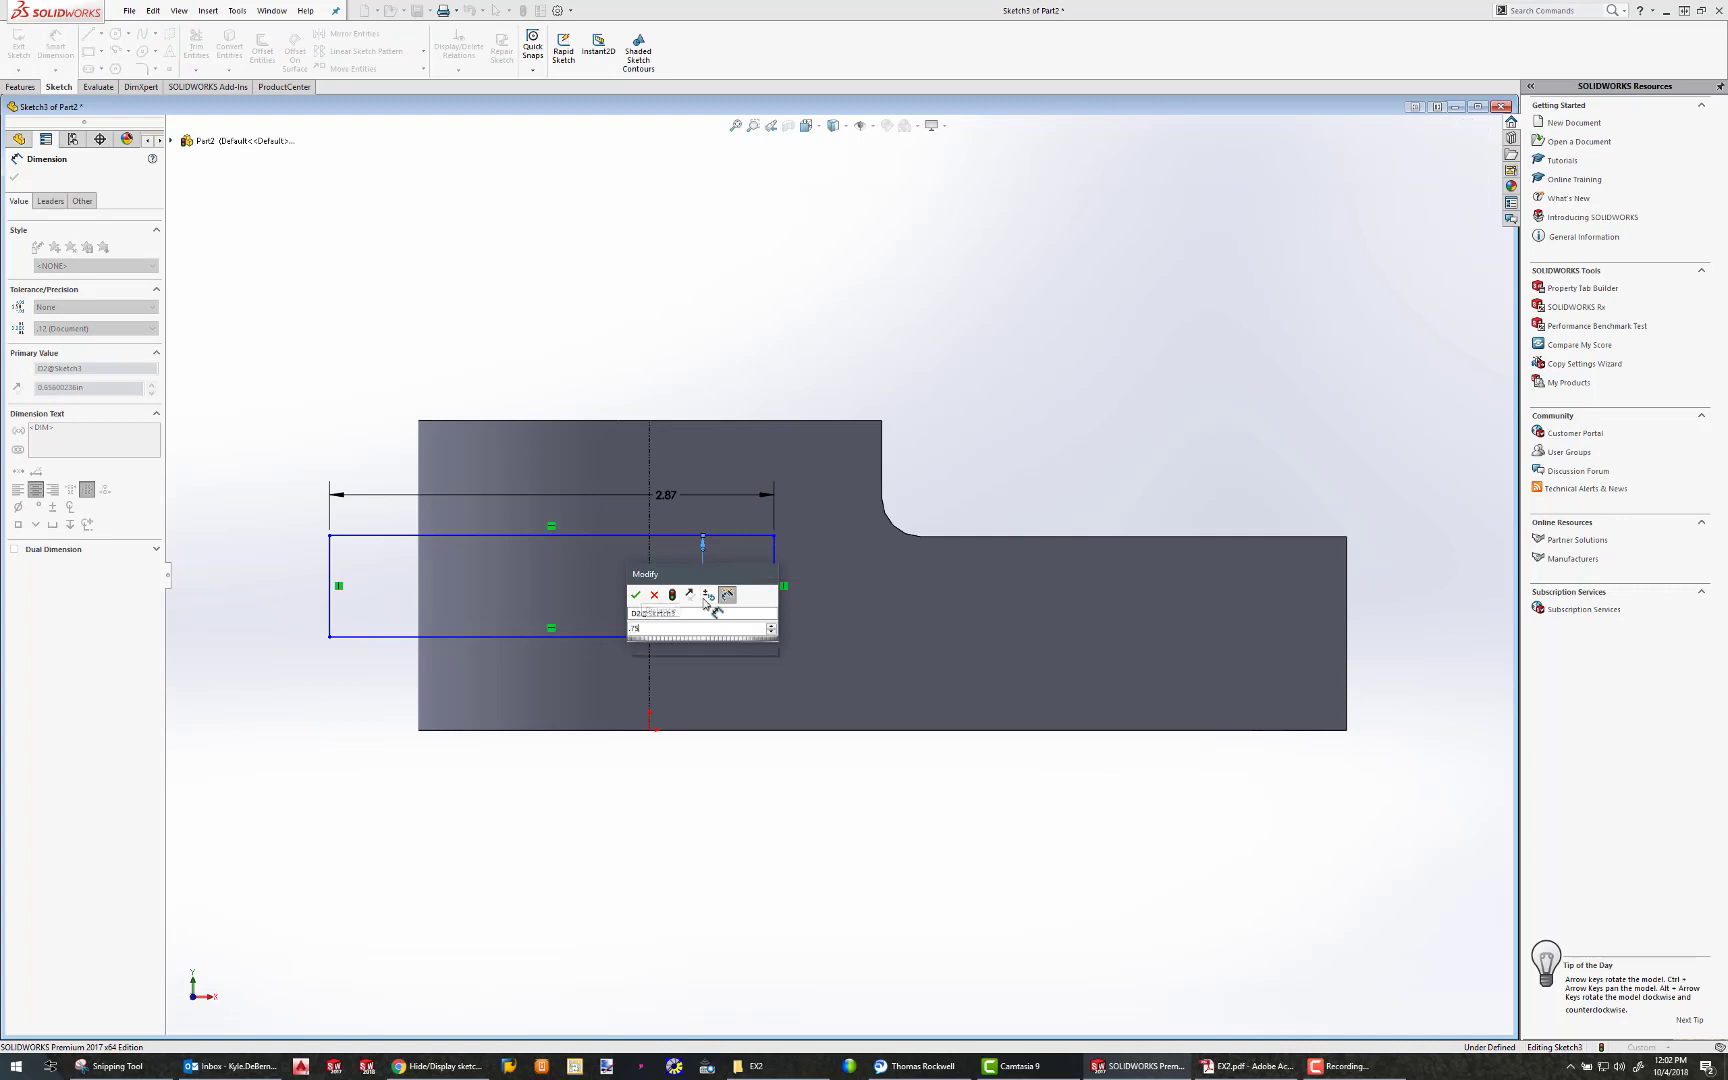
{"action": "key", "text": "Return"}
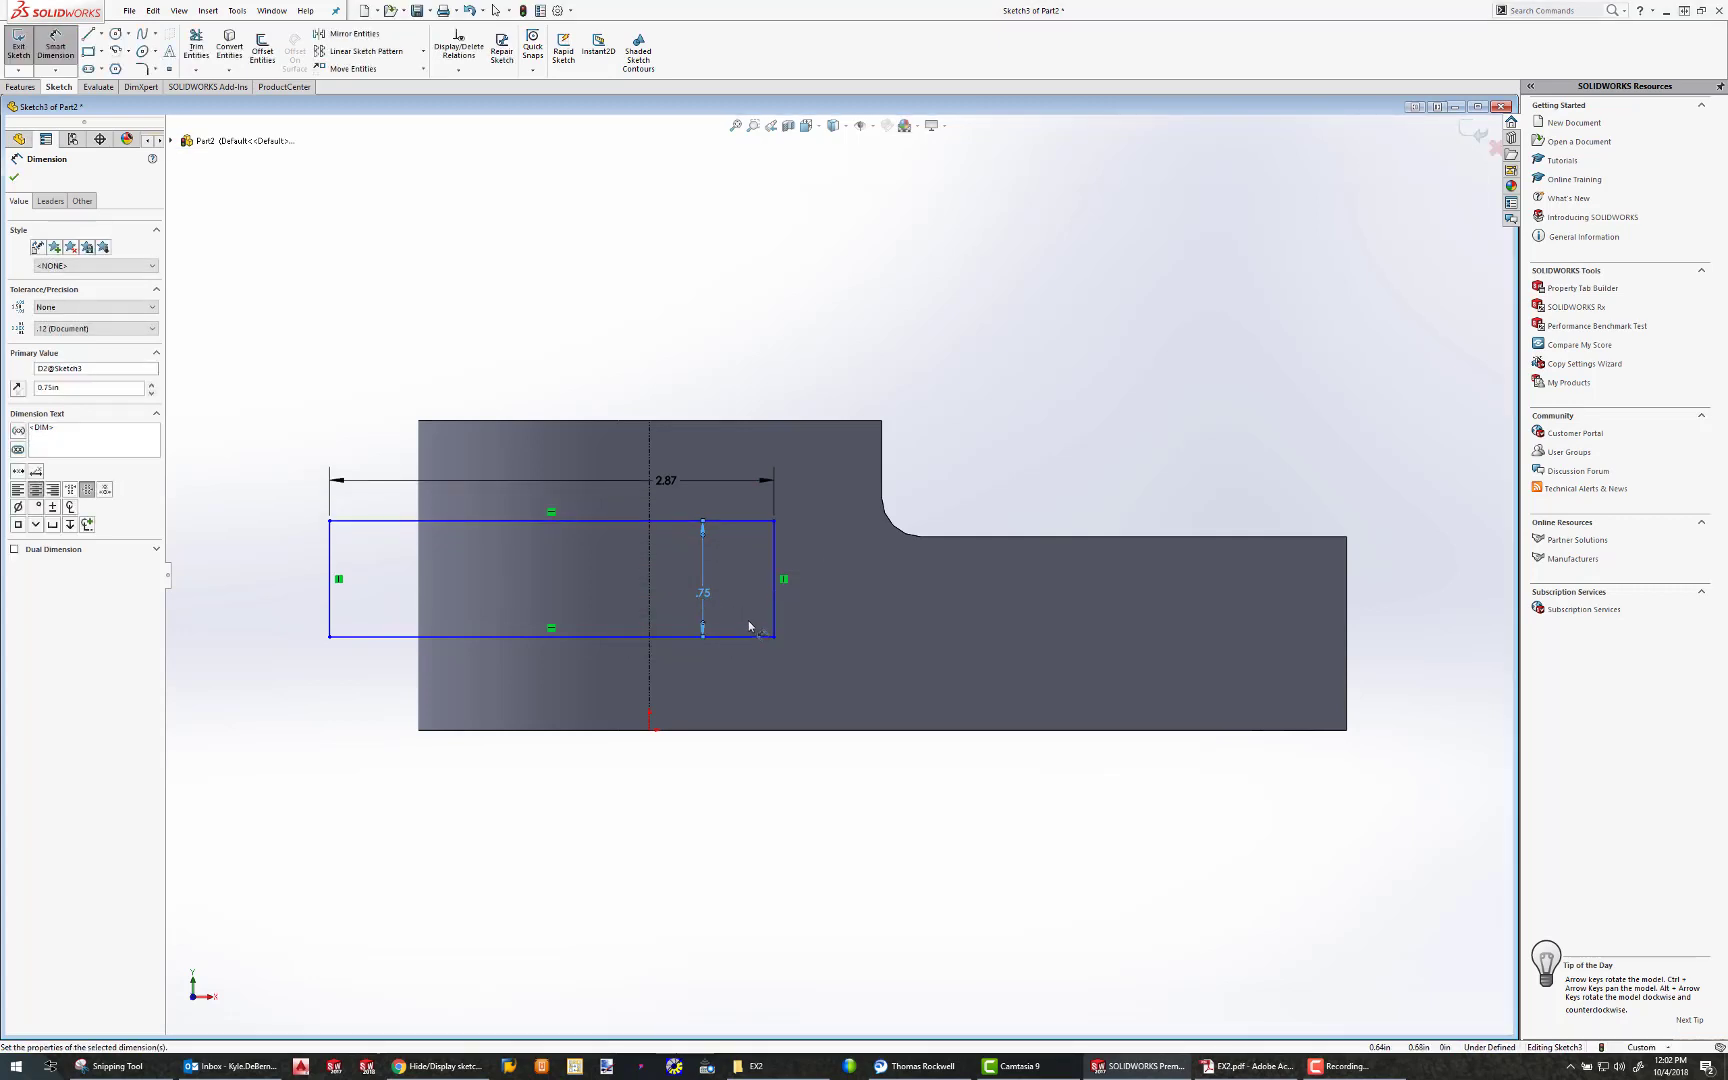
Dimension the rectangle's lower line at 0.625 in from the part's bottom edge
{"action": "left_click", "coordinate": [741, 637]}
{"action": "left_click", "coordinate": [752, 730]}
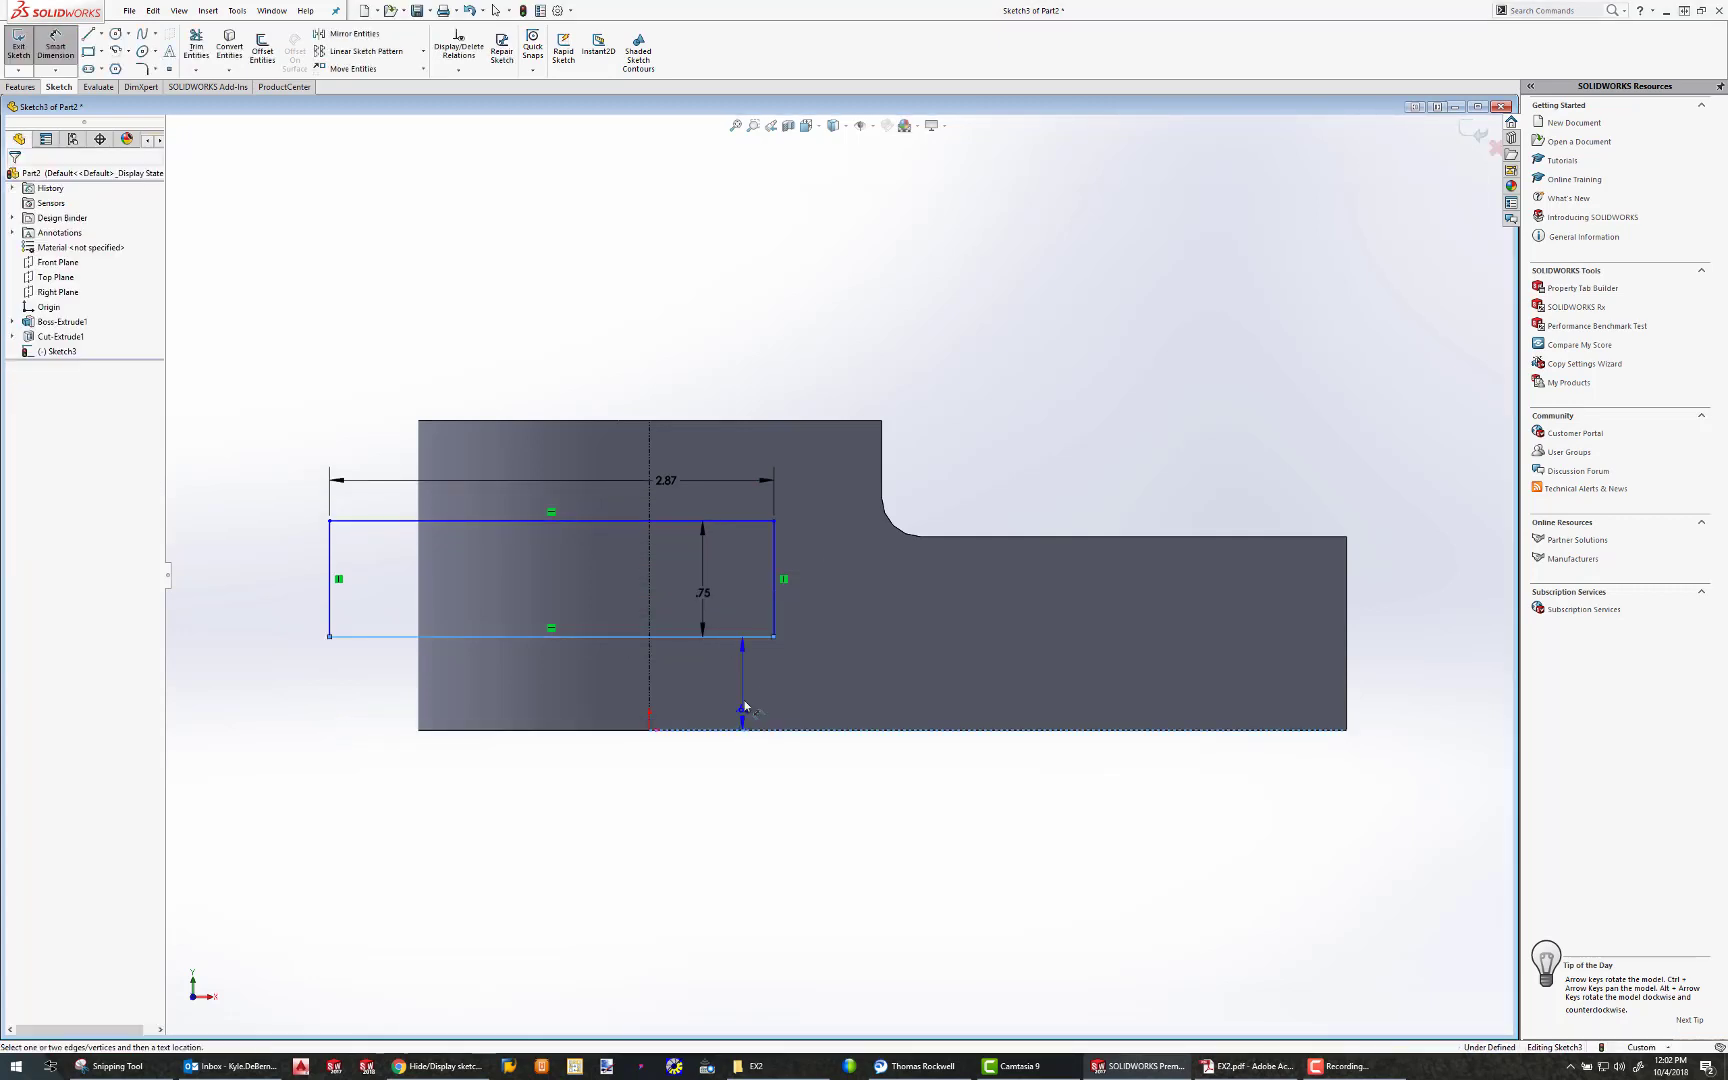
{"action": "left_click", "coordinate": [748, 705]}
{"action": "type", "text": ".625"}
{"action": "key", "text": "Return"}
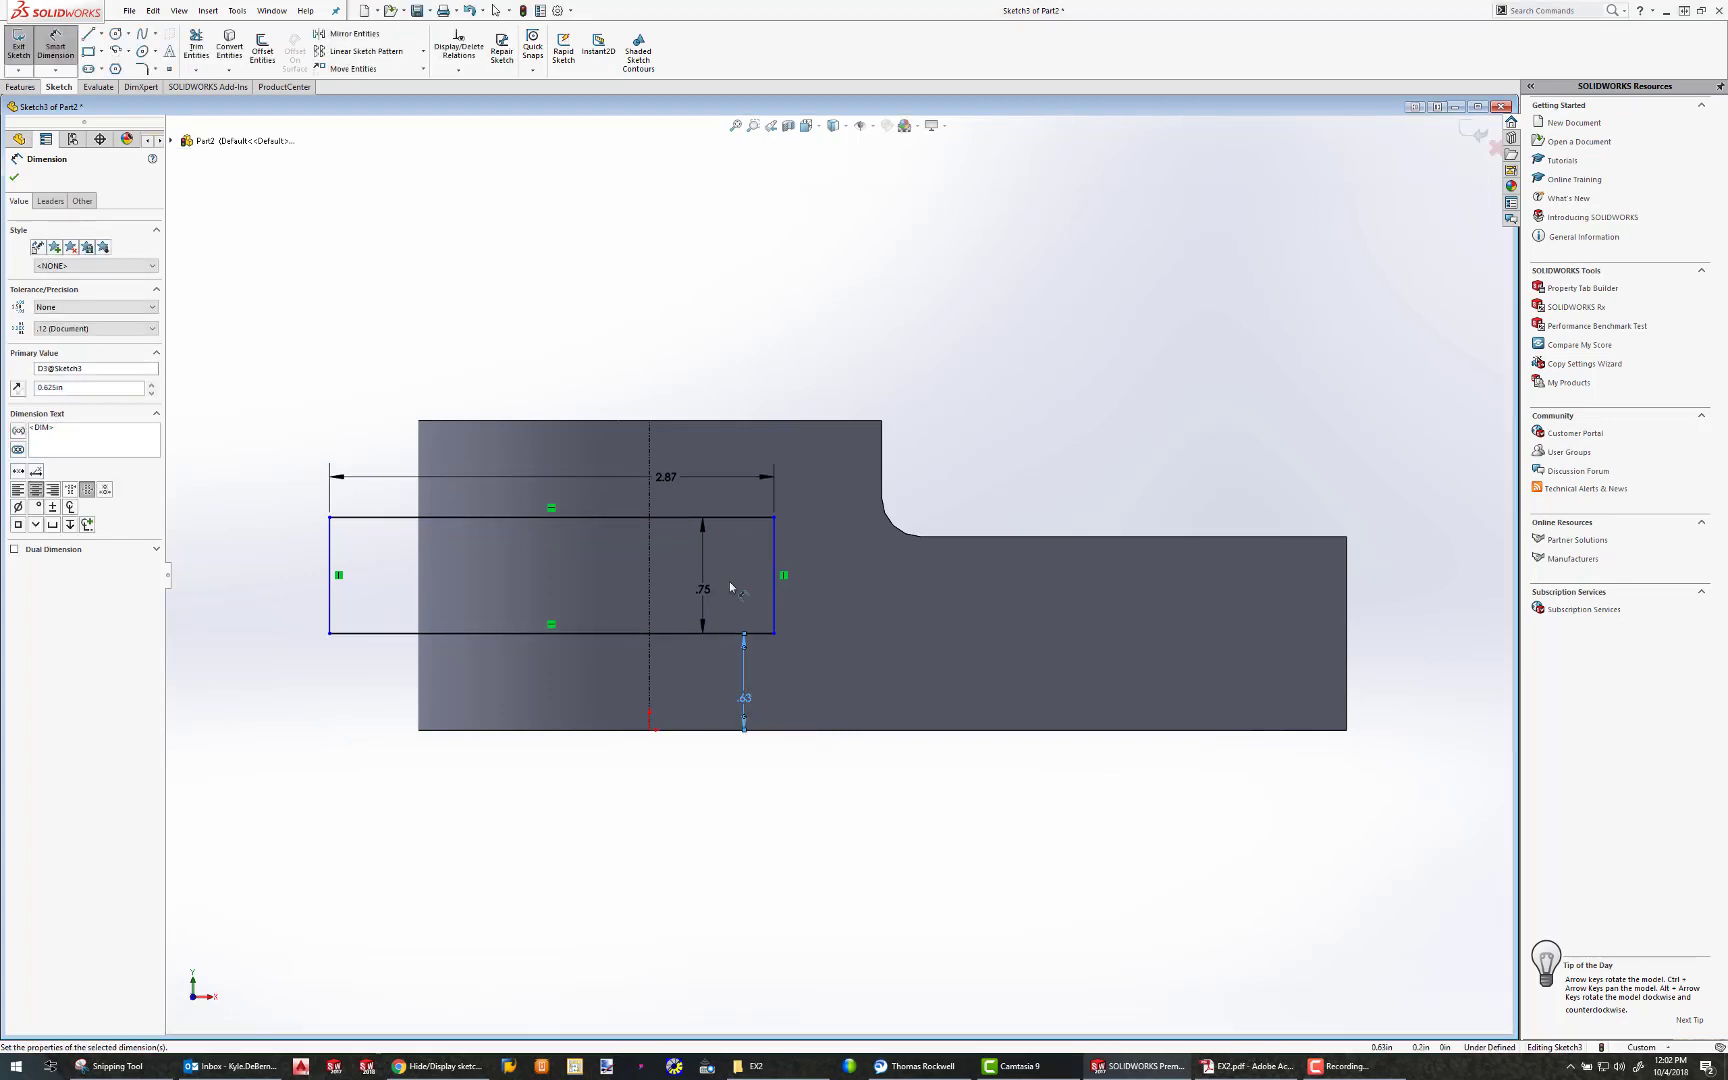
Dimension the rectangle's inner vertical line at 0.75 in from the vertical edge of the step
{"action": "left_click", "coordinate": [773, 545]}
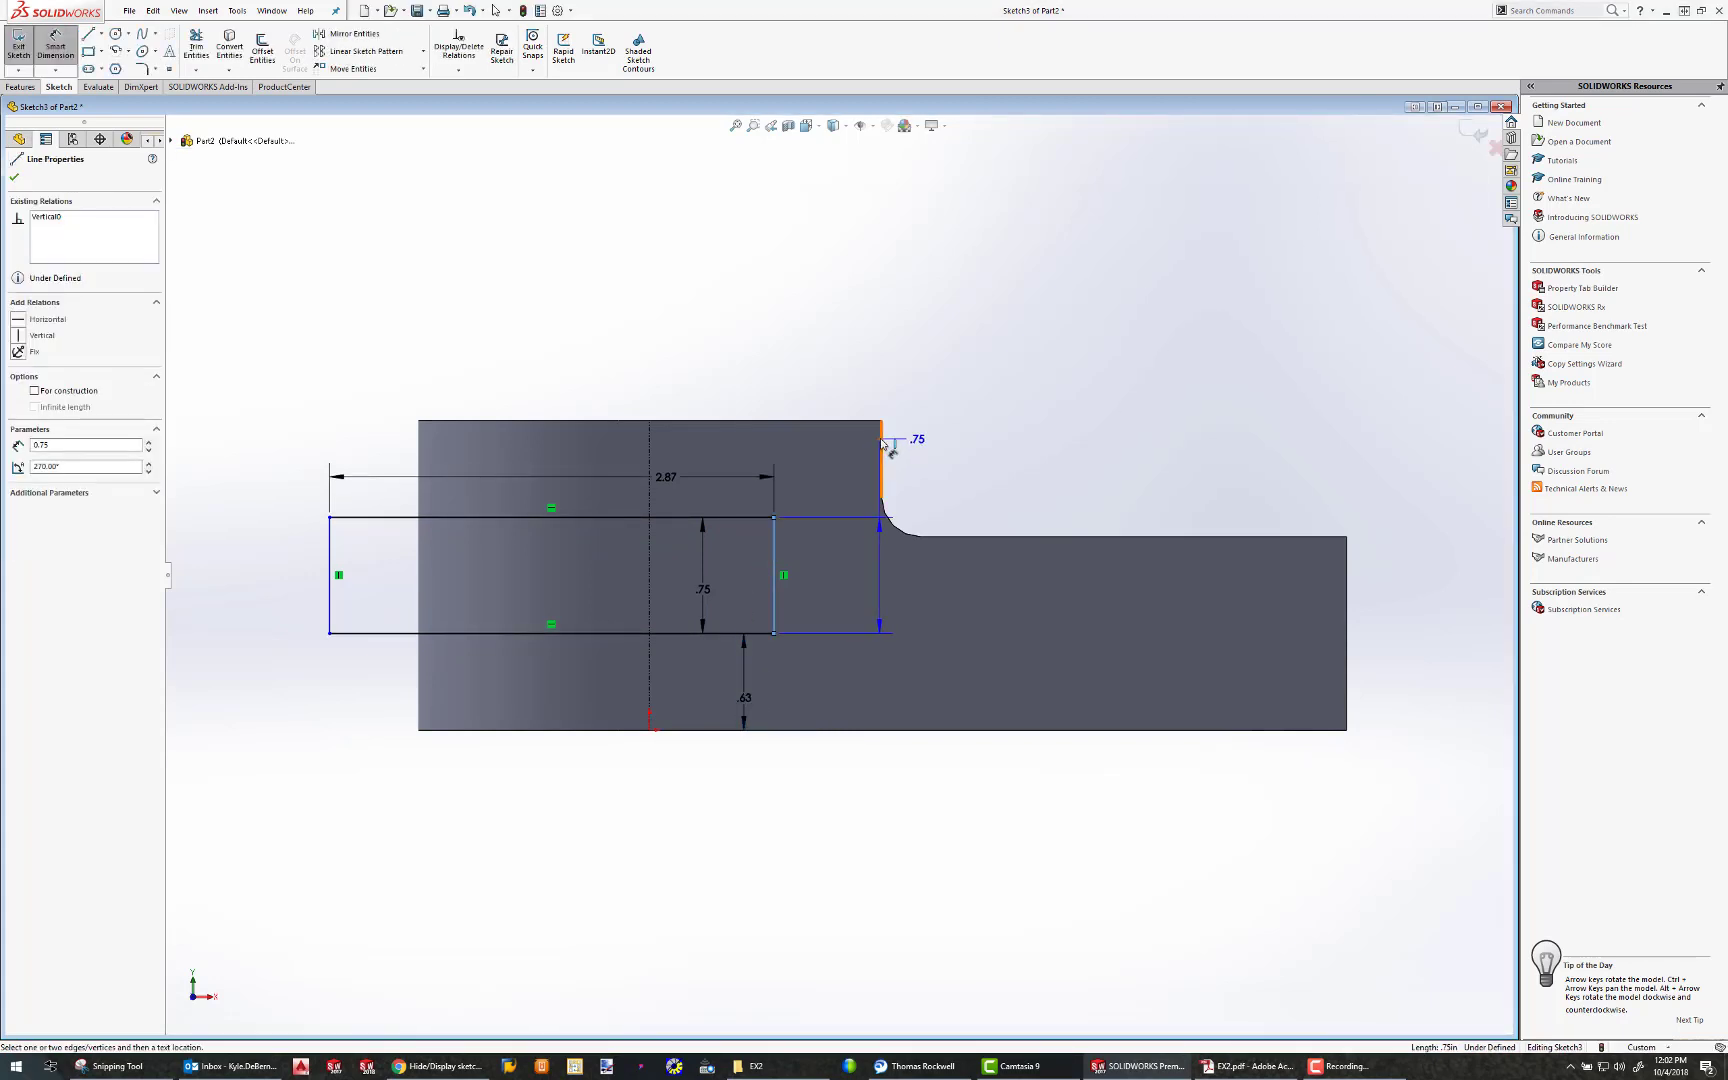
{"action": "left_click", "coordinate": [881, 445]}
{"action": "left_click", "coordinate": [832, 455]}
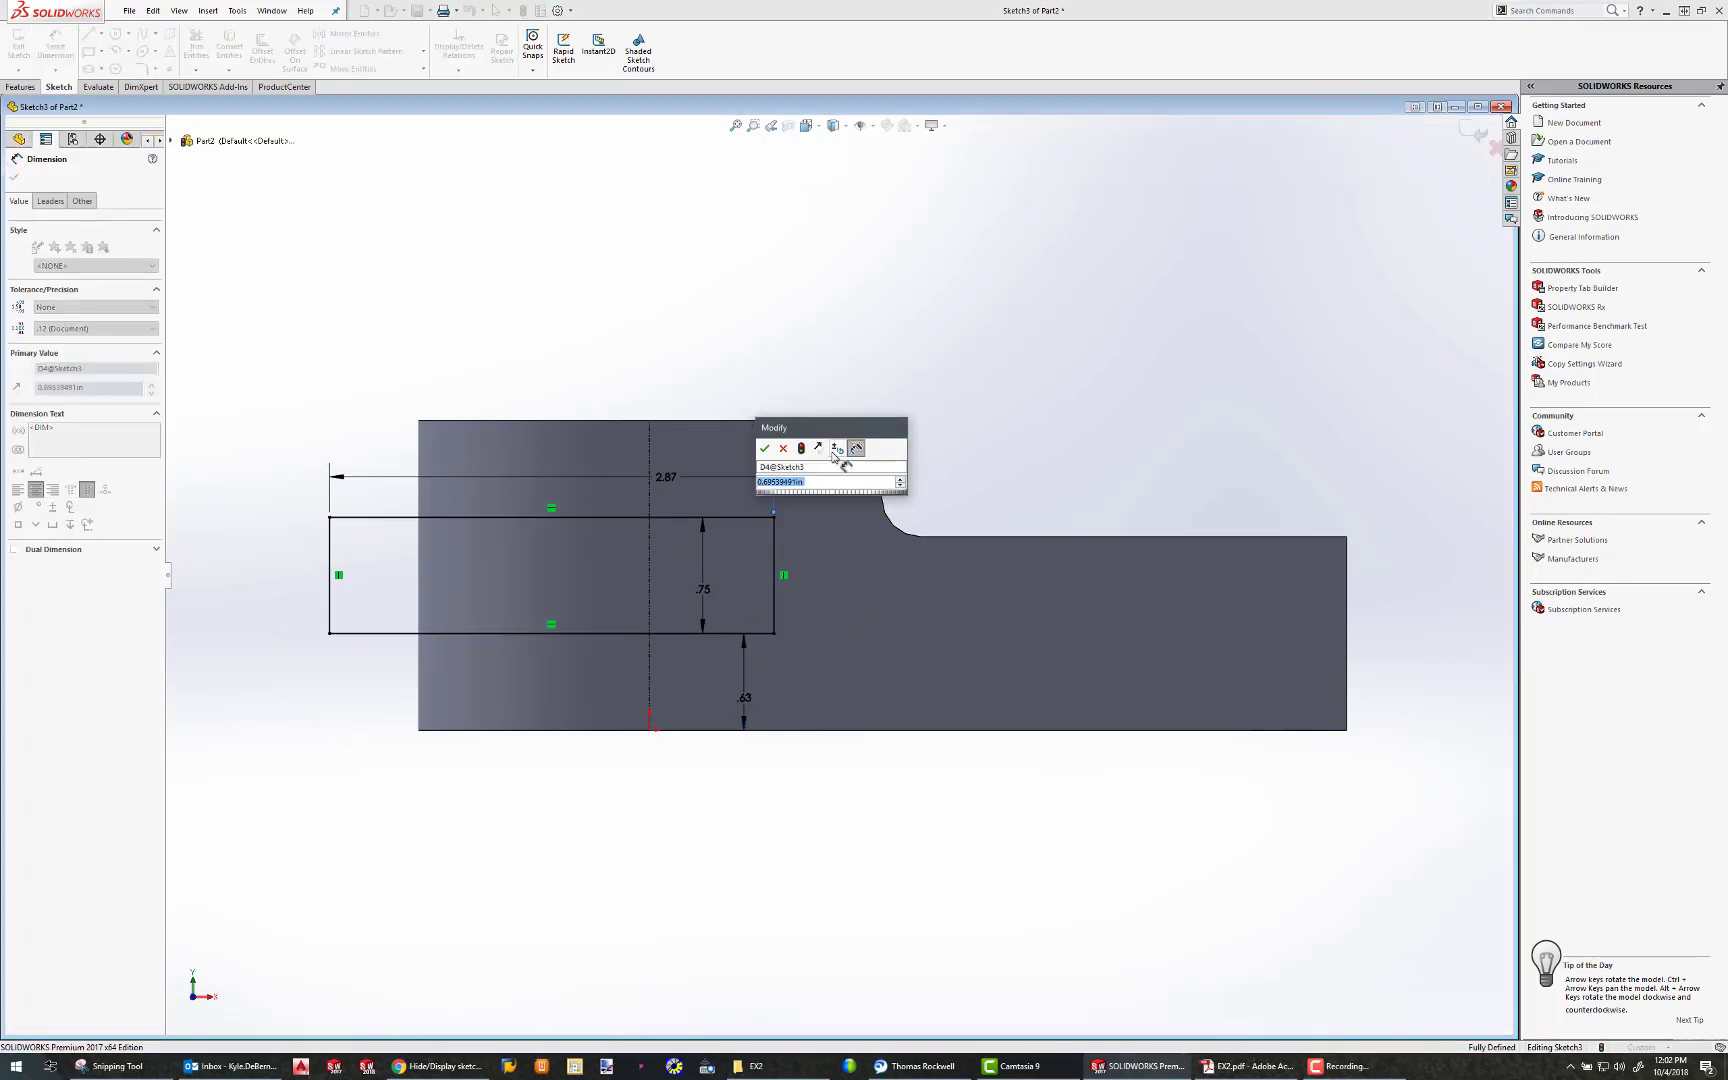
{"action": "type", "text": ".750"}
{"action": "key", "text": "Return"}
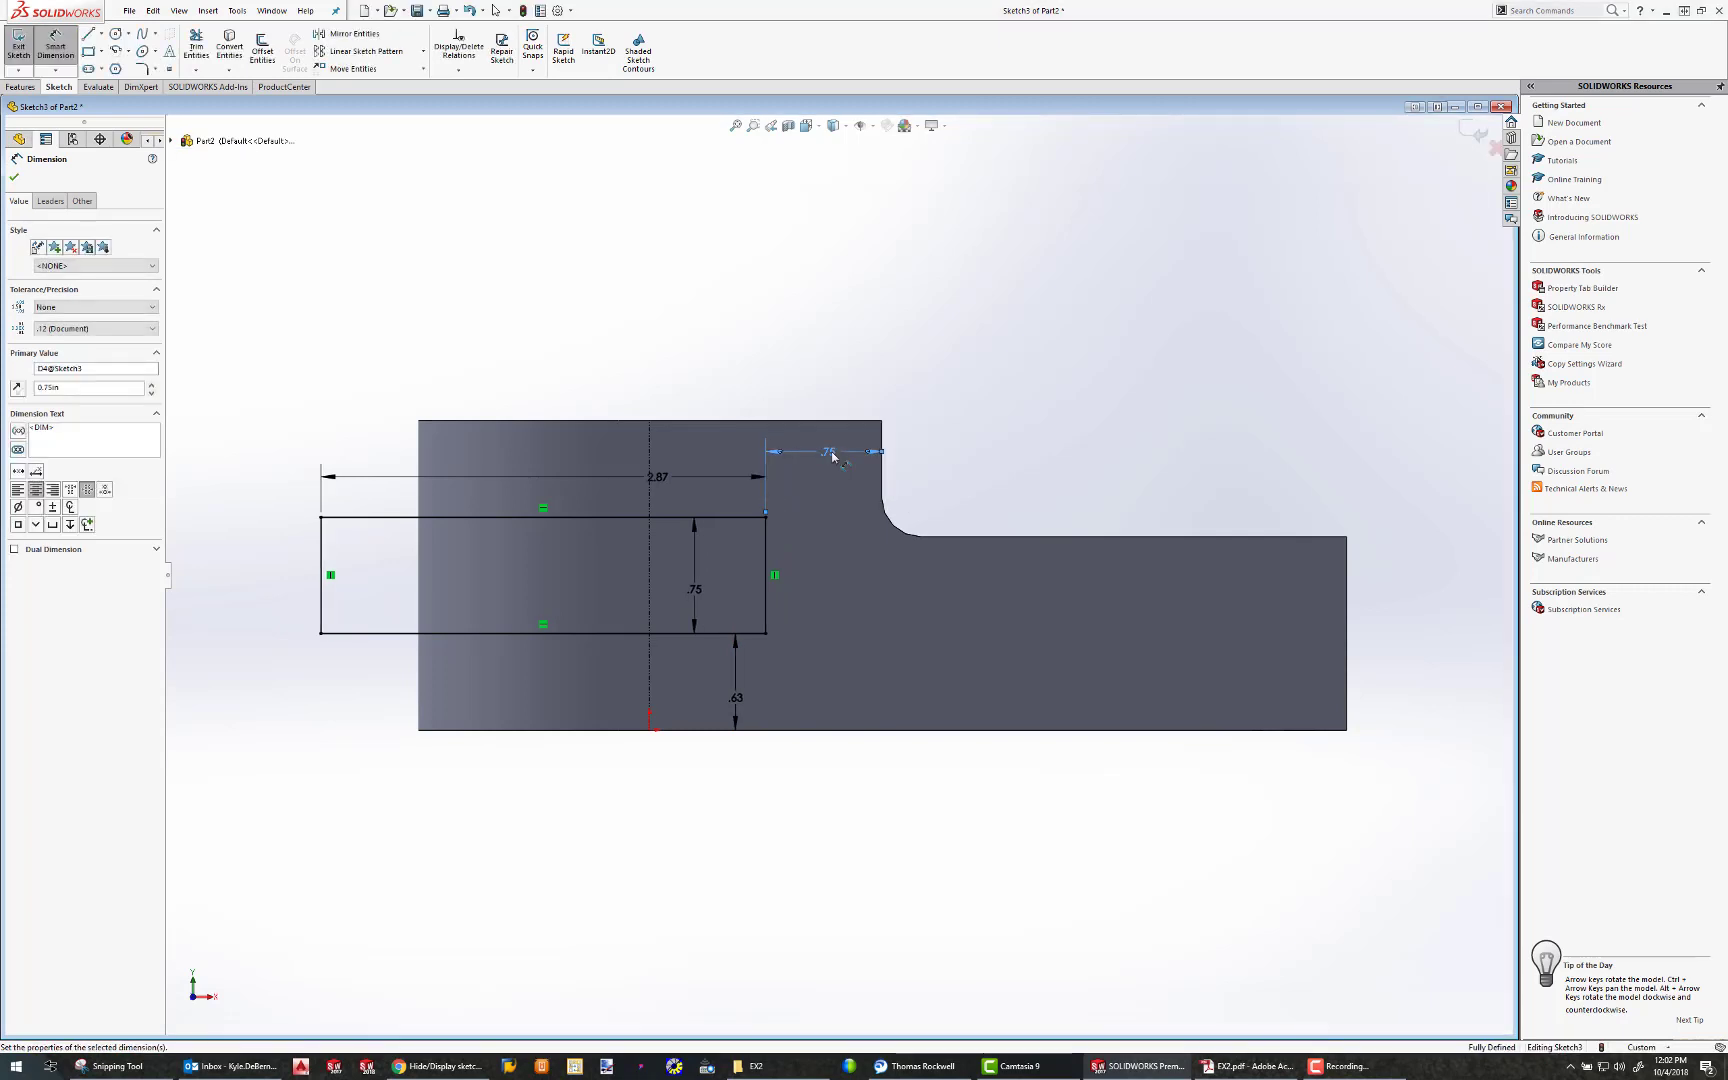
Reposition the rectangle's length dimension and set it to 3 in
{"action": "mouse_move", "coordinate": [657, 485]}
{"action": "left_mouse_down"}
{"action": "mouse_move", "coordinate": [562, 397]}
{"action": "mouse_move", "coordinate": [545, 478]}
{"action": "left_mouse_up"}
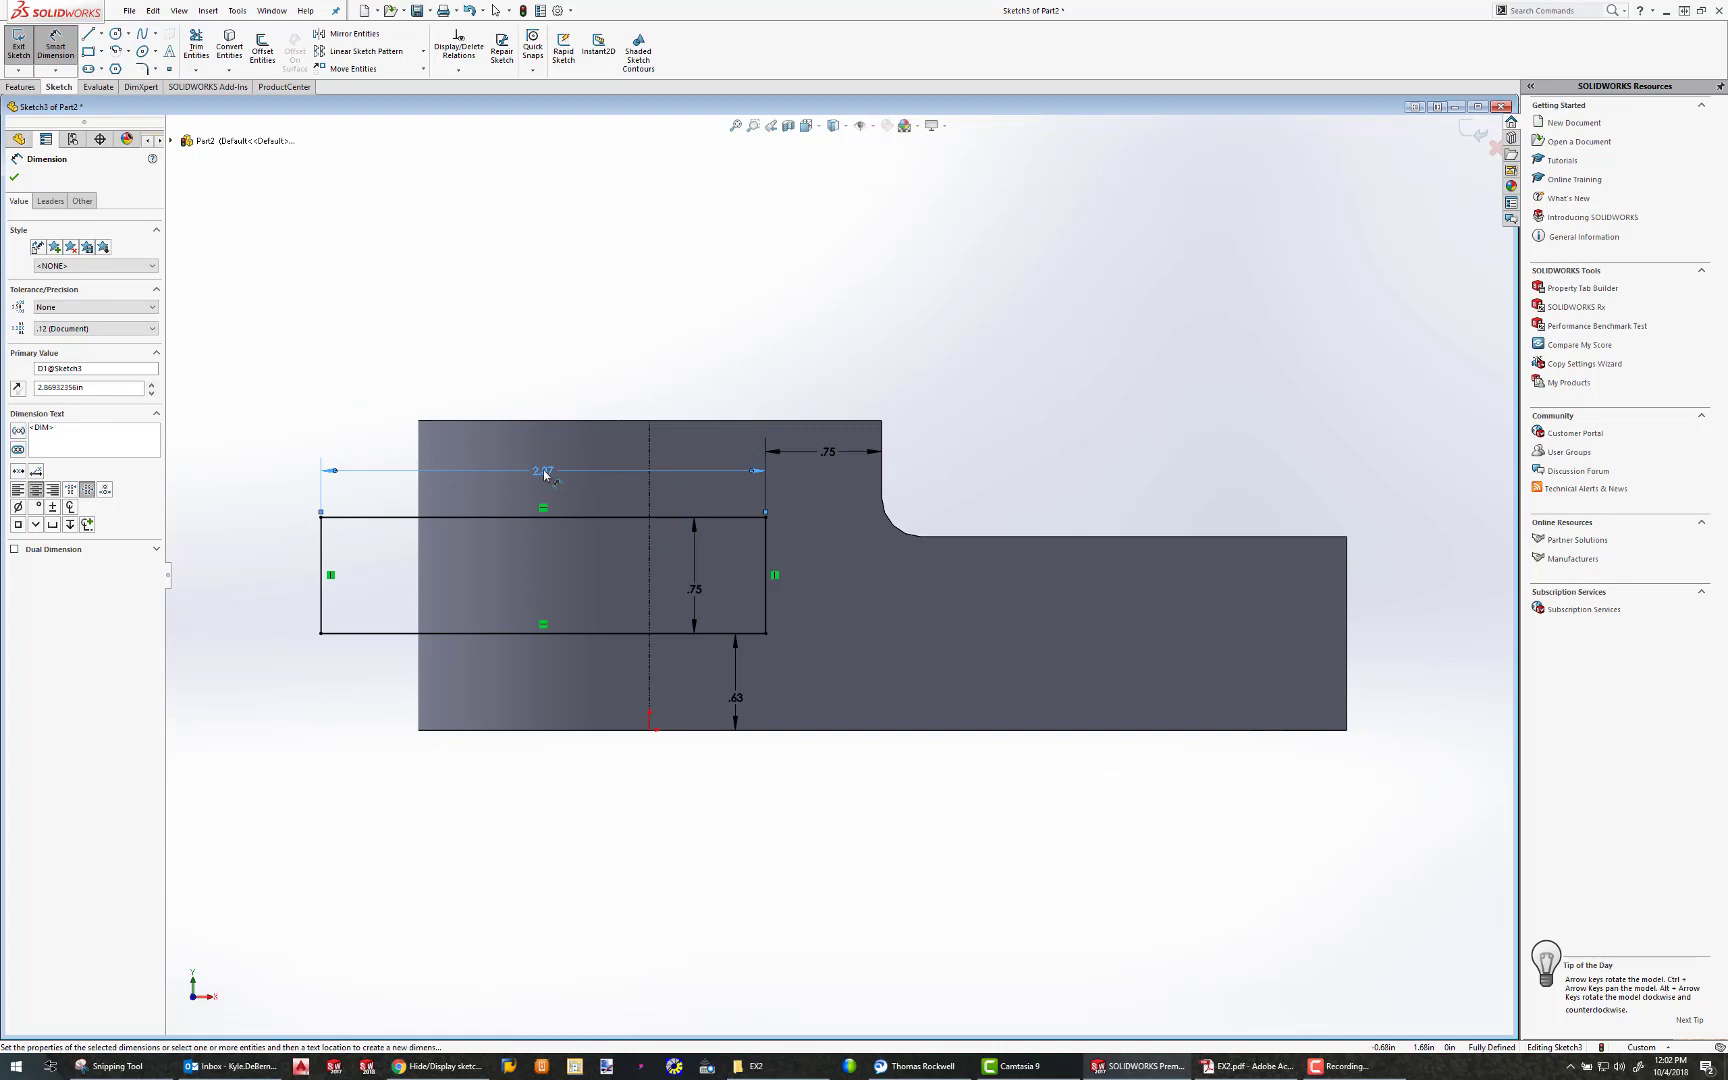
{"action": "double_click", "coordinate": [545, 475]}
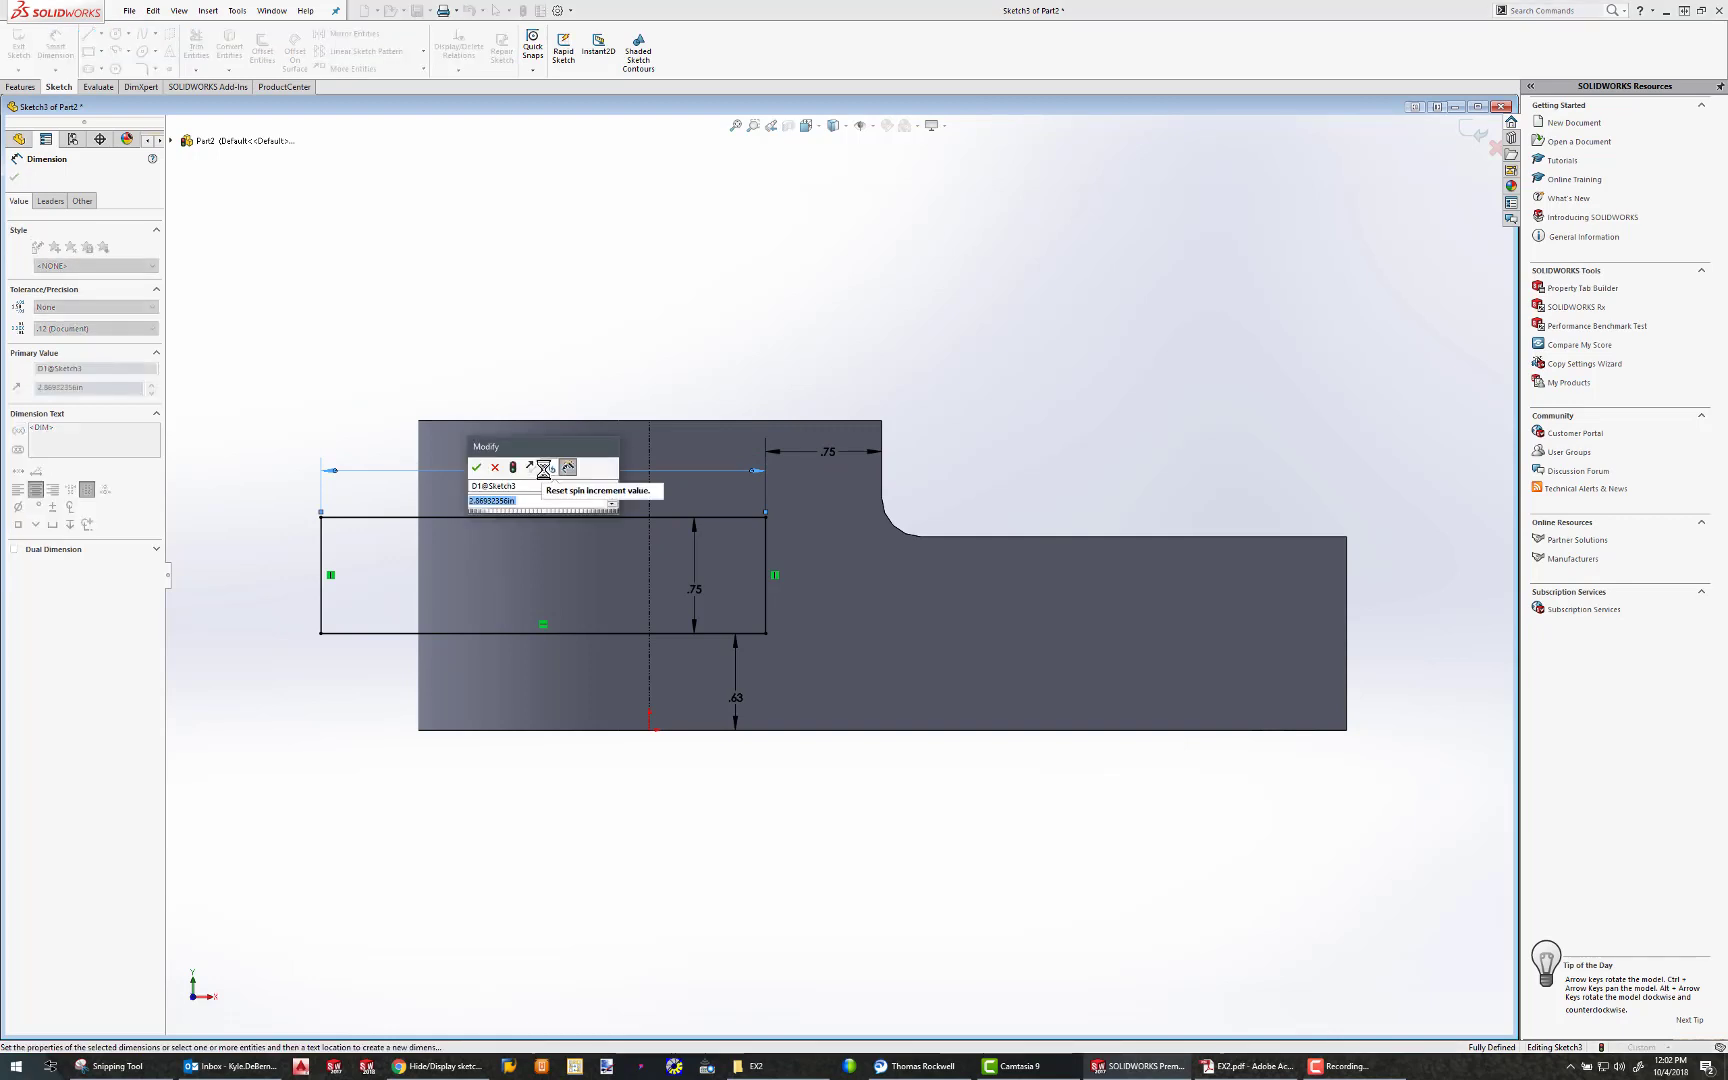
{"action": "type", "text": "3"}
{"action": "key", "text": "Return"}
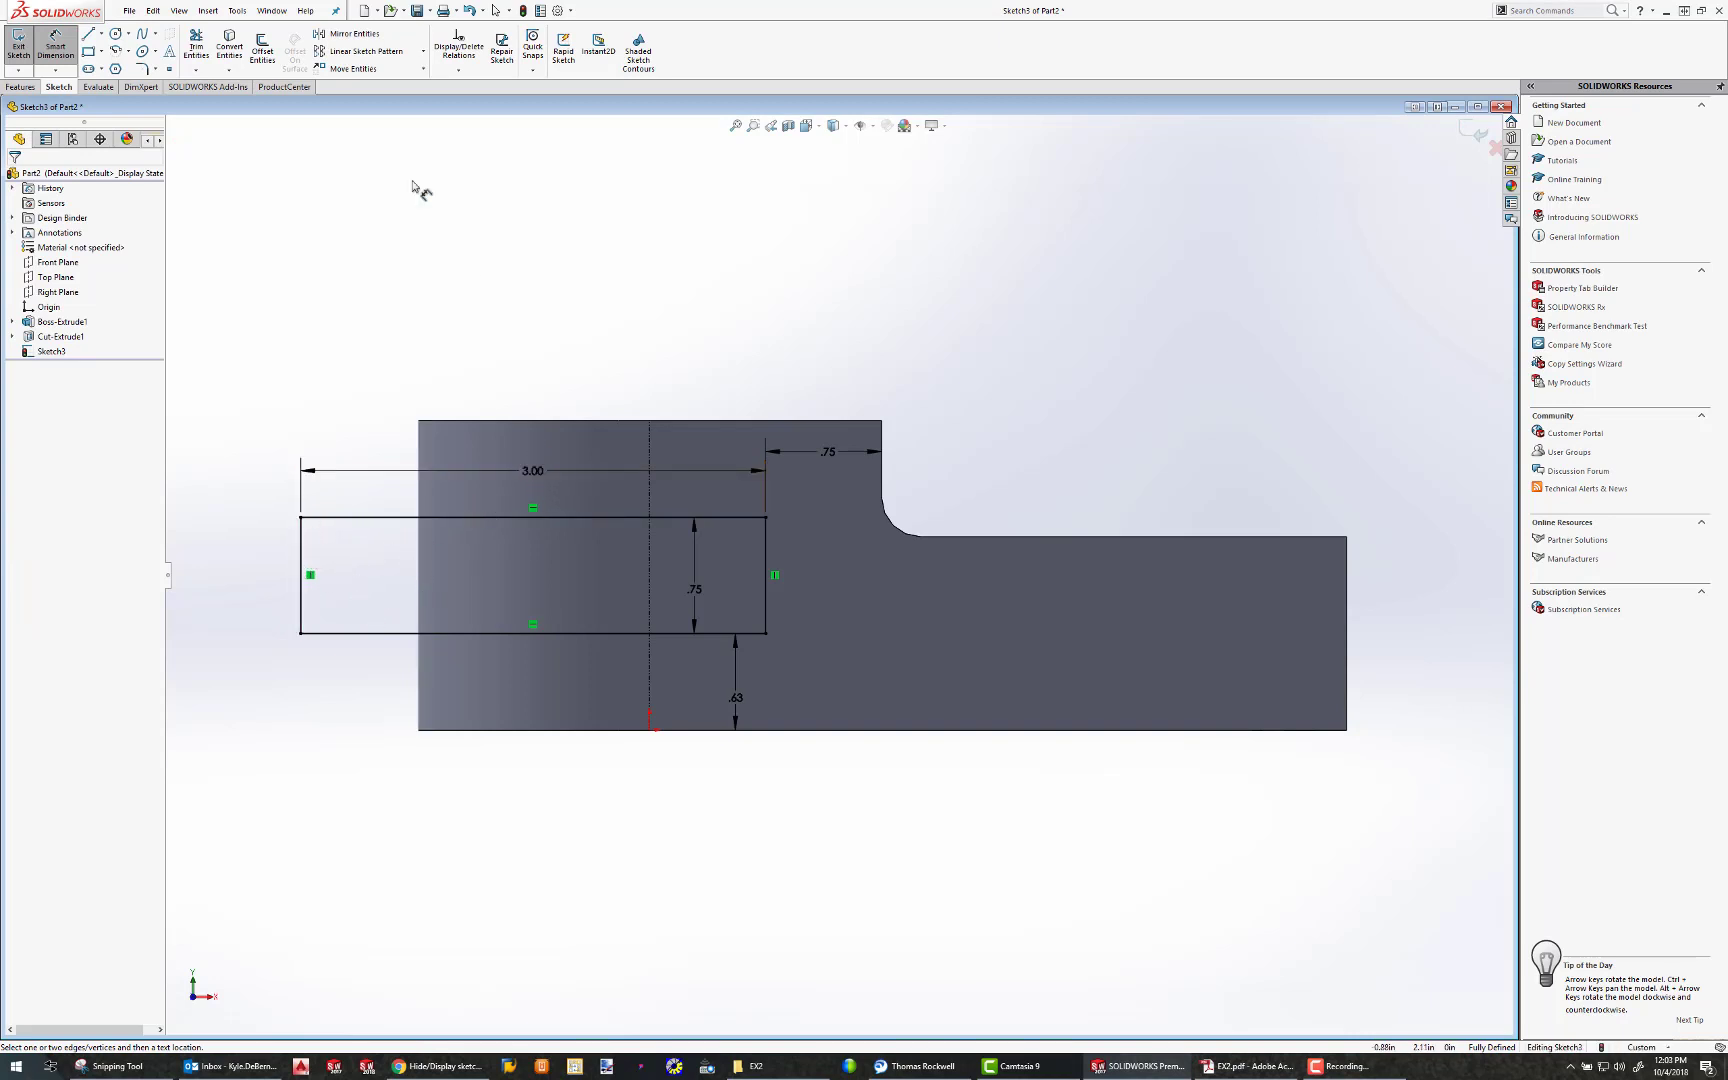
Extrude-cut the rectangle Through All to form the slot through the rounded end
{"action": "middle_click_drag", "start_coordinate": [735, 462], "coordinate": [676, 523]}
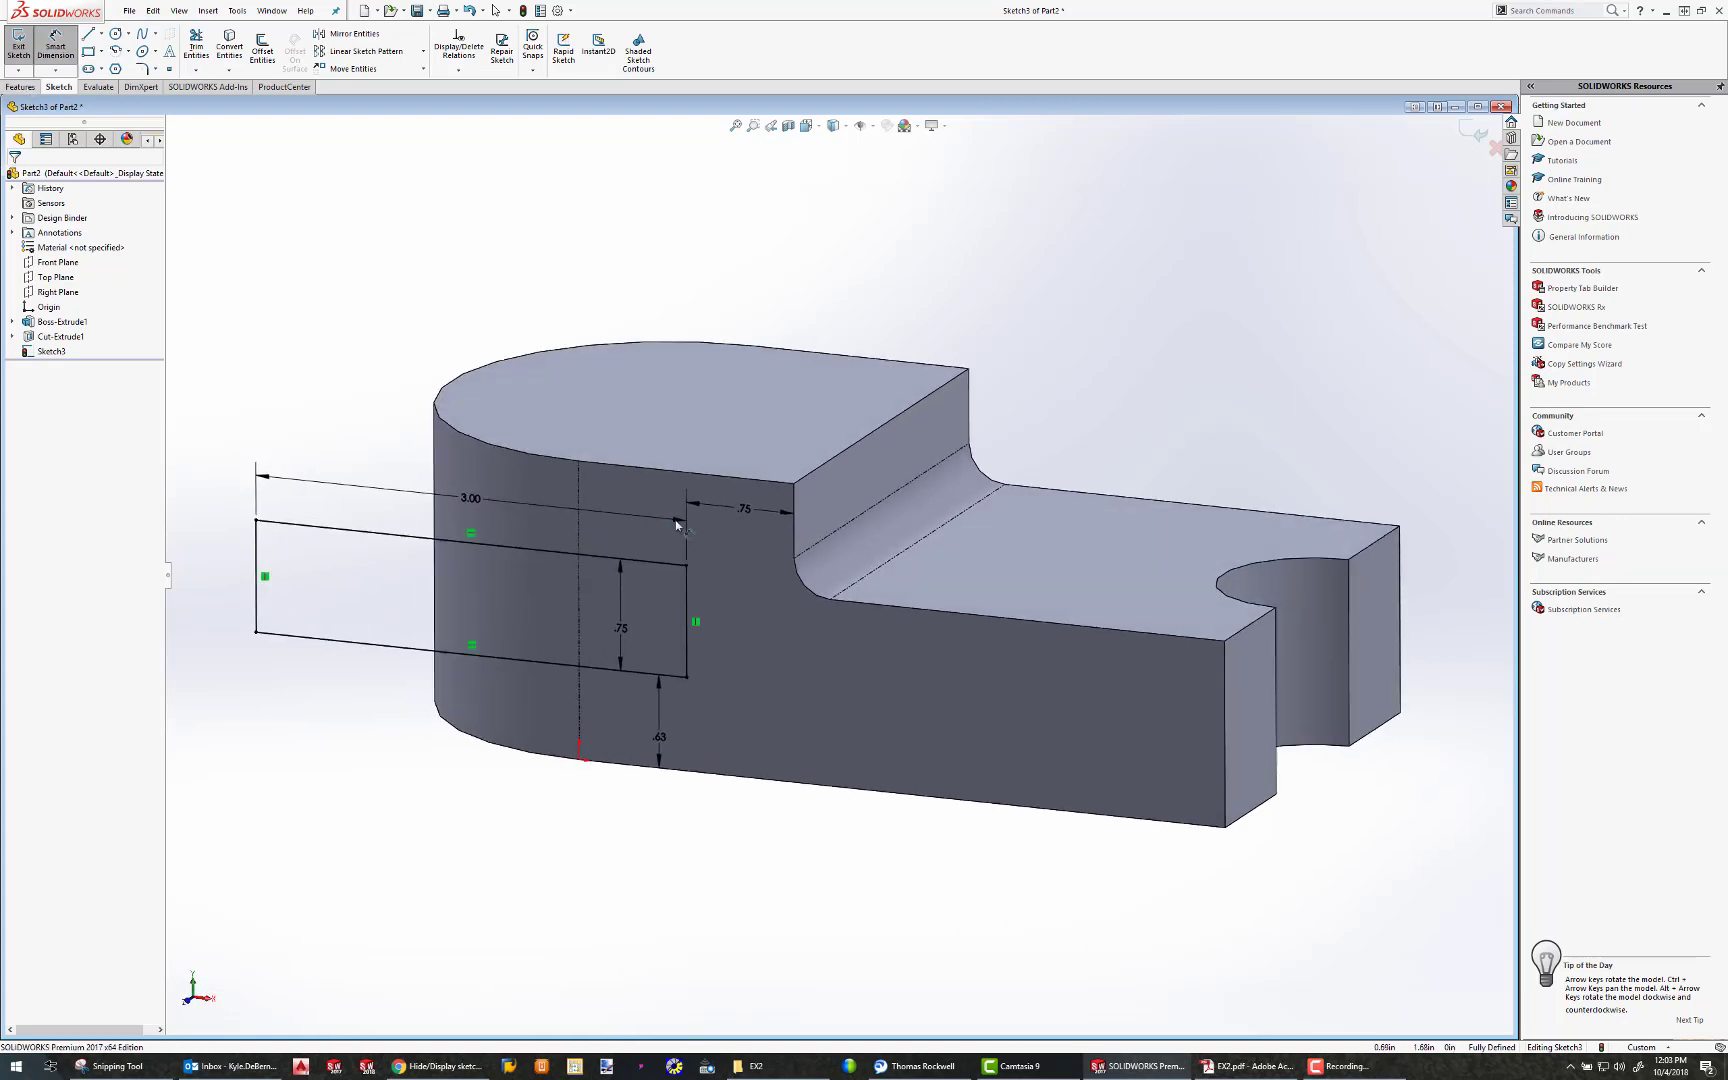
{"action": "left_click", "coordinate": [20, 87]}
{"action": "left_click", "coordinate": [205, 45]}
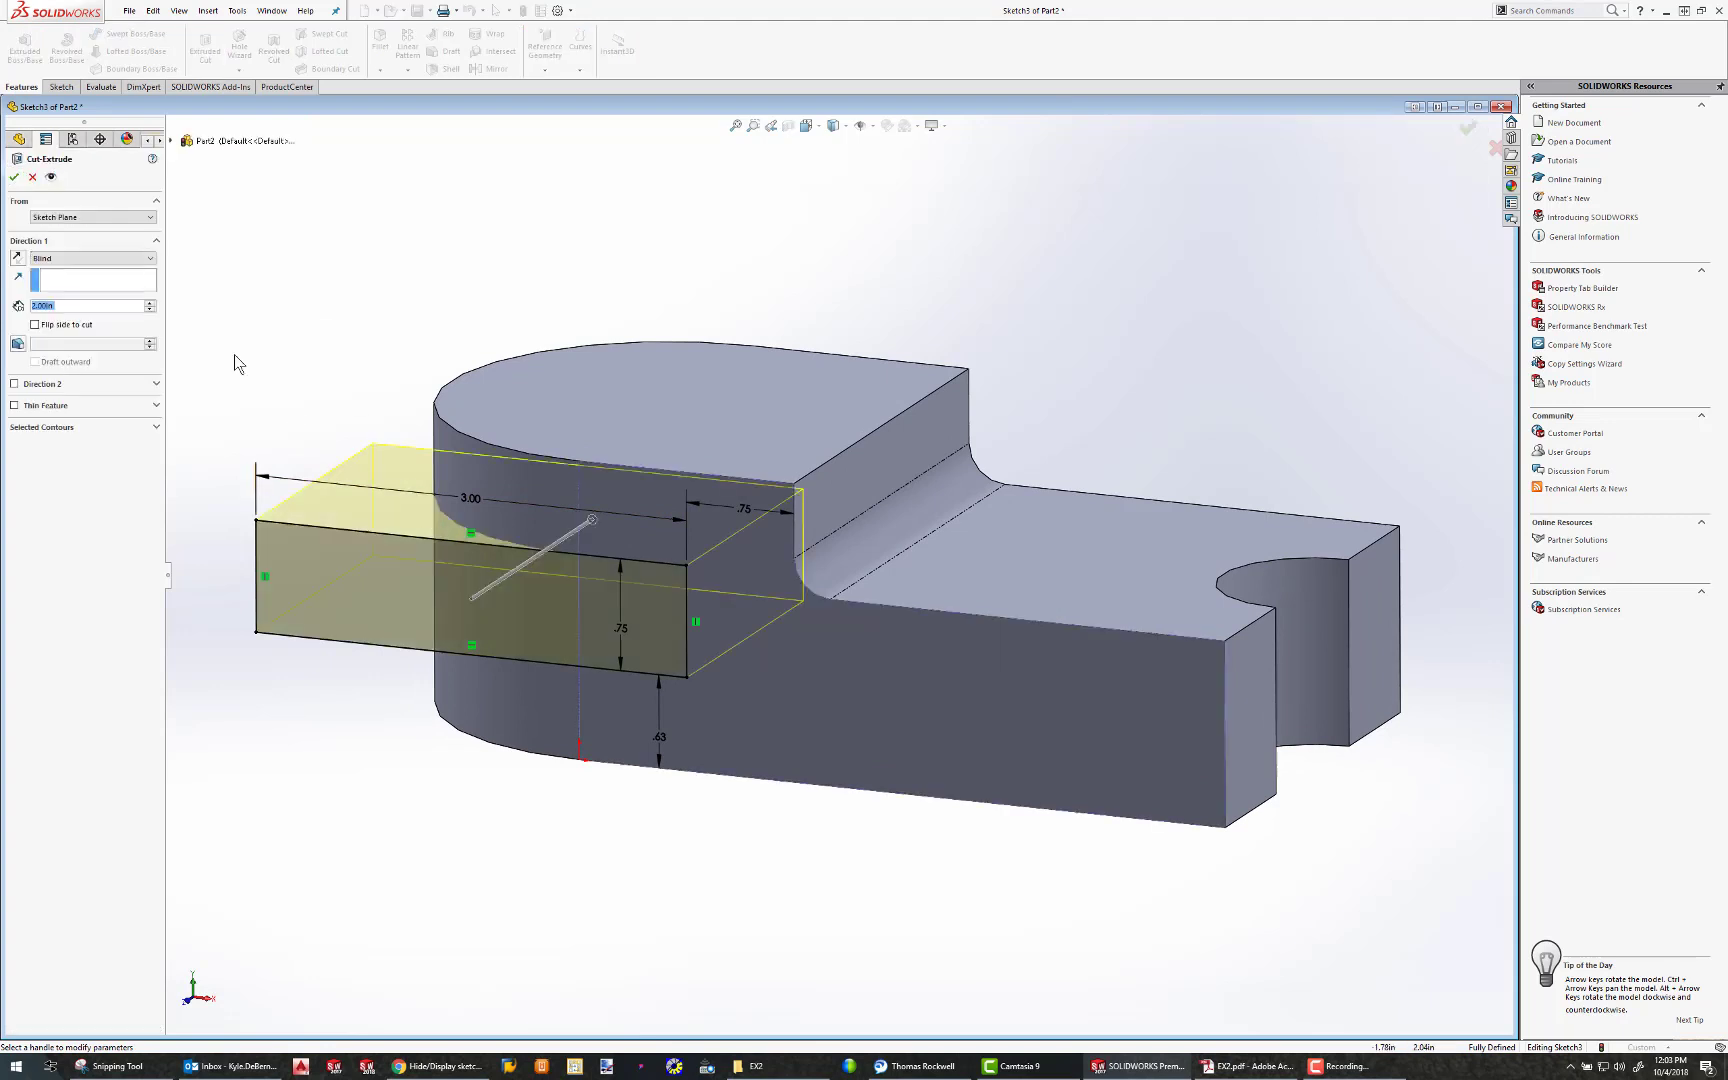
{"action": "left_click", "coordinate": [97, 242]}
{"action": "left_click", "coordinate": [88, 240]}
{"action": "left_click", "coordinate": [109, 259]}
{"action": "left_click", "coordinate": [83, 280]}
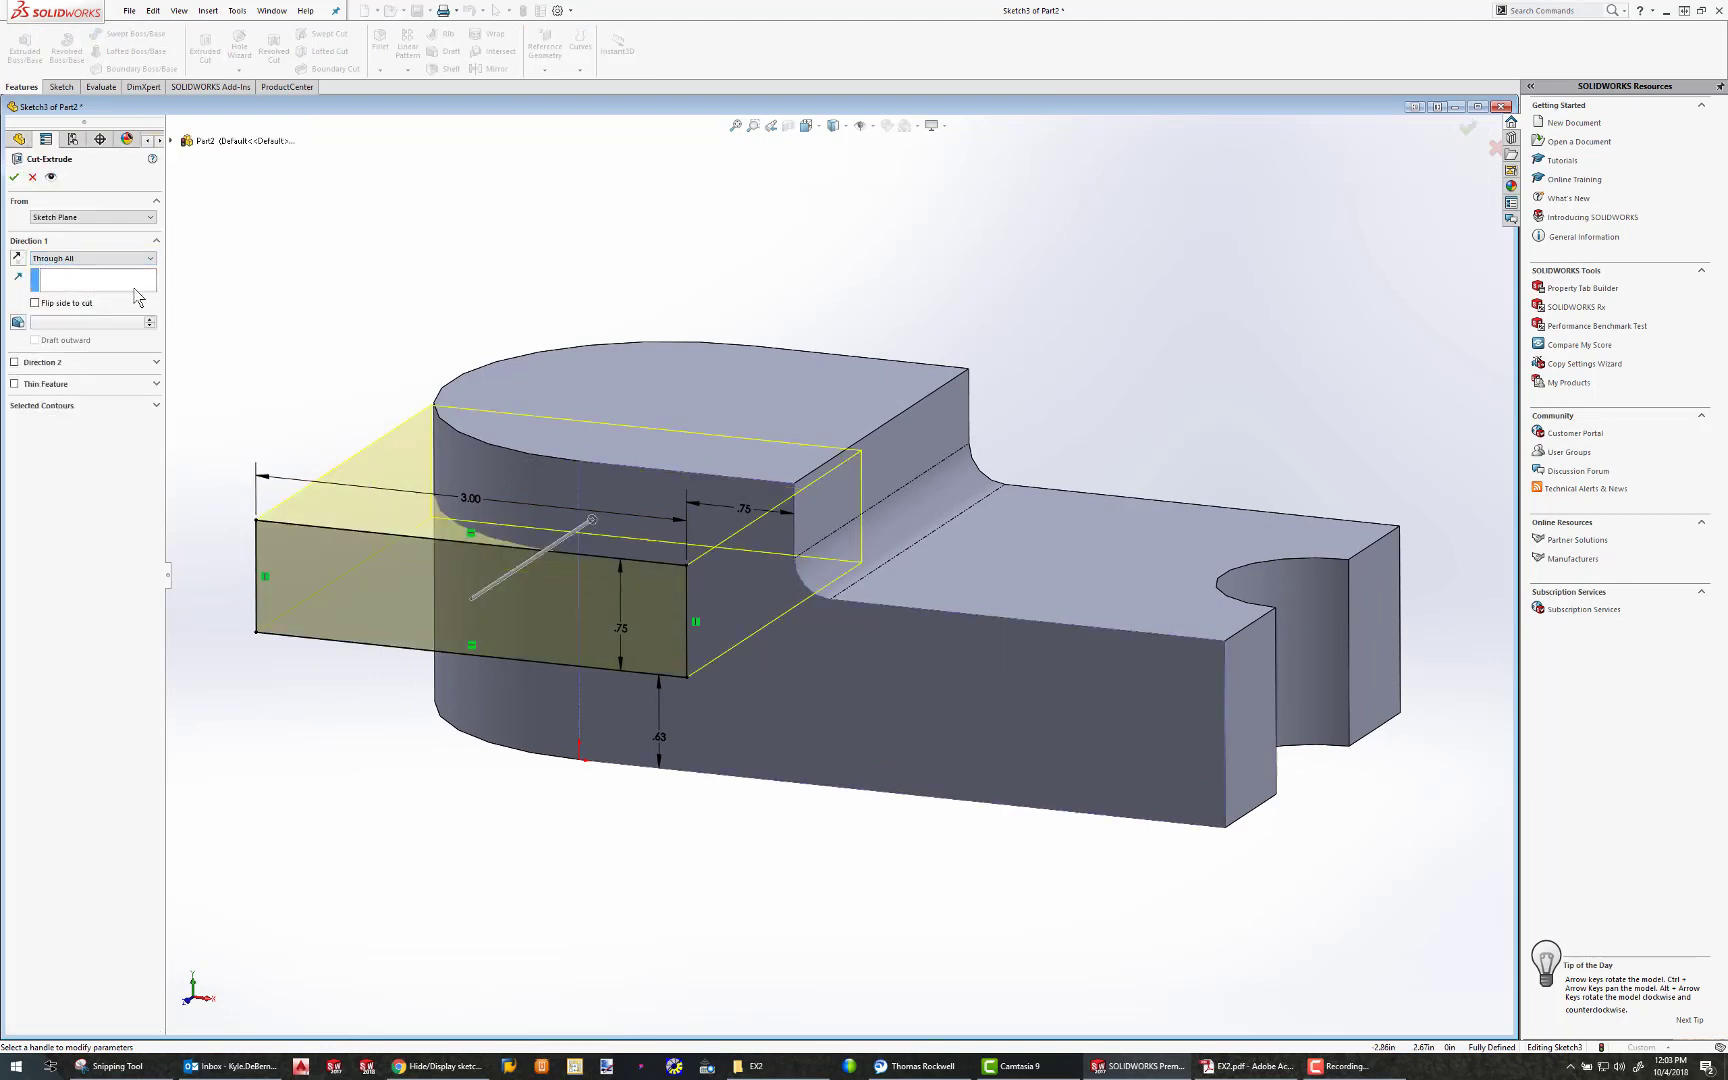
{"action": "left_click", "coordinate": [14, 177]}
Sketch a circle about 1.29 in in diameter on the upper face of the rounded end, centred on the origin
{"action": "middle_click_drag", "start_coordinate": [497, 473], "coordinate": [550, 443]}
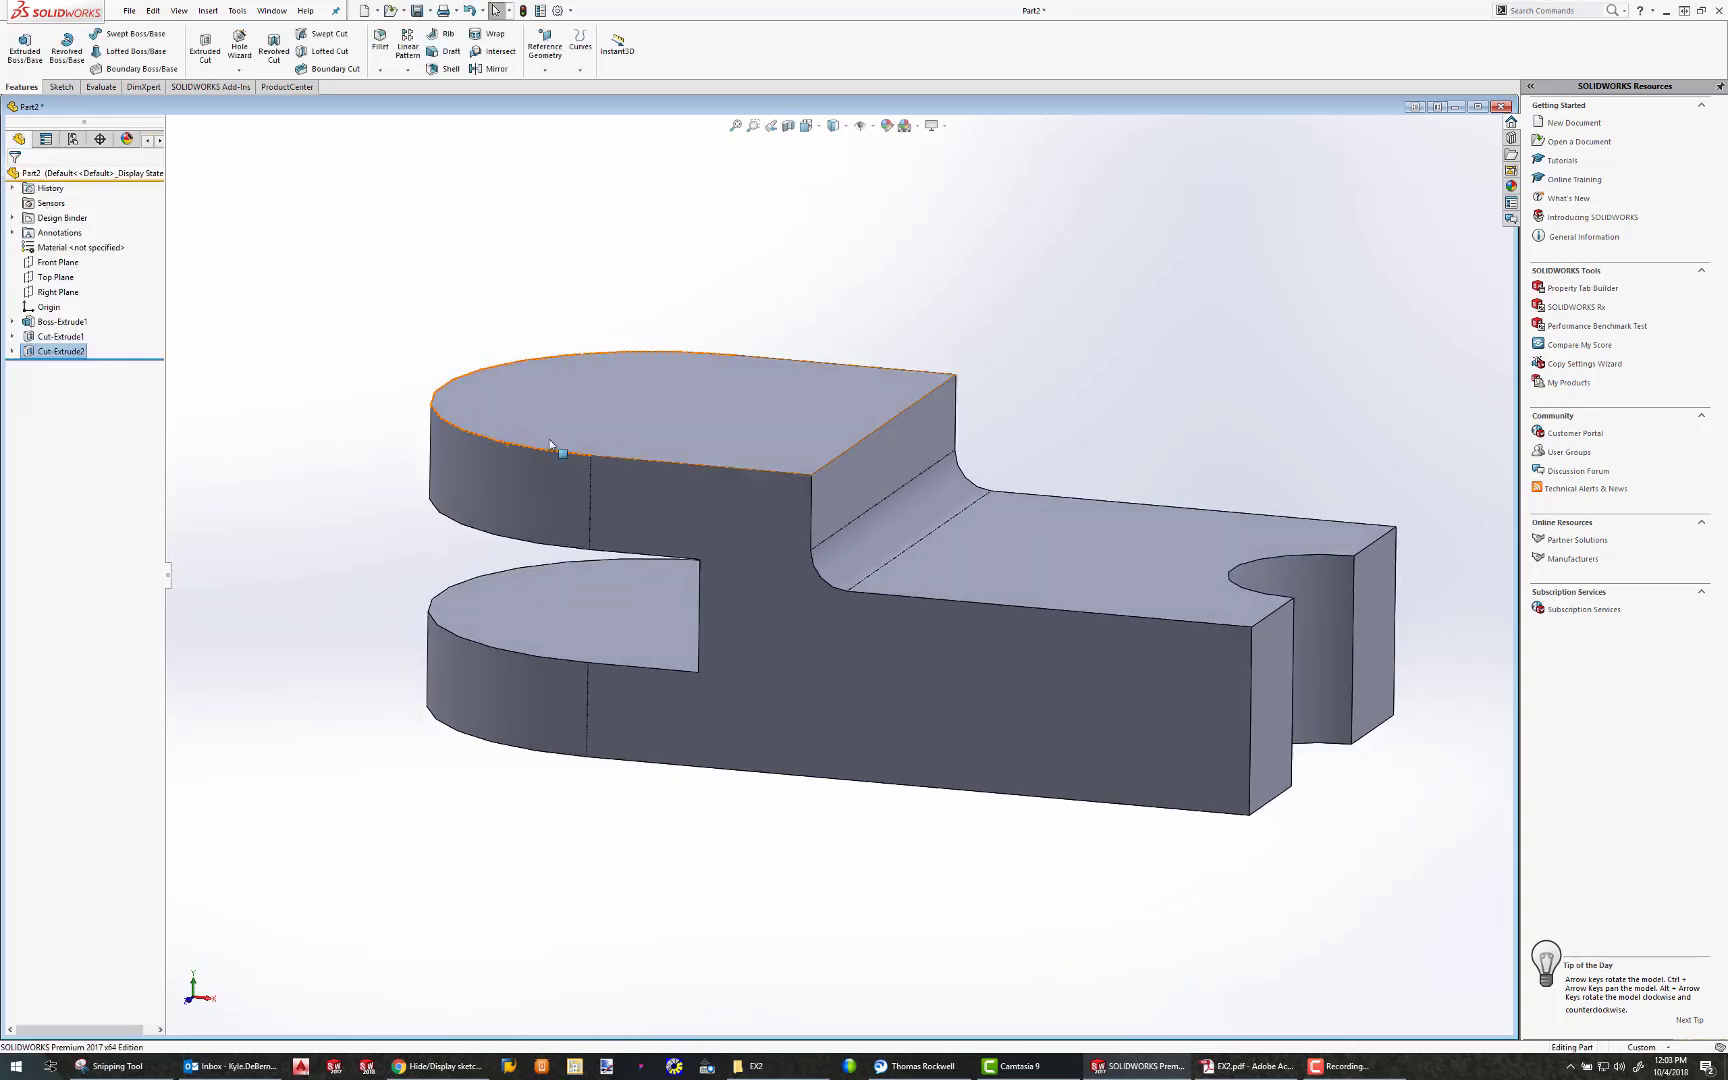
{"action": "left_click", "coordinate": [681, 378]}
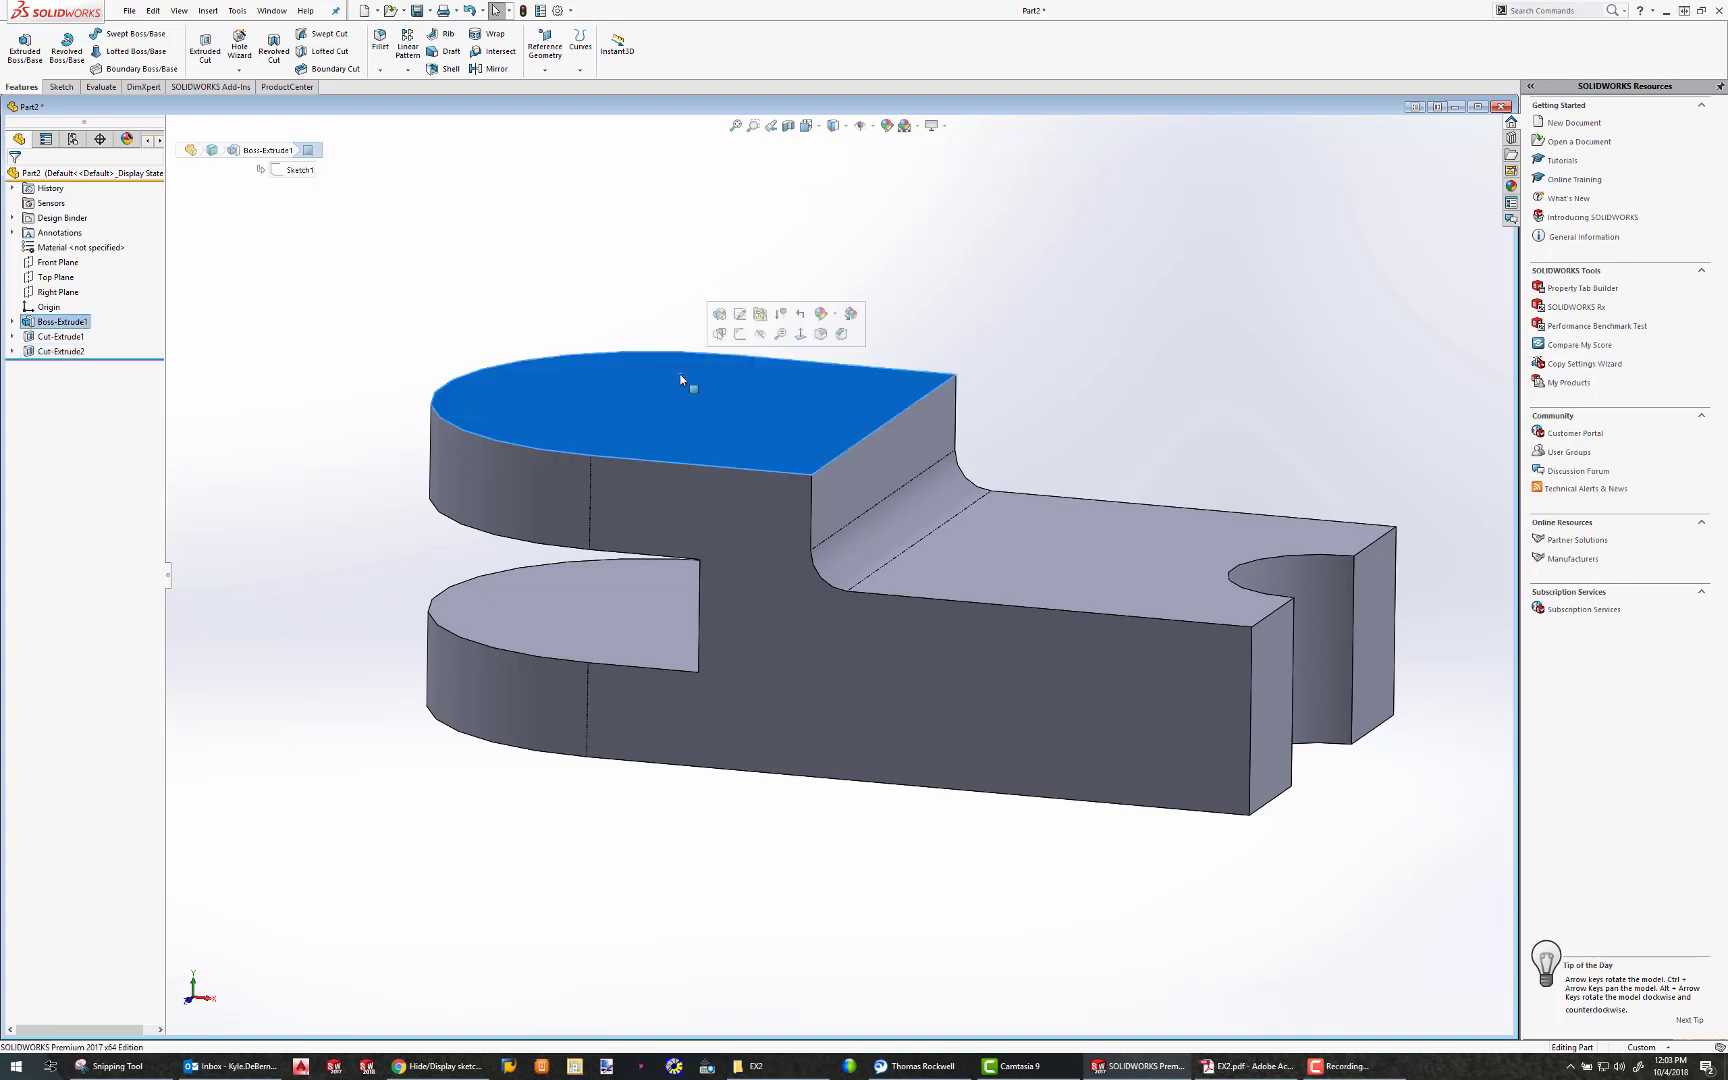
{"action": "left_click", "coordinate": [809, 123]}
{"action": "left_click", "coordinate": [880, 202]}
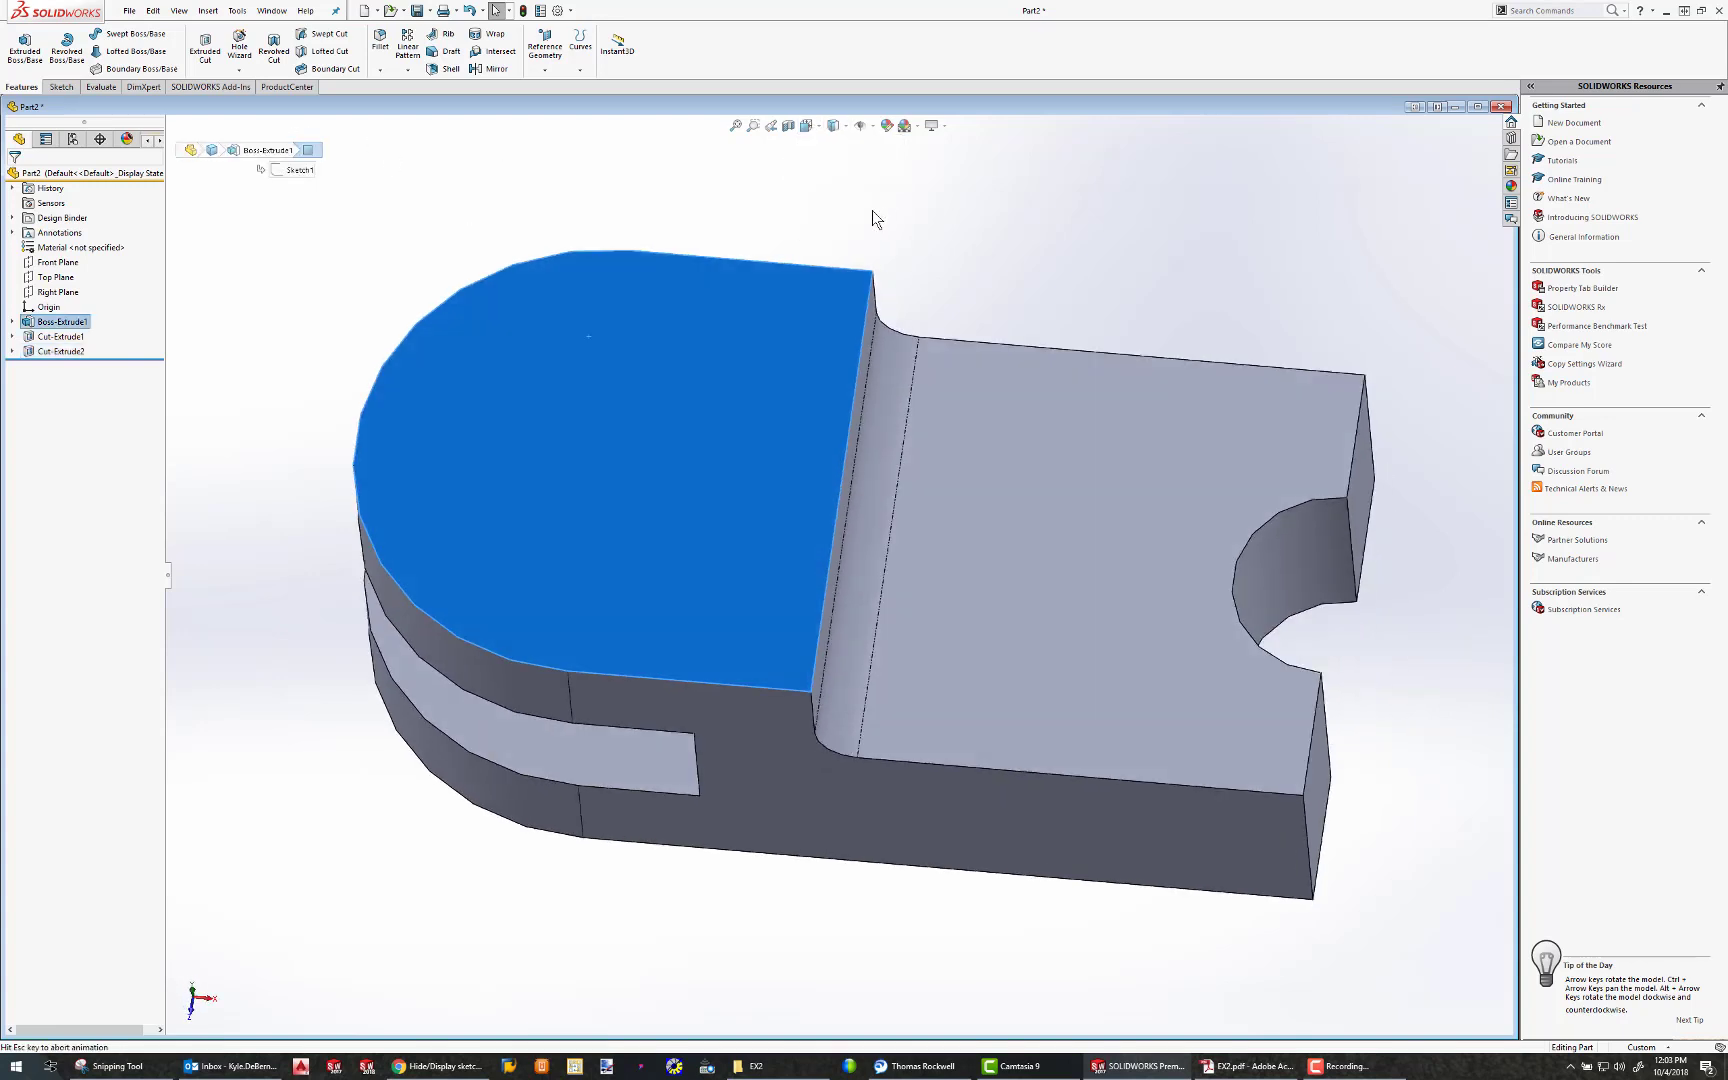
{"action": "left_click", "coordinate": [61, 87]}
{"action": "left_click", "coordinate": [18, 45]}
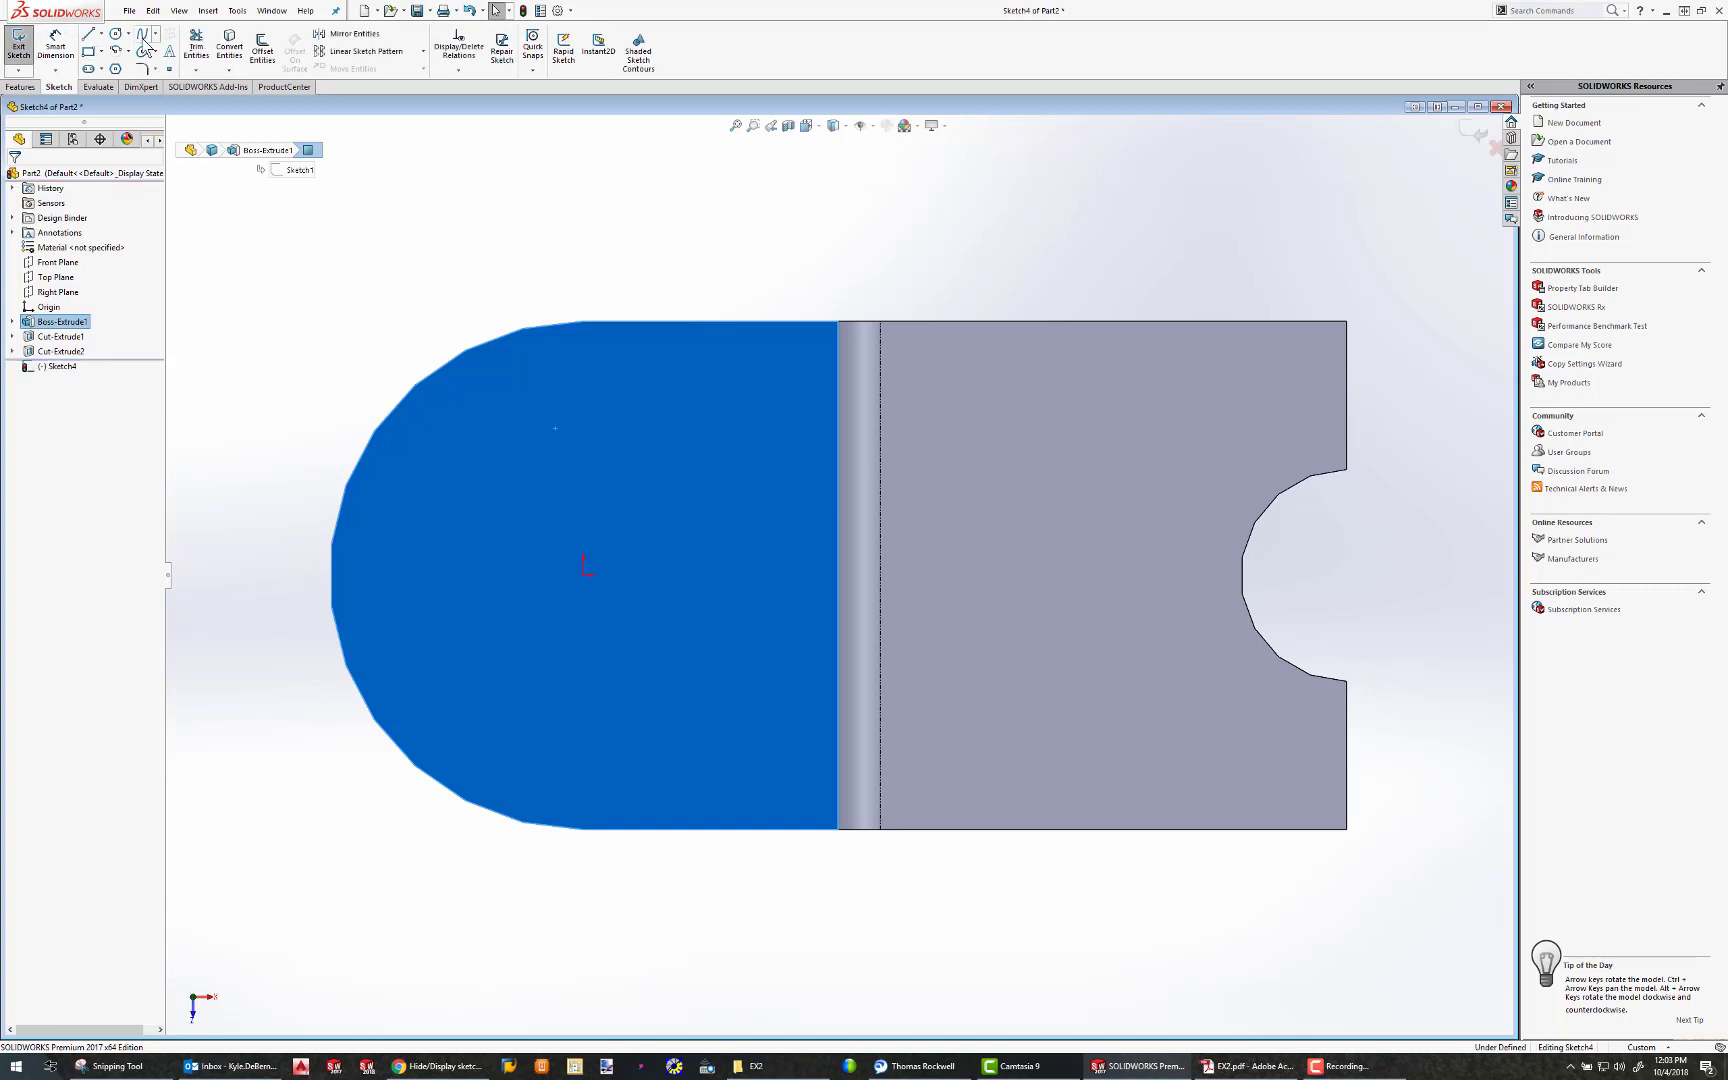
{"action": "left_click", "coordinate": [116, 35]}
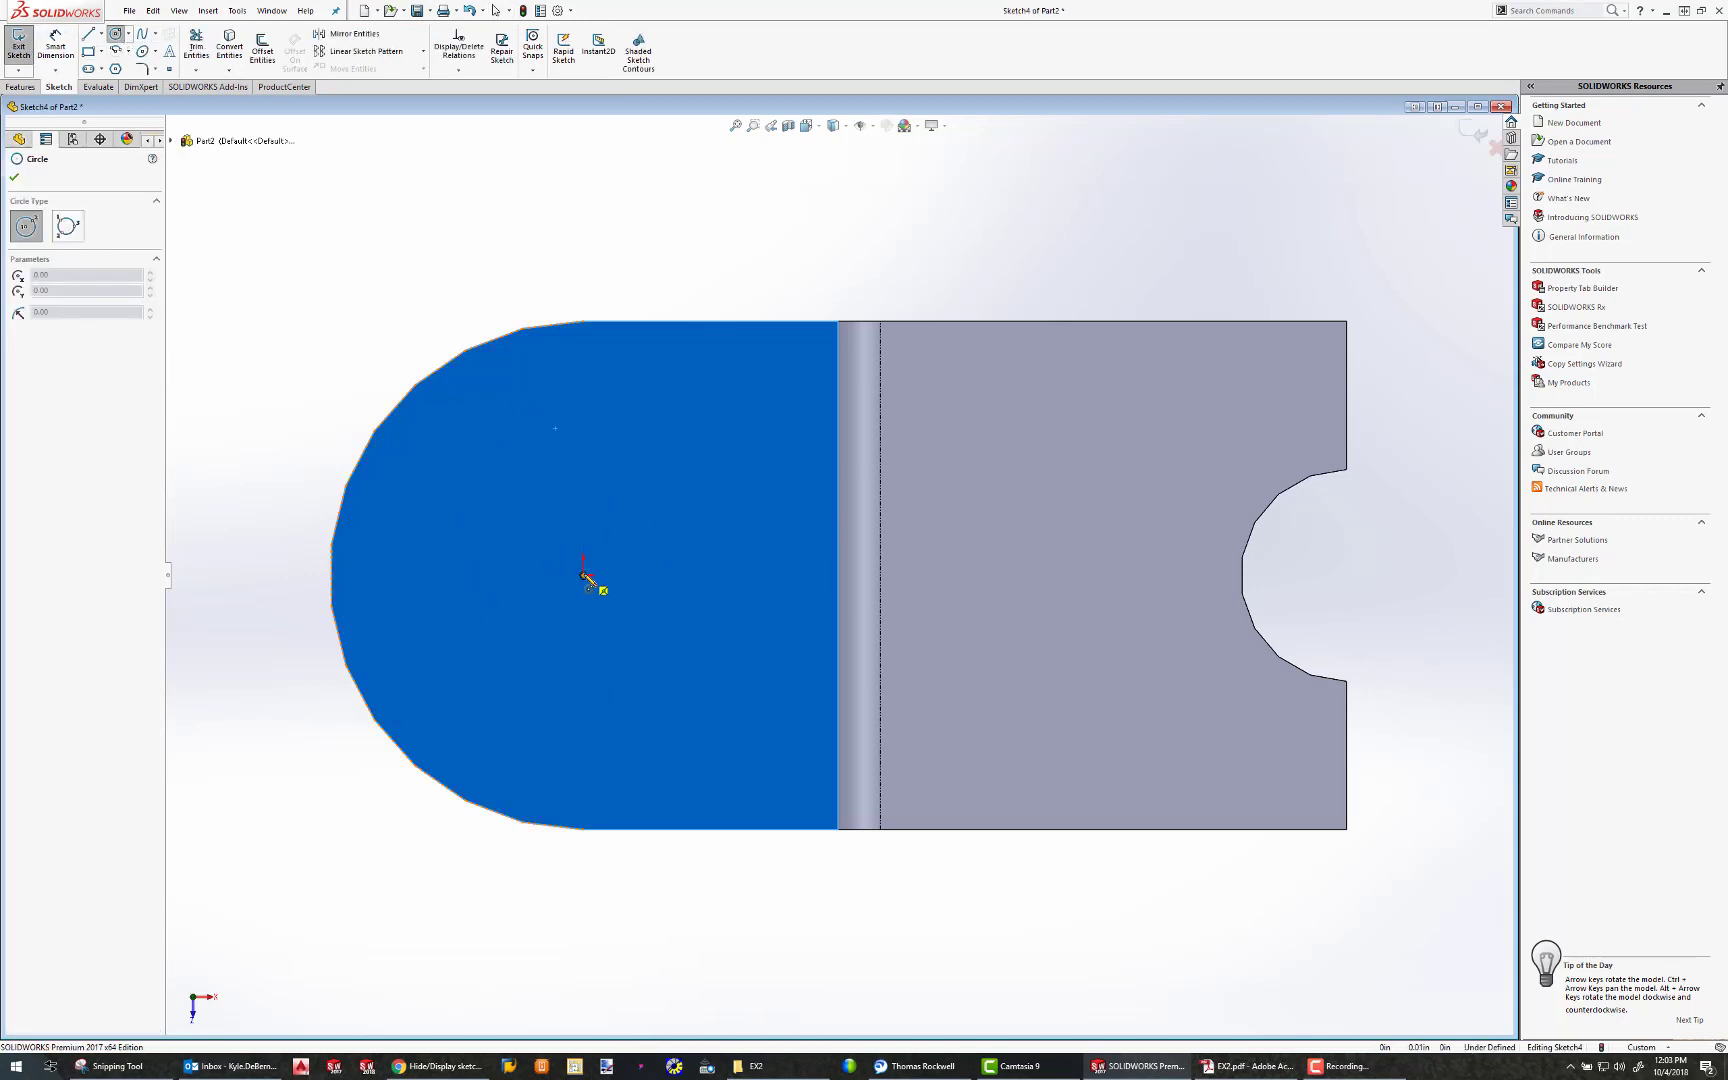
{"action": "mouse_move", "coordinate": [586, 577]}
{"action": "left_mouse_down"}
{"action": "mouse_move", "coordinate": [604, 537]}
{"action": "mouse_move", "coordinate": [595, 467]}
{"action": "left_mouse_up"}
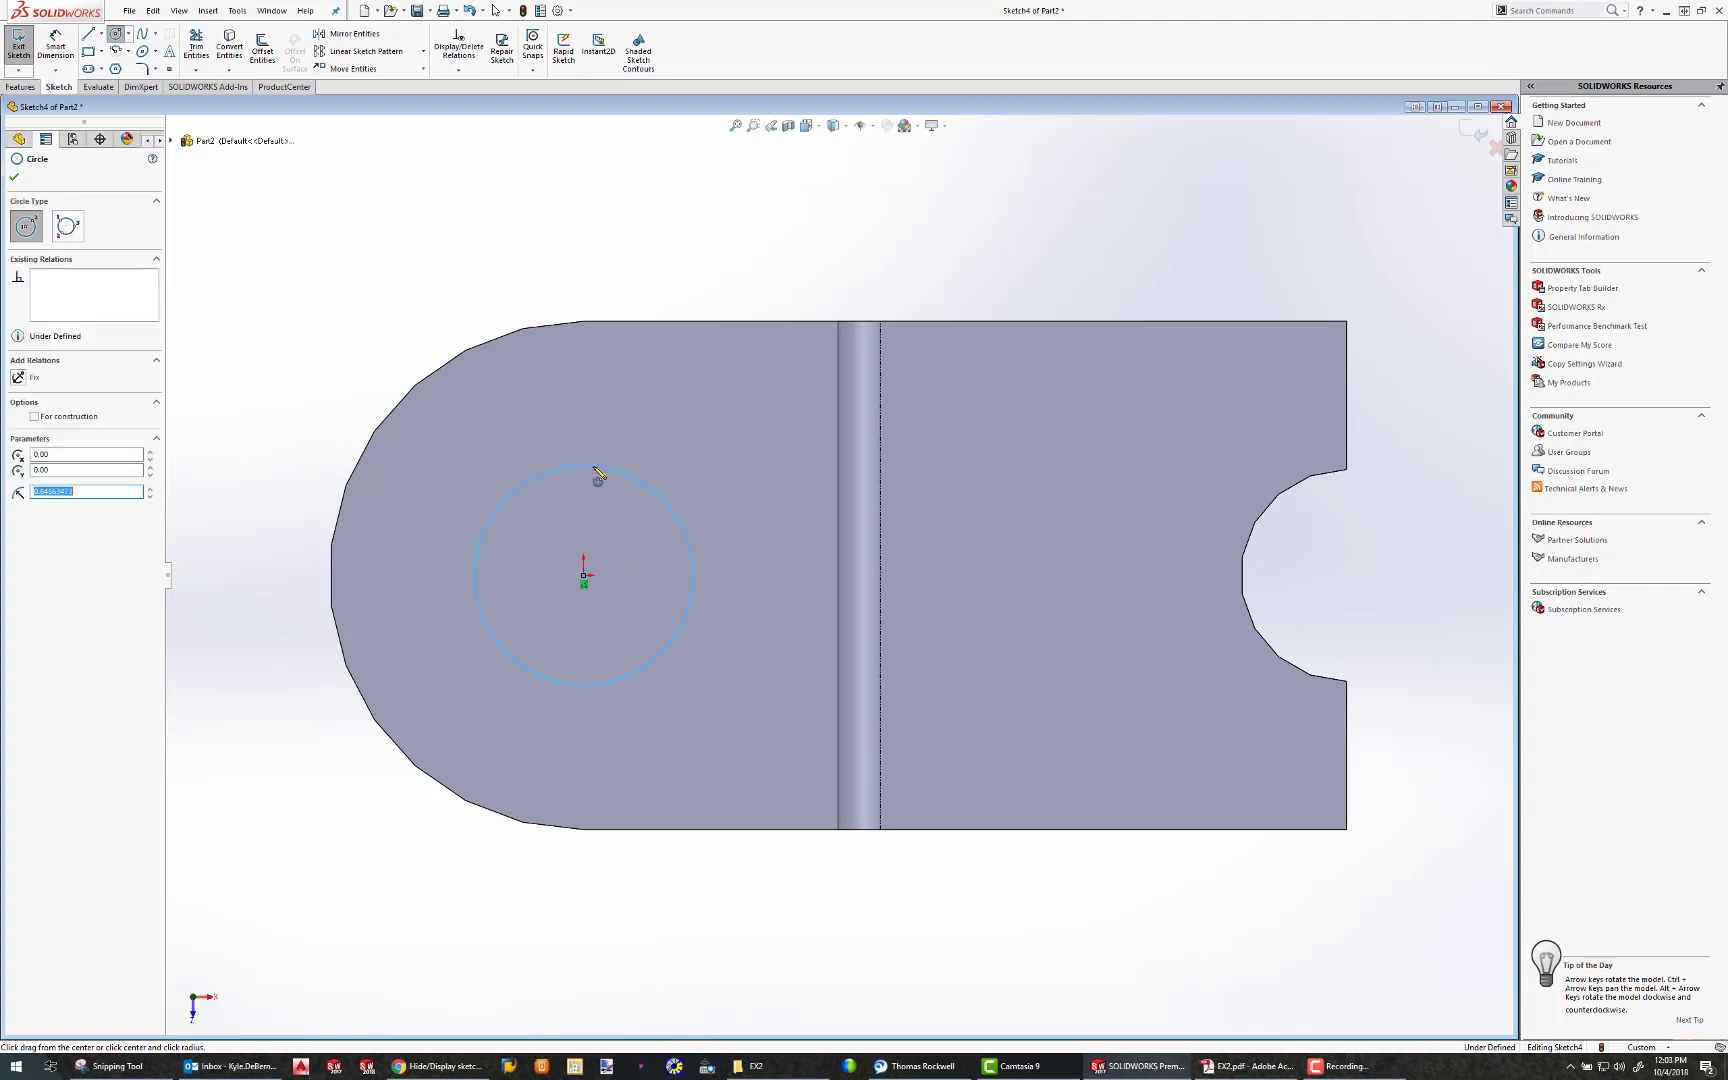
Dimension the circle's diameter at 1 in
{"action": "left_click", "coordinate": [55, 45]}
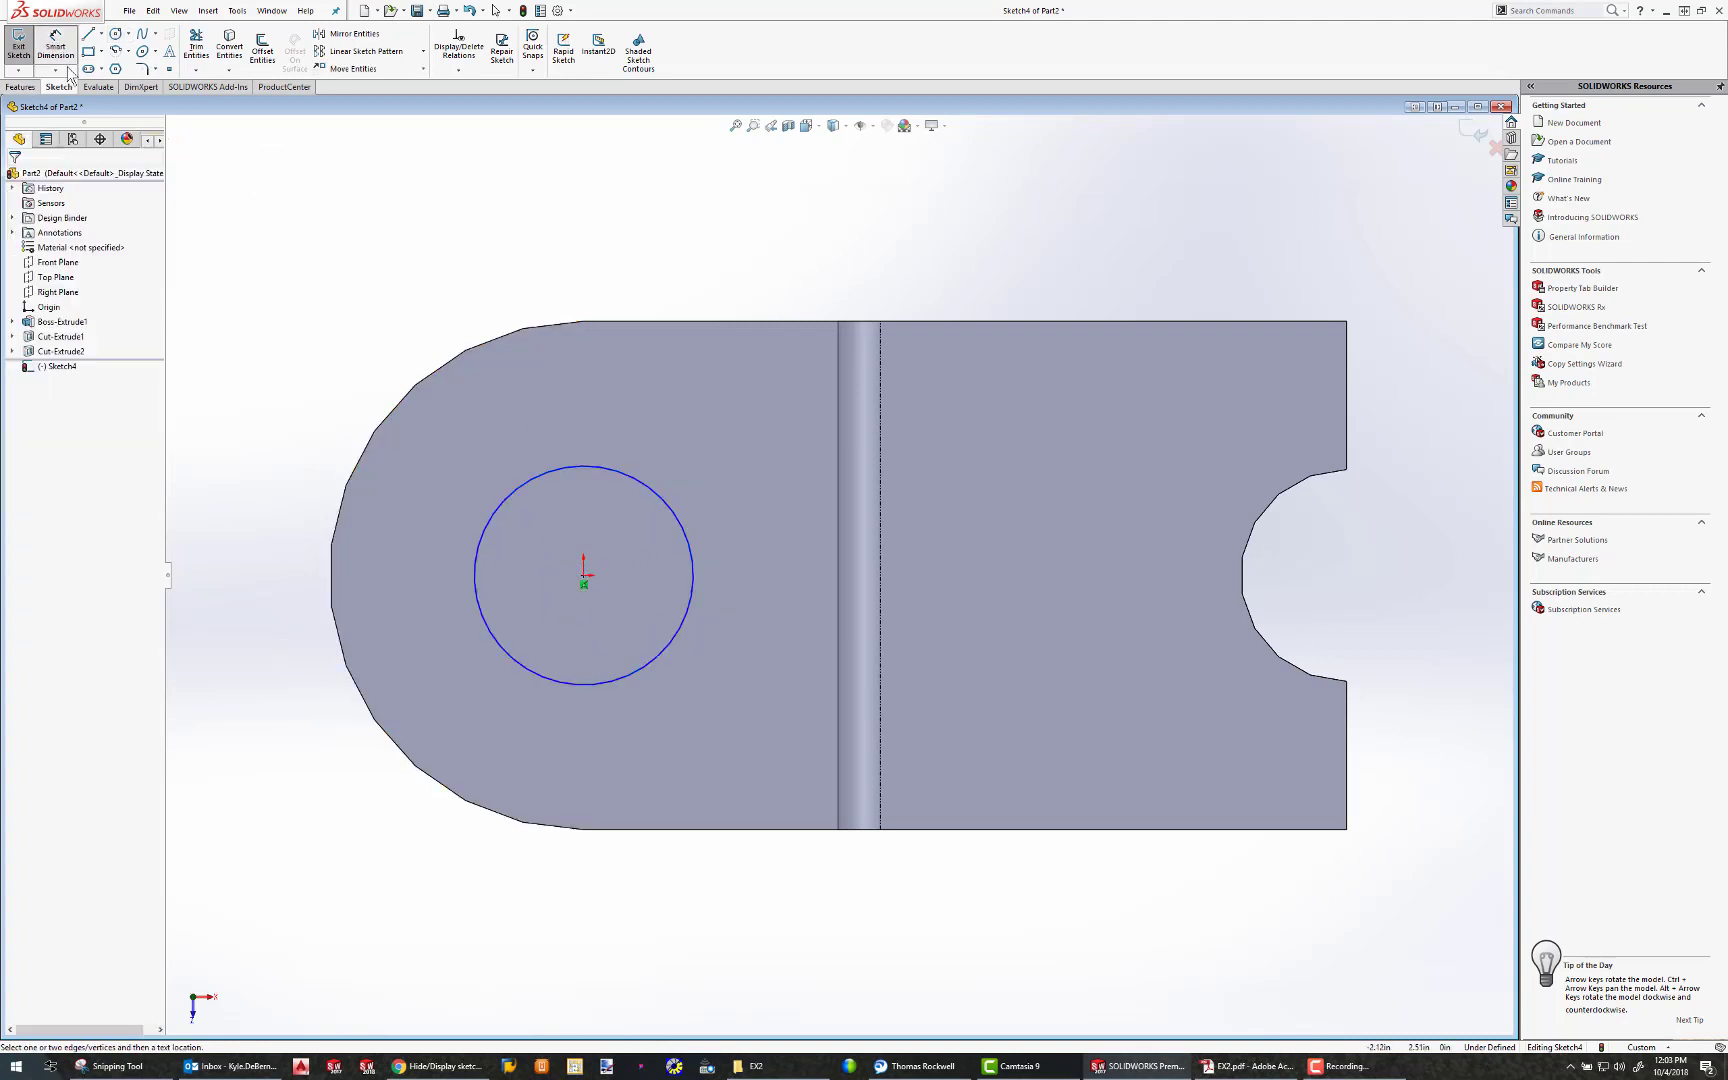
{"action": "left_click", "coordinate": [541, 477]}
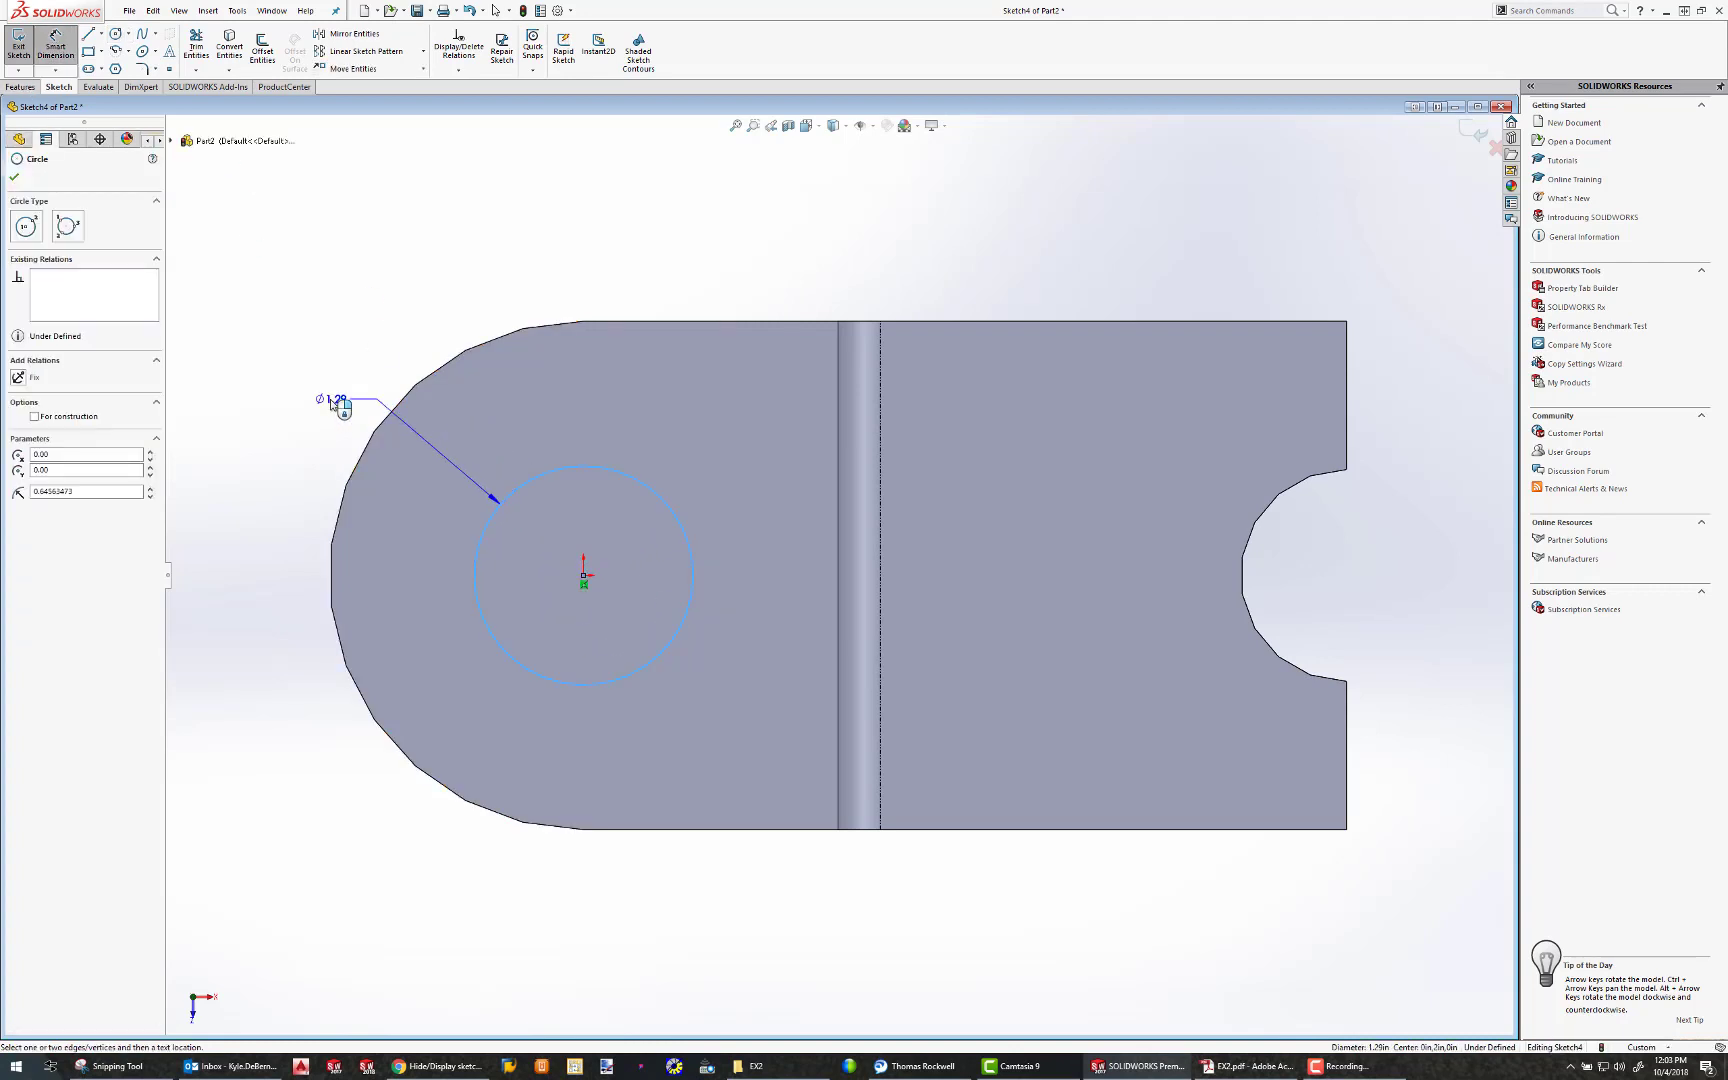
{"action": "left_click", "coordinate": [337, 403]}
{"action": "type", "text": "1"}
{"action": "key", "text": "Return"}
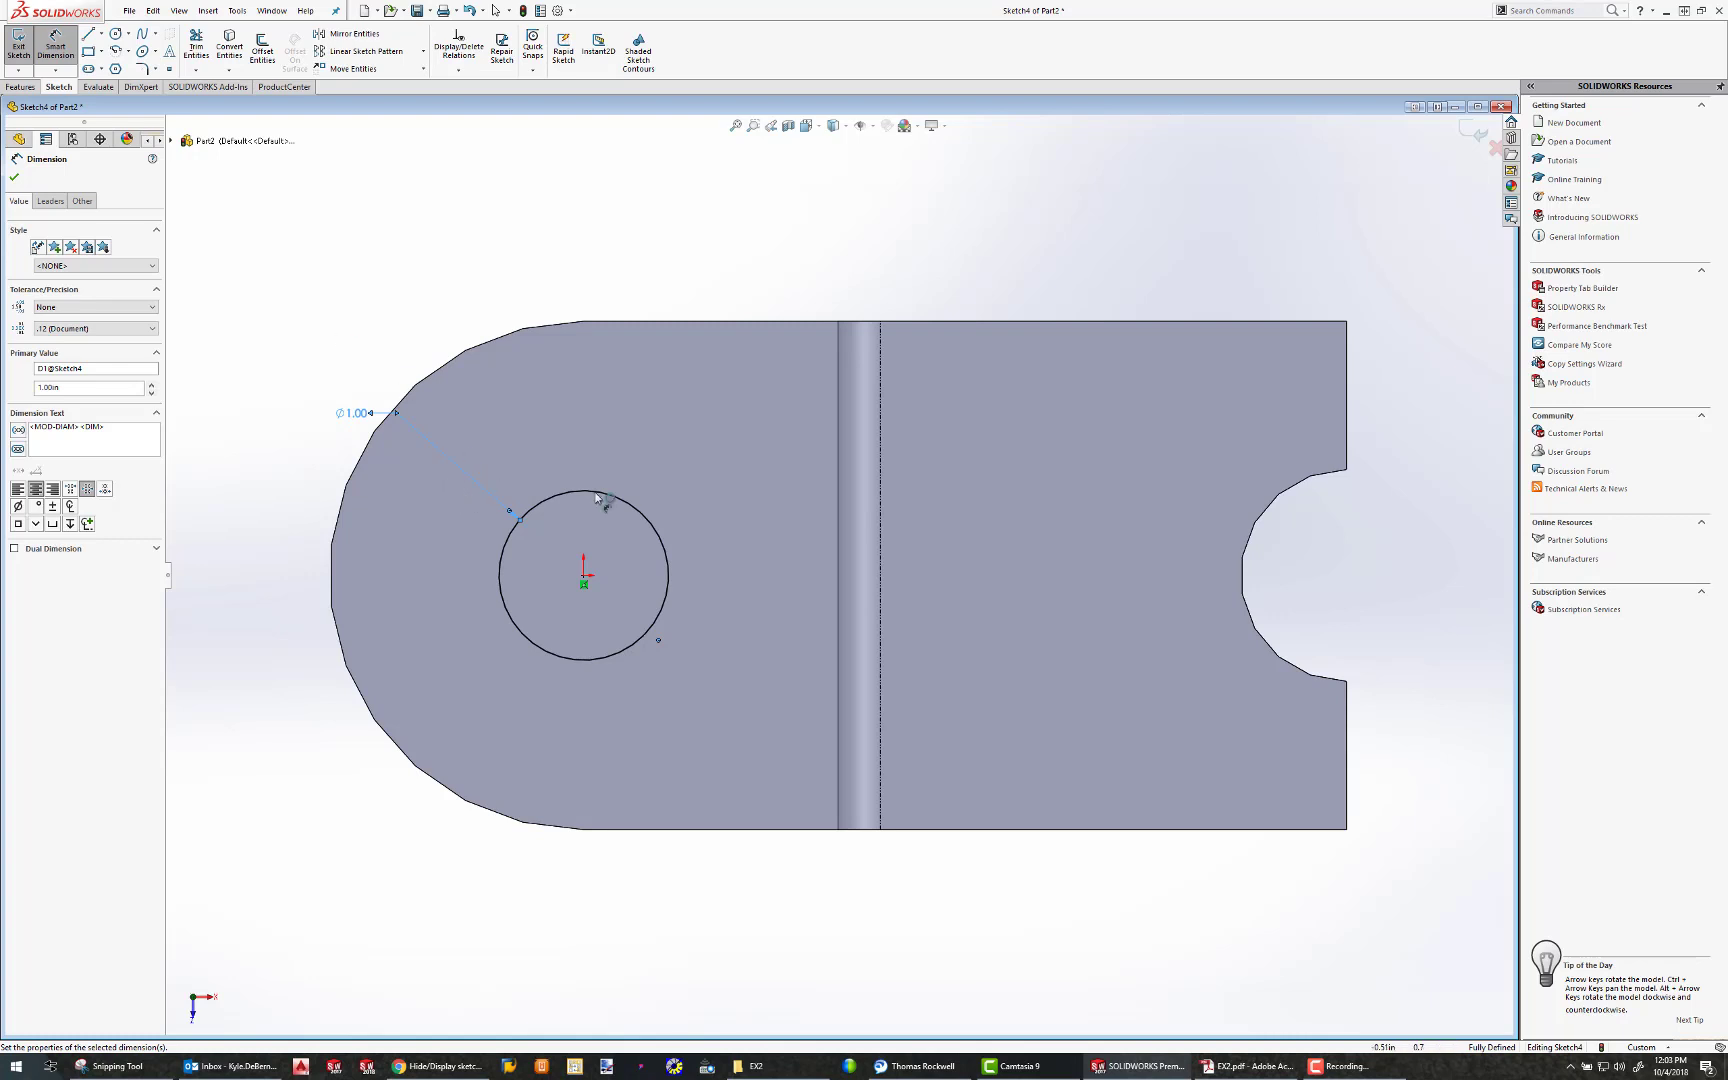
Extrude-cut the 1 in circle Through All to make the hole through both arms of the rounded end
{"action": "middle_click_drag", "start_coordinate": [586, 471], "coordinate": [404, 252]}
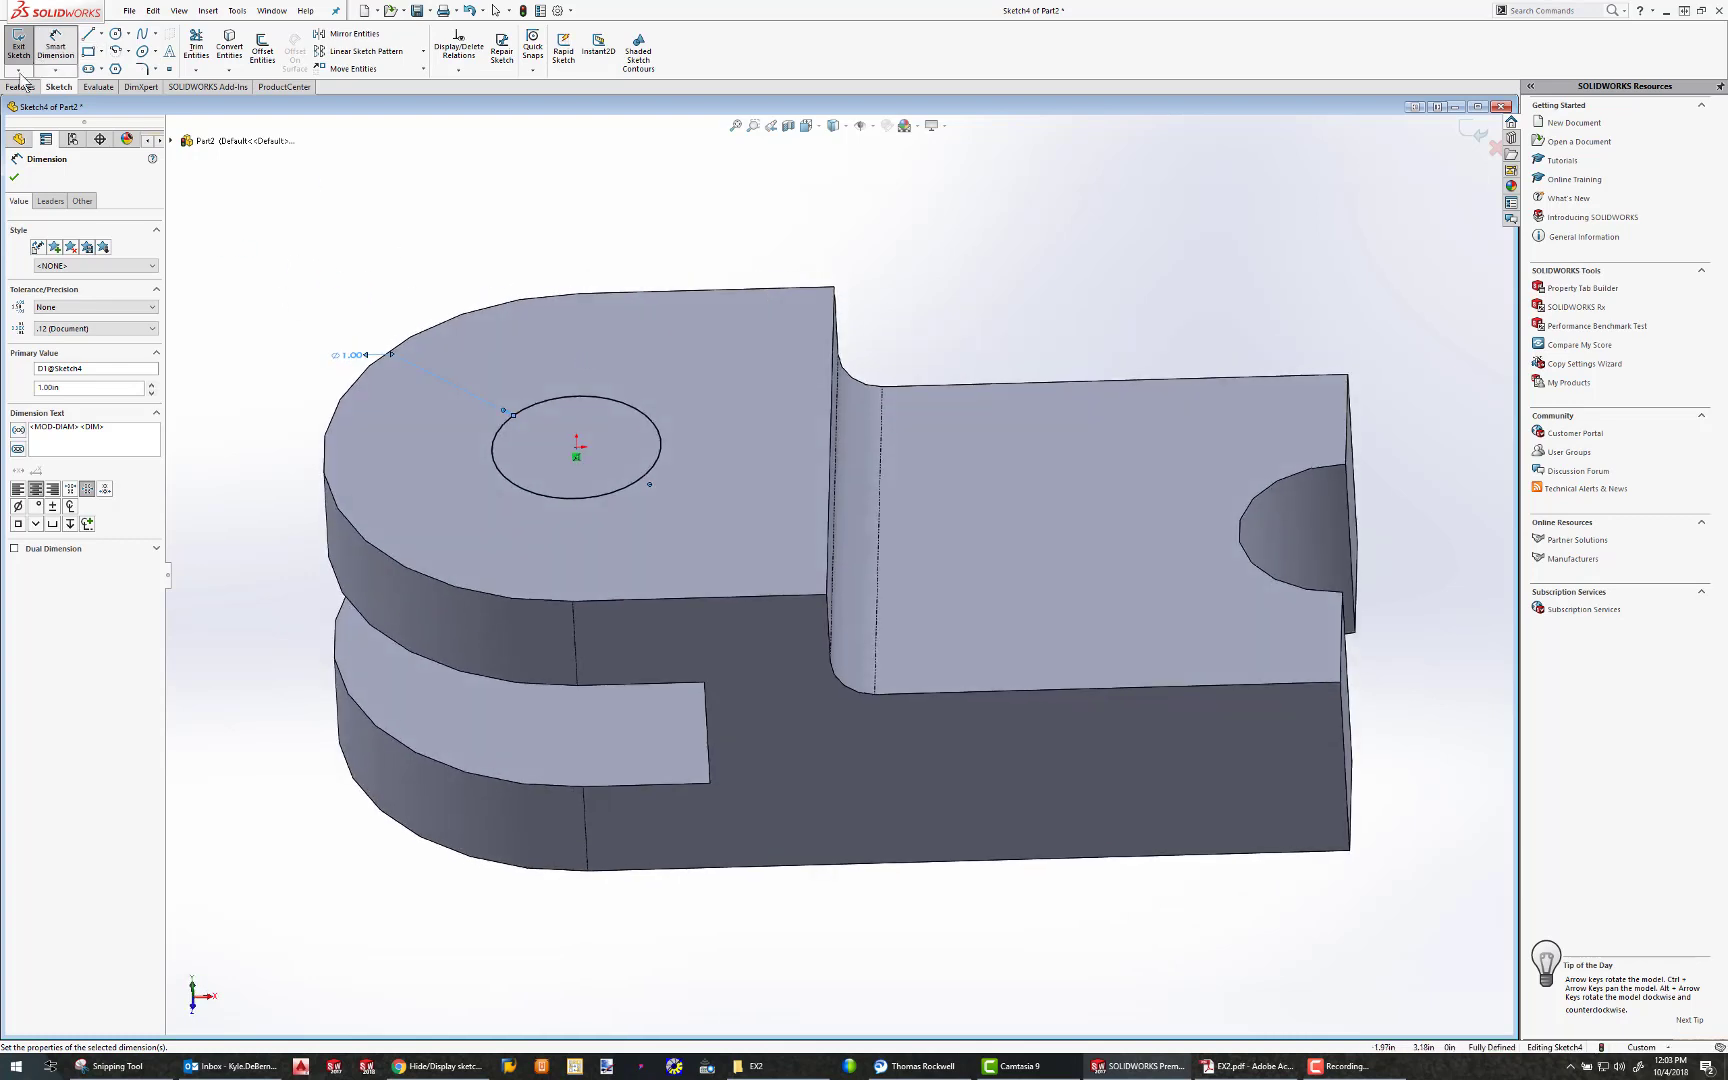
{"action": "left_click", "coordinate": [21, 87]}
{"action": "left_click", "coordinate": [207, 52]}
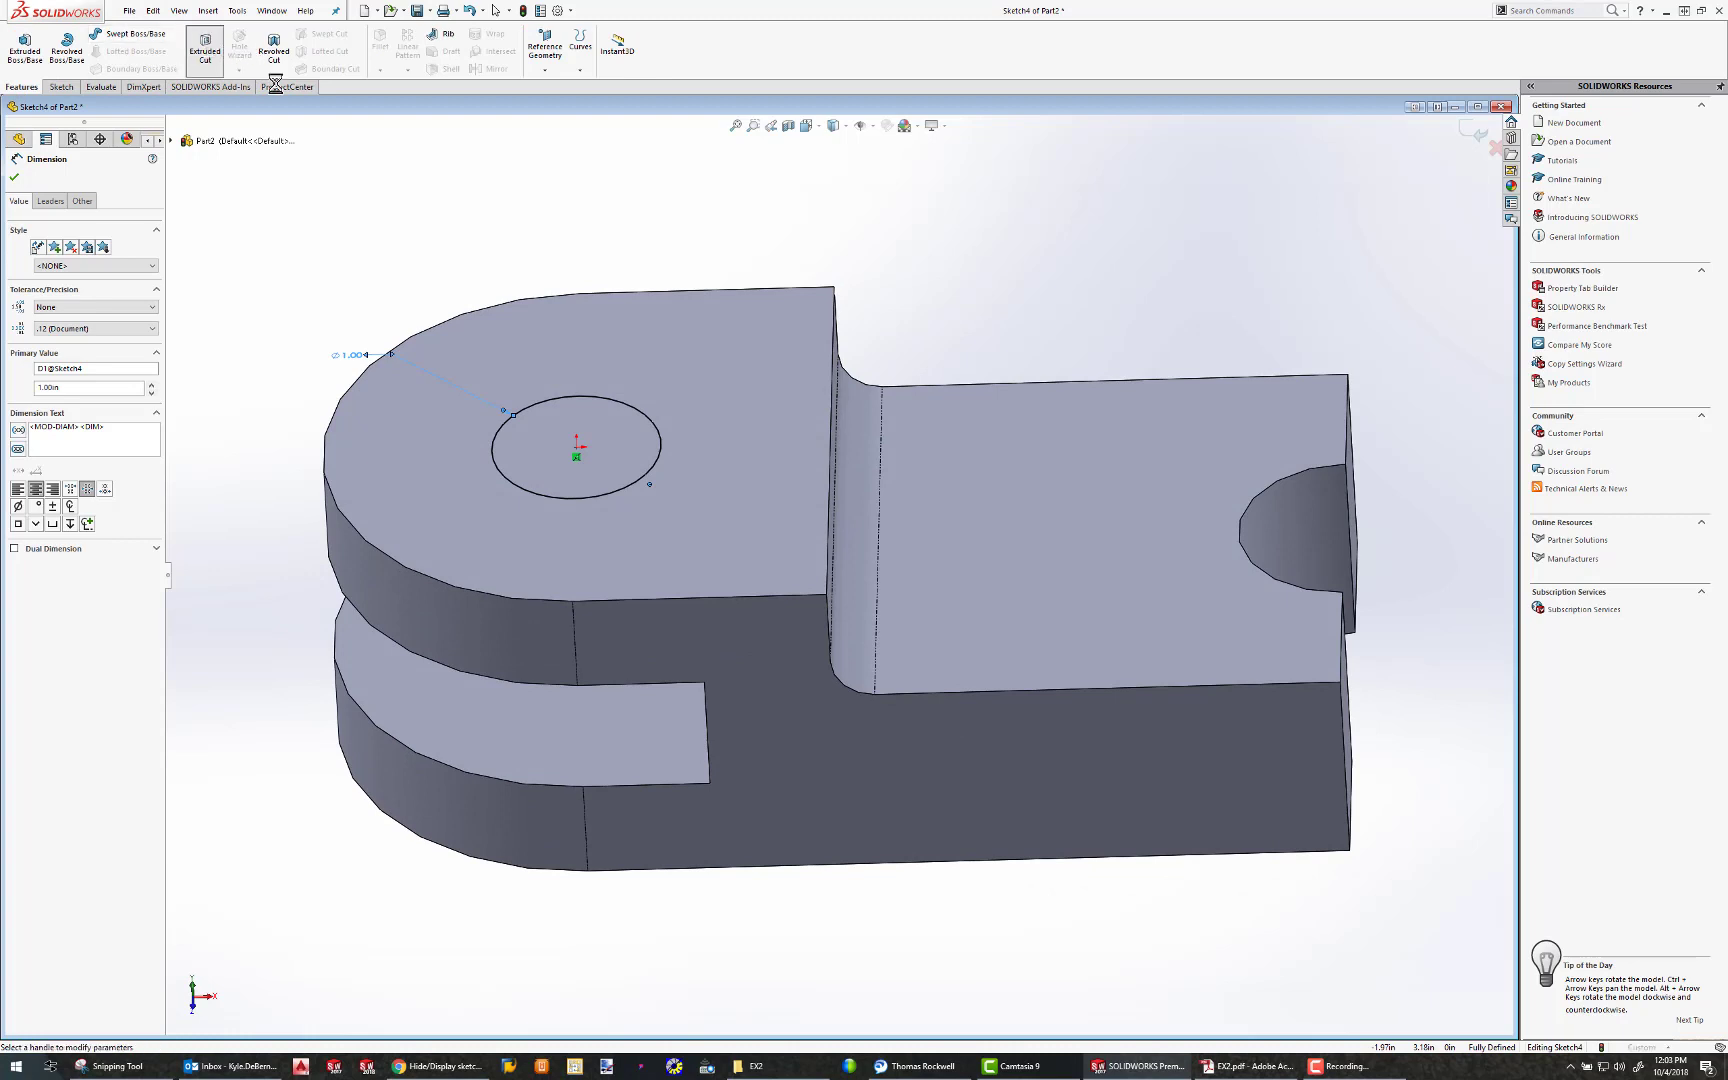
{"action": "middle_click_drag", "start_coordinate": [479, 366], "coordinate": [455, 197]}
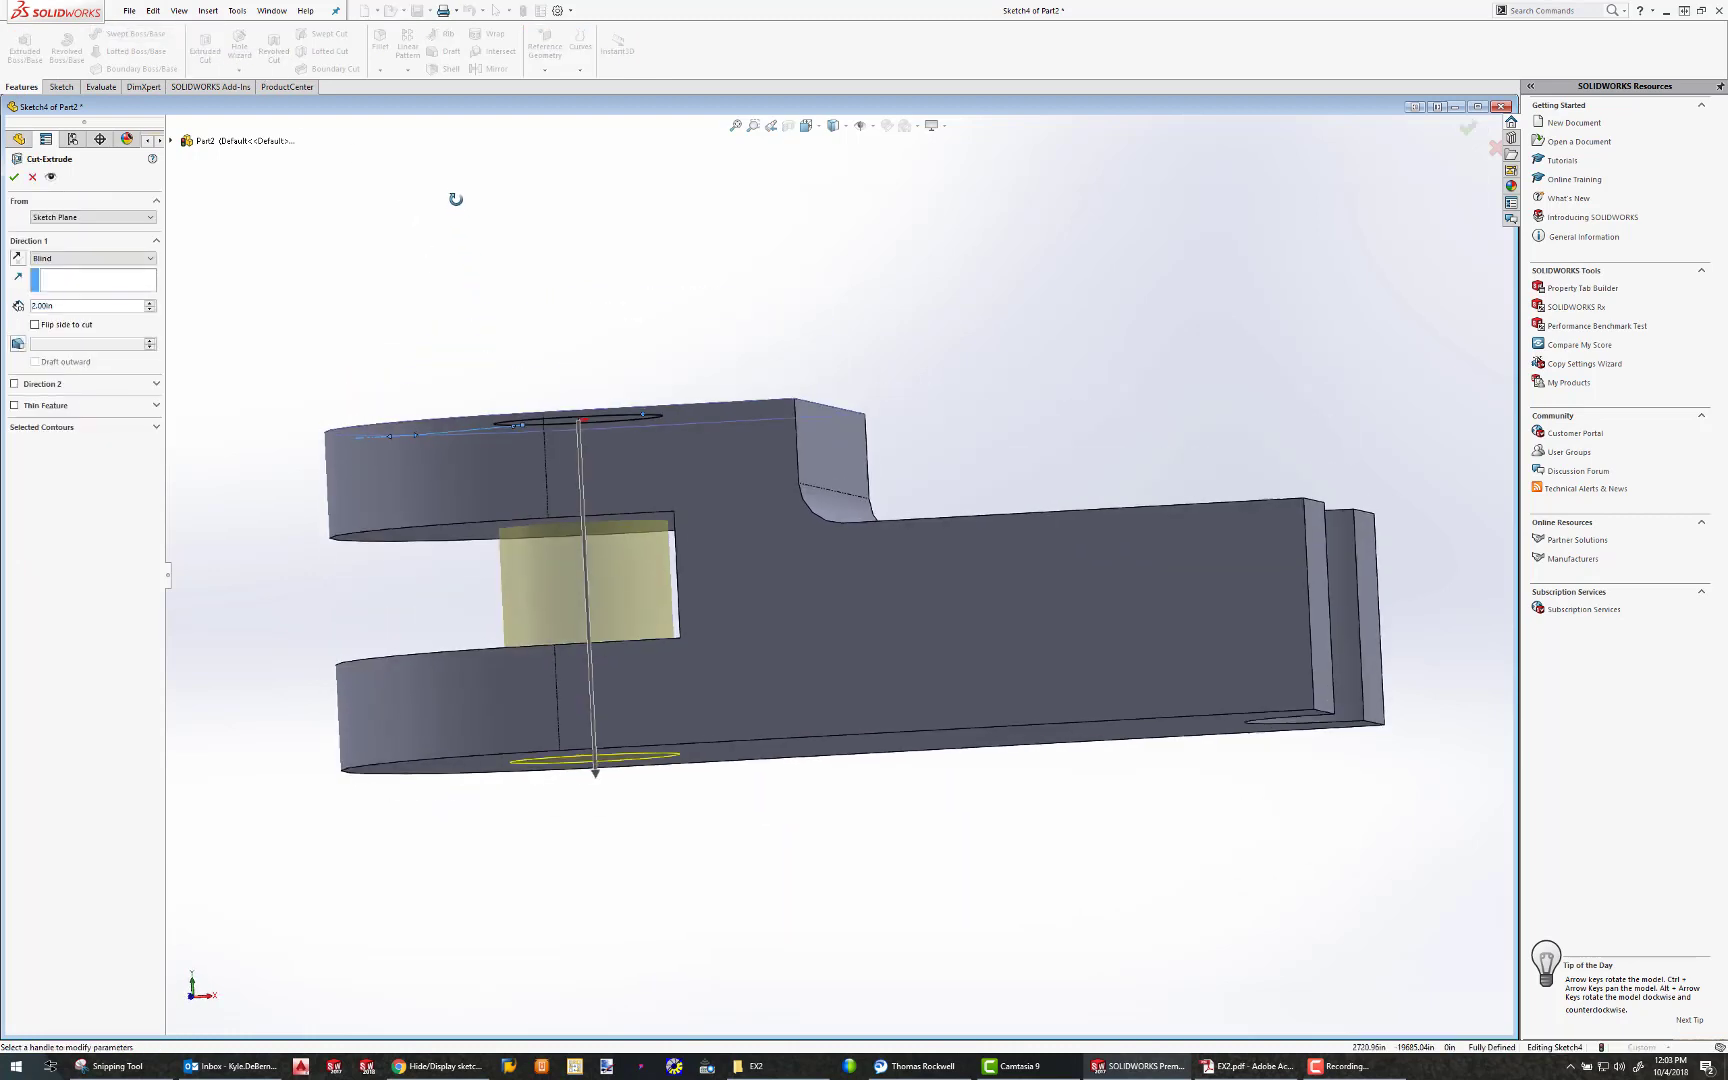
{"action": "left_click", "coordinate": [70, 256]}
{"action": "left_click", "coordinate": [62, 278]}
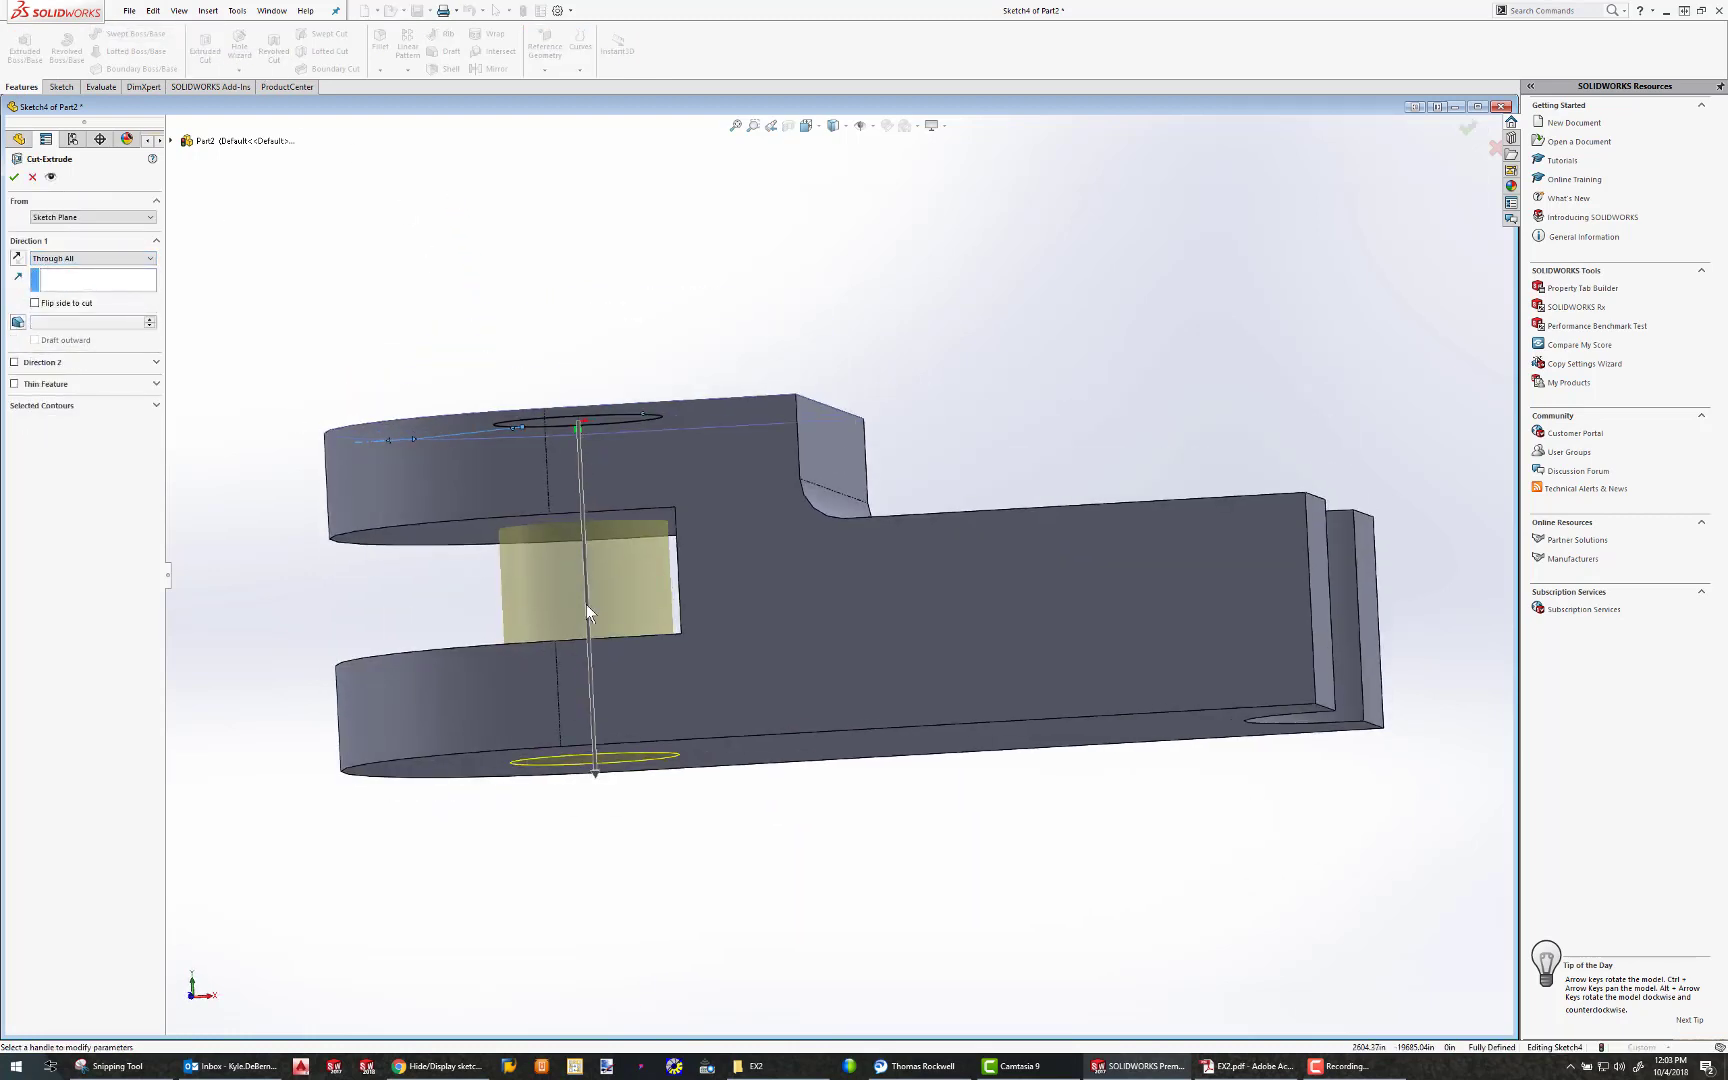
{"action": "left_click", "coordinate": [15, 179]}
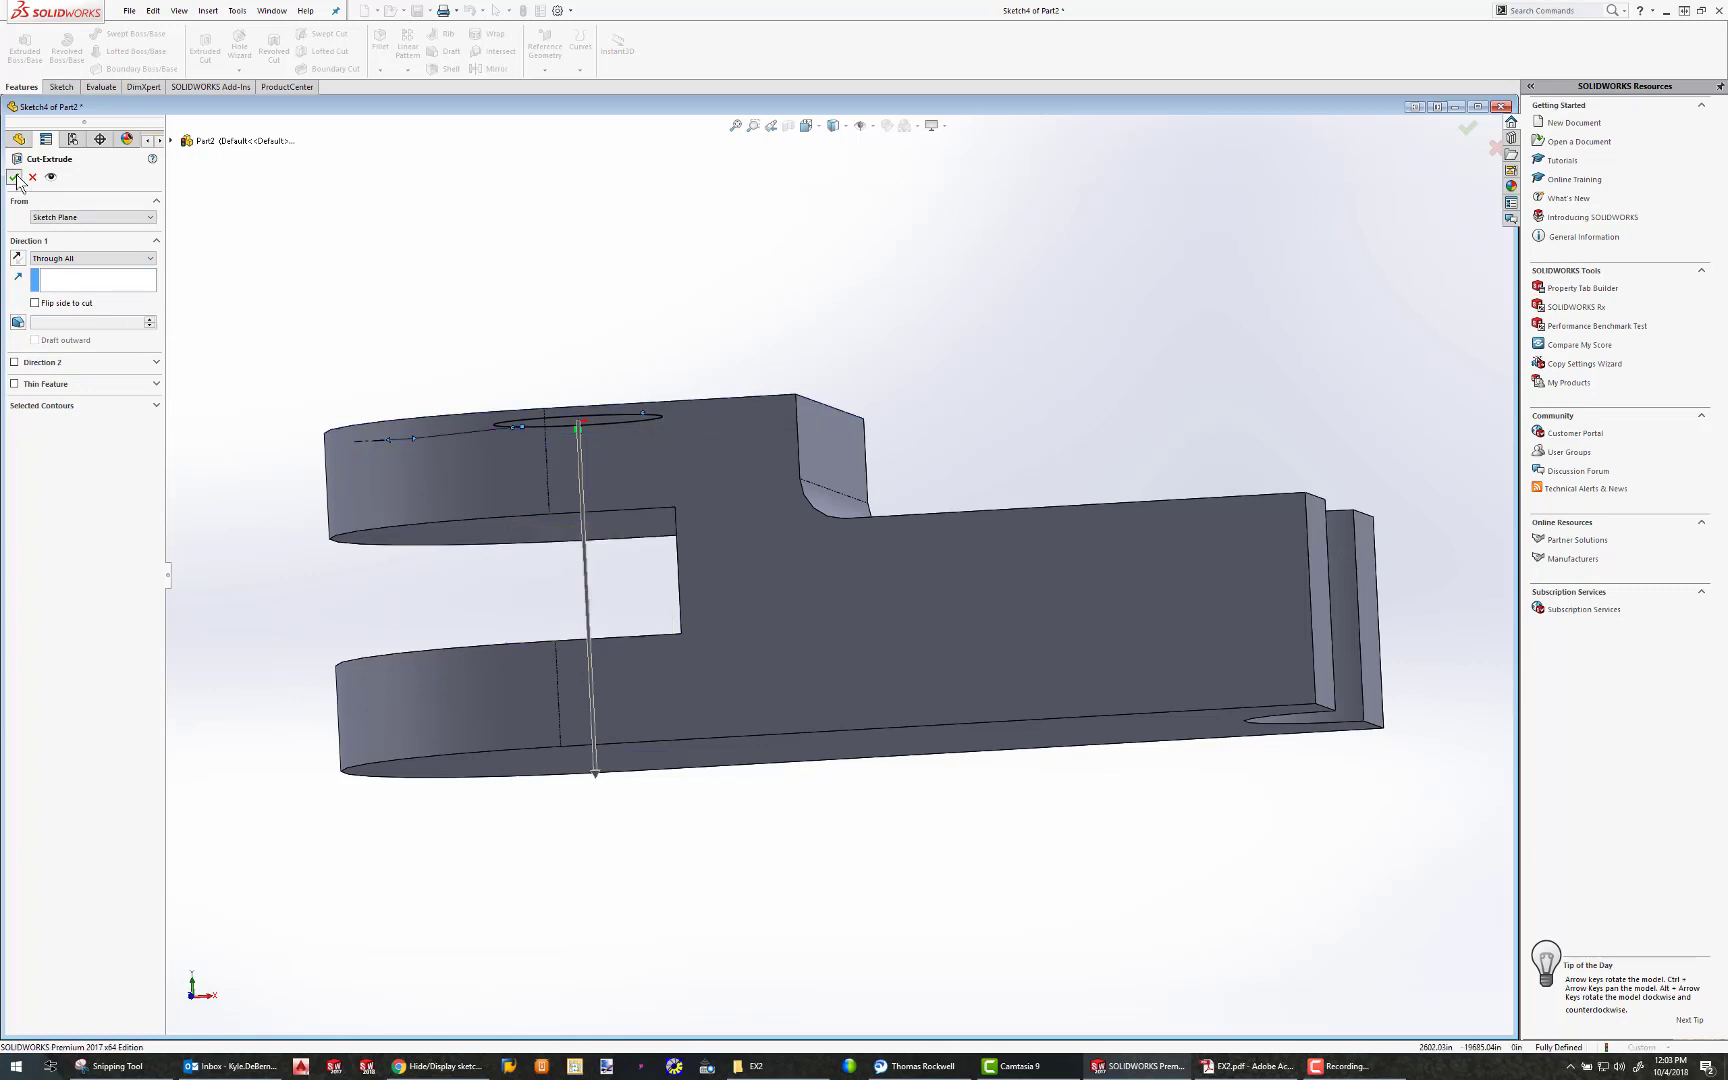
{"action": "middle_click_drag", "start_coordinate": [688, 447], "coordinate": [703, 490]}
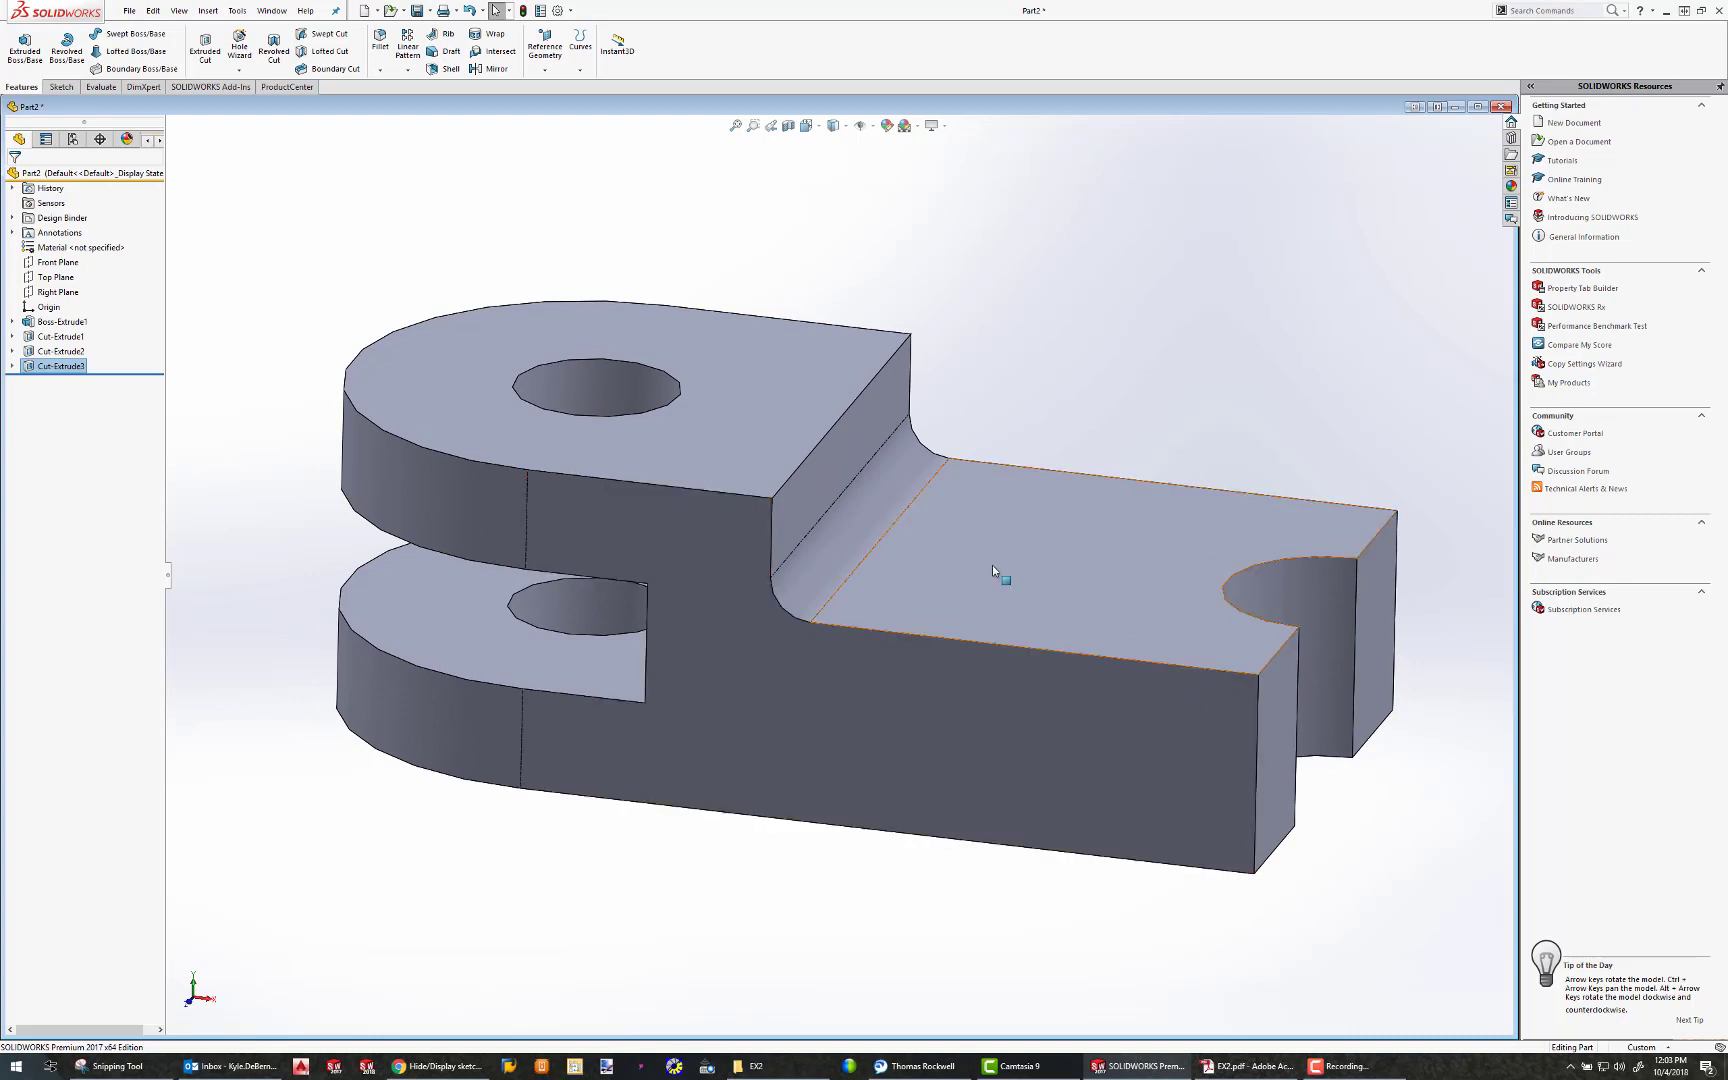
{"action": "middle_click_drag", "start_coordinate": [1045, 565], "coordinate": [1033, 575]}
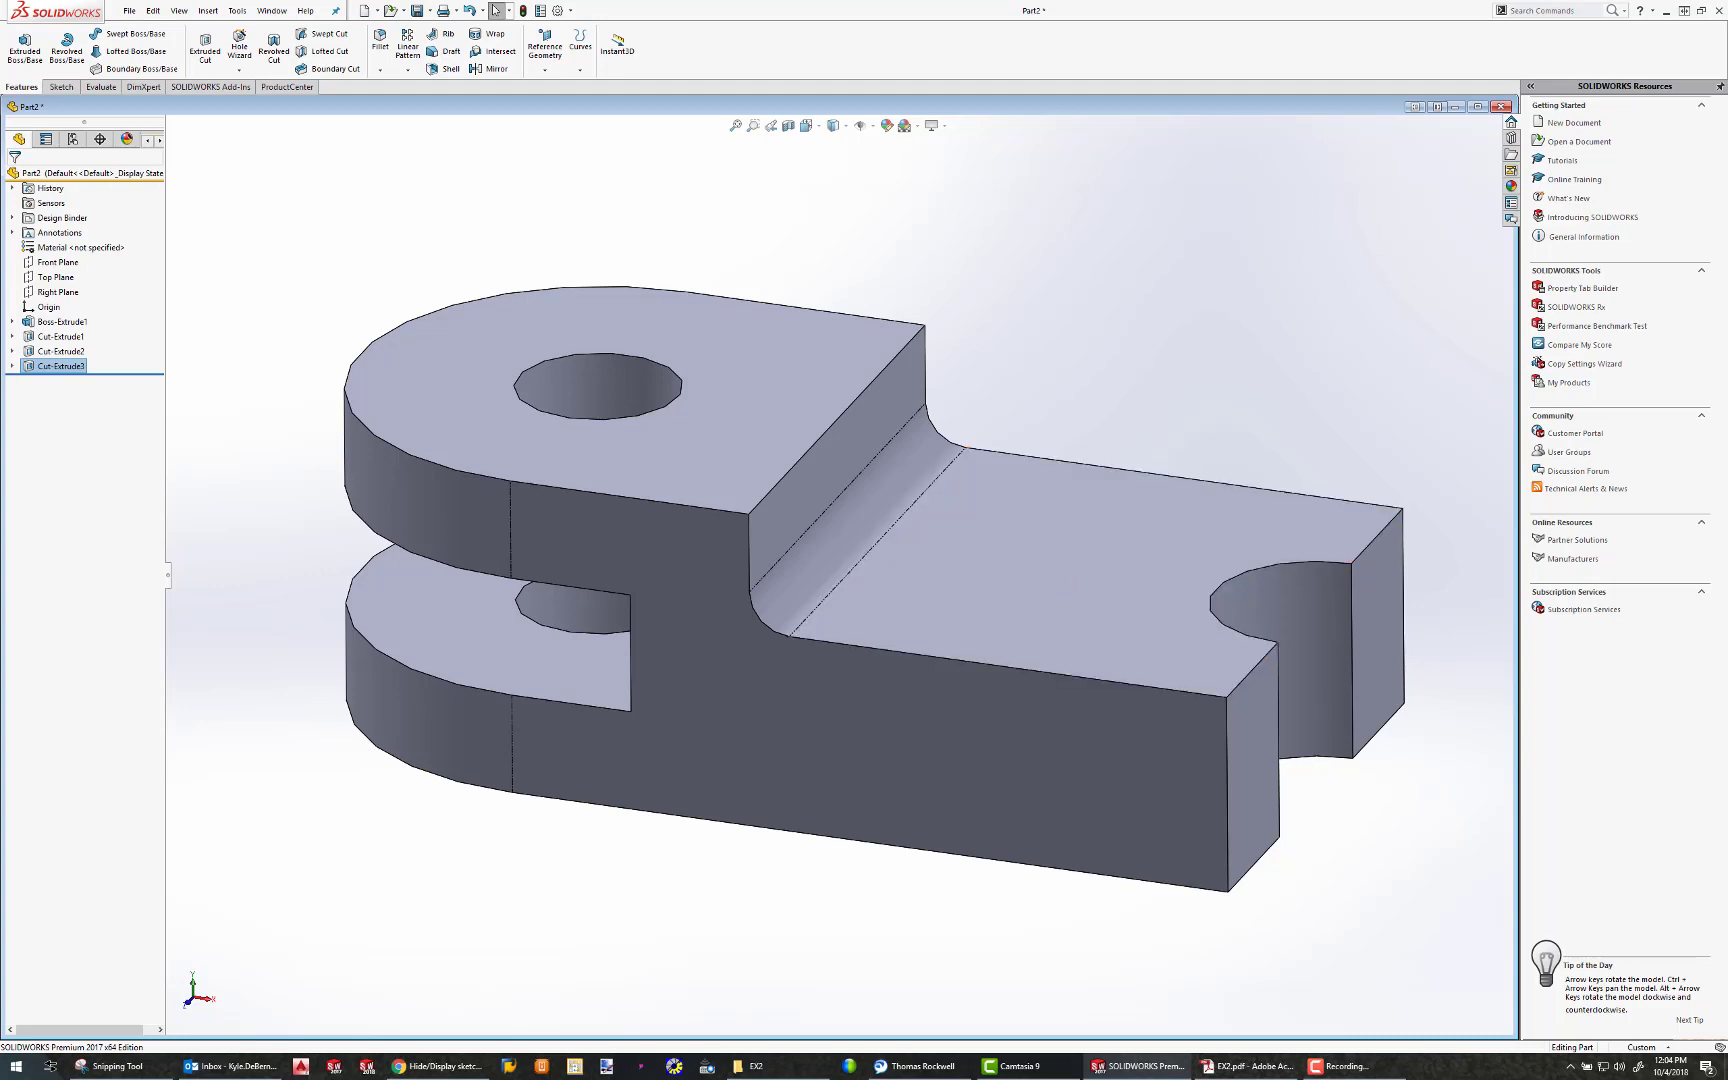
Switch to the EX2.pdf drawing in Adobe Acrobat and examine the counterbored hole's callout
{"action": "key", "text": "alt+Tab"}
{"action": "left_click_drag", "start_coordinate": [721, 215], "coordinate": [591, 201]}
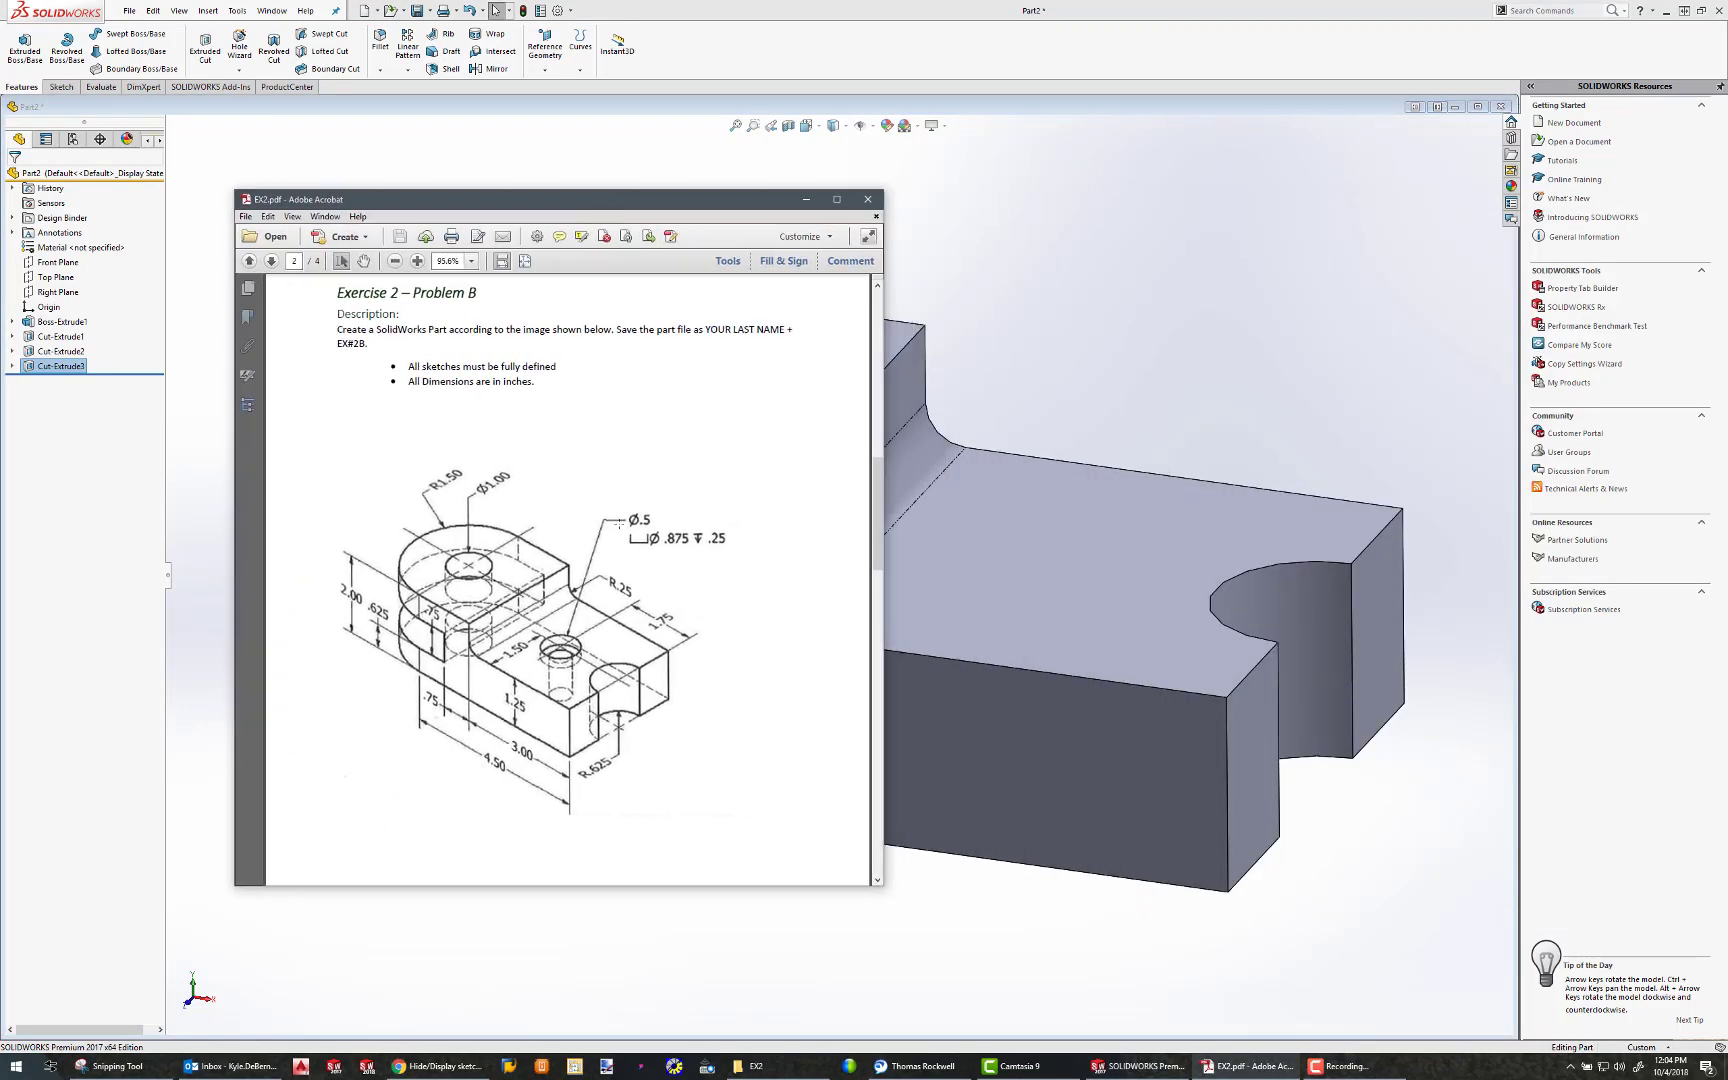
{"action": "left_click_drag", "start_coordinate": [590, 491], "coordinate": [764, 580]}
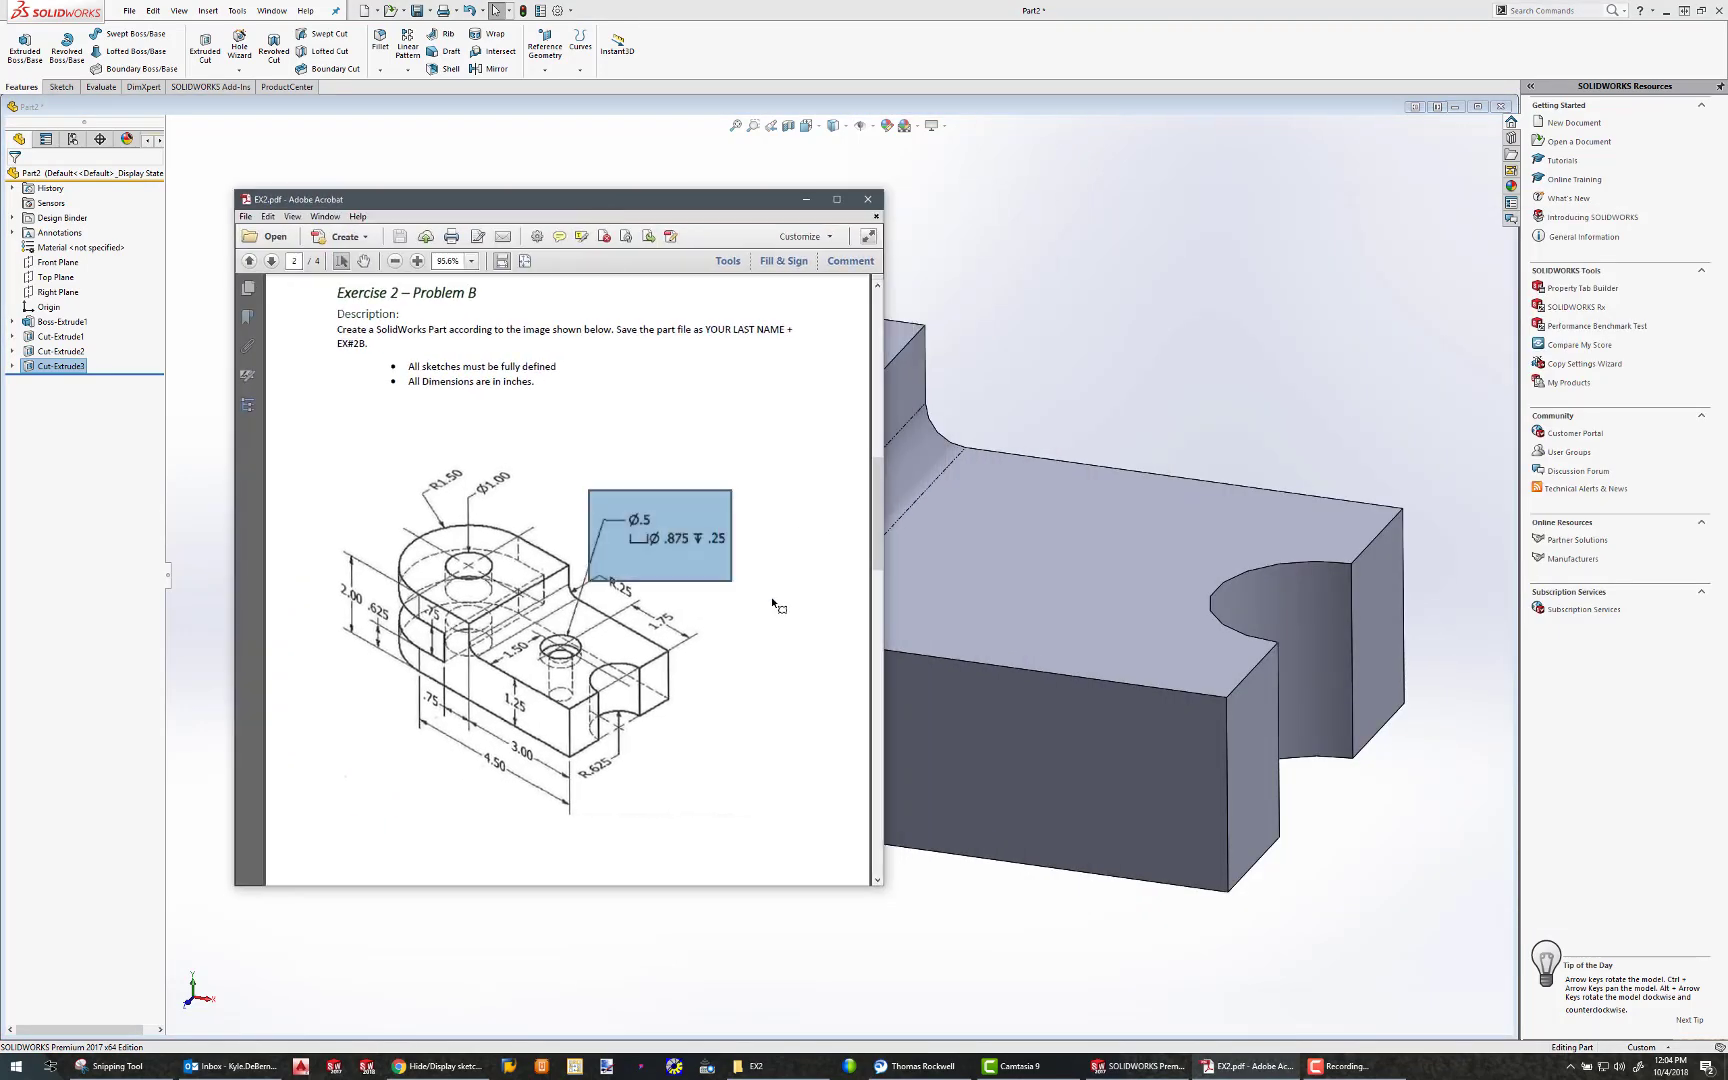
{"action": "left_click", "coordinate": [823, 344]}
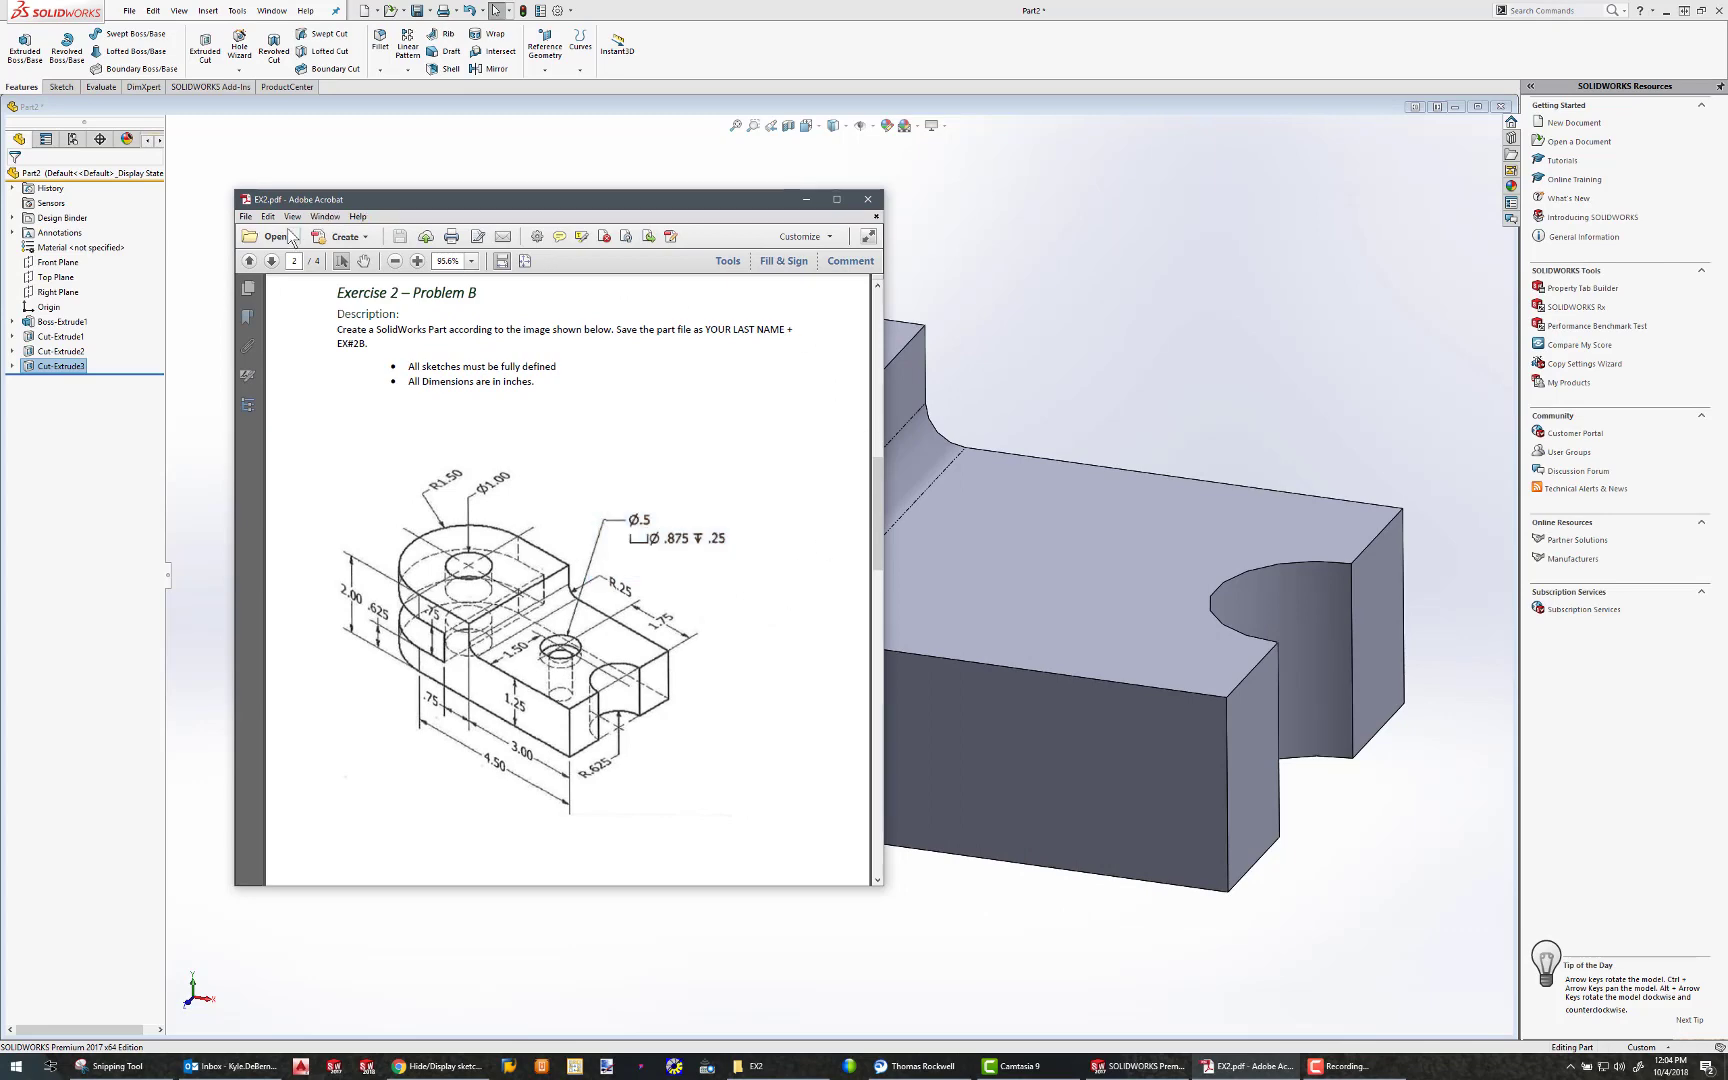
{"action": "left_click_drag", "start_coordinate": [543, 203], "coordinate": [1727, 300]}
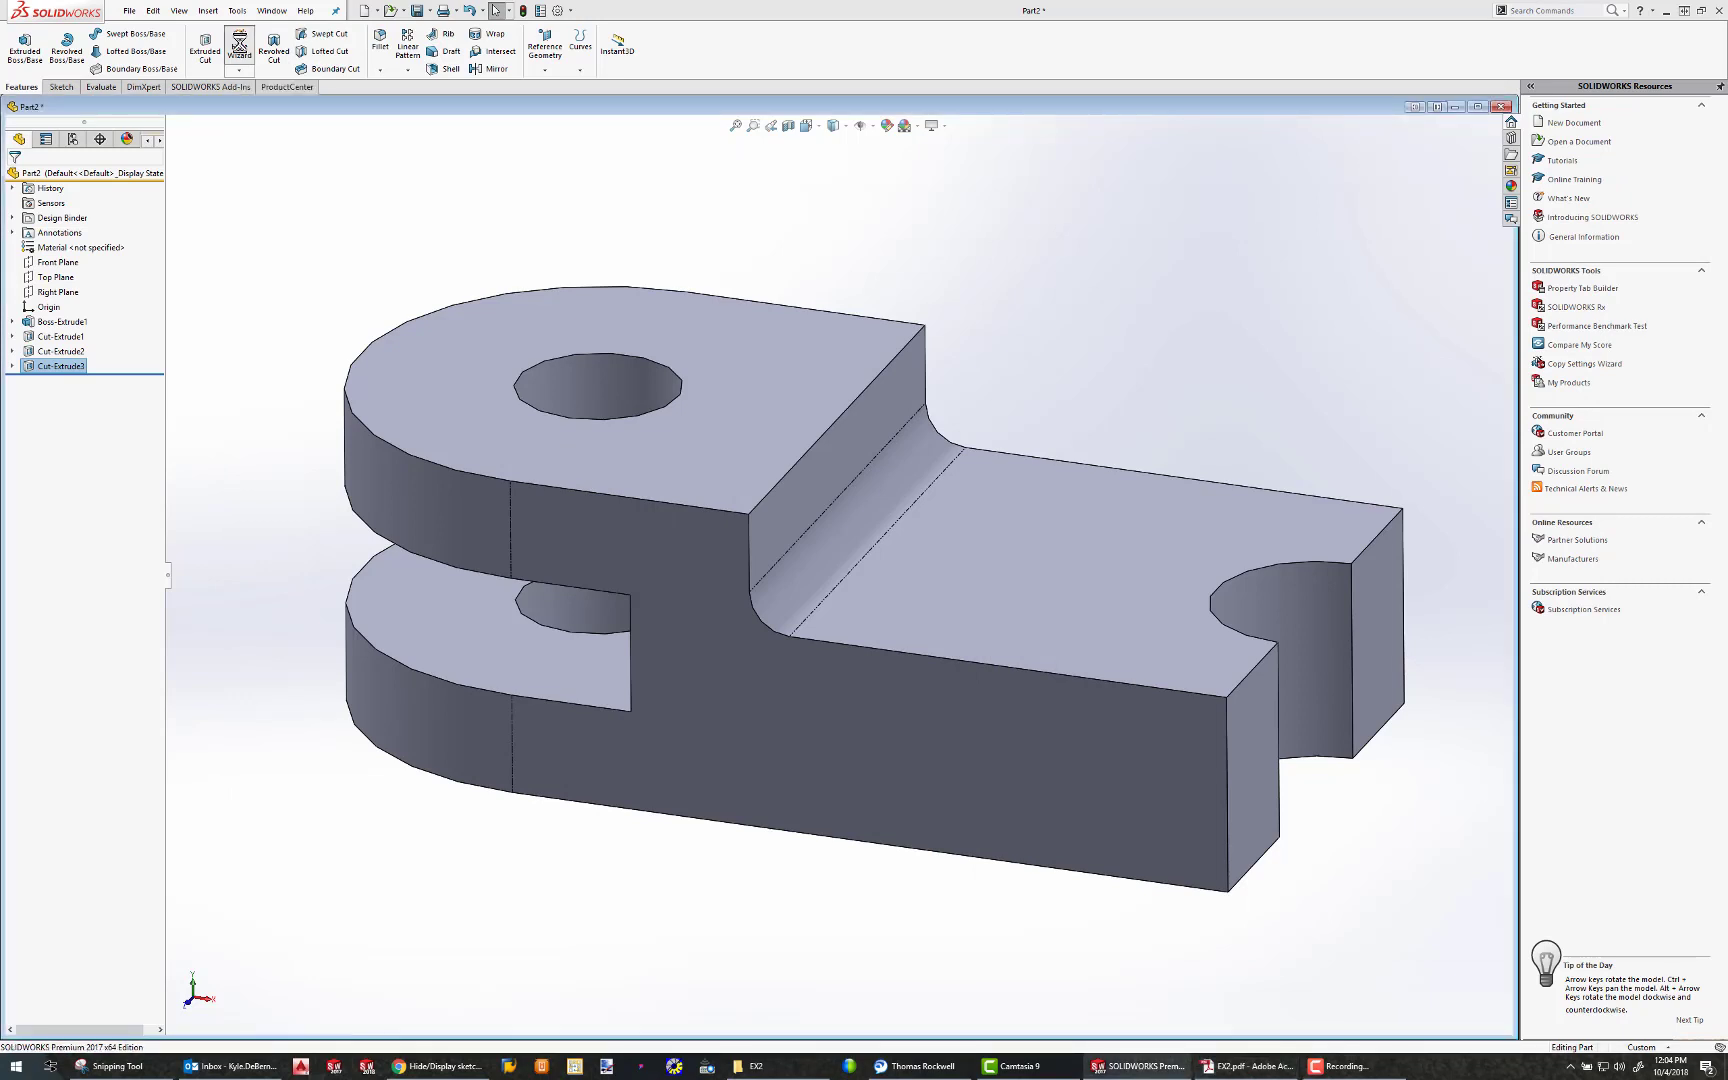
Start a Hole Wizard hole of type Counterbore, keeping the custom sizing values for the new hole type
{"action": "left_click", "coordinate": [239, 42]}
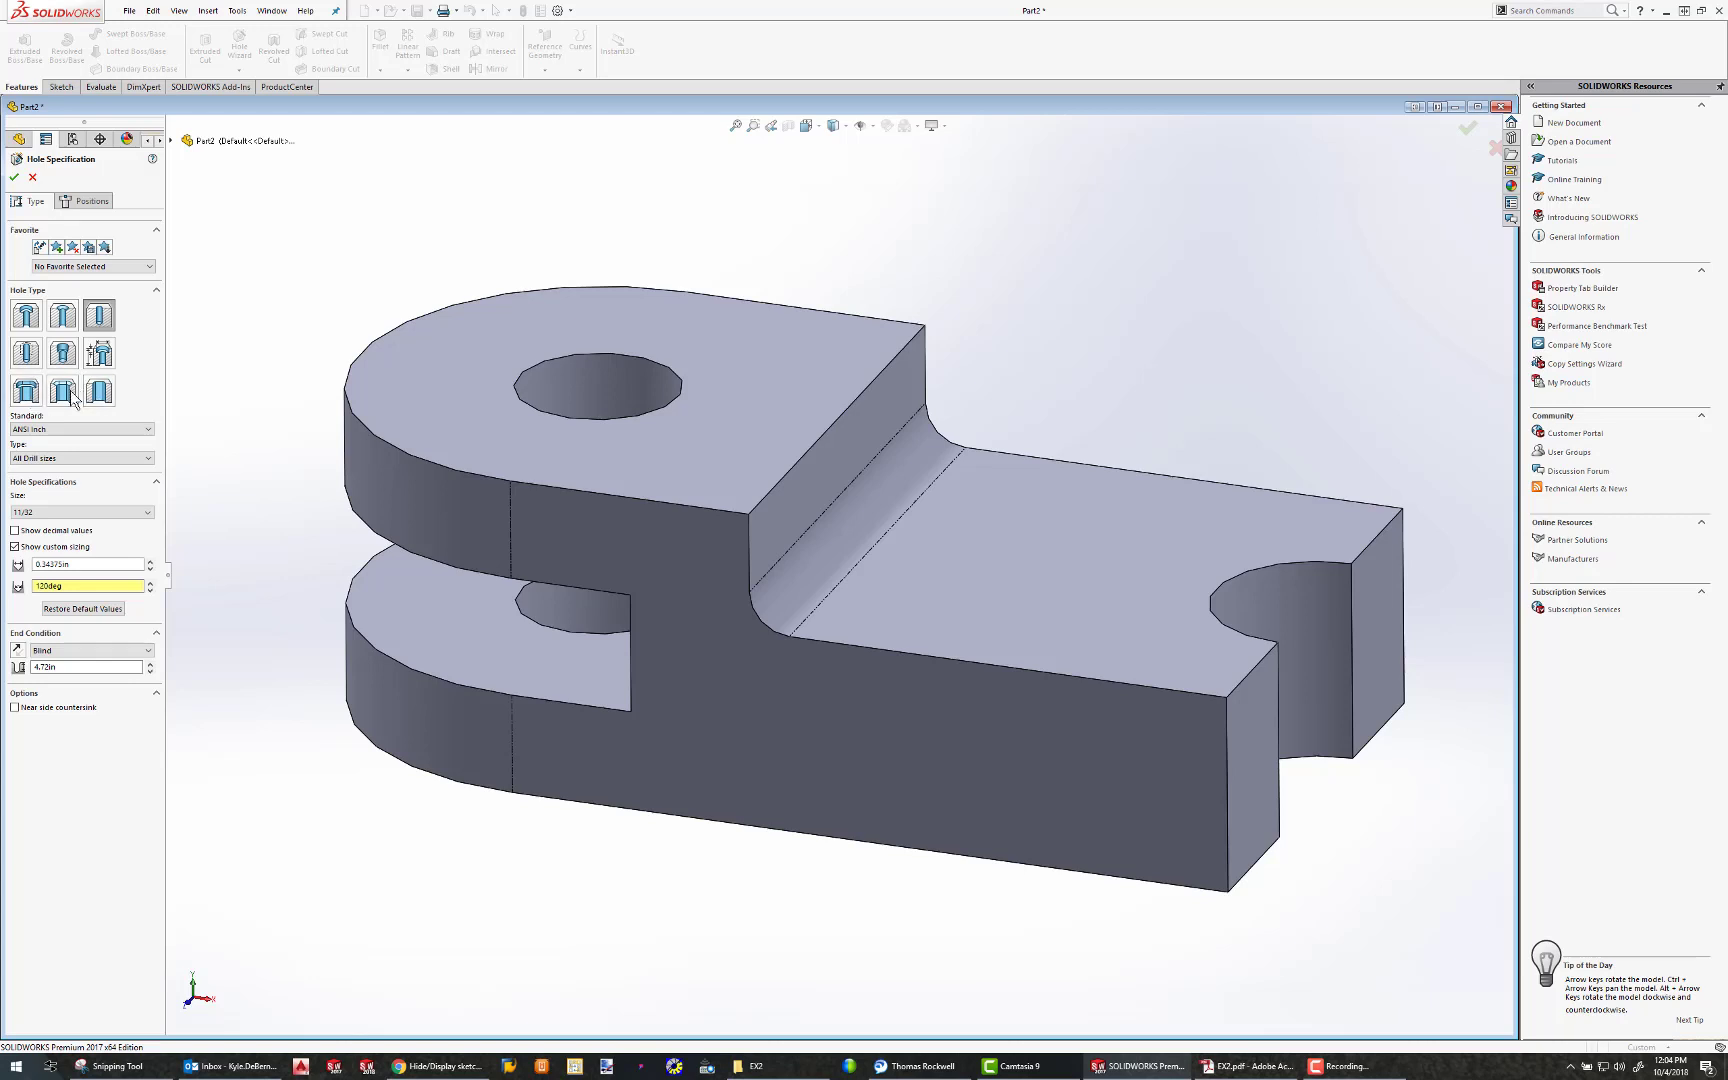
{"action": "left_click", "coordinate": [27, 317]}
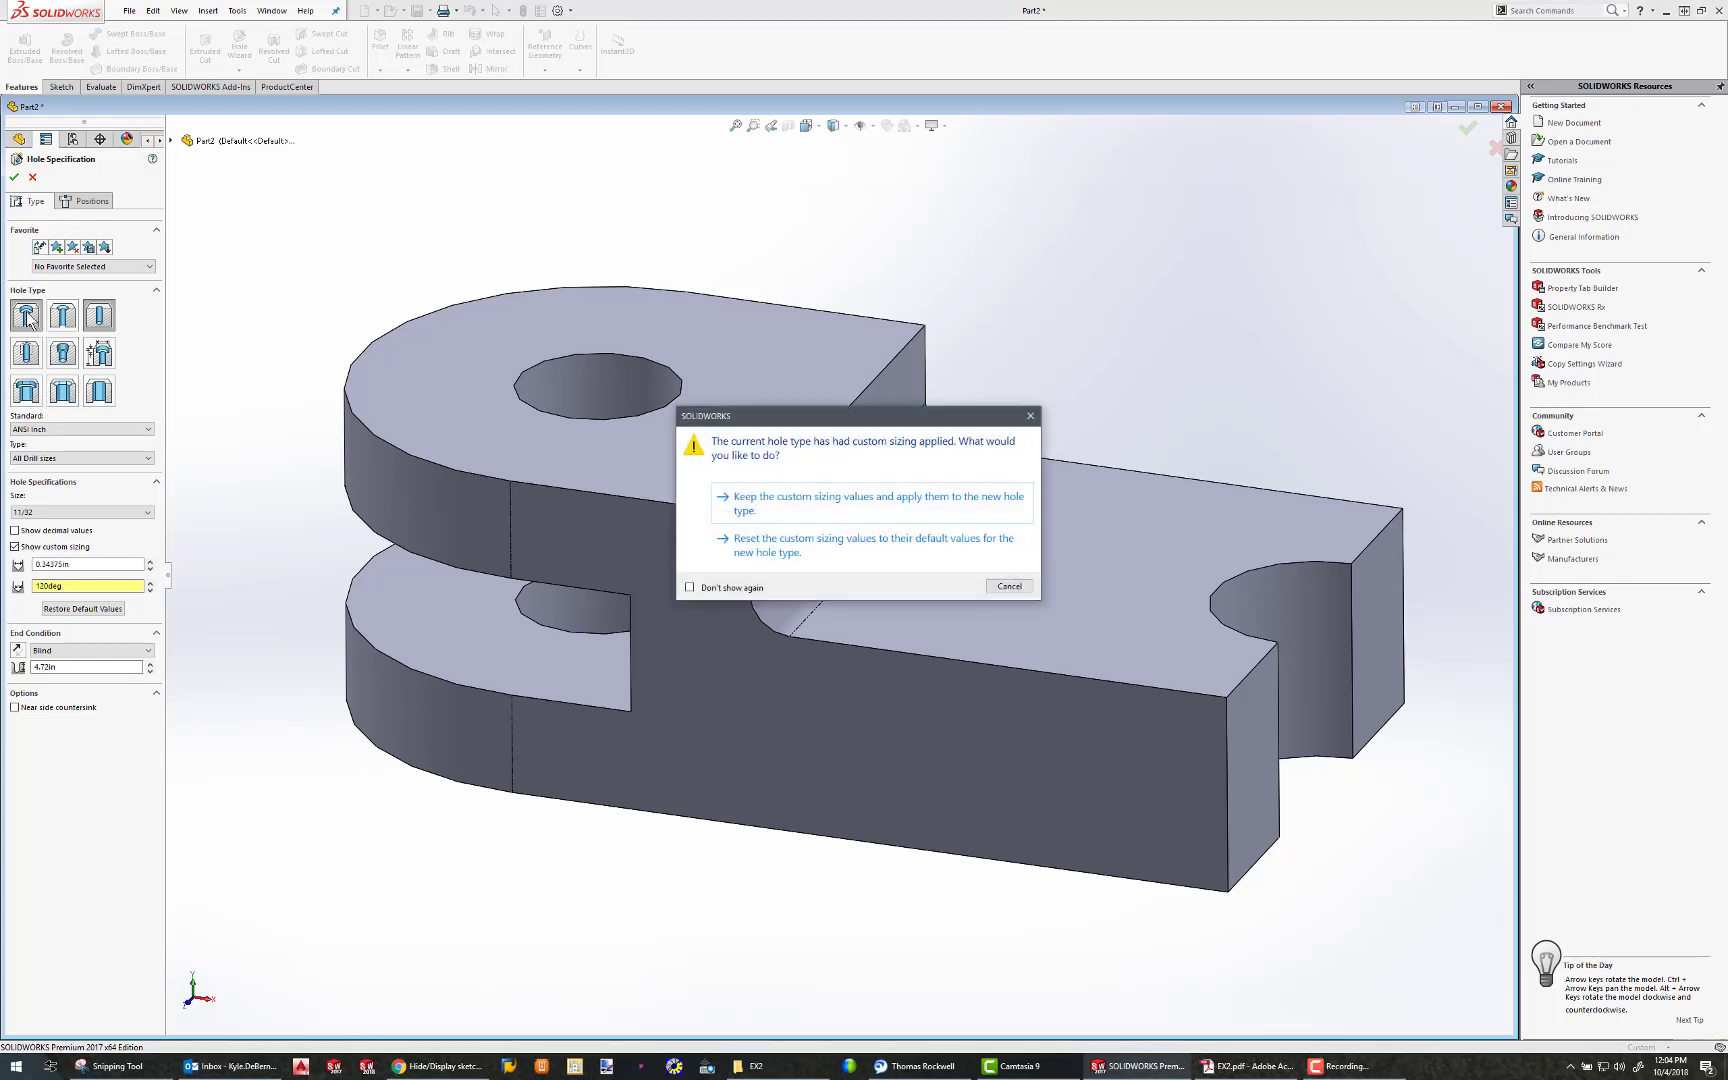
{"action": "left_click", "coordinate": [870, 505]}
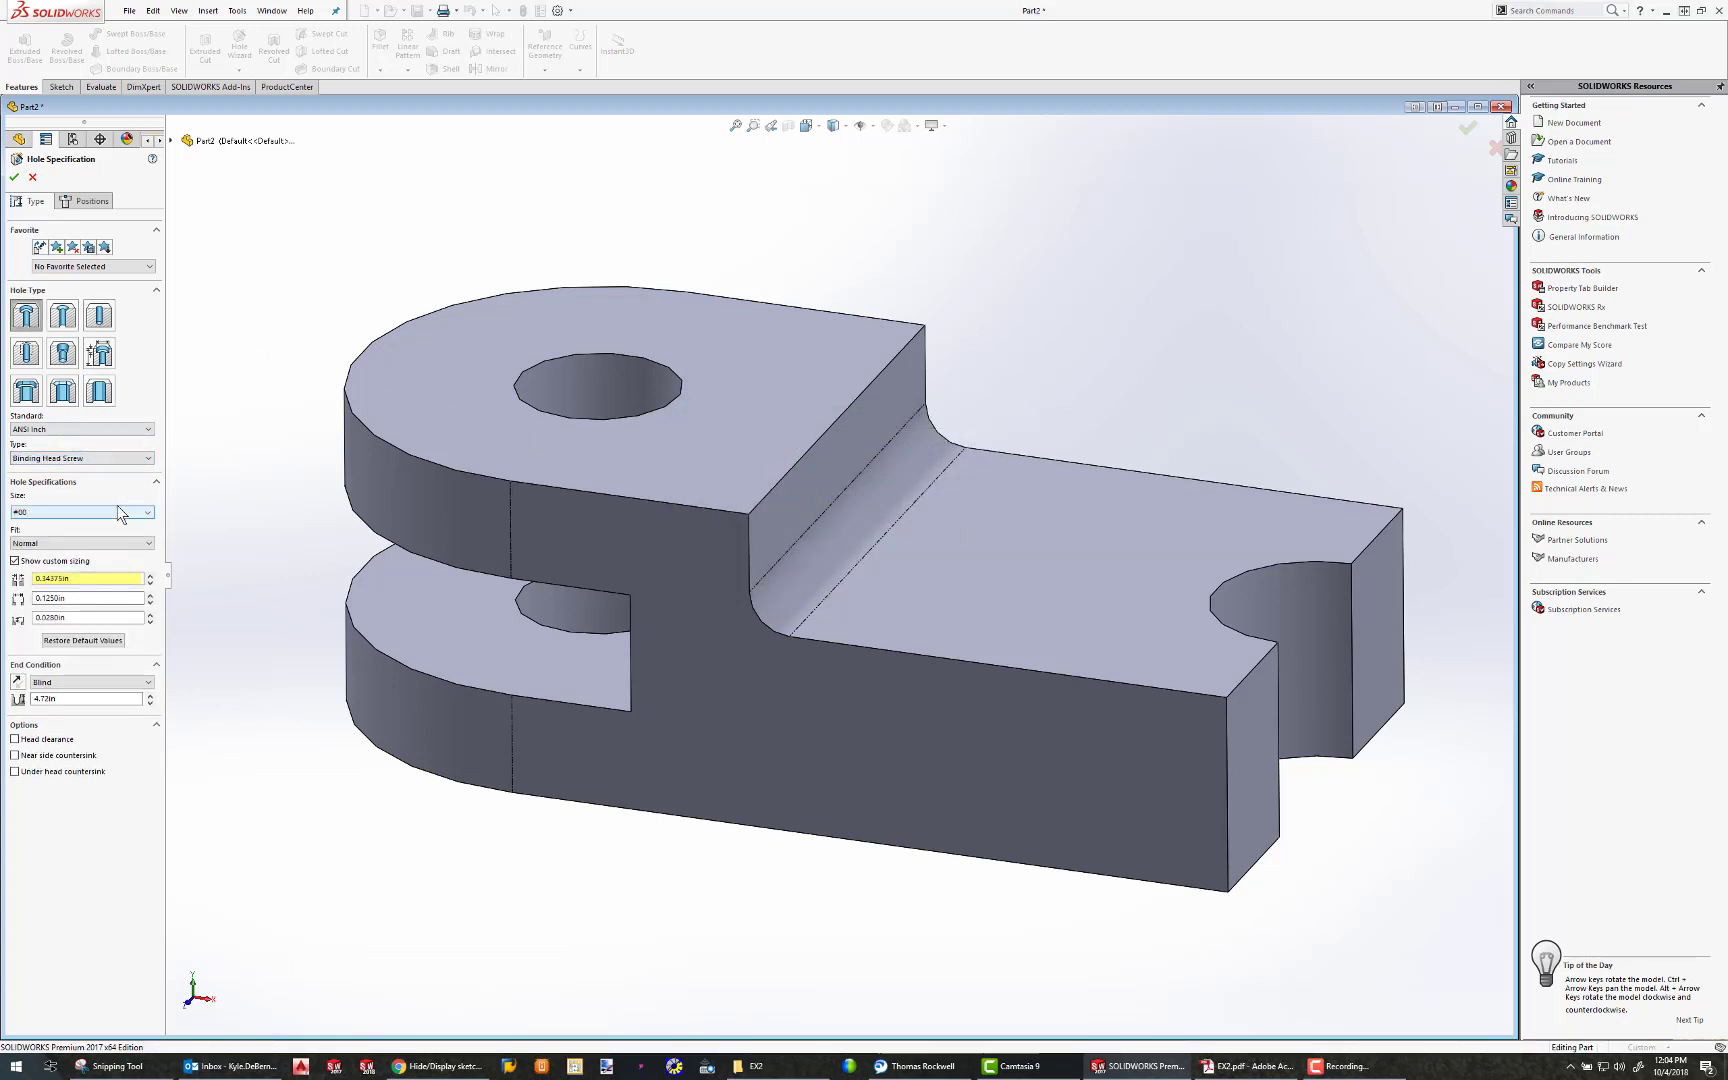
{"action": "left_click", "coordinate": [103, 460]}
{"action": "scroll", "coordinate": [60, 500], "scroll_direction": "down", "scroll_amount": 1}
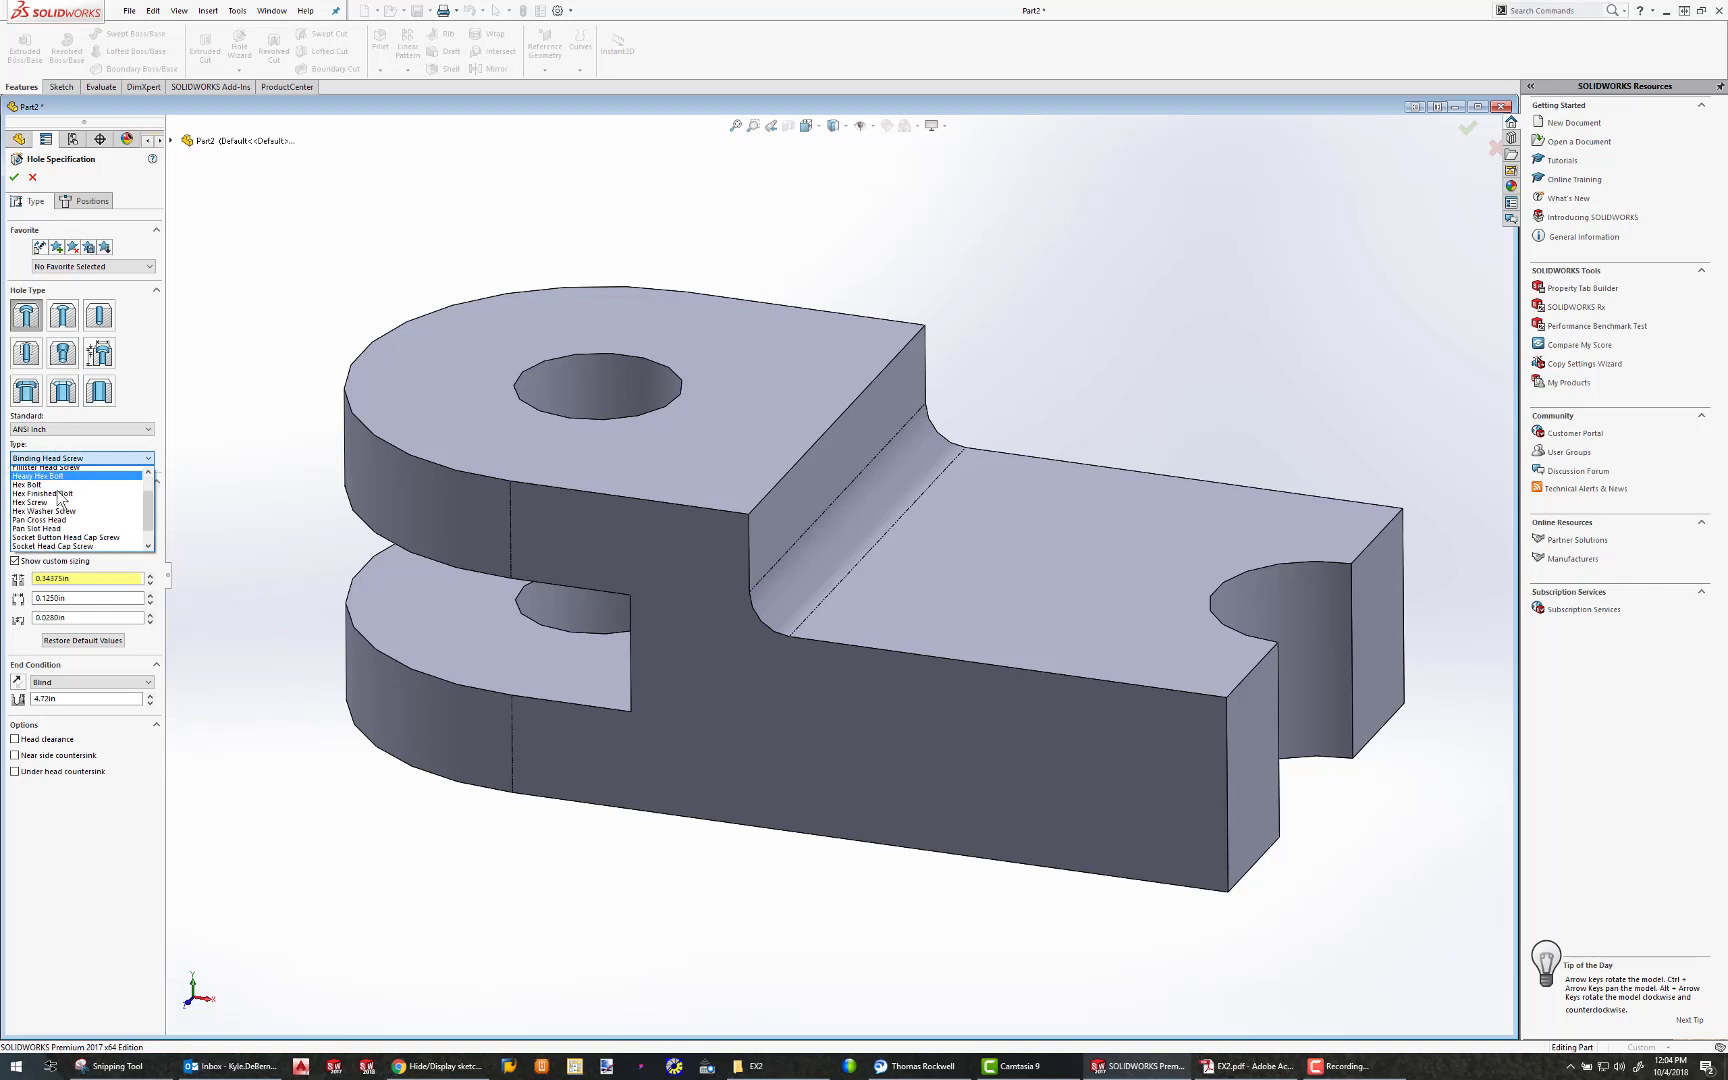
{"action": "left_click", "coordinate": [140, 455]}
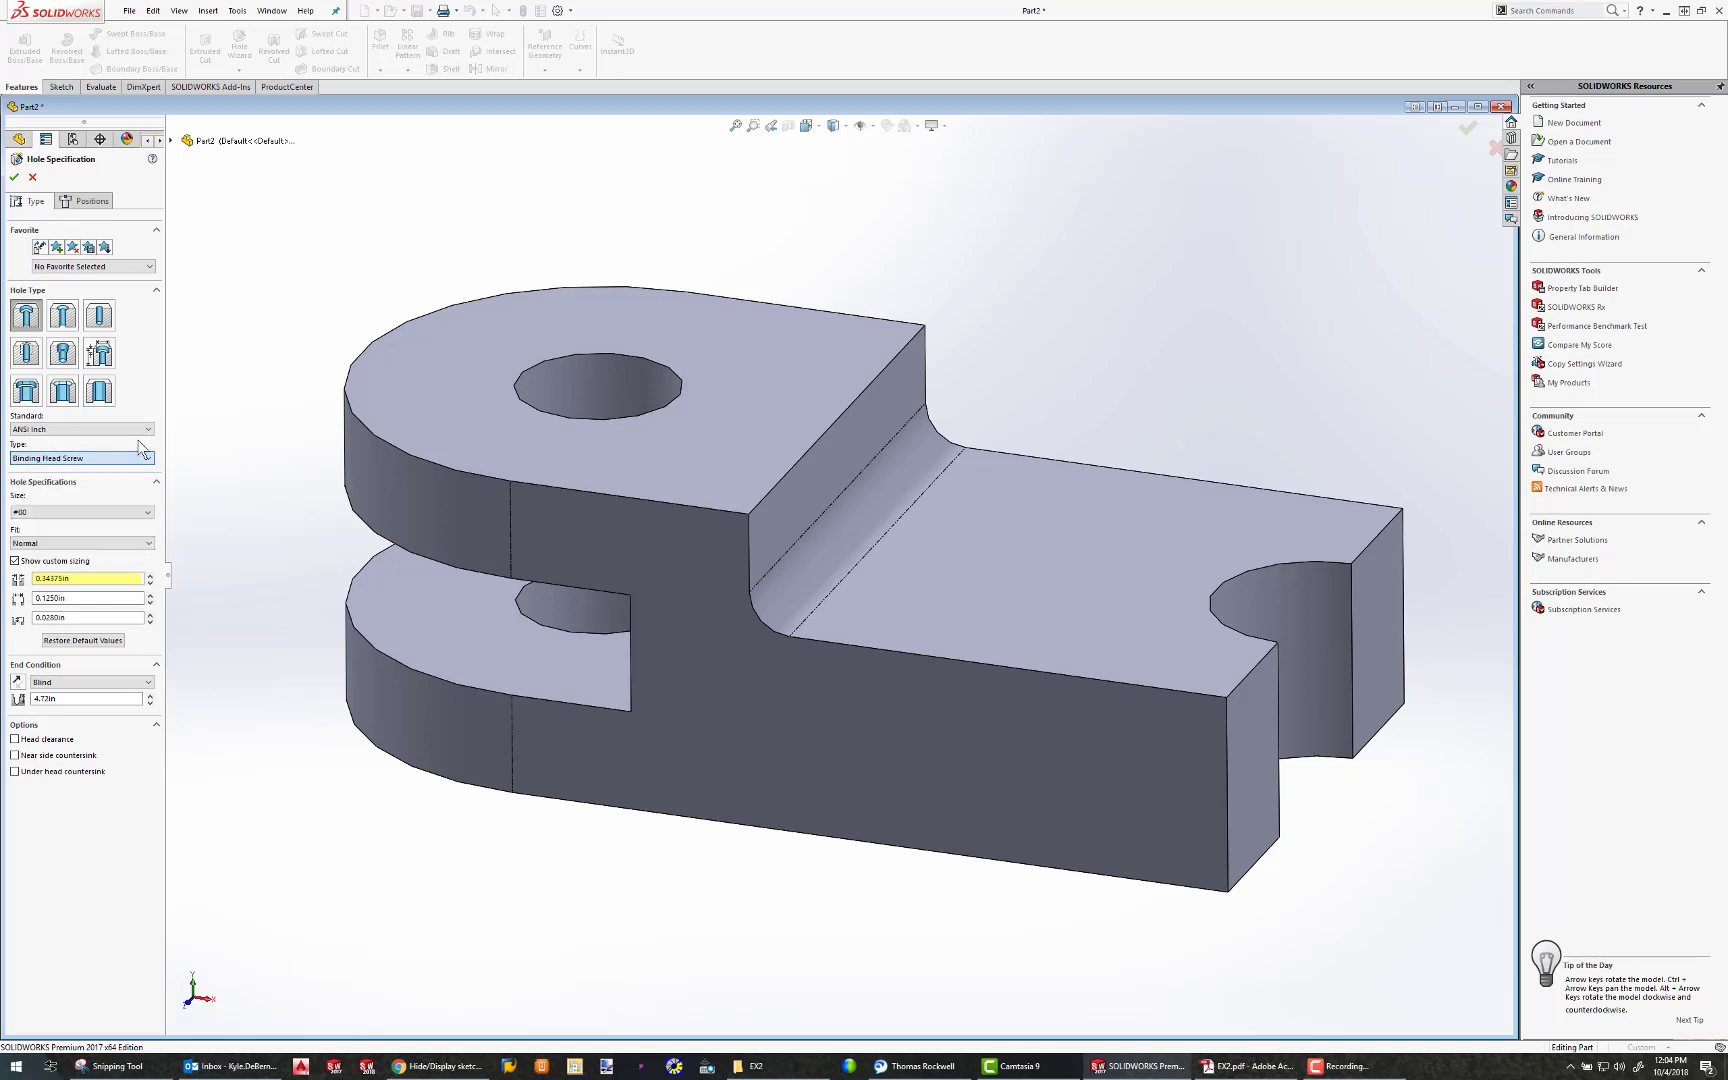
{"action": "left_click", "coordinate": [124, 511]}
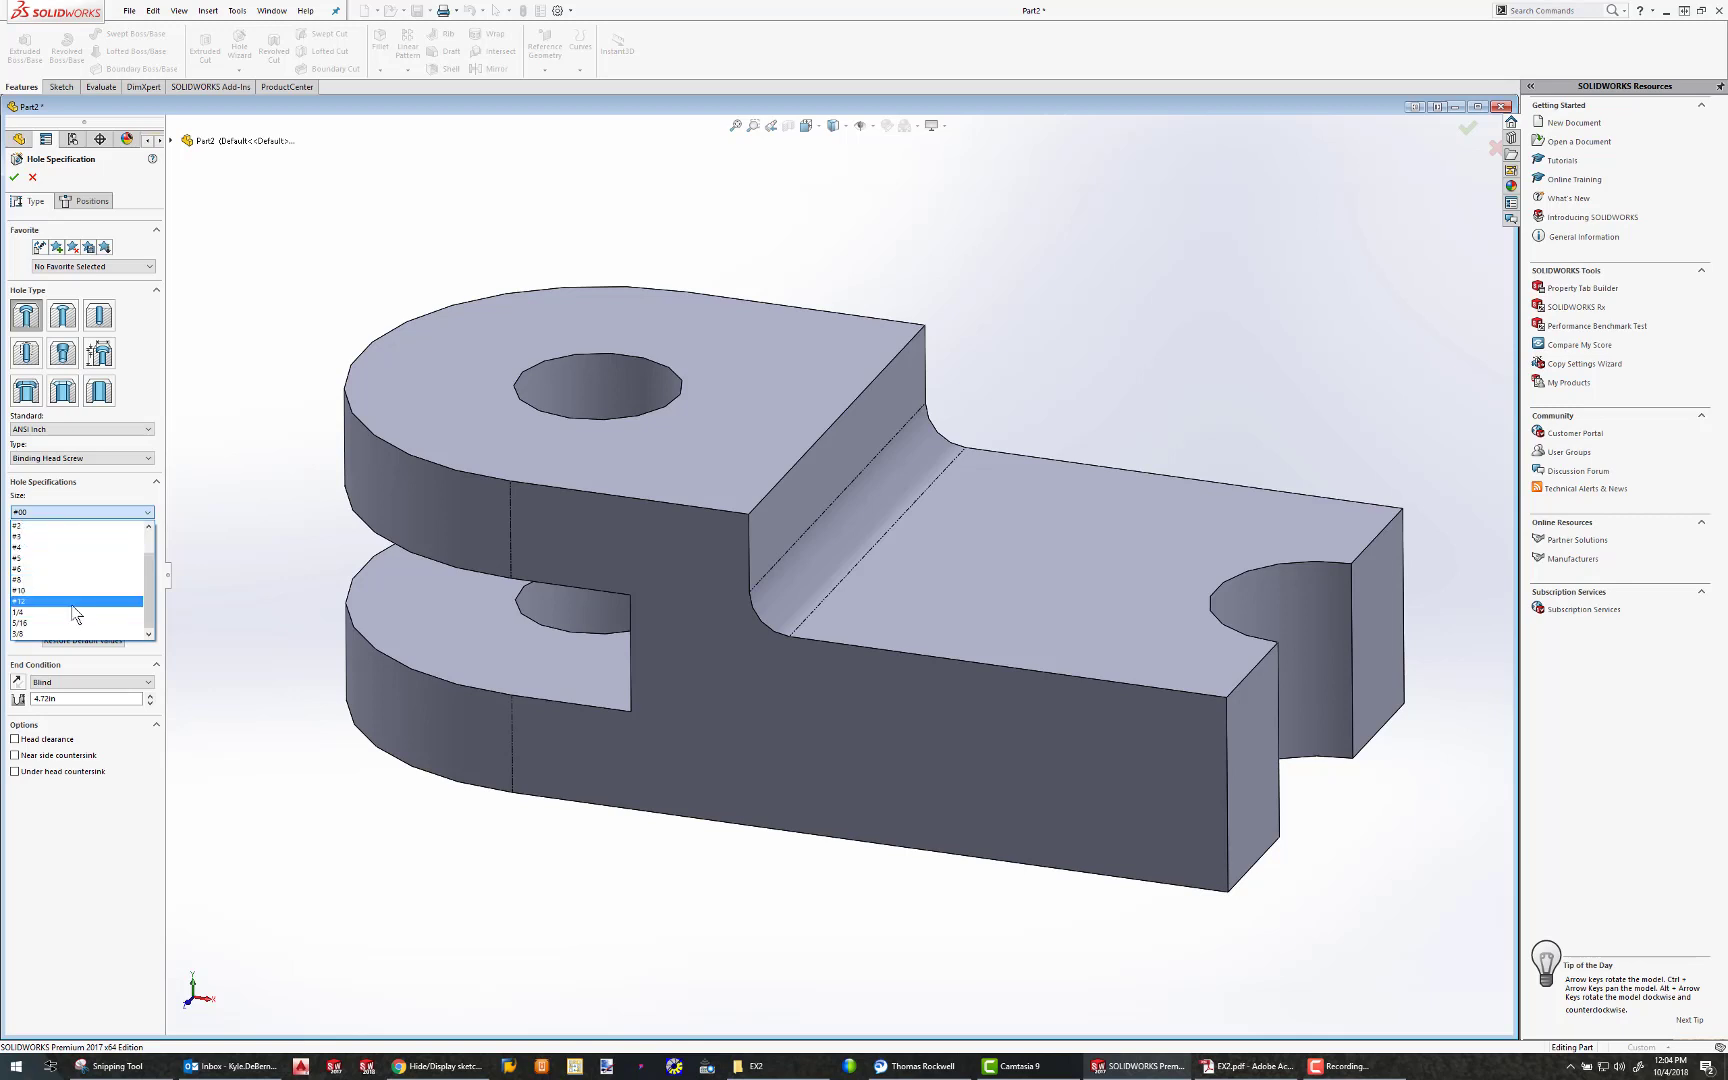
{"action": "left_click", "coordinate": [94, 494]}
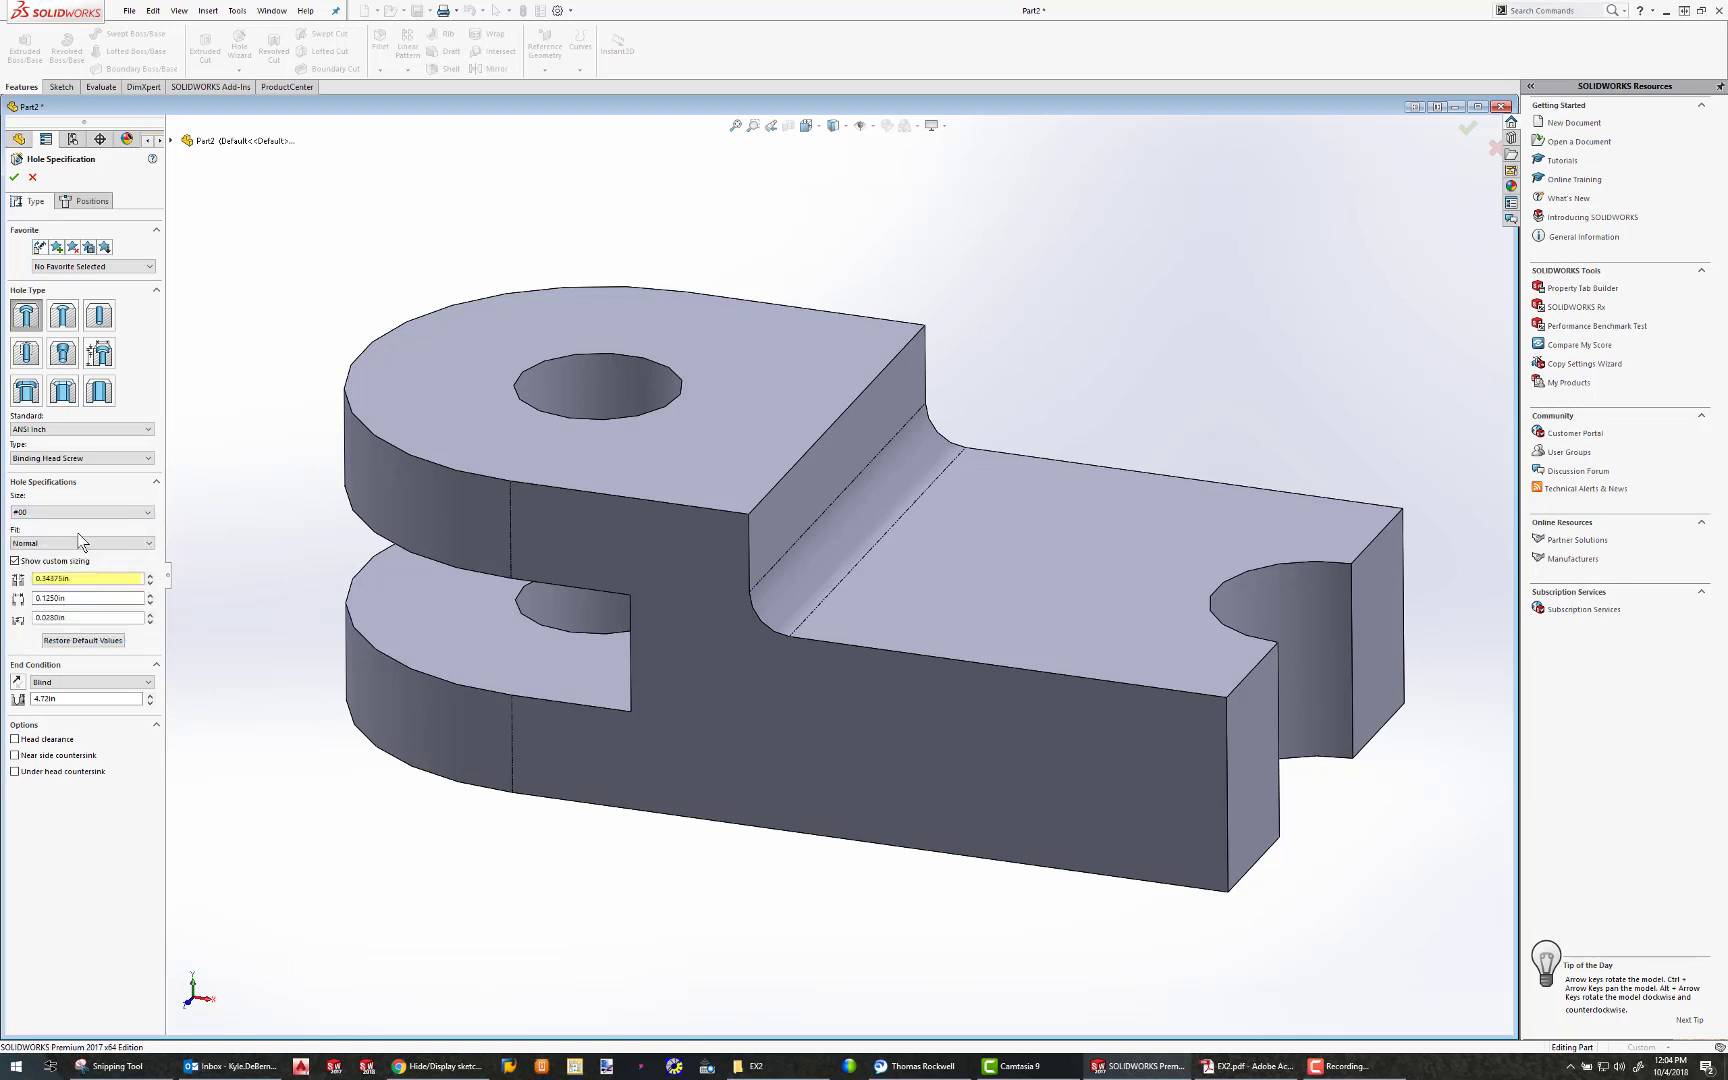
Following the EX2.pdf callout, set the through hole diameter to 0.5 in, counterbore diameter 0.875 in, counterbore depth 0.25 in, and end condition Through All
{"action": "left_click_drag", "start_coordinate": [1727, 121], "coordinate": [780, 166]}
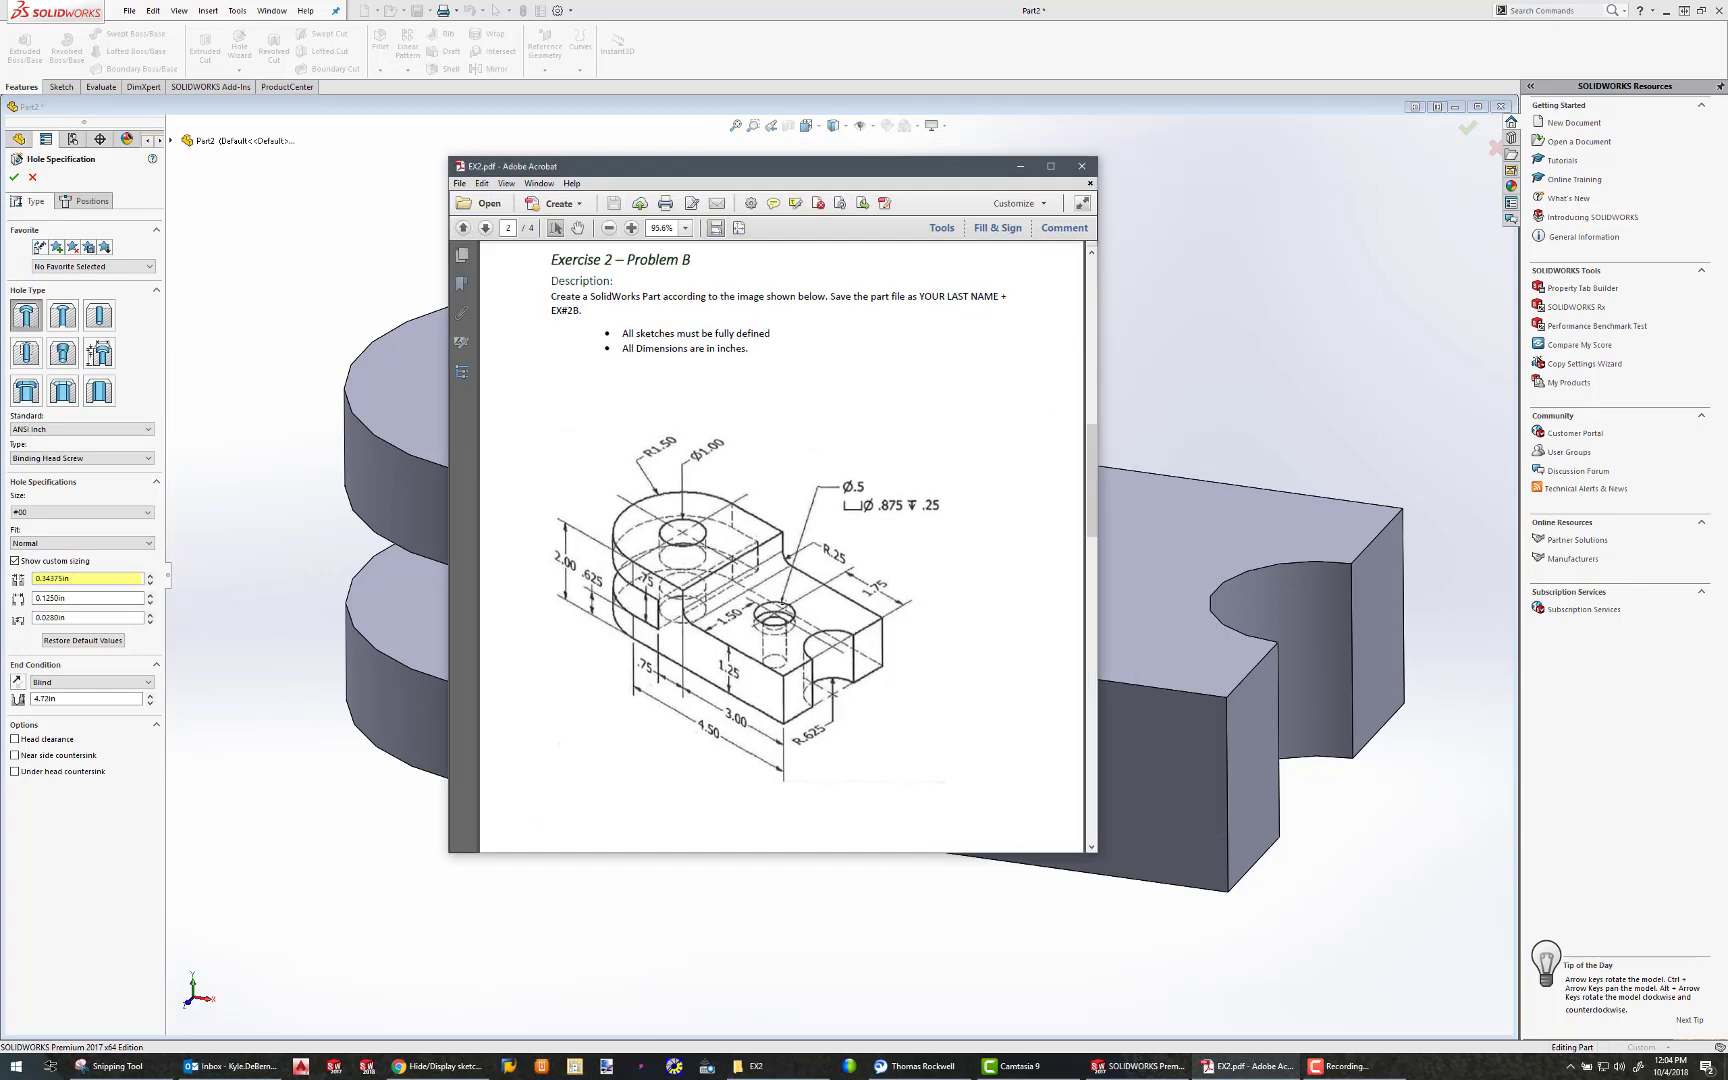
{"action": "left_click_drag", "start_coordinate": [869, 172], "coordinate": [1727, 165]}
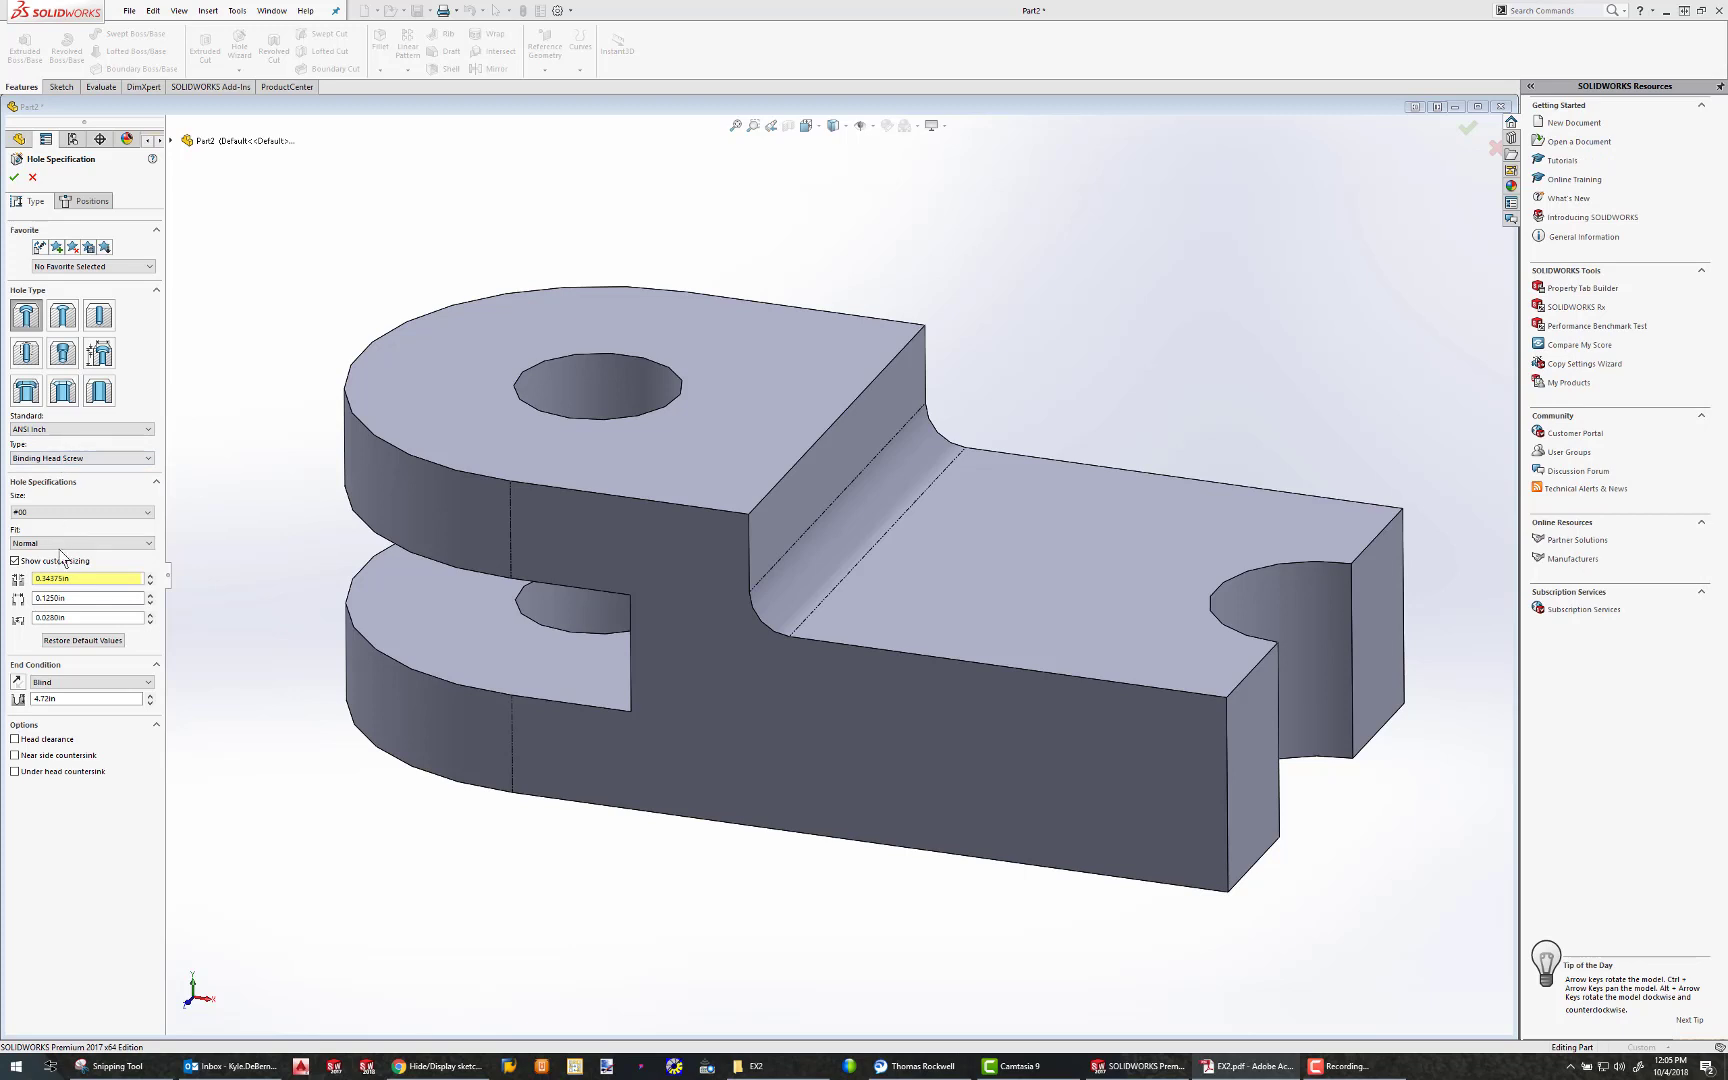
{"action": "double_click", "coordinate": [84, 578]}
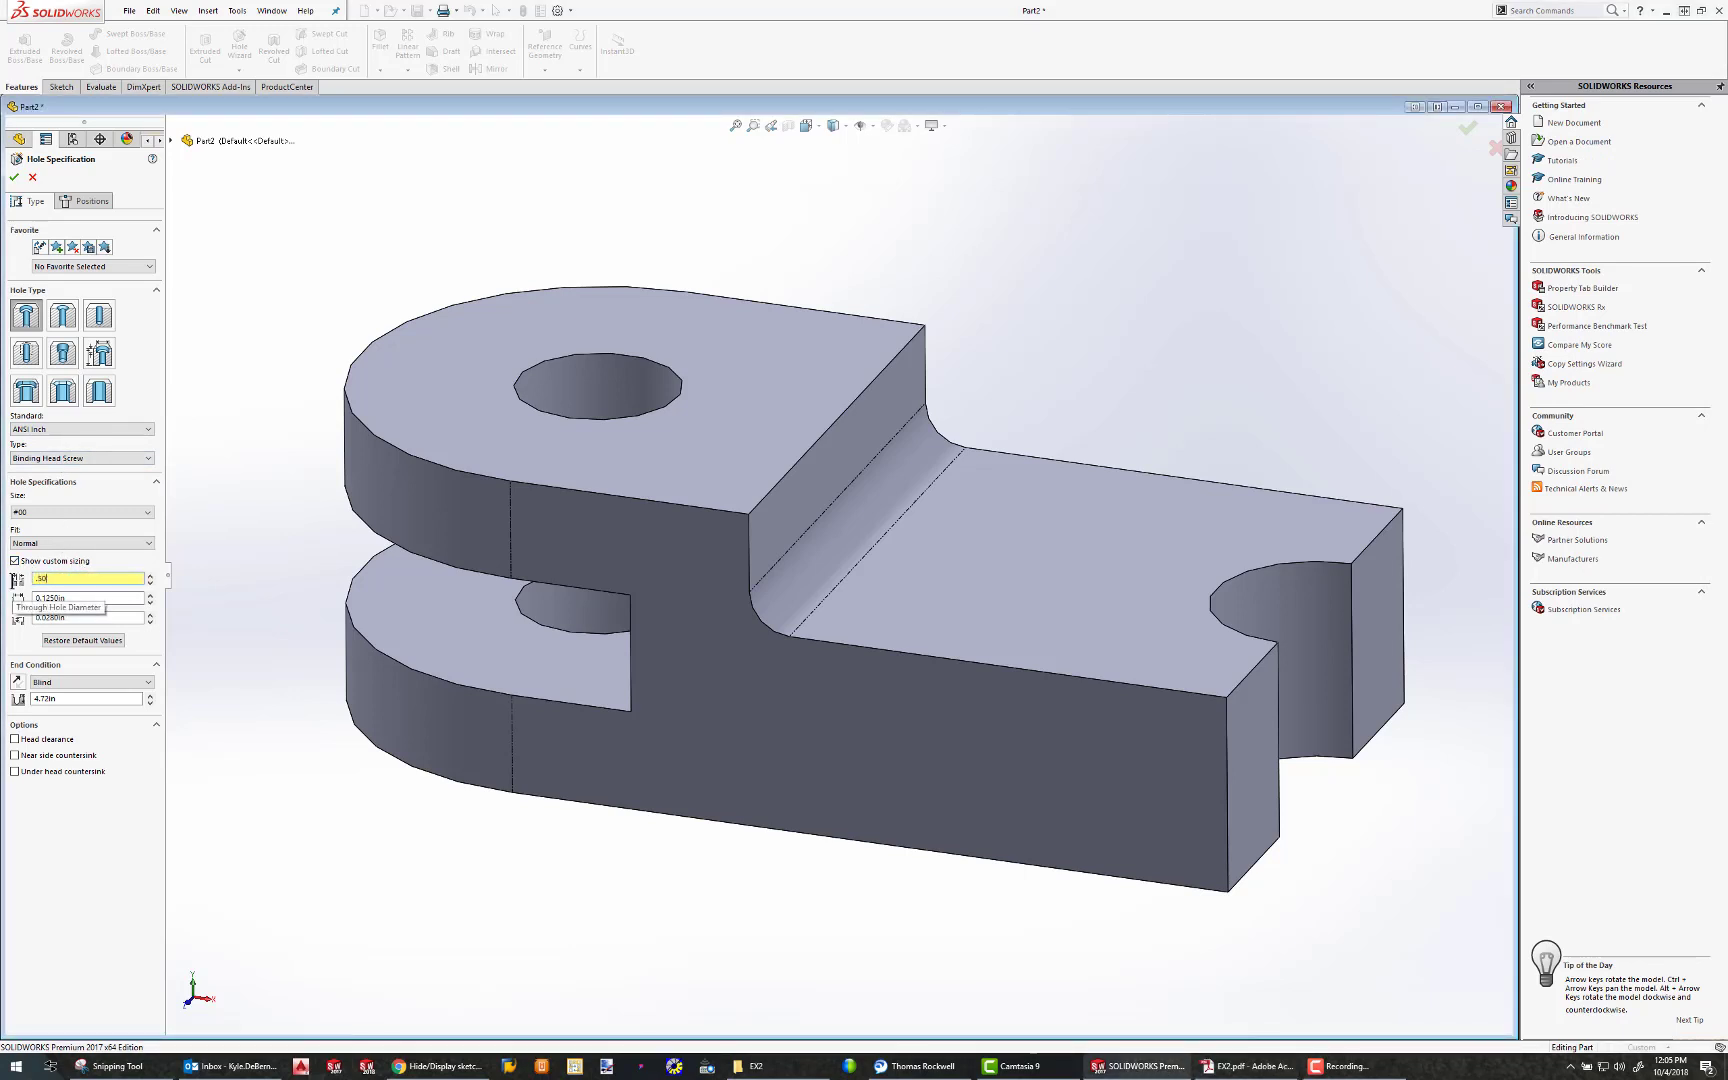
{"action": "left_click", "coordinate": [93, 598]}
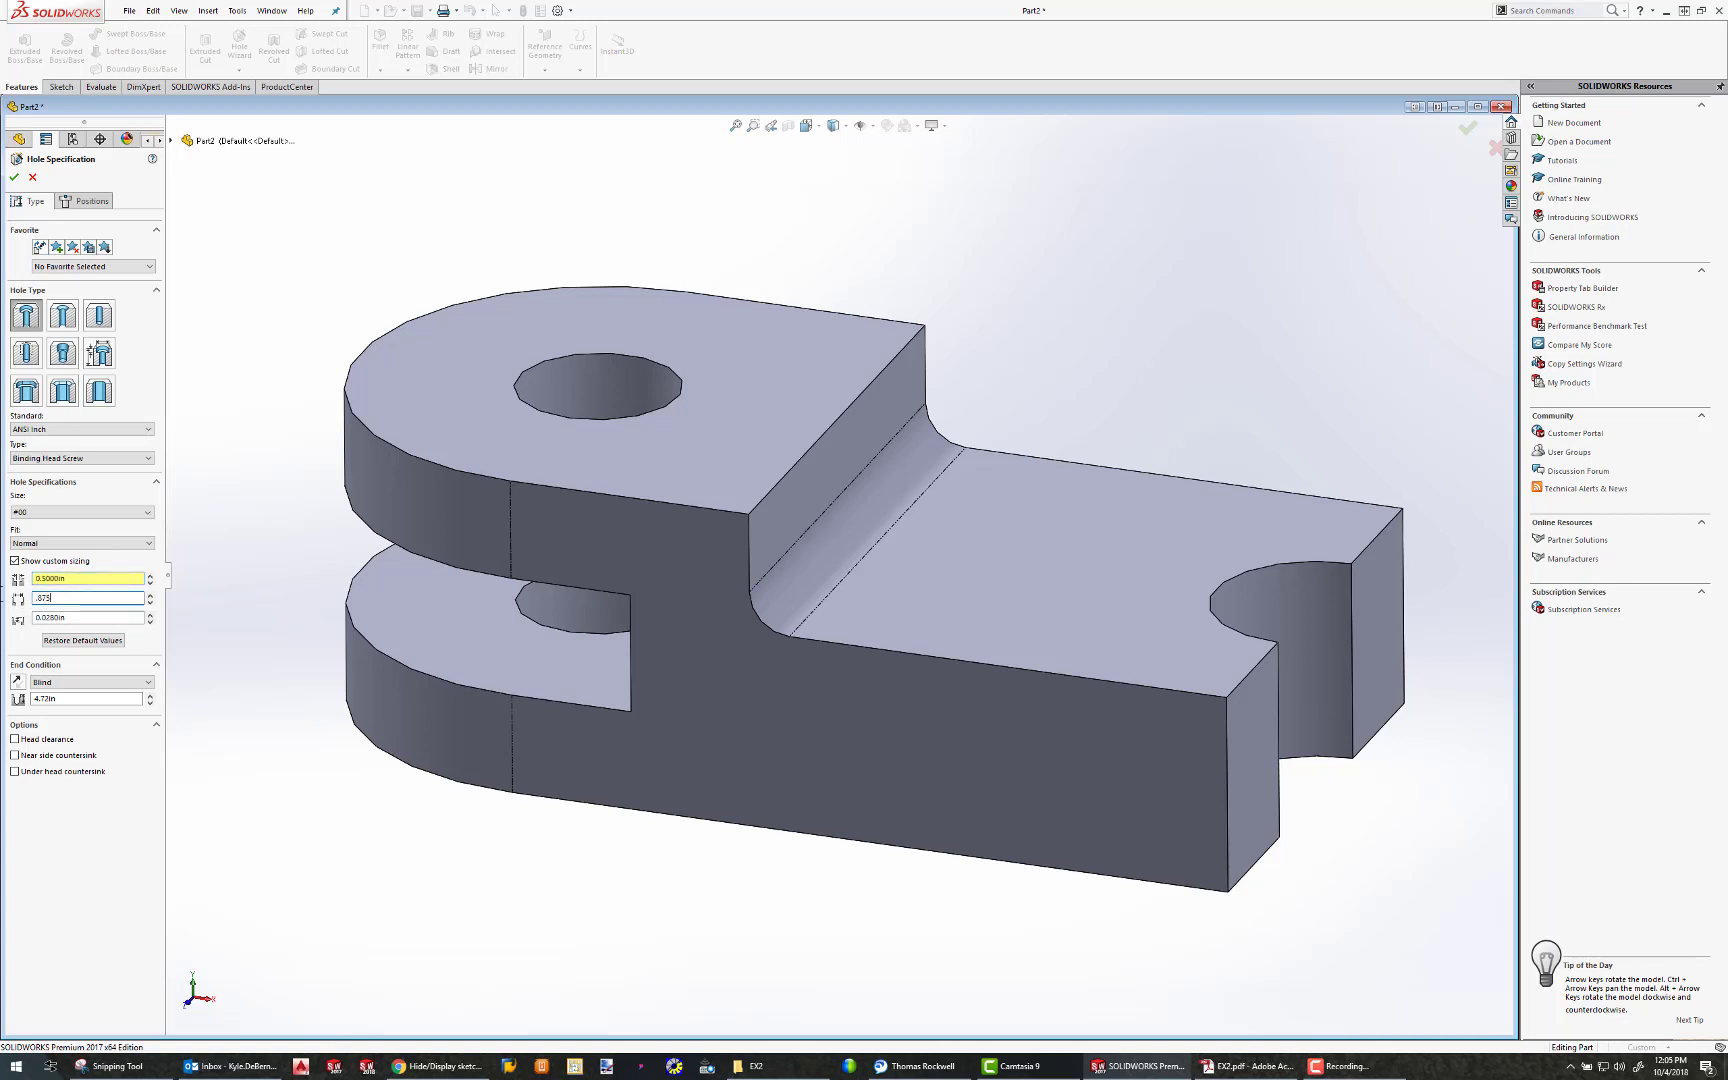
{"action": "left_click", "coordinate": [48, 616]}
{"action": "key", "text": "Return"}
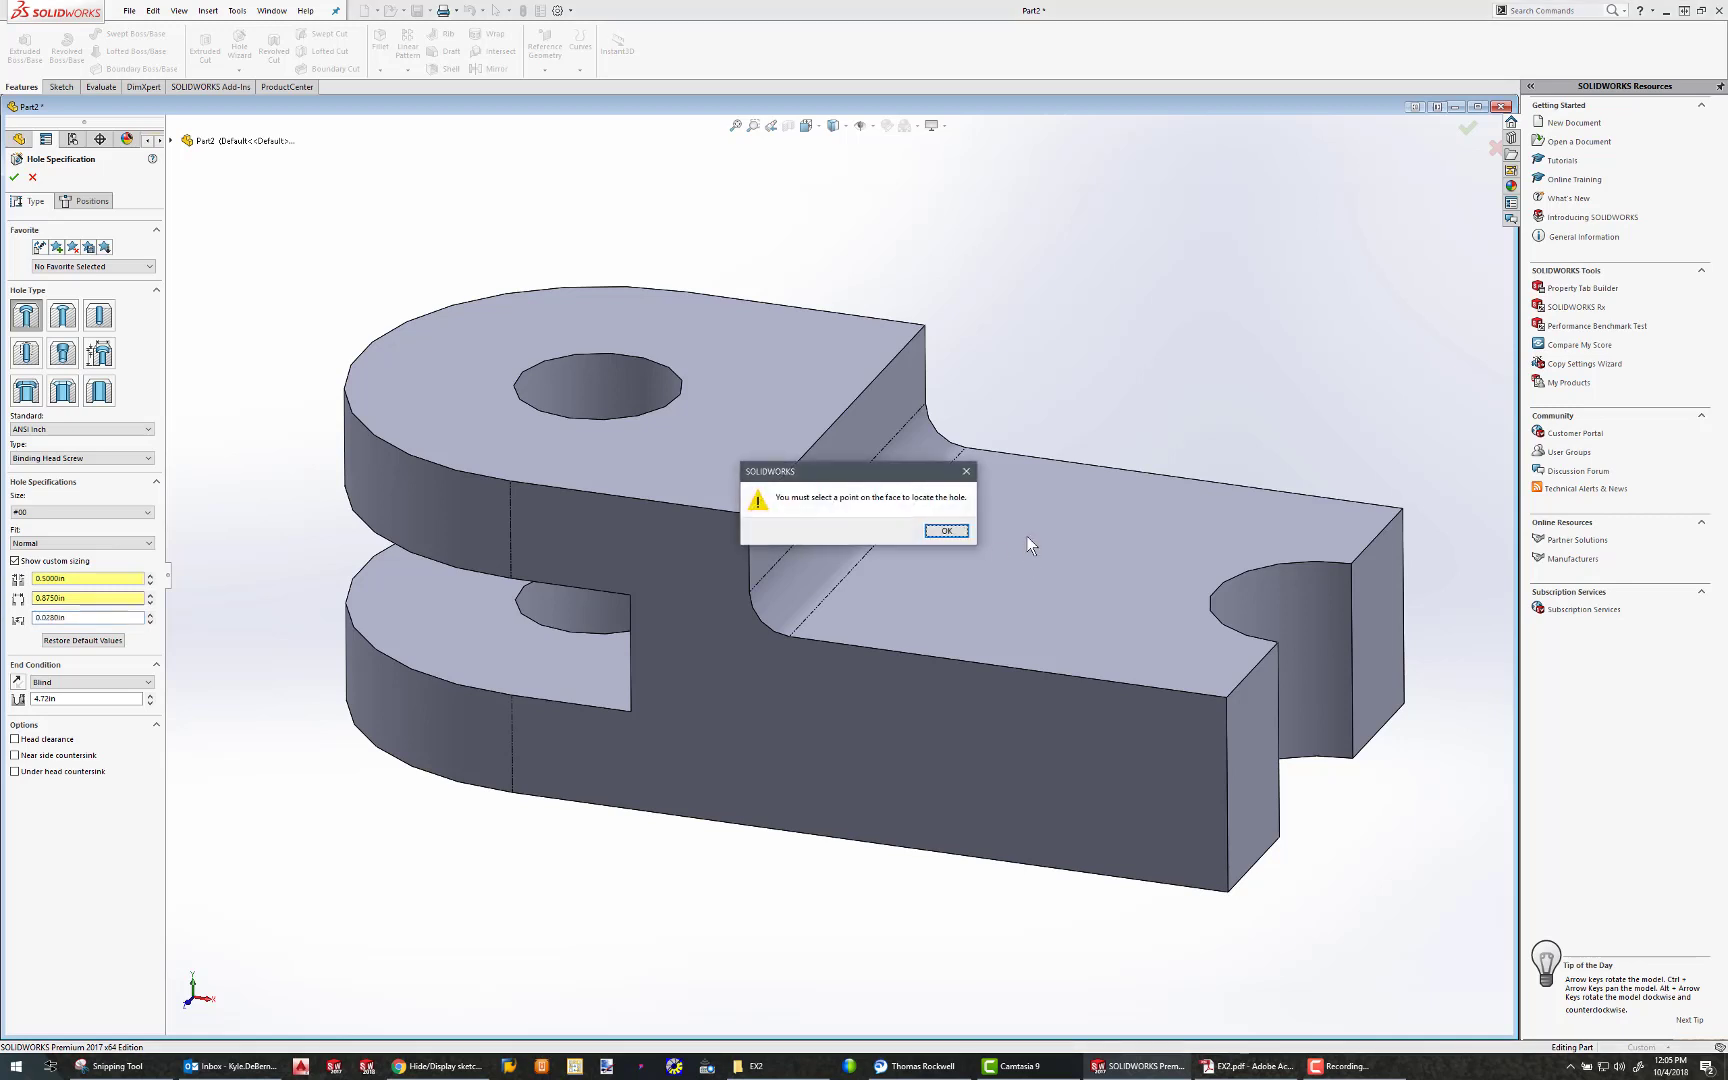
{"action": "left_click", "coordinate": [946, 531]}
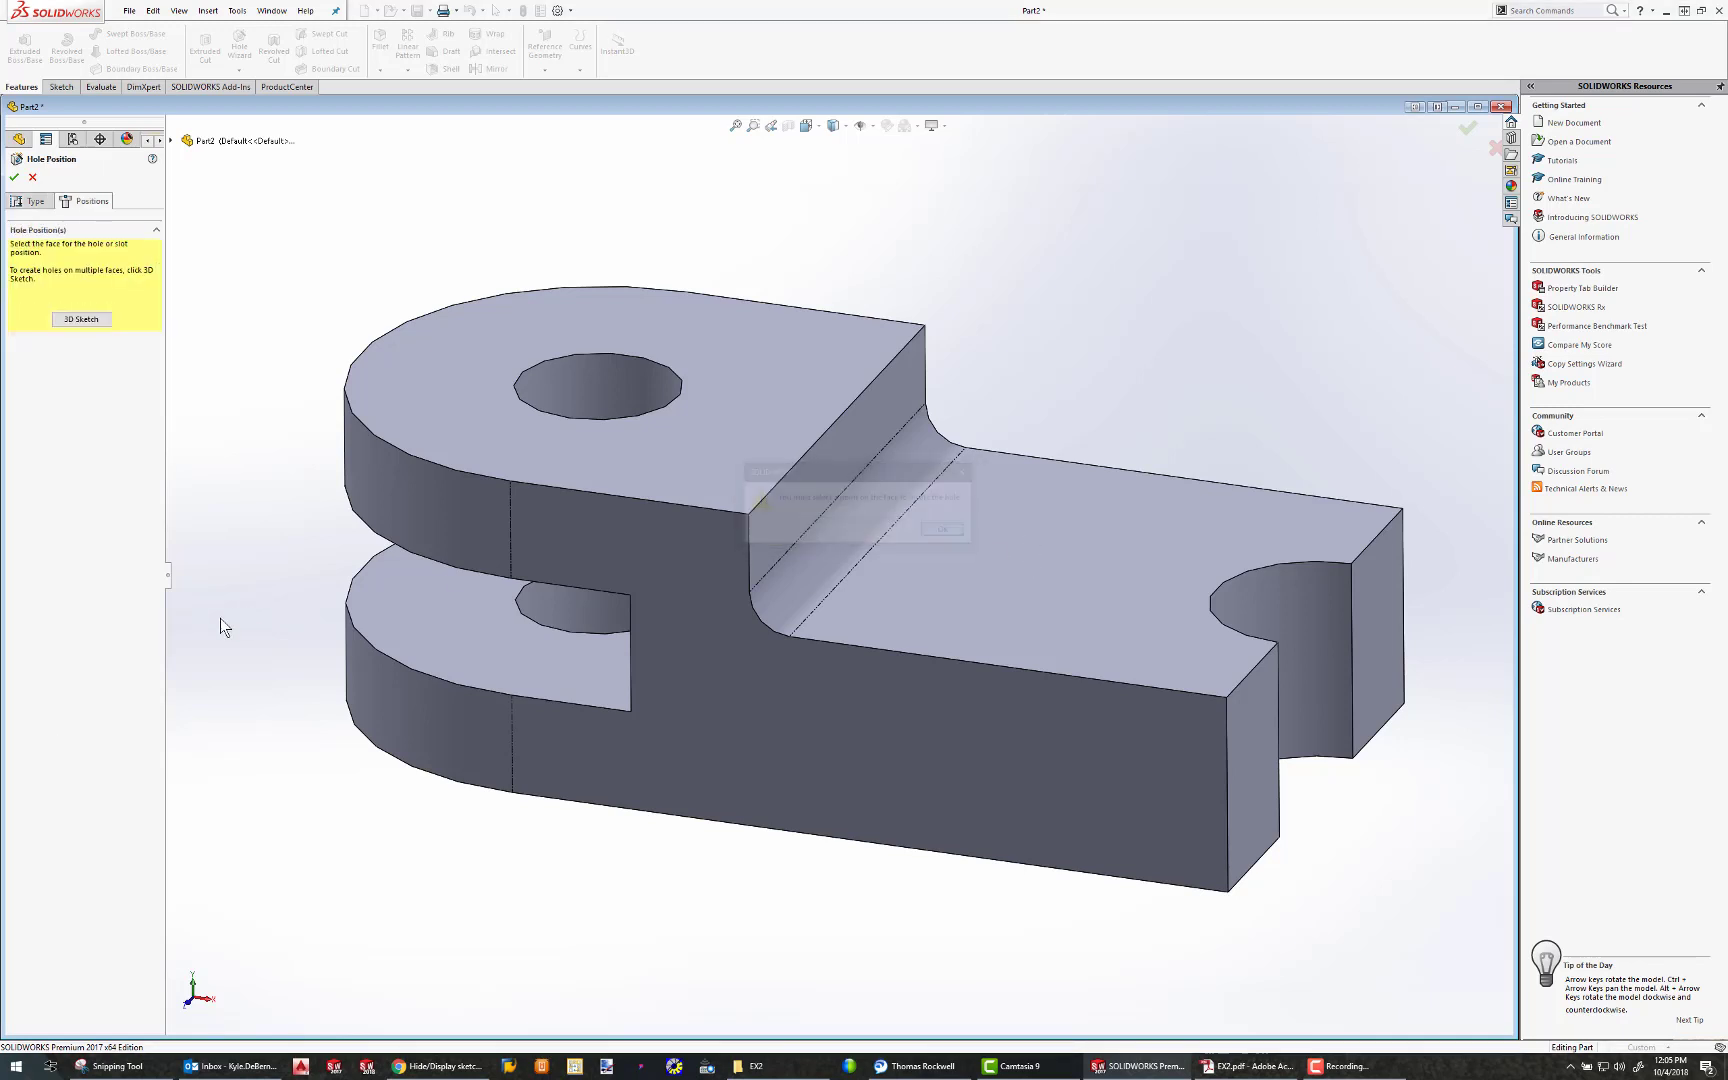
{"action": "left_click", "coordinate": [31, 201]}
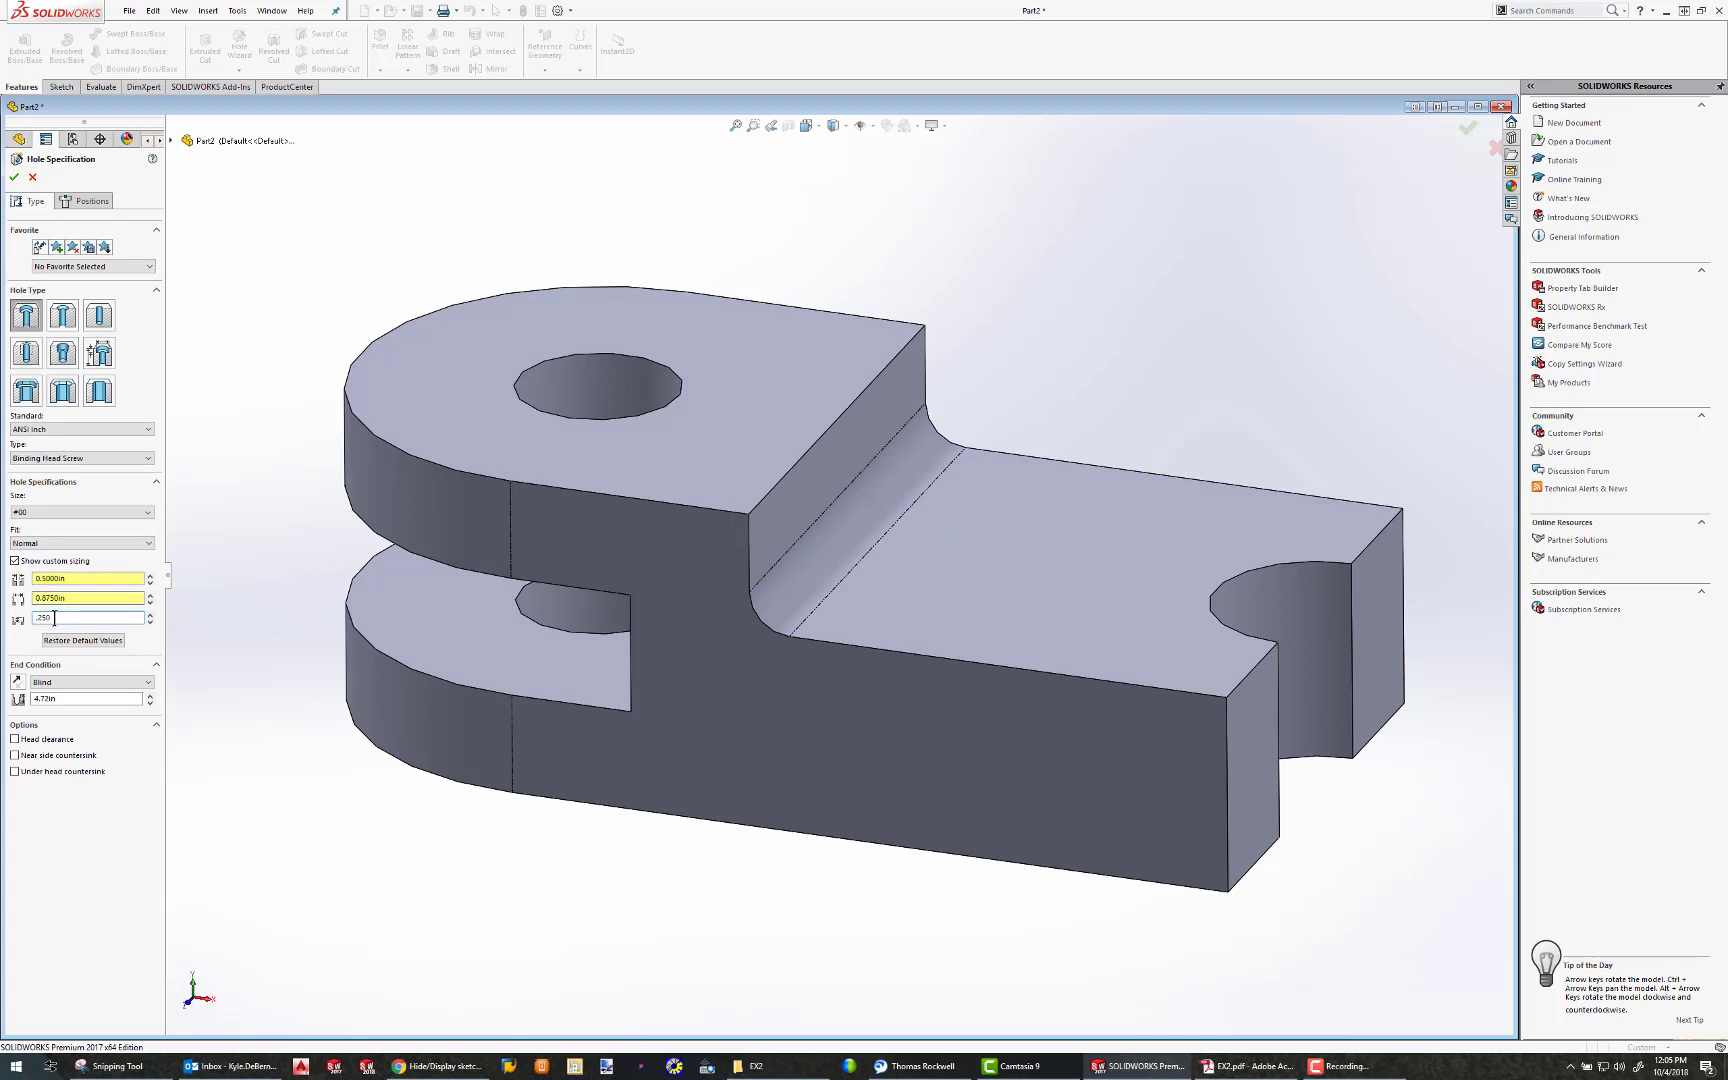
{"action": "left_click", "coordinate": [45, 683]}
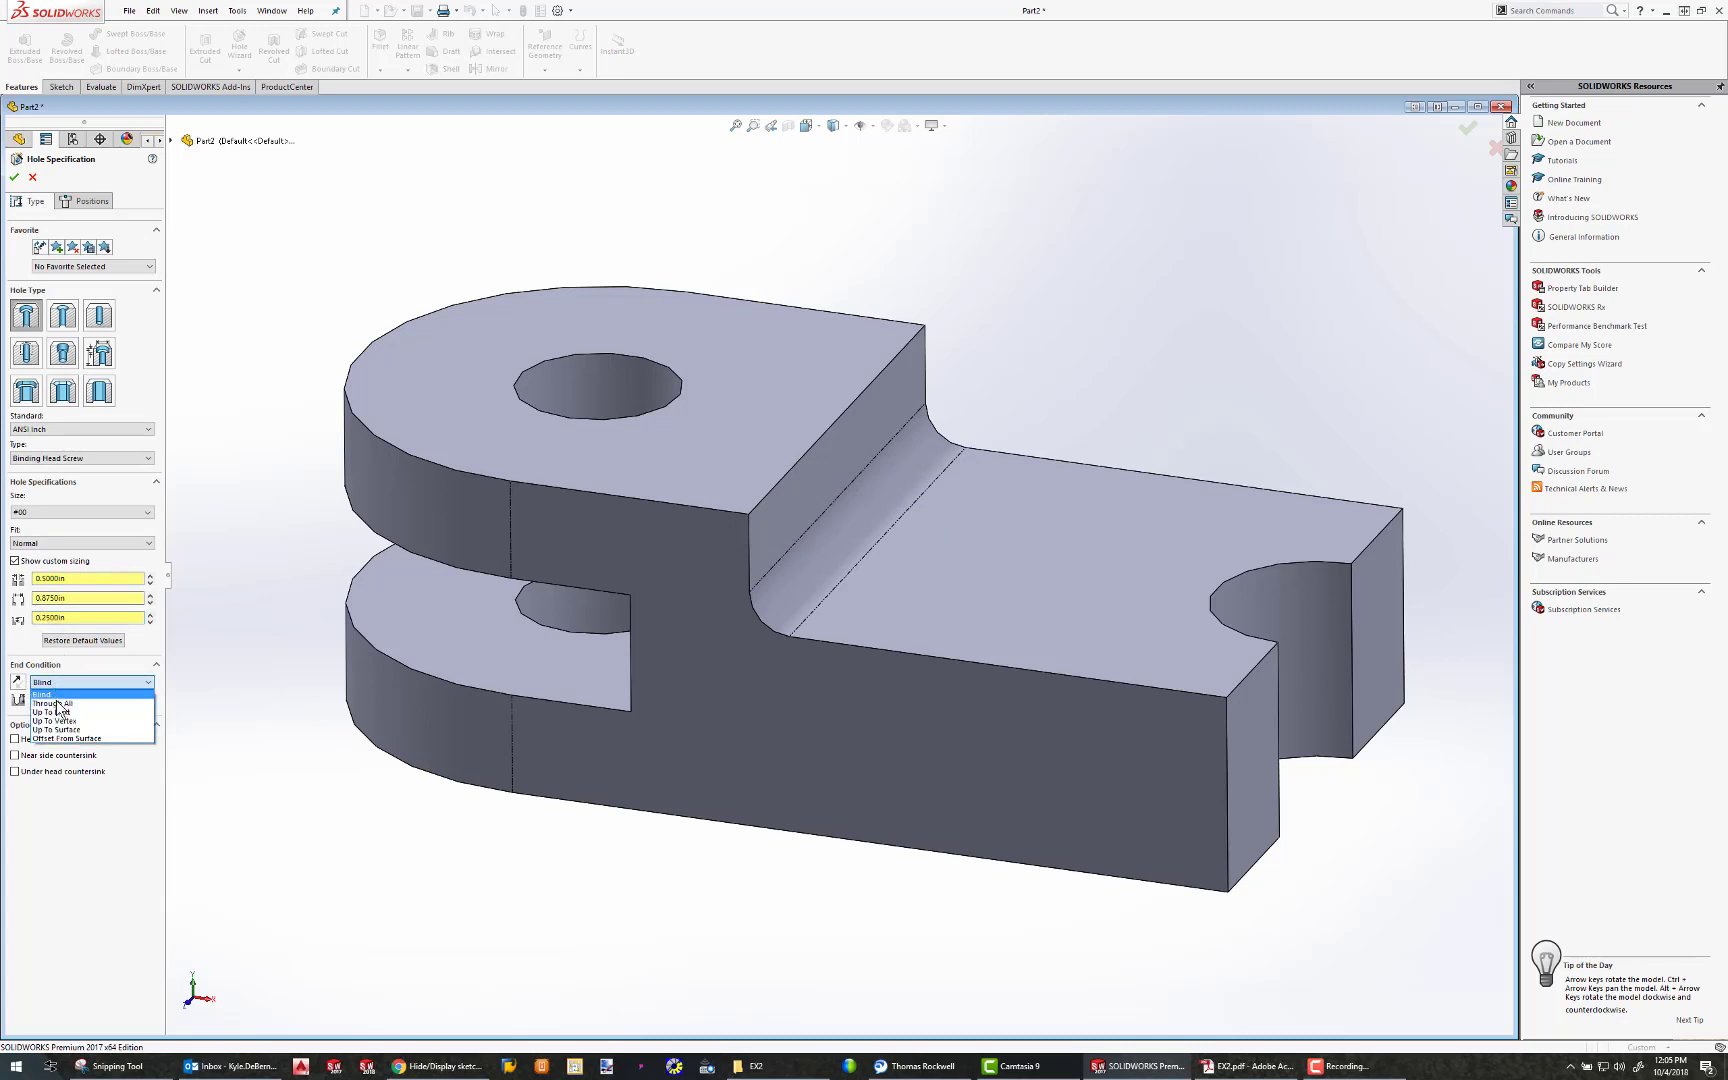
{"action": "left_click", "coordinate": [55, 703]}
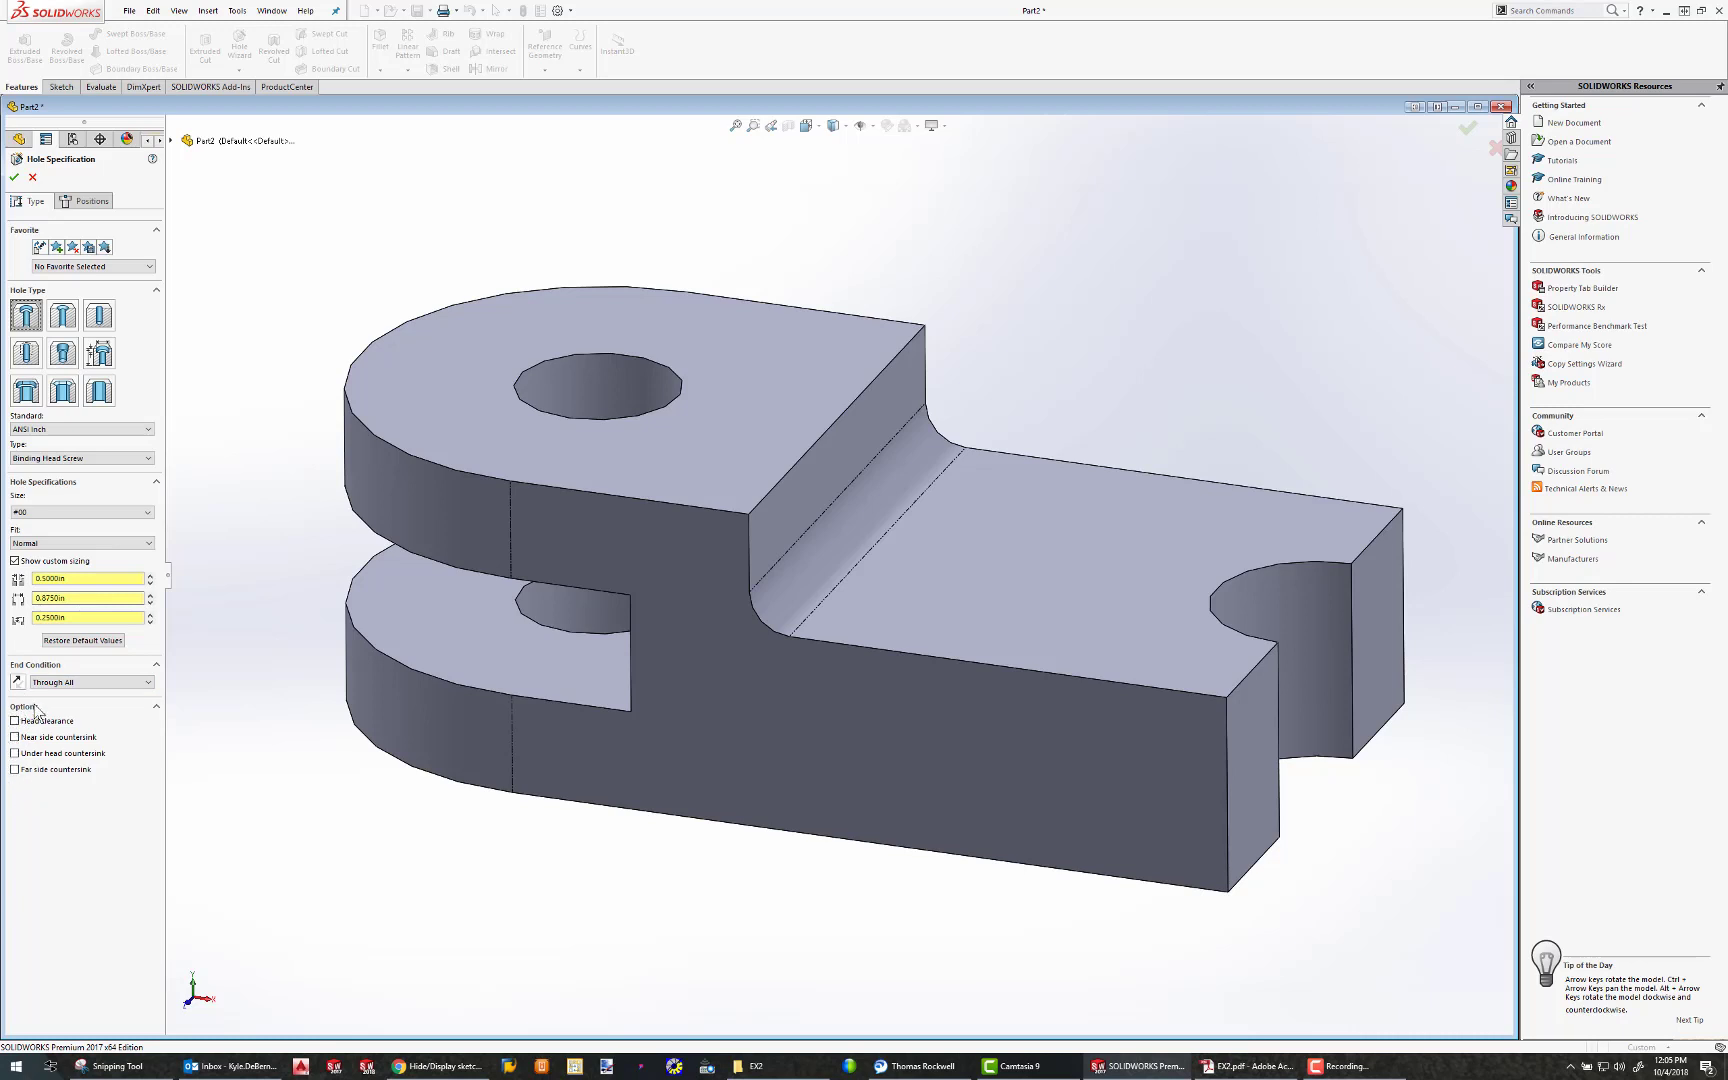
Place one counterbore hole on the upper face of the lower step and shift its centre point slightly toward the semicircular notch
{"action": "left_click", "coordinate": [93, 202]}
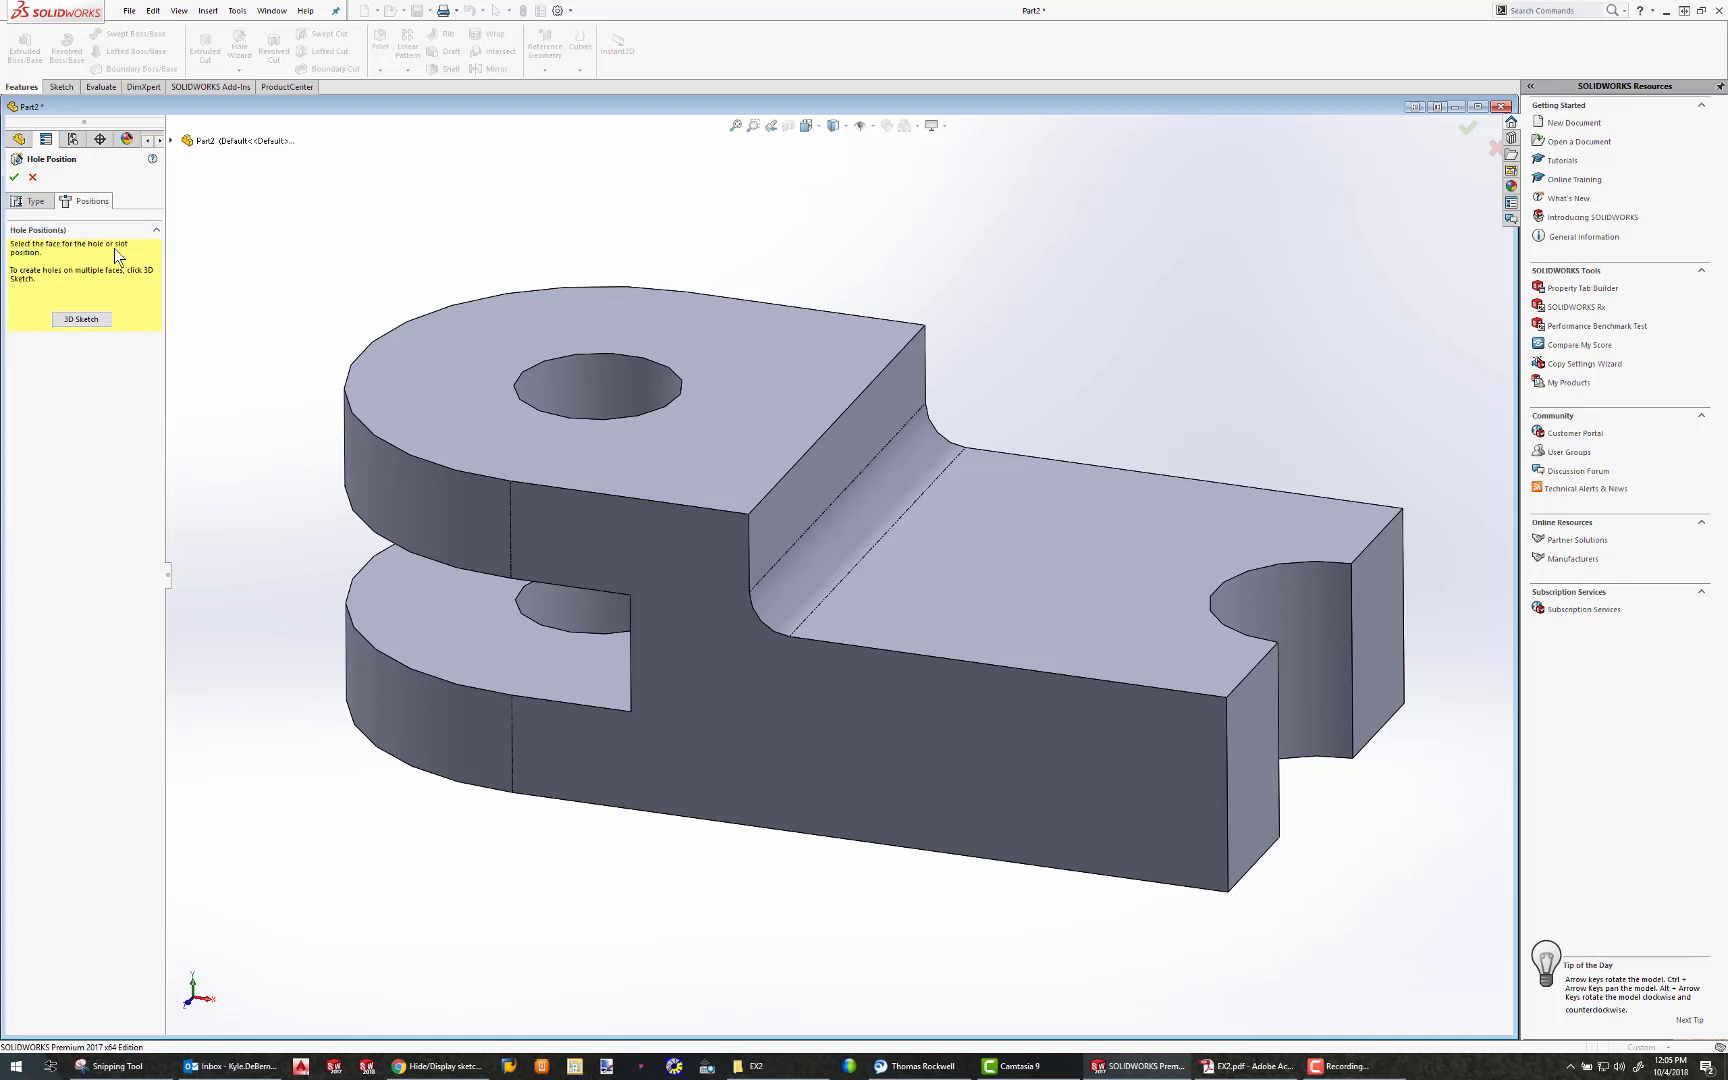
{"action": "left_click", "coordinate": [1040, 538]}
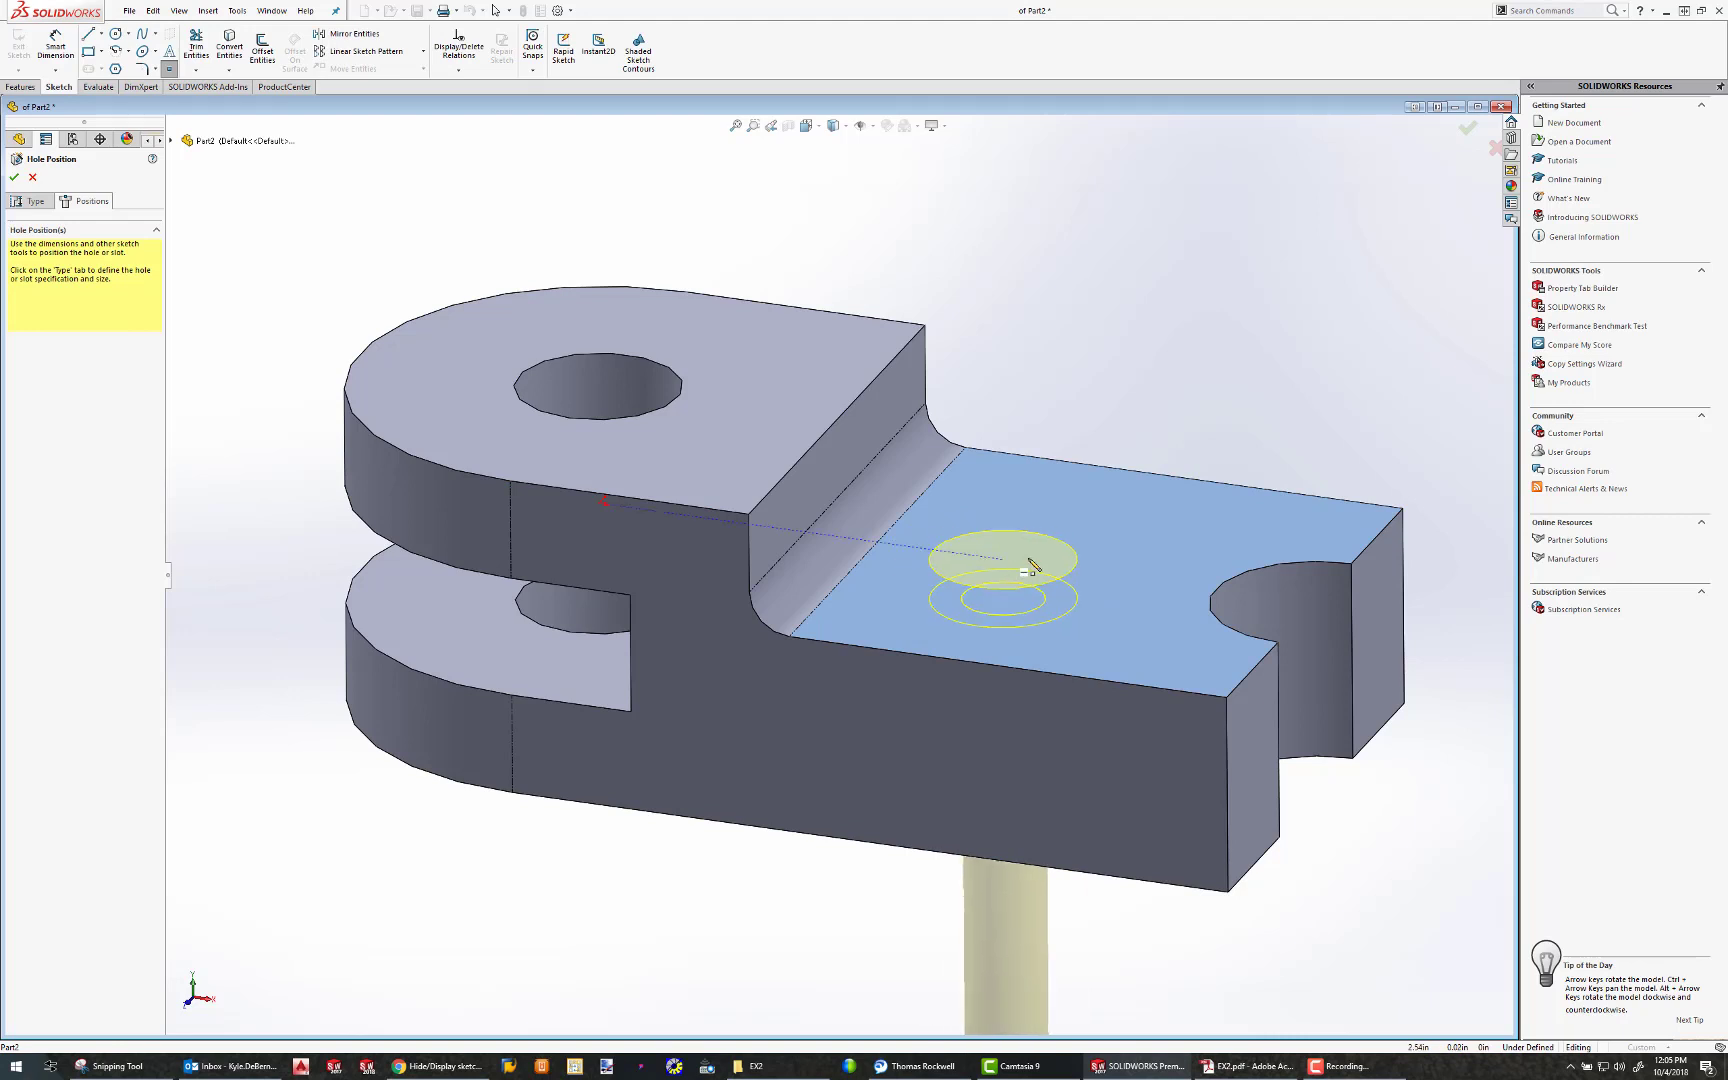
{"action": "left_click", "coordinate": [1044, 547]}
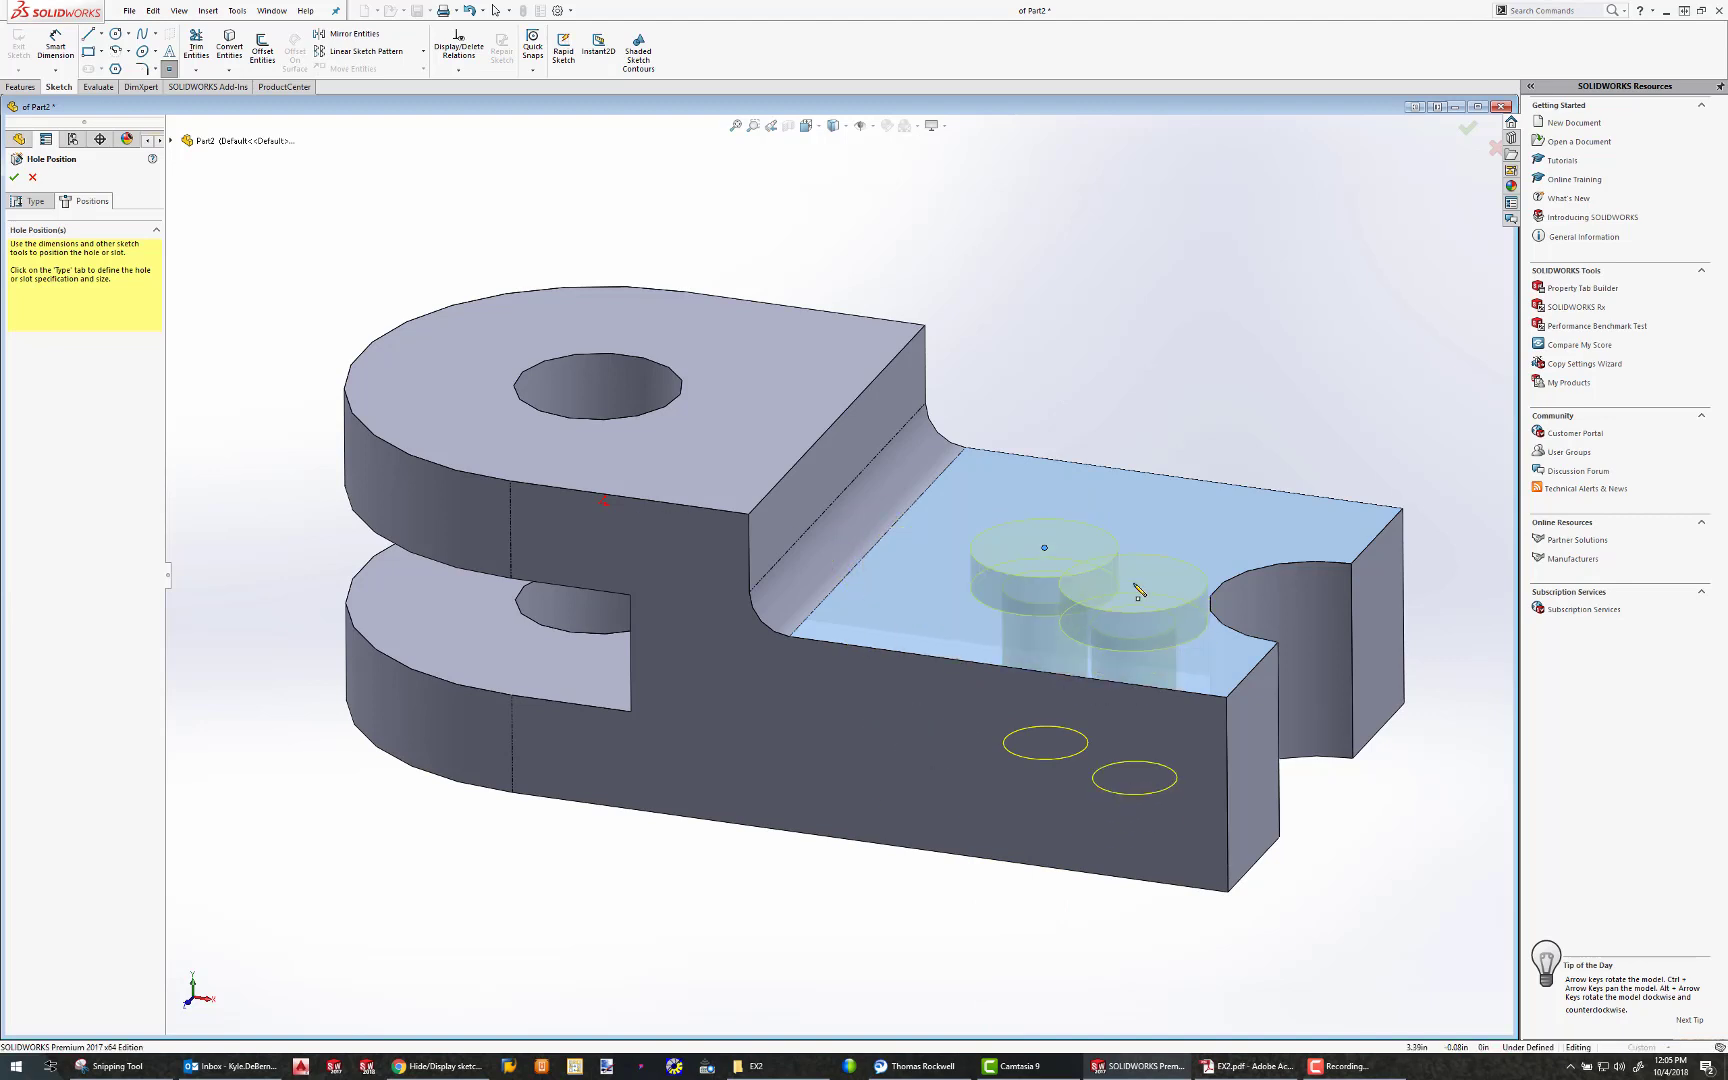
{"action": "middle_click_drag", "start_coordinate": [1088, 444], "coordinate": [1117, 696]}
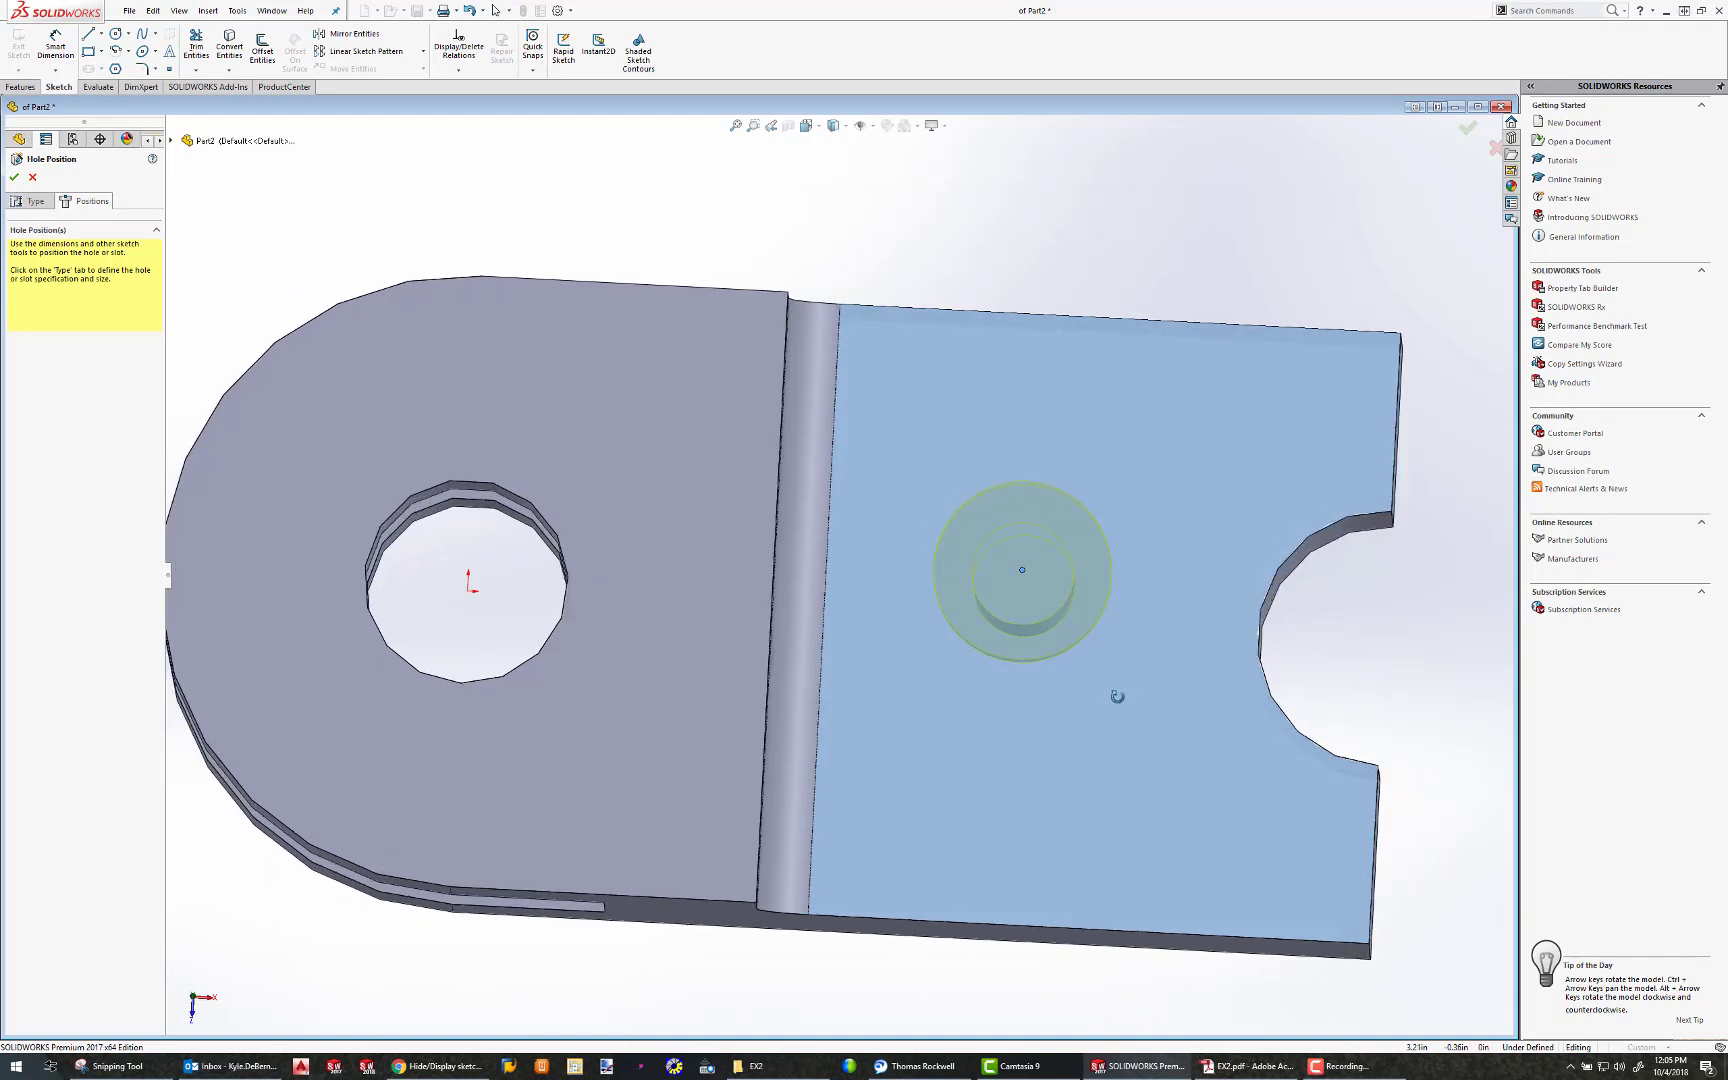
{"action": "left_click_drag", "start_coordinate": [1022, 570], "coordinate": [1086, 555]}
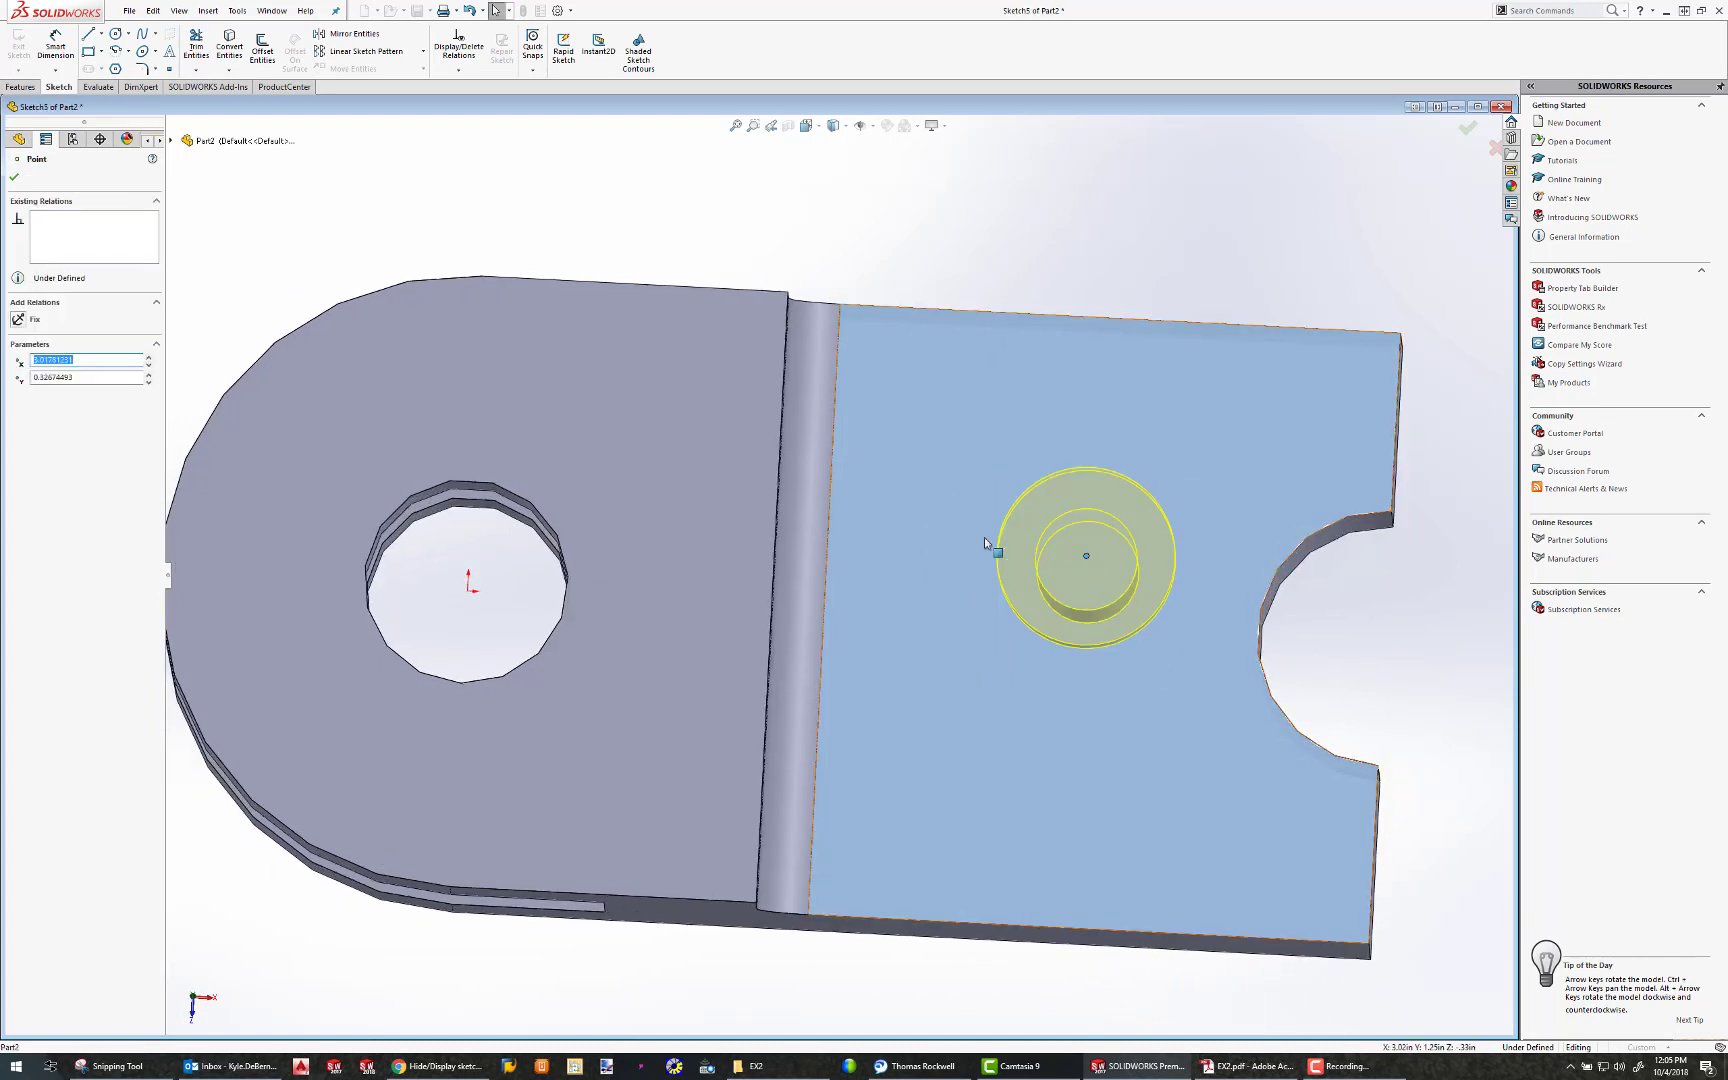
{"action": "left_click", "coordinate": [1114, 266]}
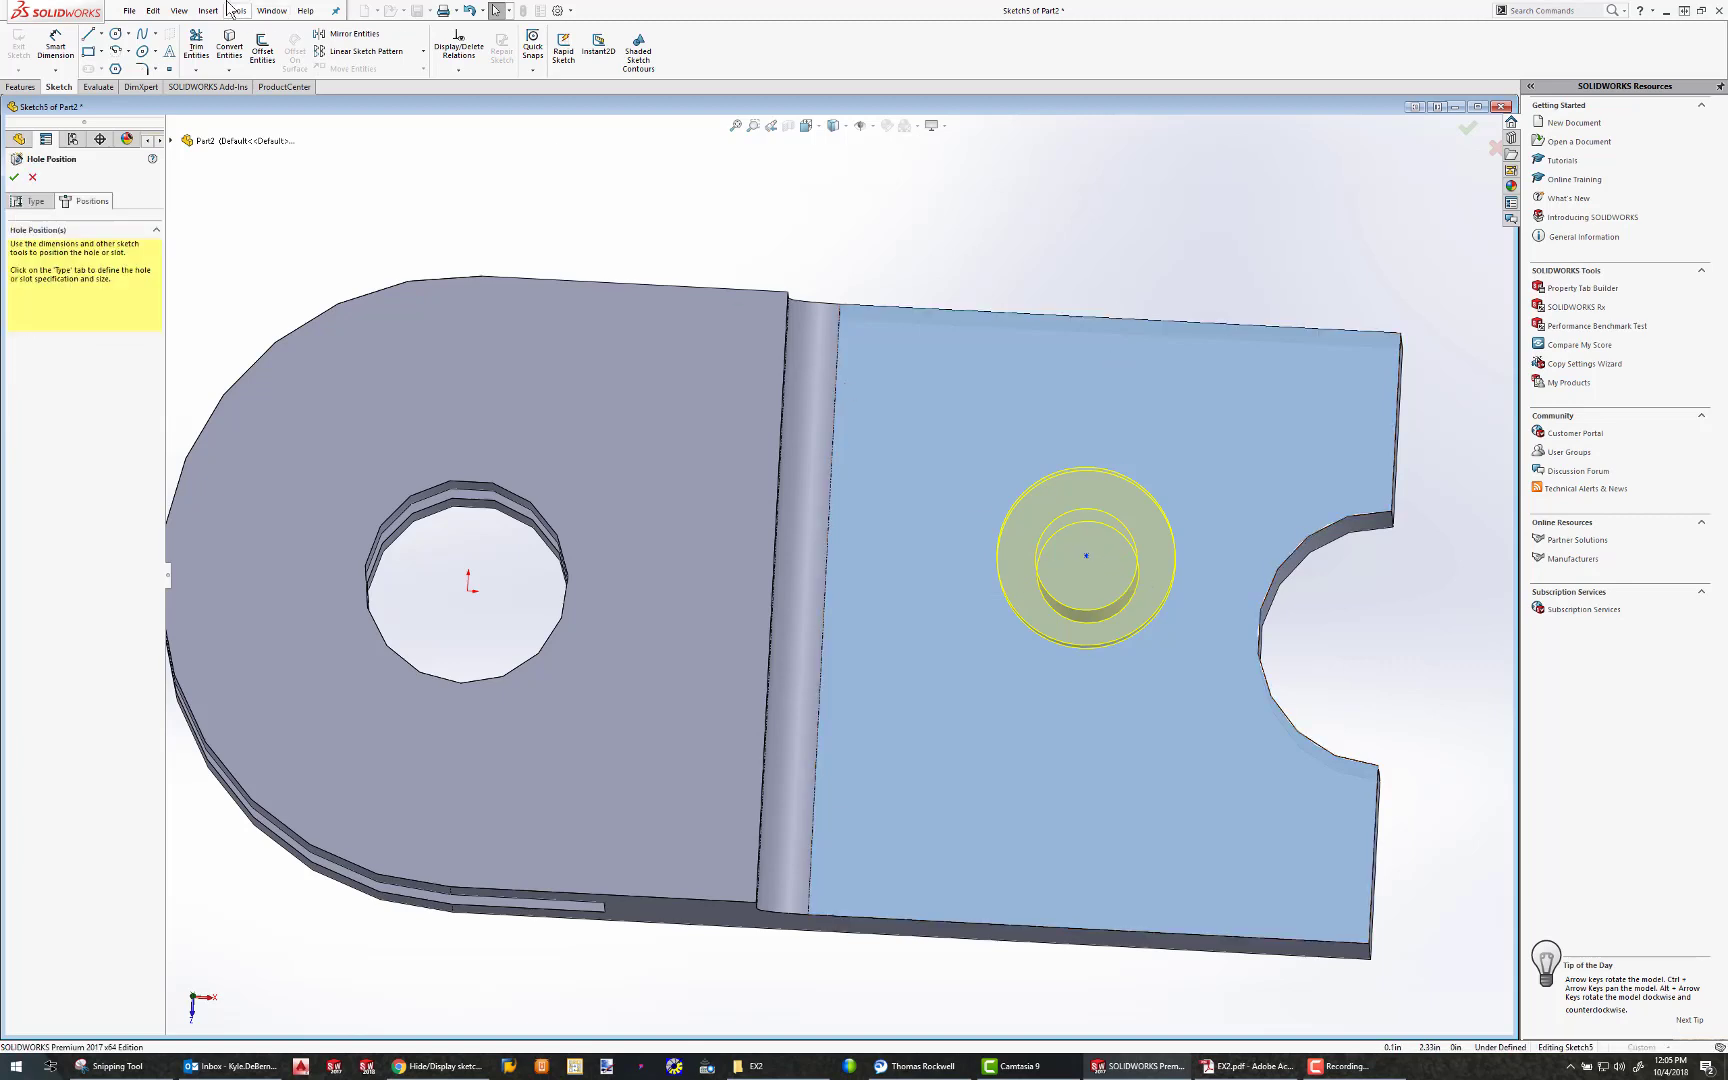
Dimension the counterbore's centre point 1.75 in from the straight edge of the notched end
{"action": "left_click", "coordinate": [55, 45]}
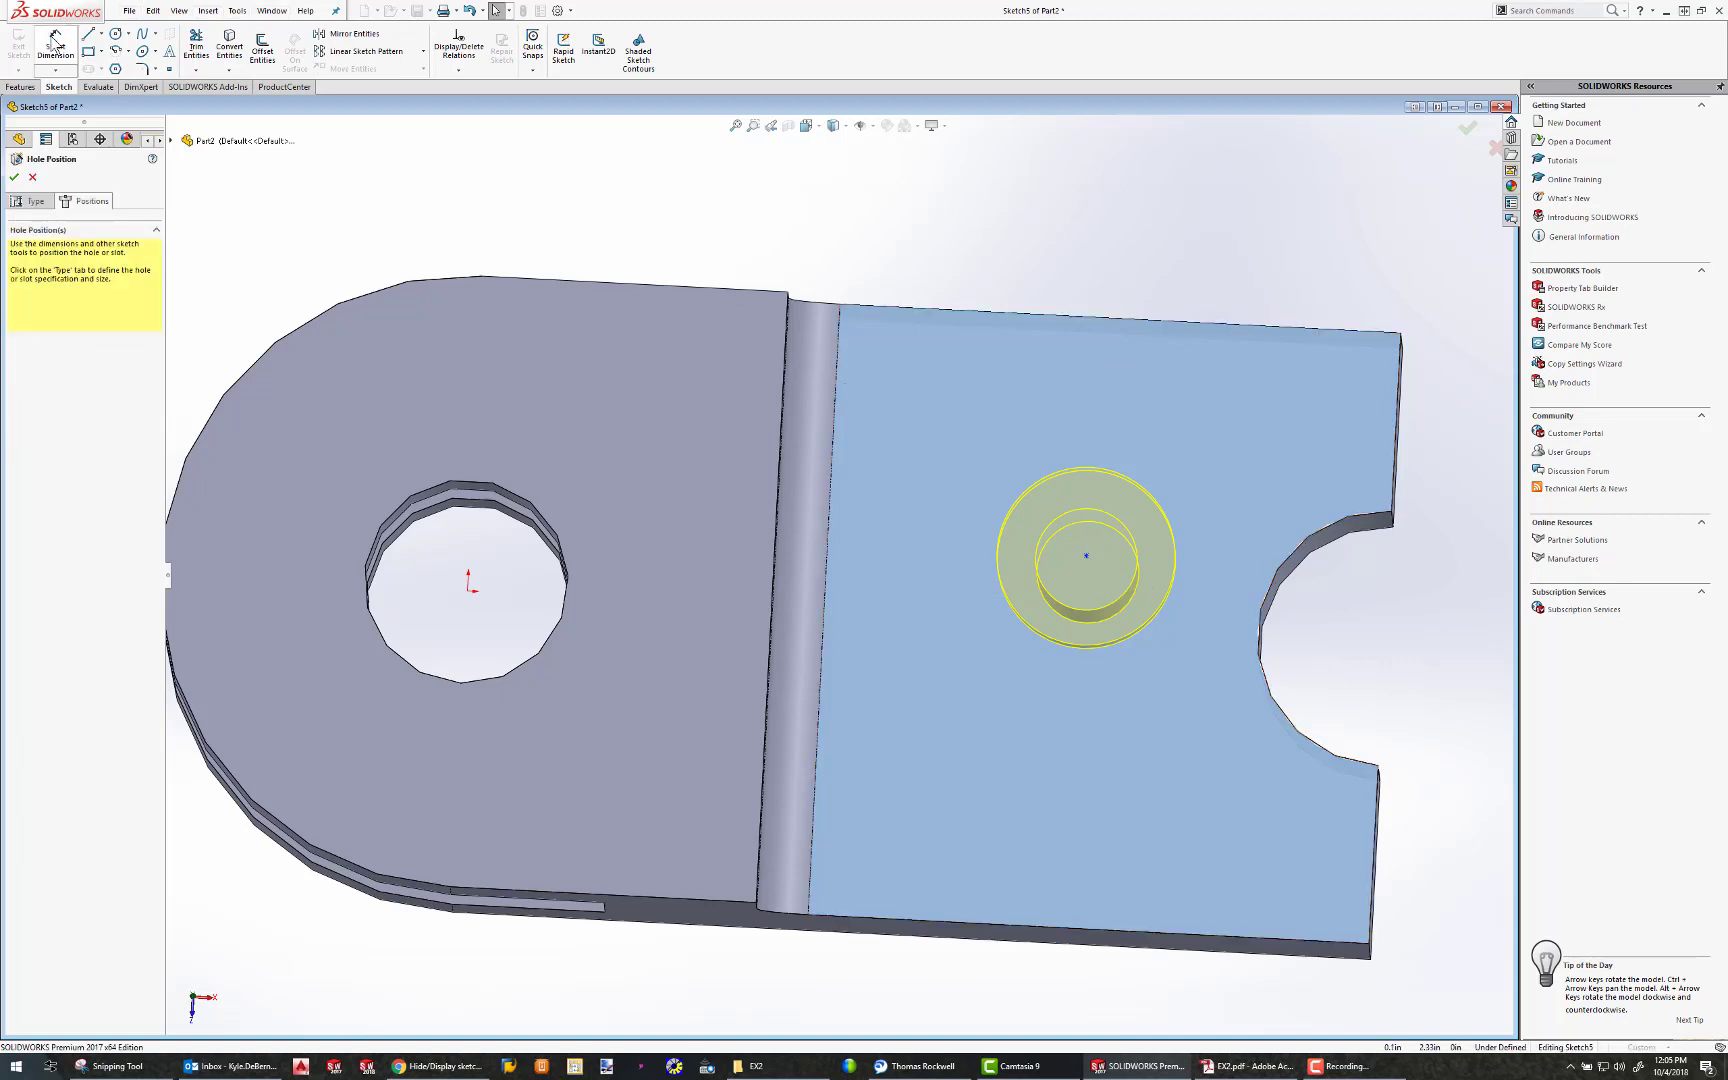
{"action": "left_click", "coordinate": [1087, 557]}
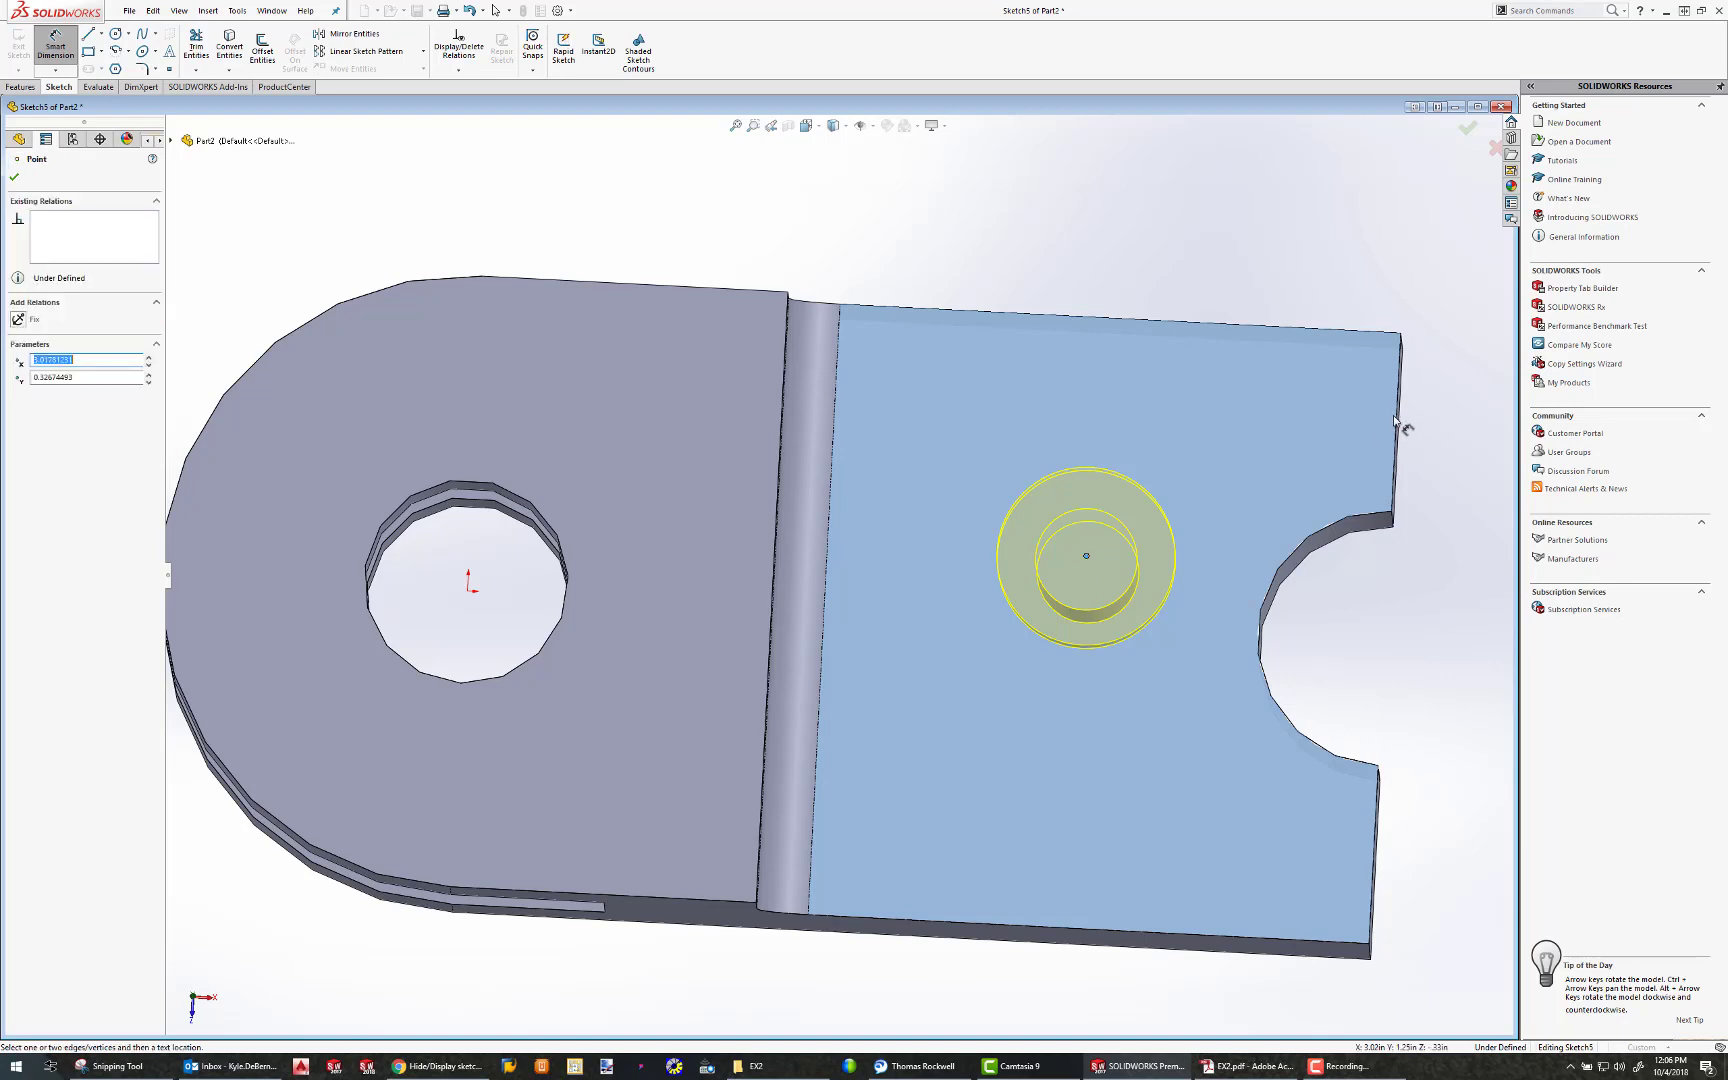
{"action": "left_click", "coordinate": [1395, 414]}
{"action": "left_click", "coordinate": [1313, 440]}
{"action": "type", "text": "1.75"}
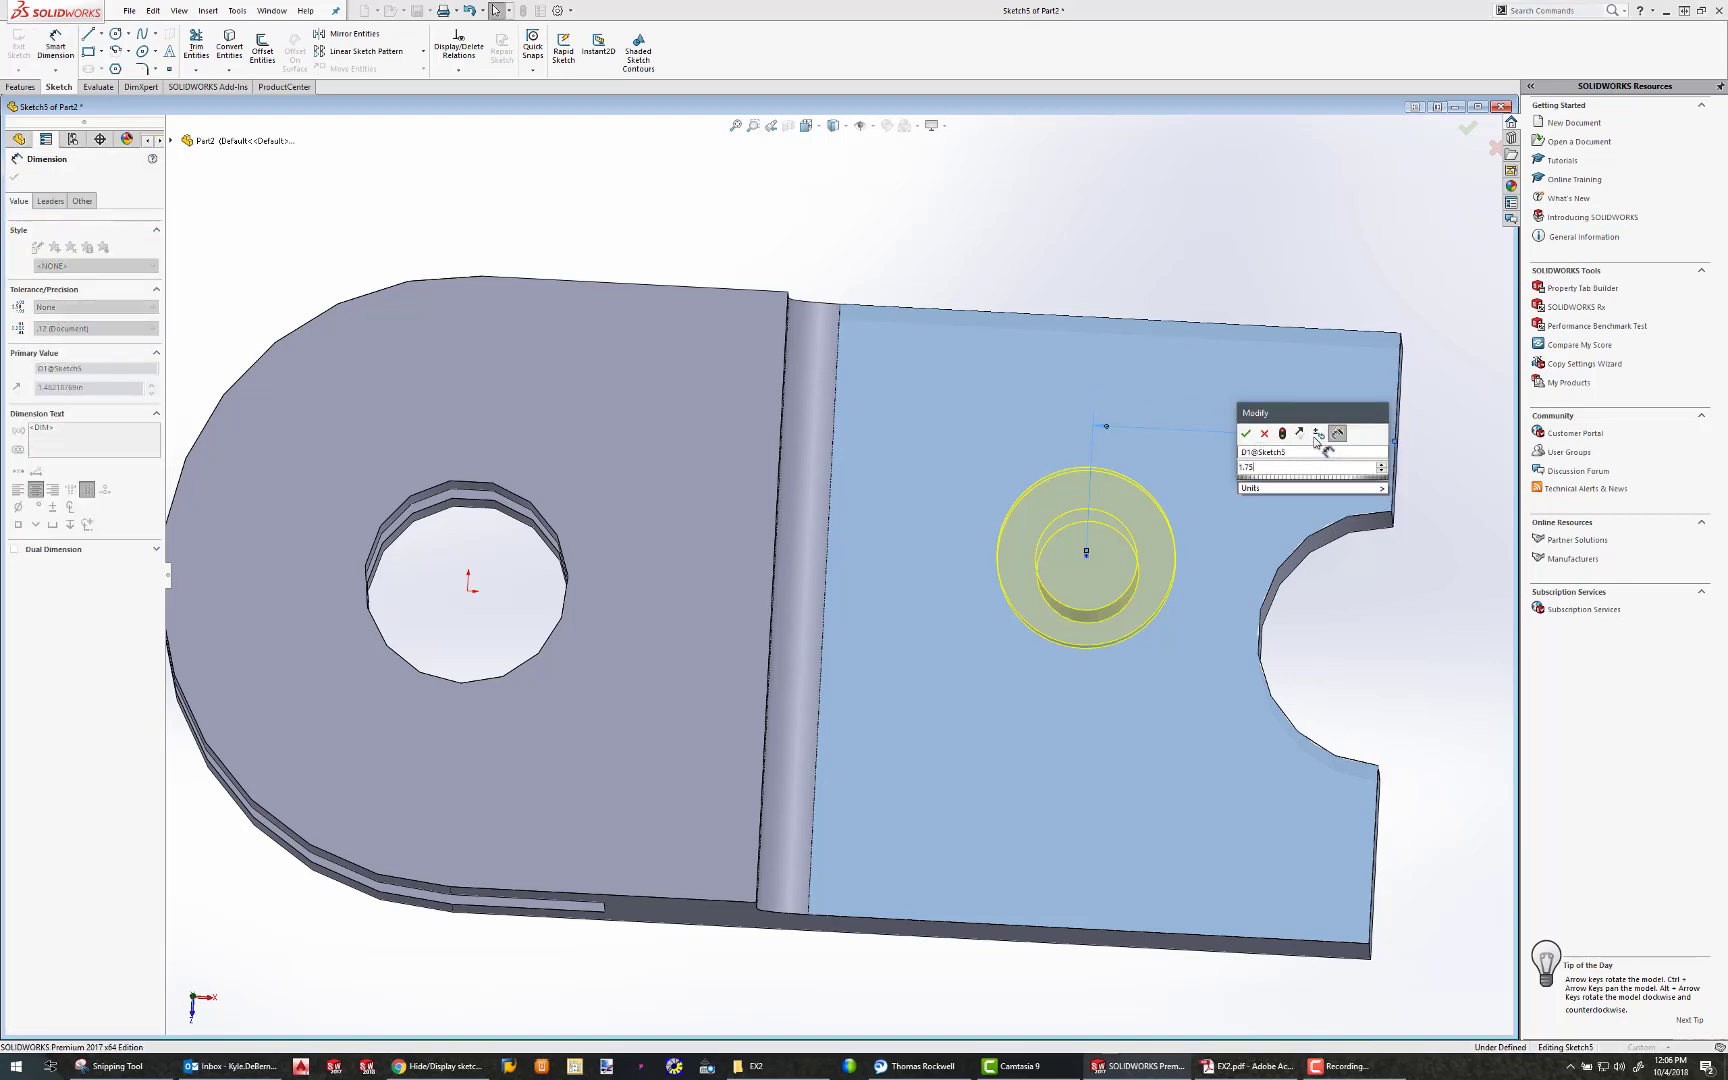
{"action": "key", "text": "Return"}
Dimension the counterbore's centre point 1.5 in from the long front side edge of the lower step
{"action": "left_click", "coordinate": [1032, 552]}
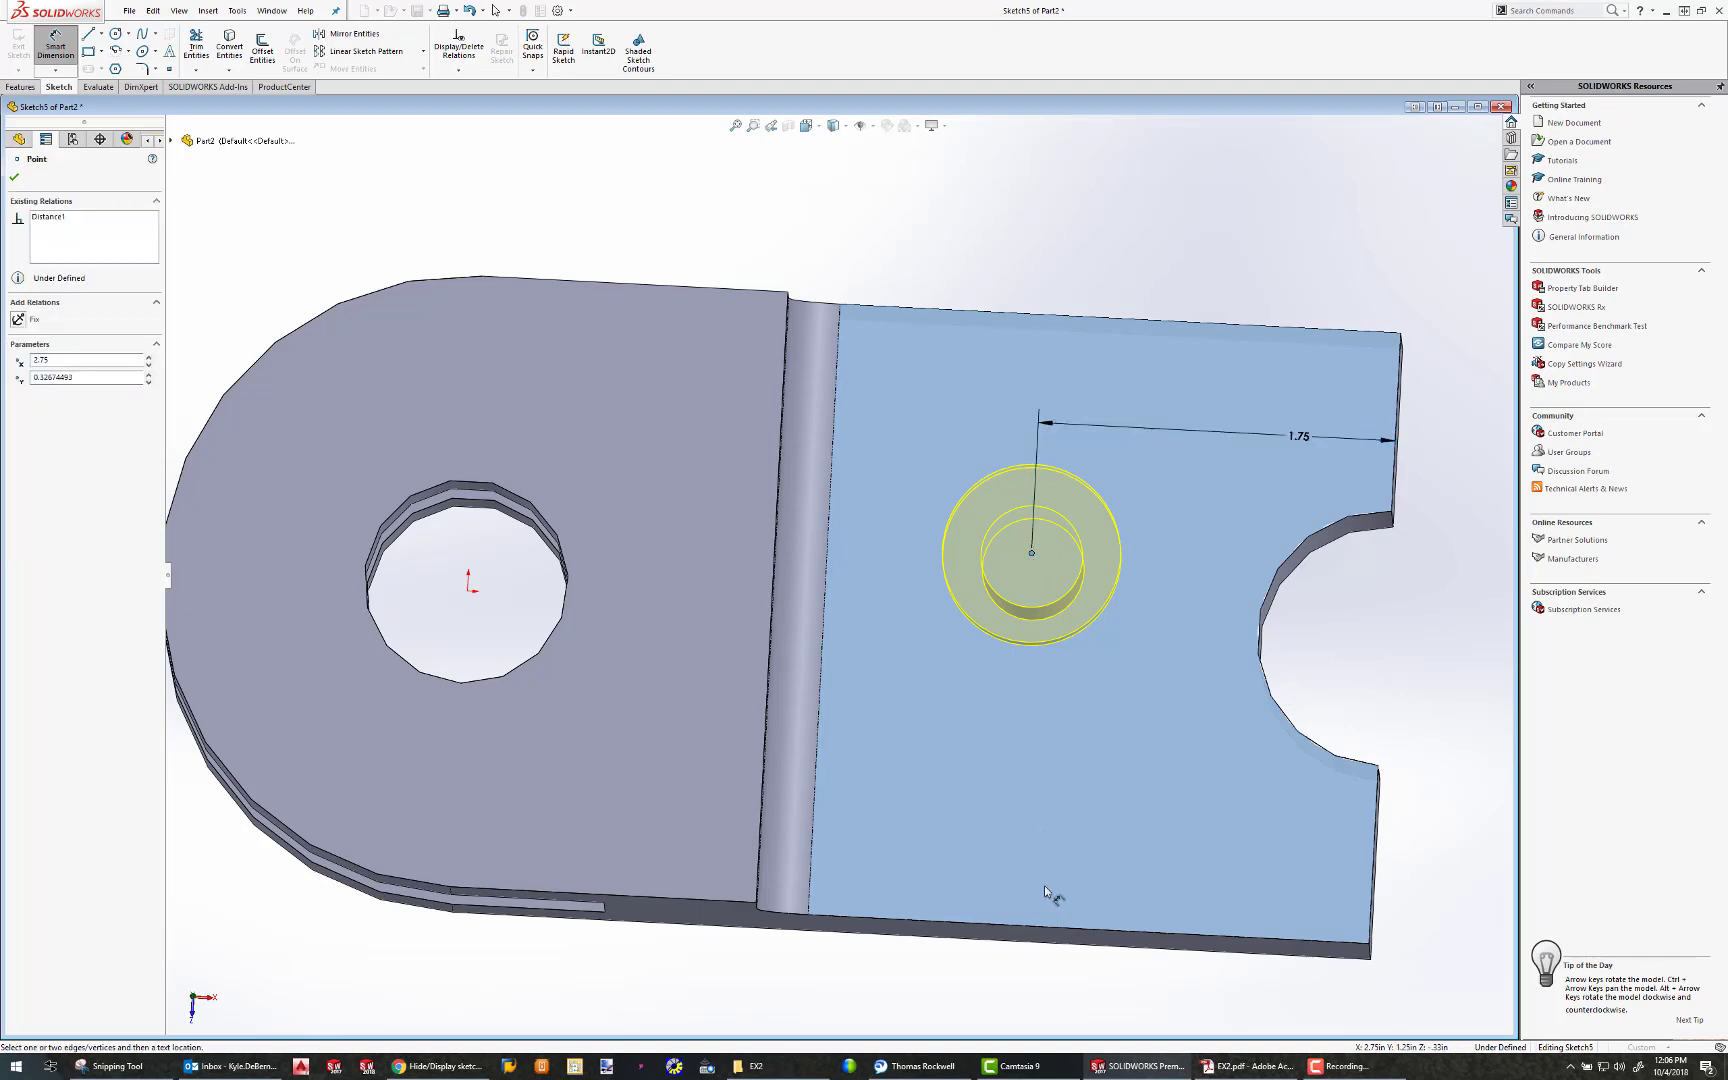
{"action": "left_click", "coordinate": [1044, 932]}
{"action": "left_click", "coordinate": [972, 820]}
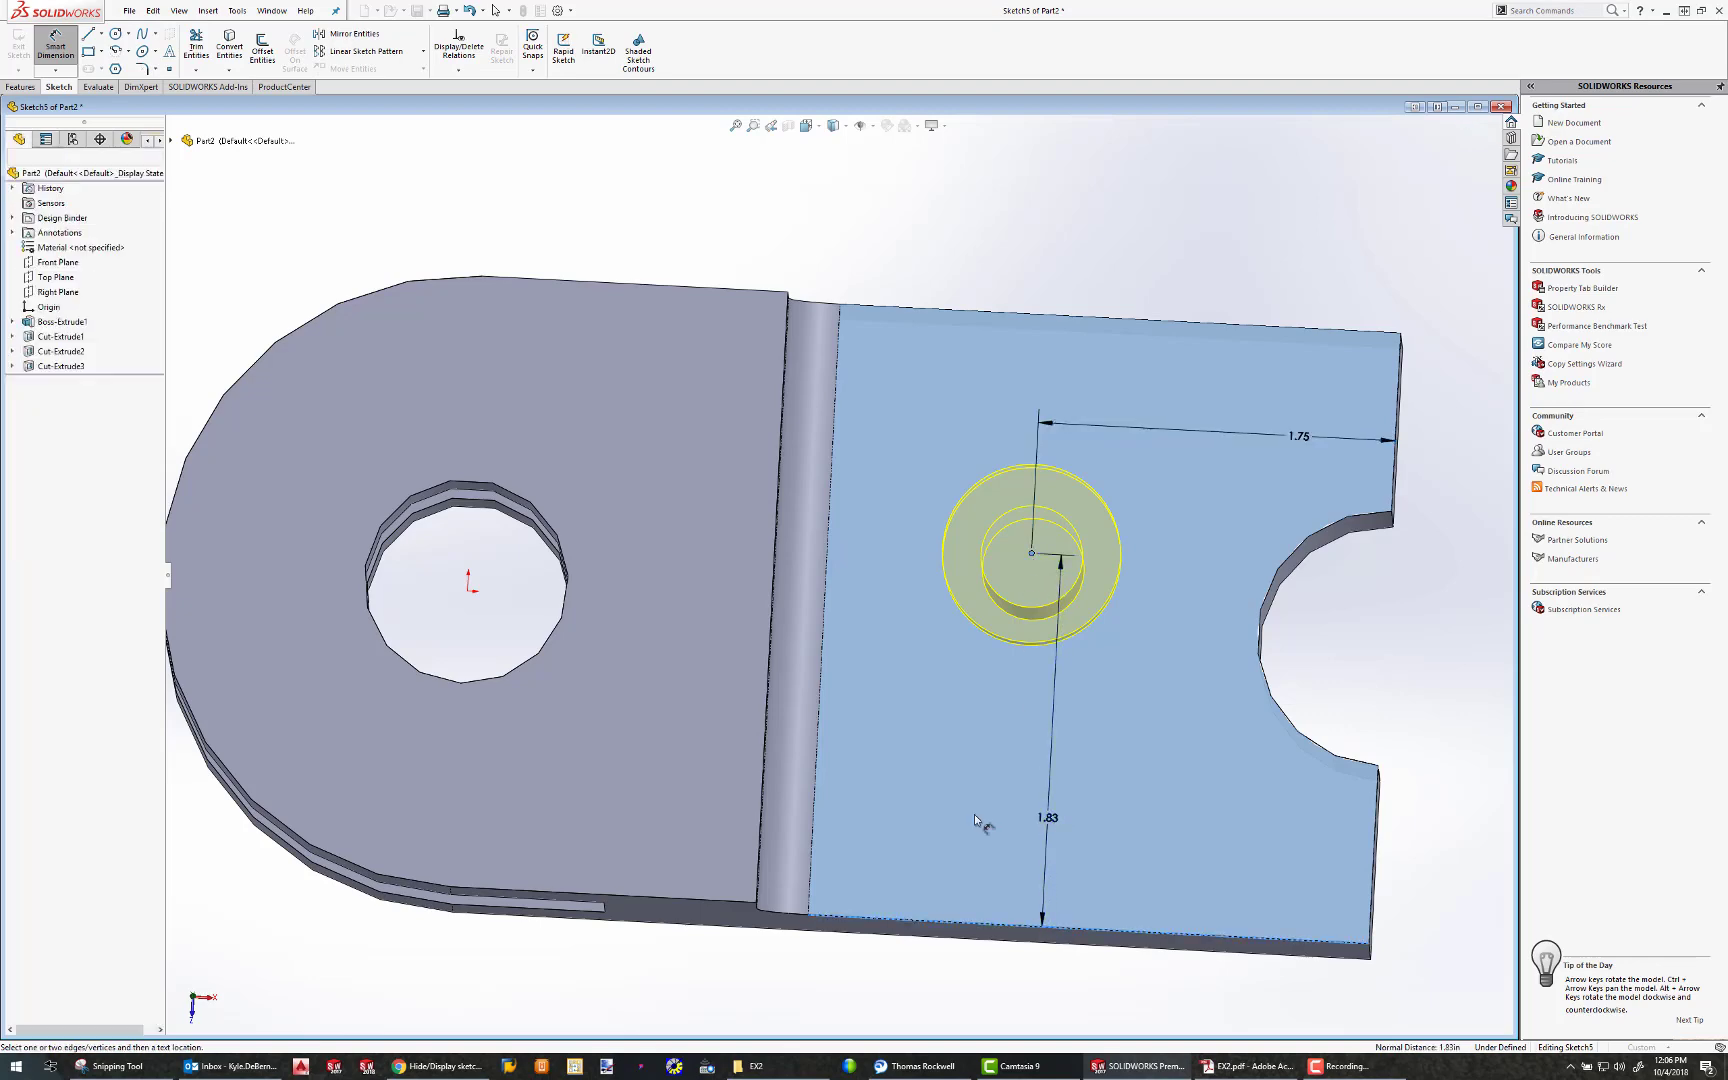
{"action": "type", "text": "1.5"}
{"action": "key", "text": "Return"}
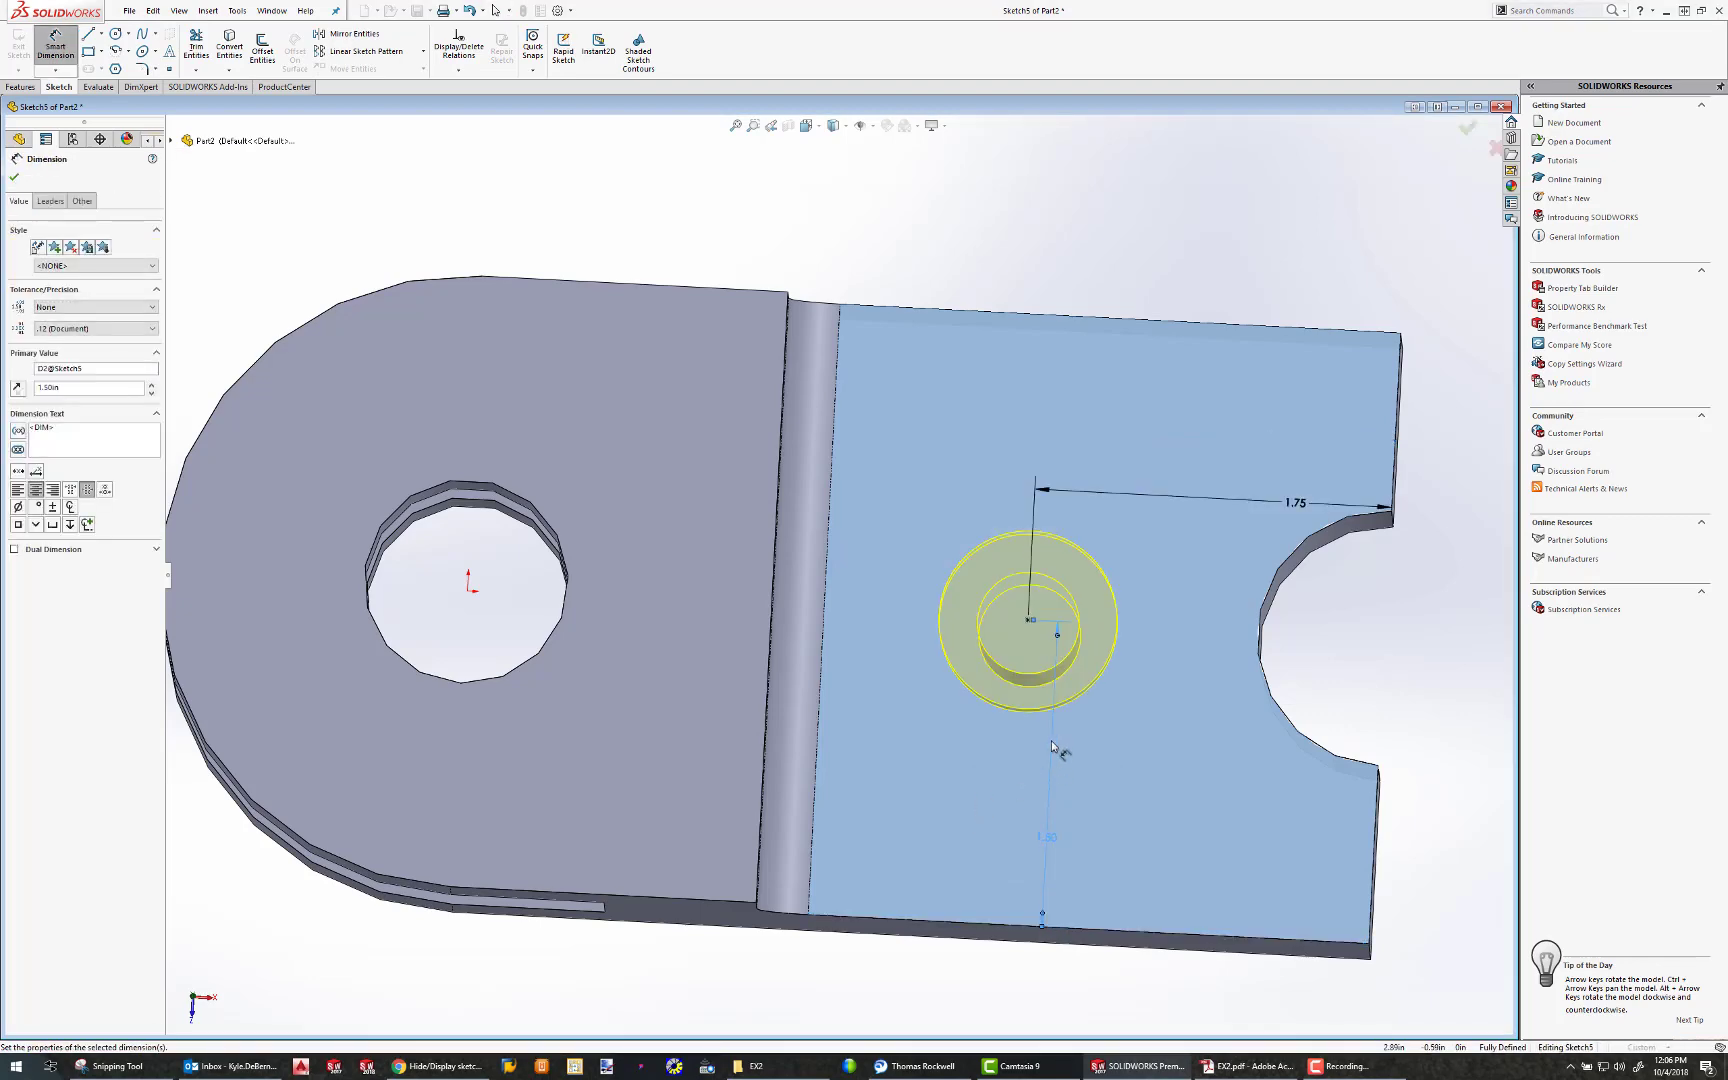
Check the counterbore preview and complete the Hole Wizard feature at the dimensioned position
{"action": "middle_click_drag", "start_coordinate": [1052, 740], "coordinate": [991, 494]}
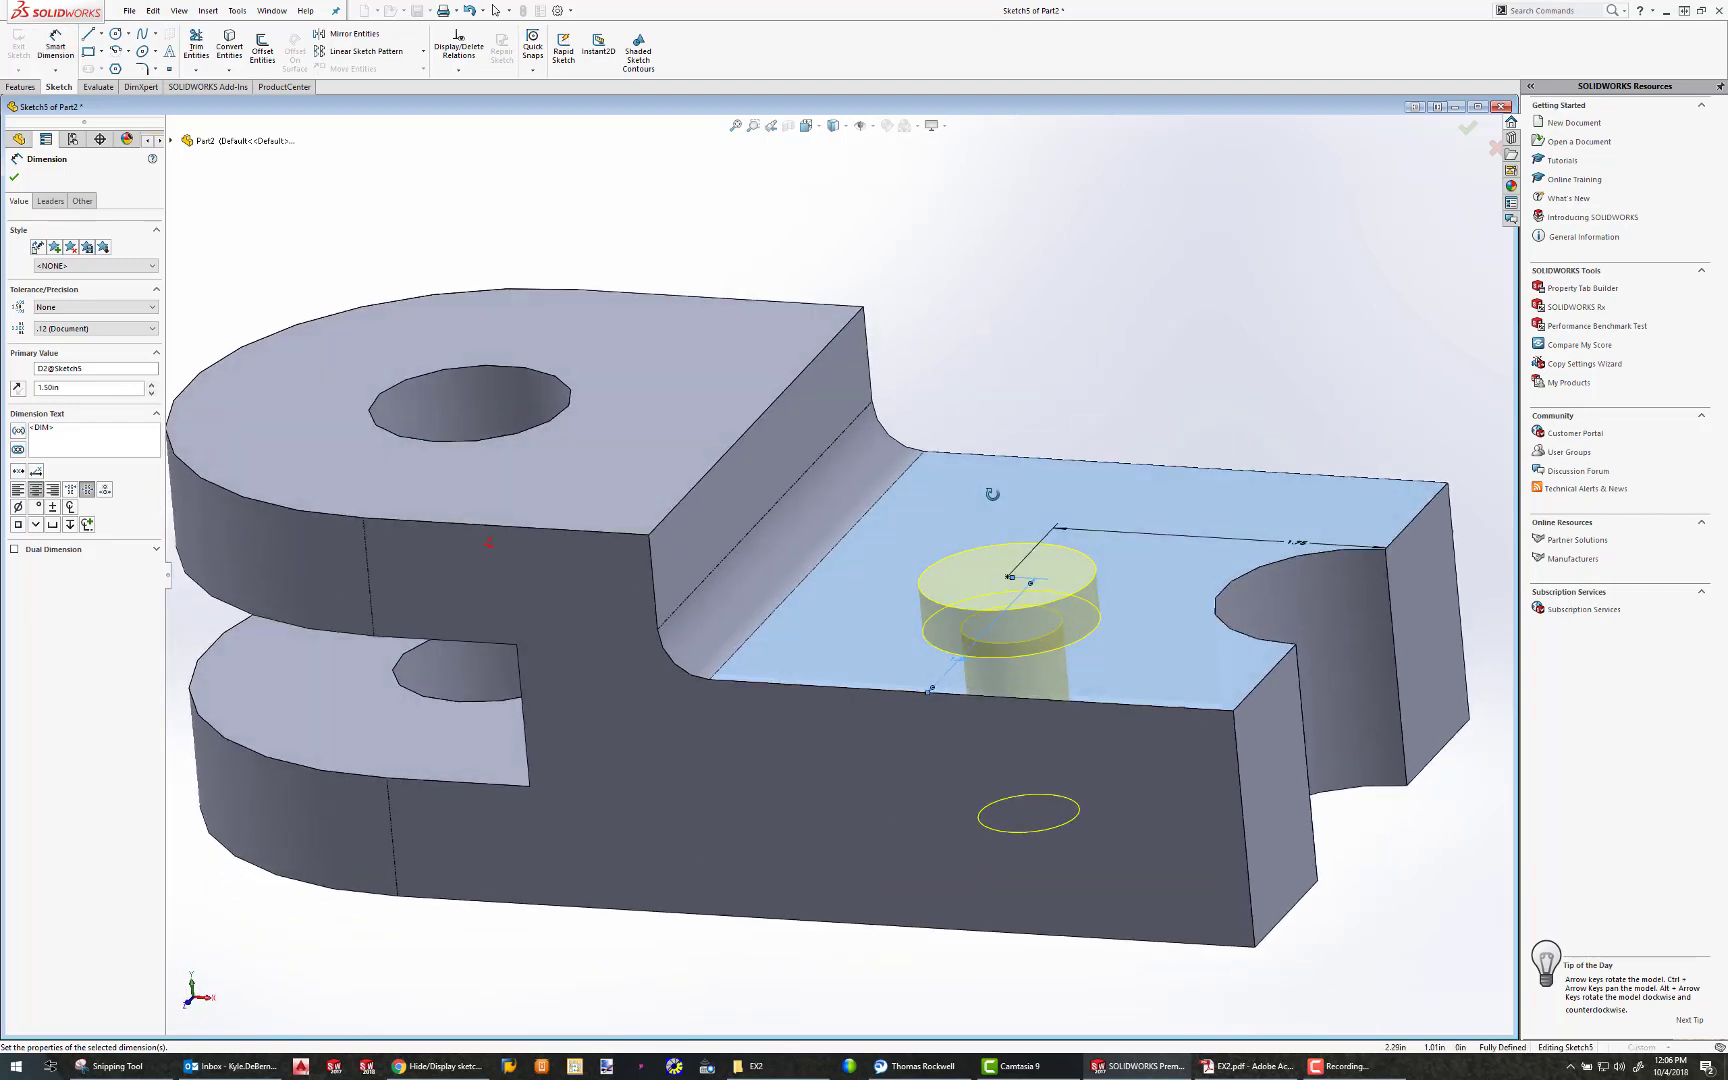
{"action": "left_click", "coordinate": [14, 177]}
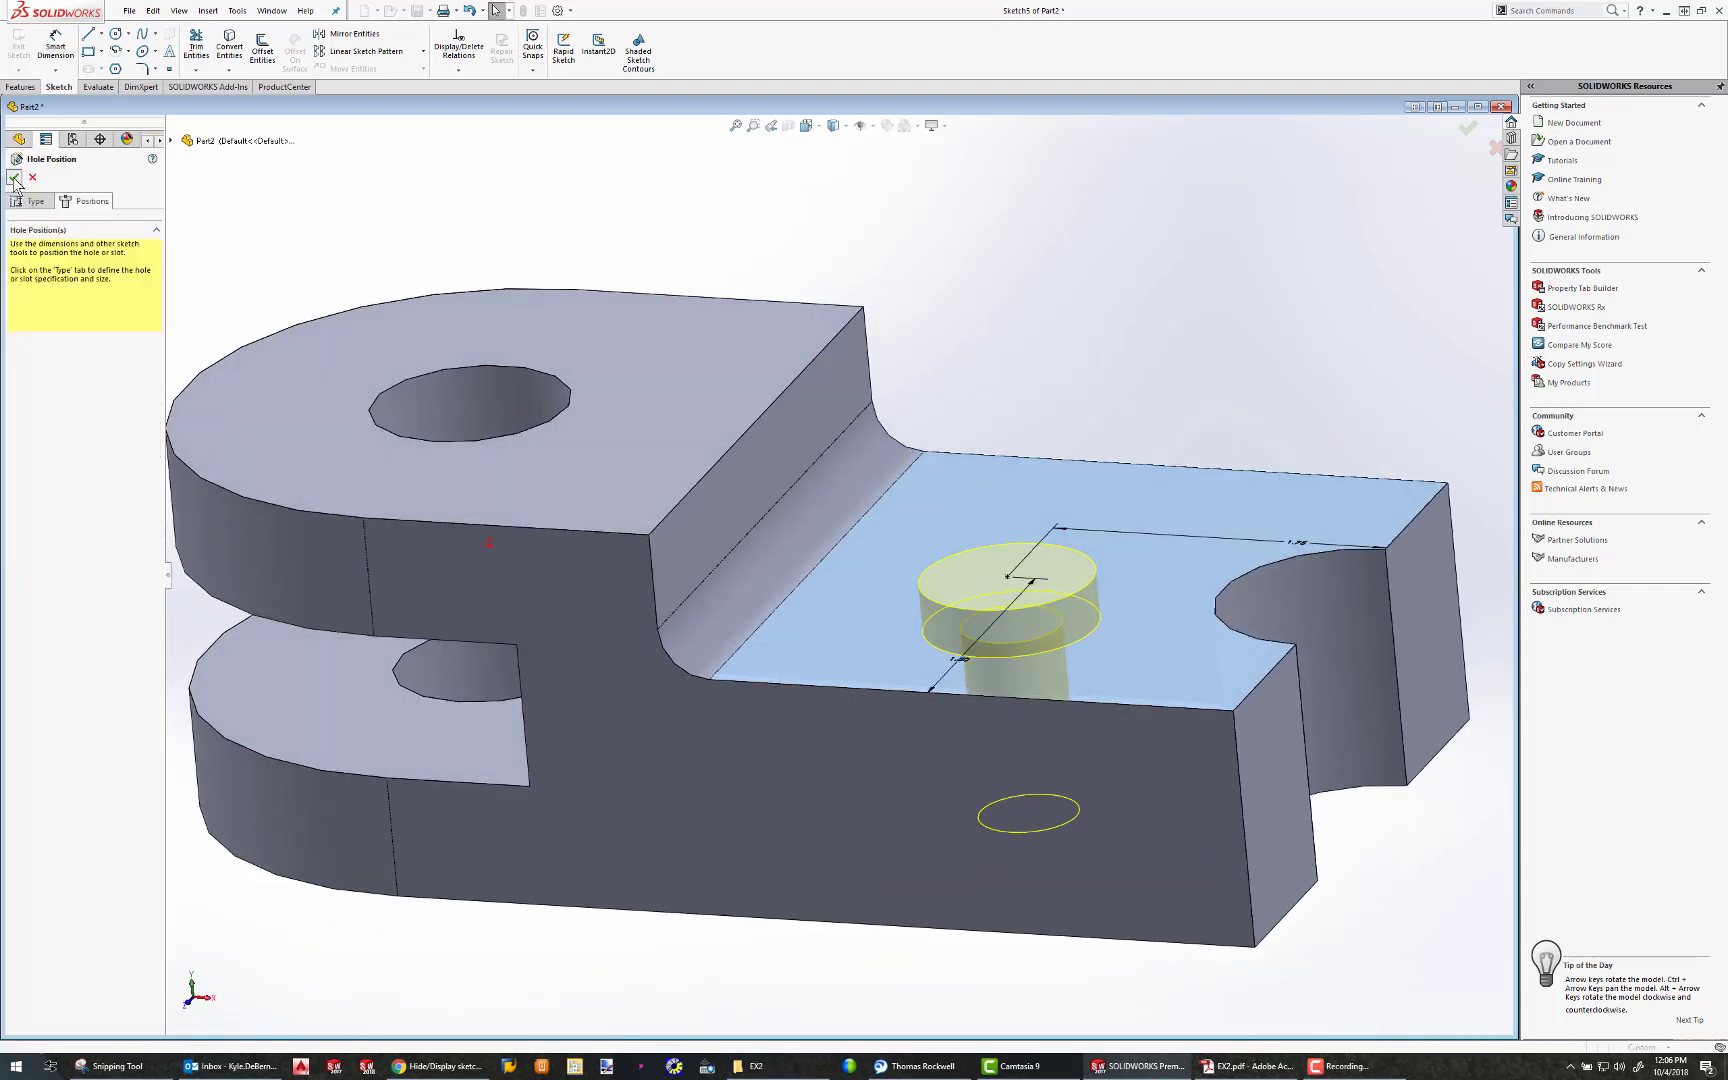
{"action": "left_click", "coordinate": [14, 175]}
{"action": "scroll", "coordinate": [984, 501], "scroll_direction": "down", "scroll_amount": 3}
{"action": "scroll", "coordinate": [987, 515], "scroll_direction": "up", "scroll_amount": 5}
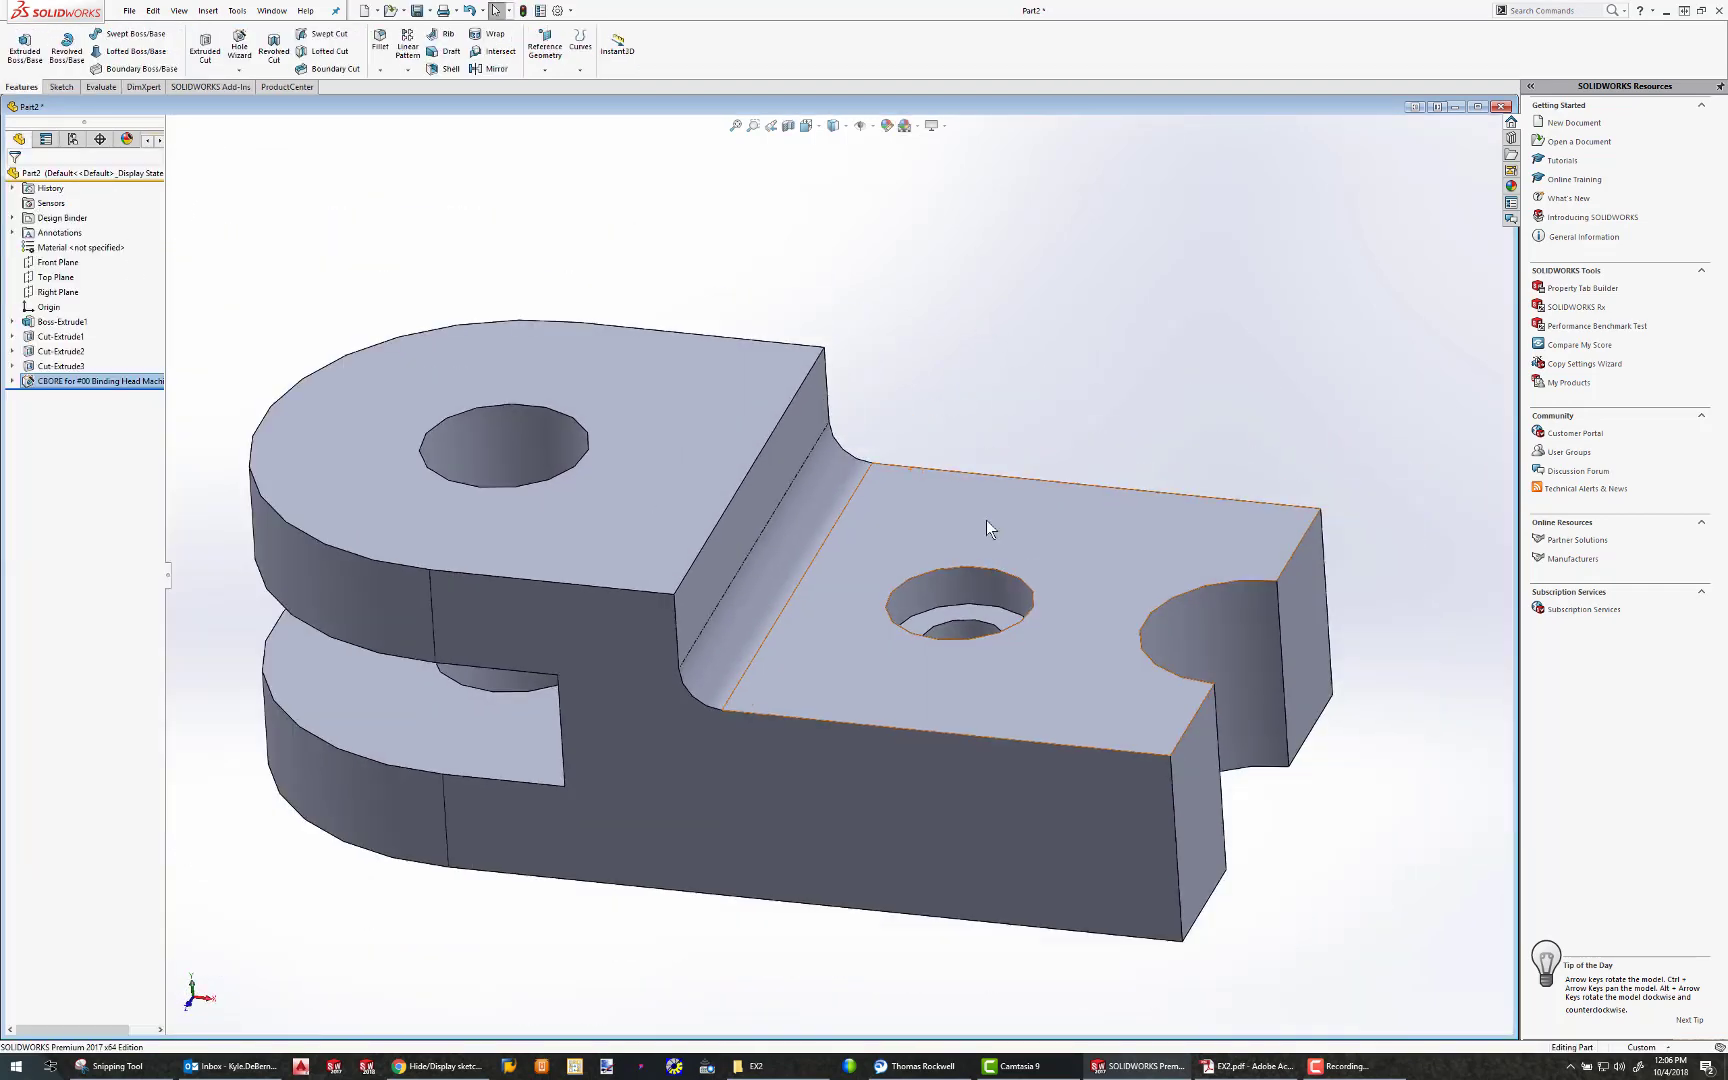
{"action": "middle_click_drag", "start_coordinate": [986, 520], "coordinate": [953, 548]}
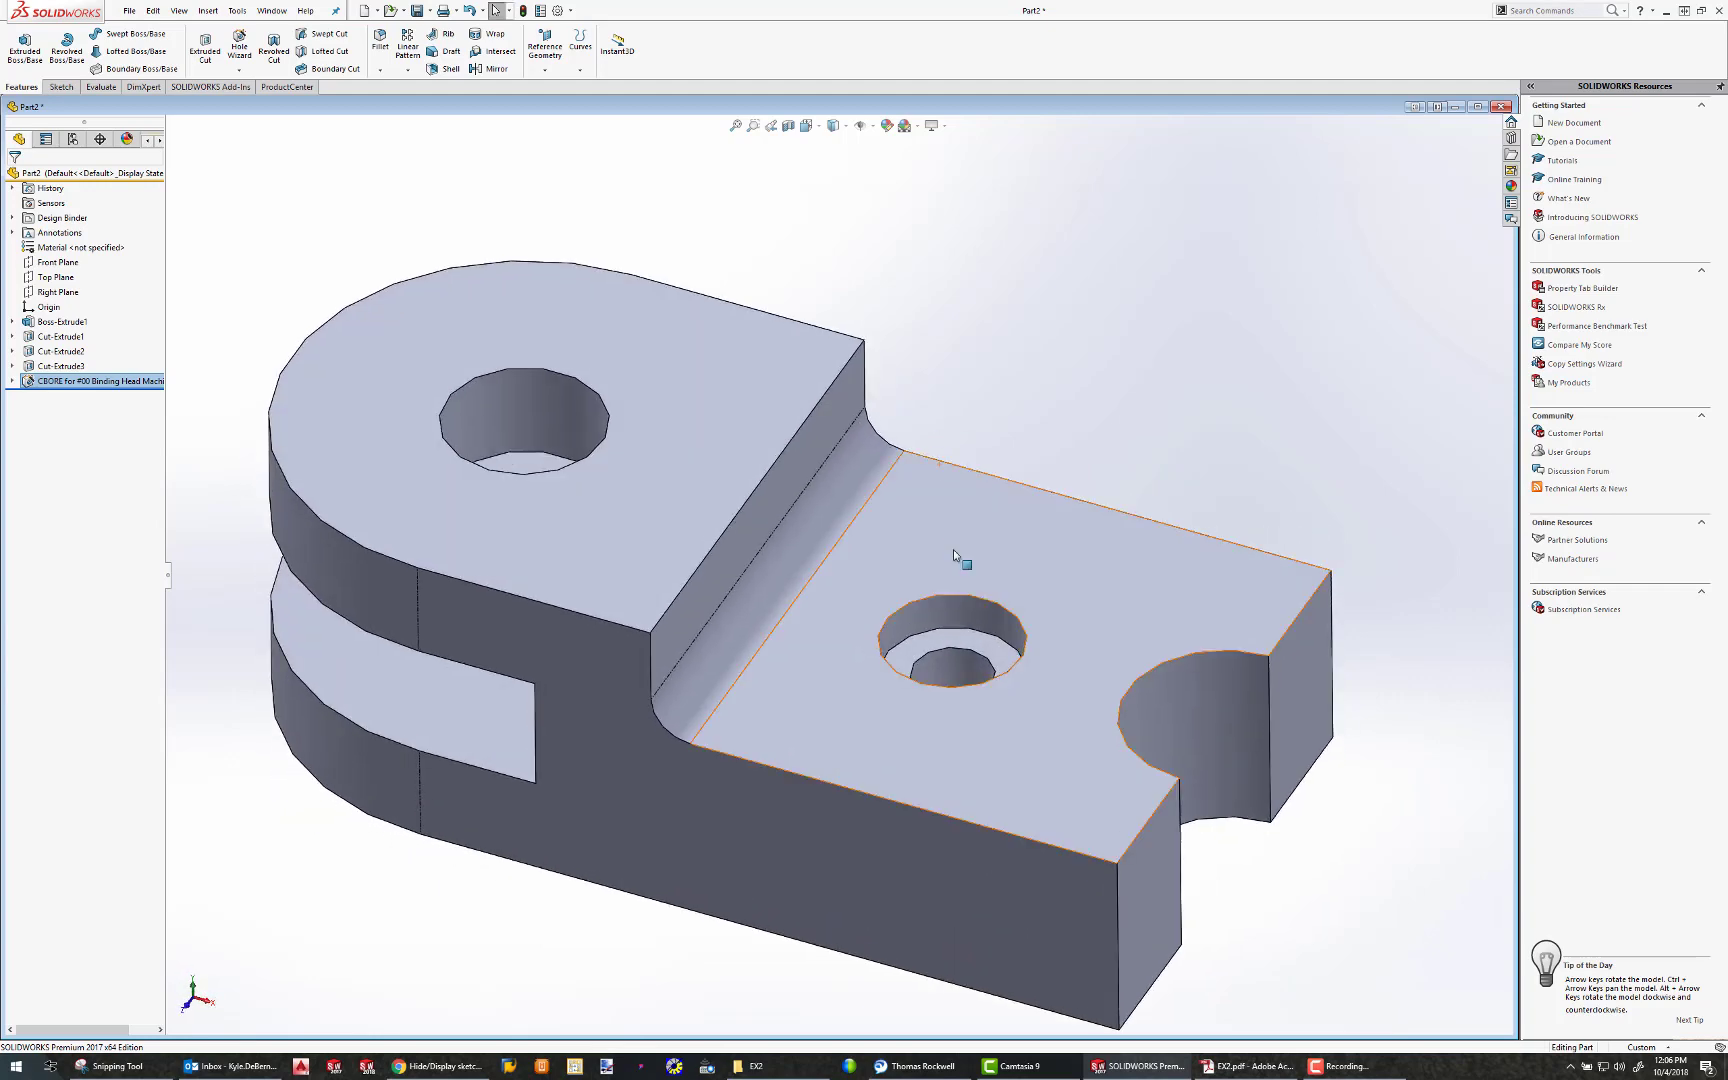
Review the base extrusion, the three cuts and the counterbore hole on the model, and expand each feature to show its sketches
{"action": "left_click", "coordinate": [44, 325]}
{"action": "left_click", "coordinate": [45, 336]}
{"action": "left_click", "coordinate": [46, 351]}
{"action": "left_click", "coordinate": [46, 366]}
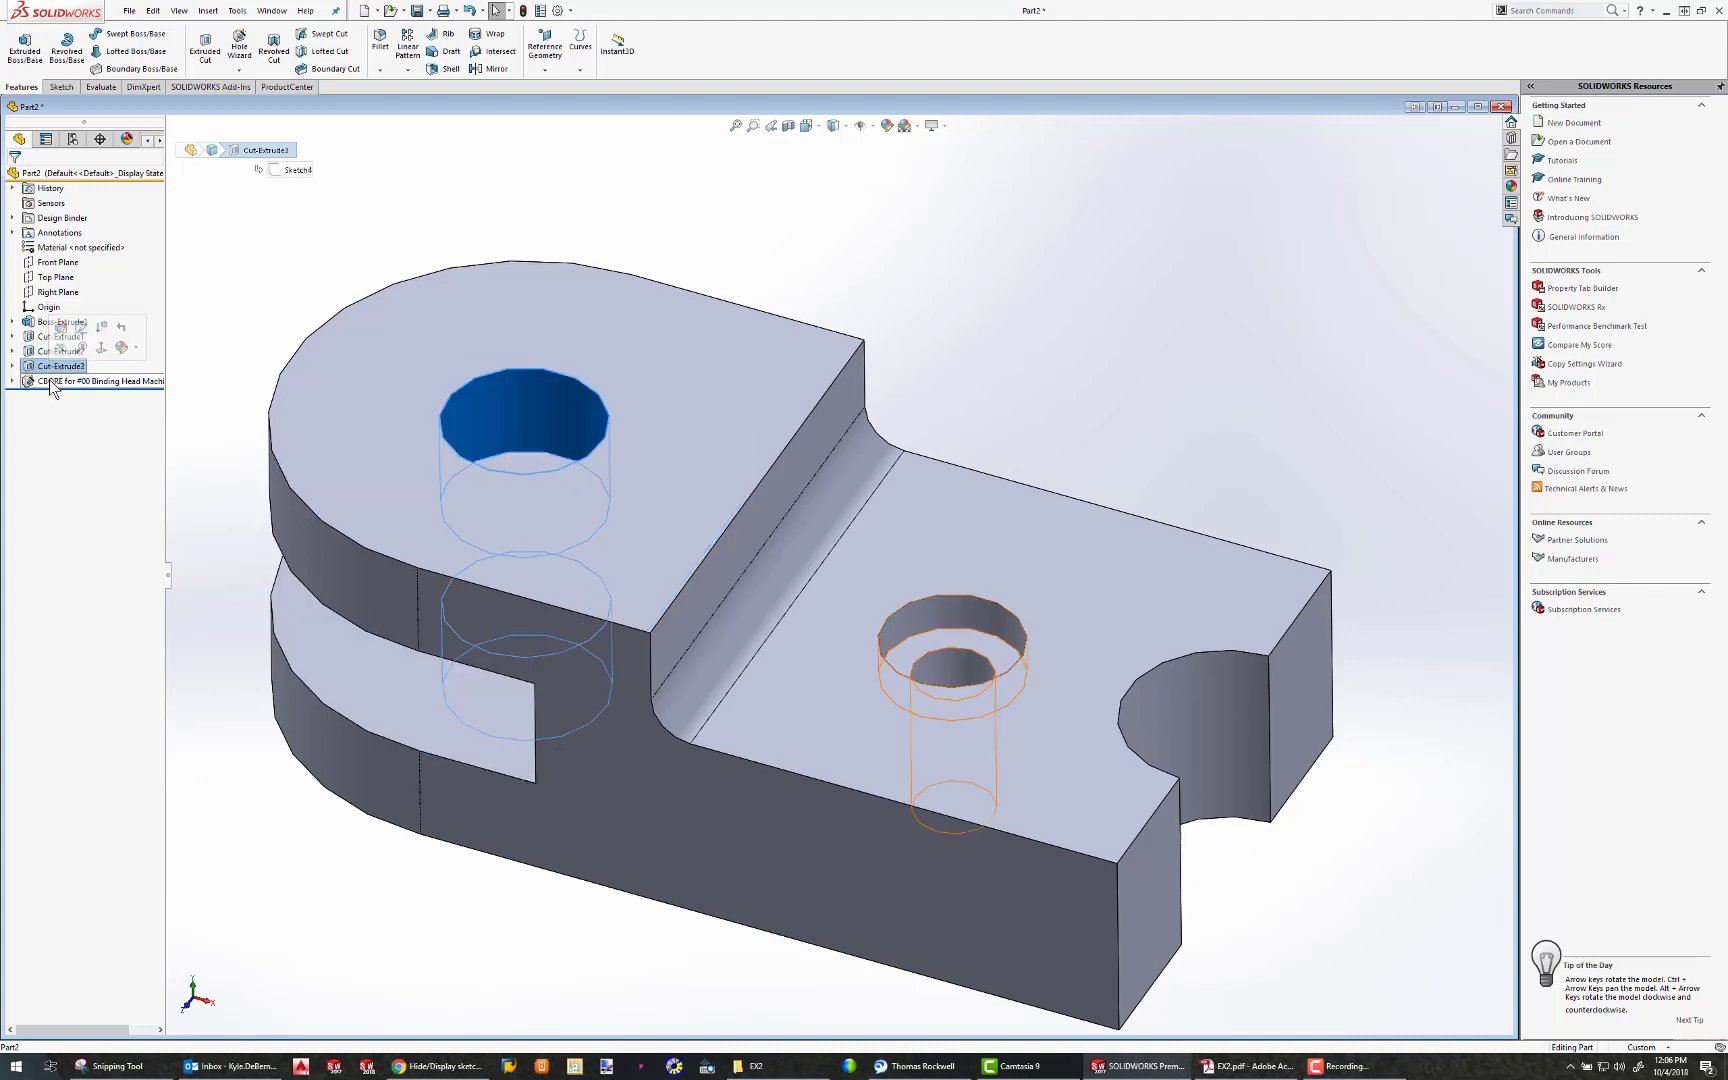
{"action": "left_click", "coordinate": [48, 381]}
{"action": "left_click", "coordinate": [12, 322]}
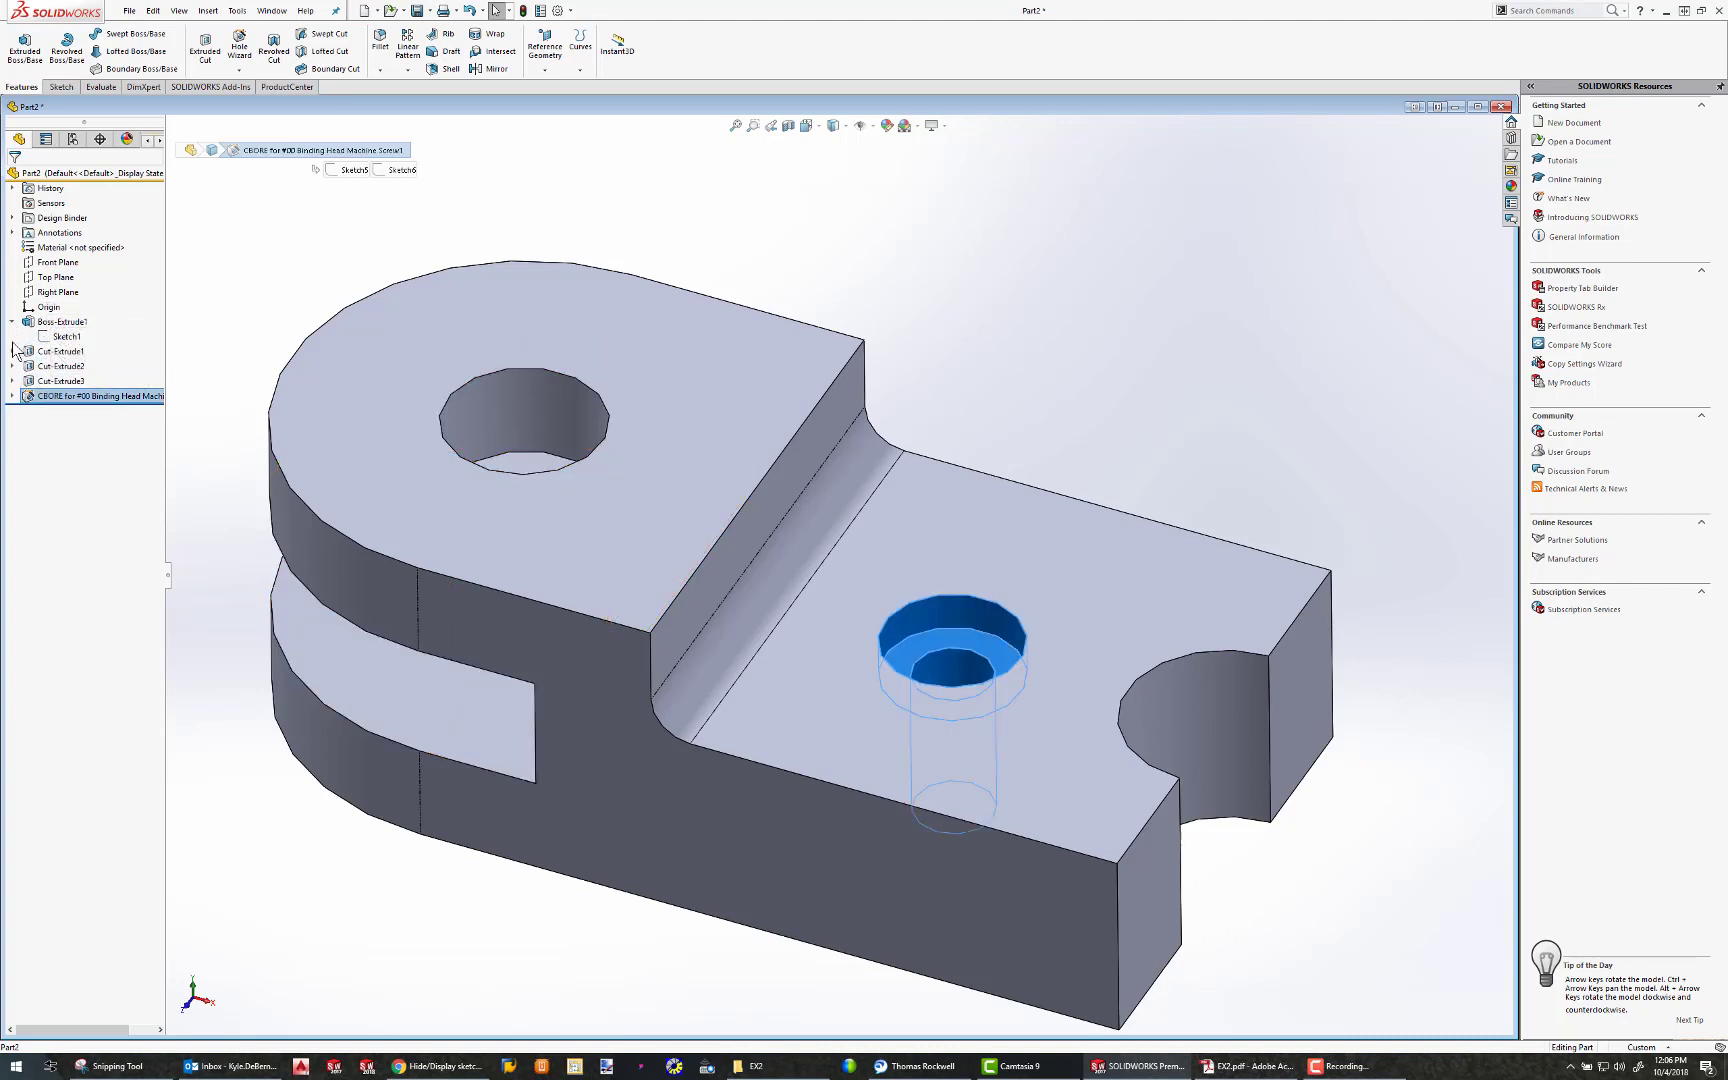
{"action": "left_click", "coordinate": [12, 351]}
{"action": "left_click", "coordinate": [12, 381]}
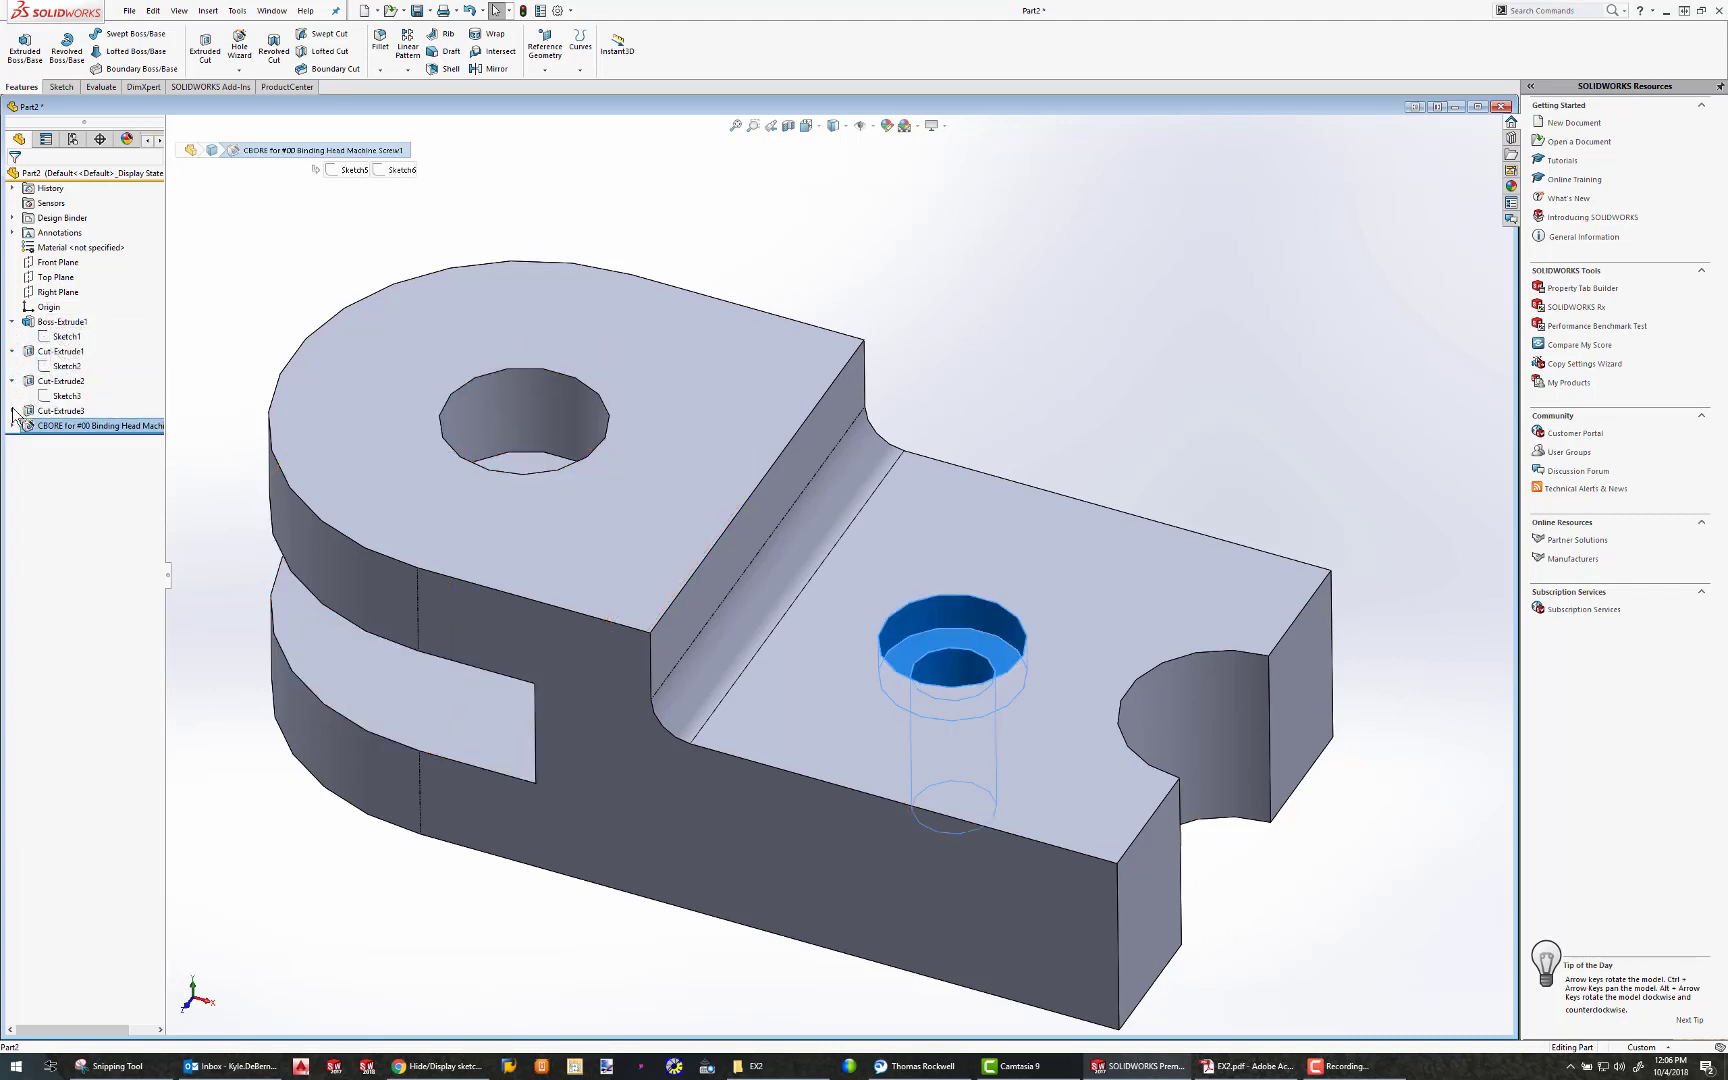
{"action": "left_click", "coordinate": [12, 411]}
{"action": "left_click", "coordinate": [12, 441]}
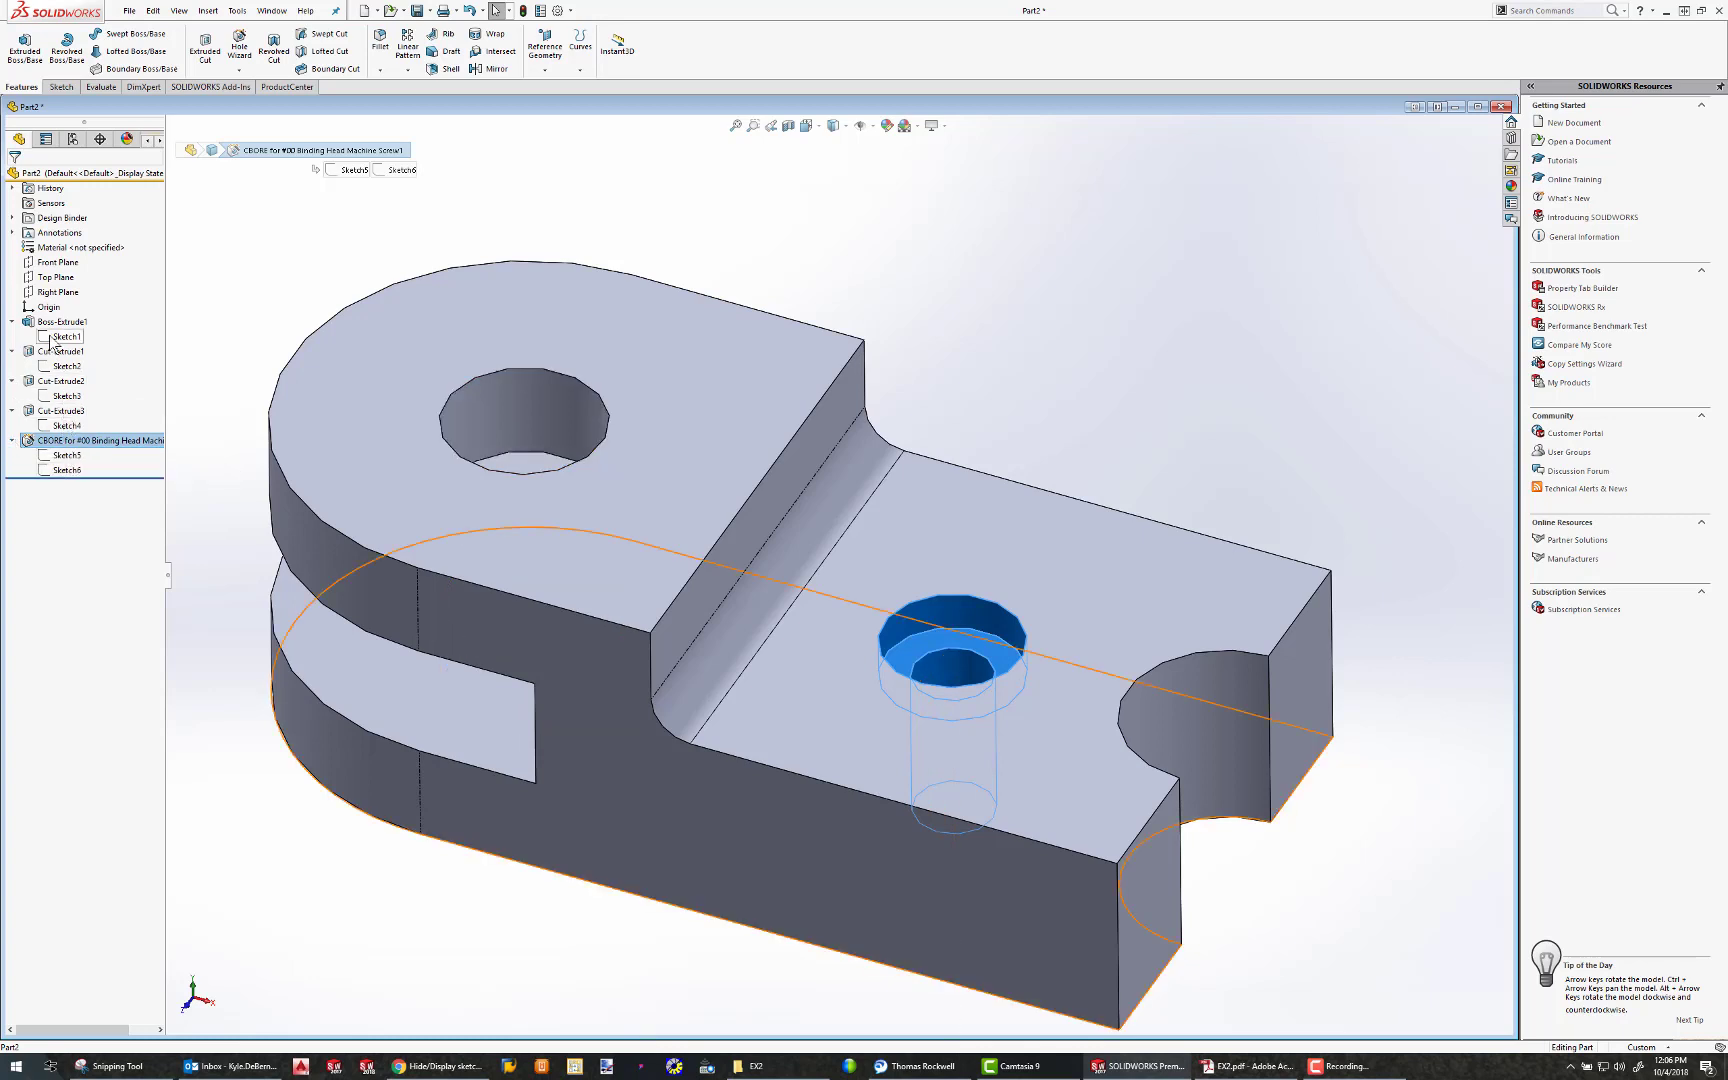
{"action": "left_click", "coordinate": [220, 297]}
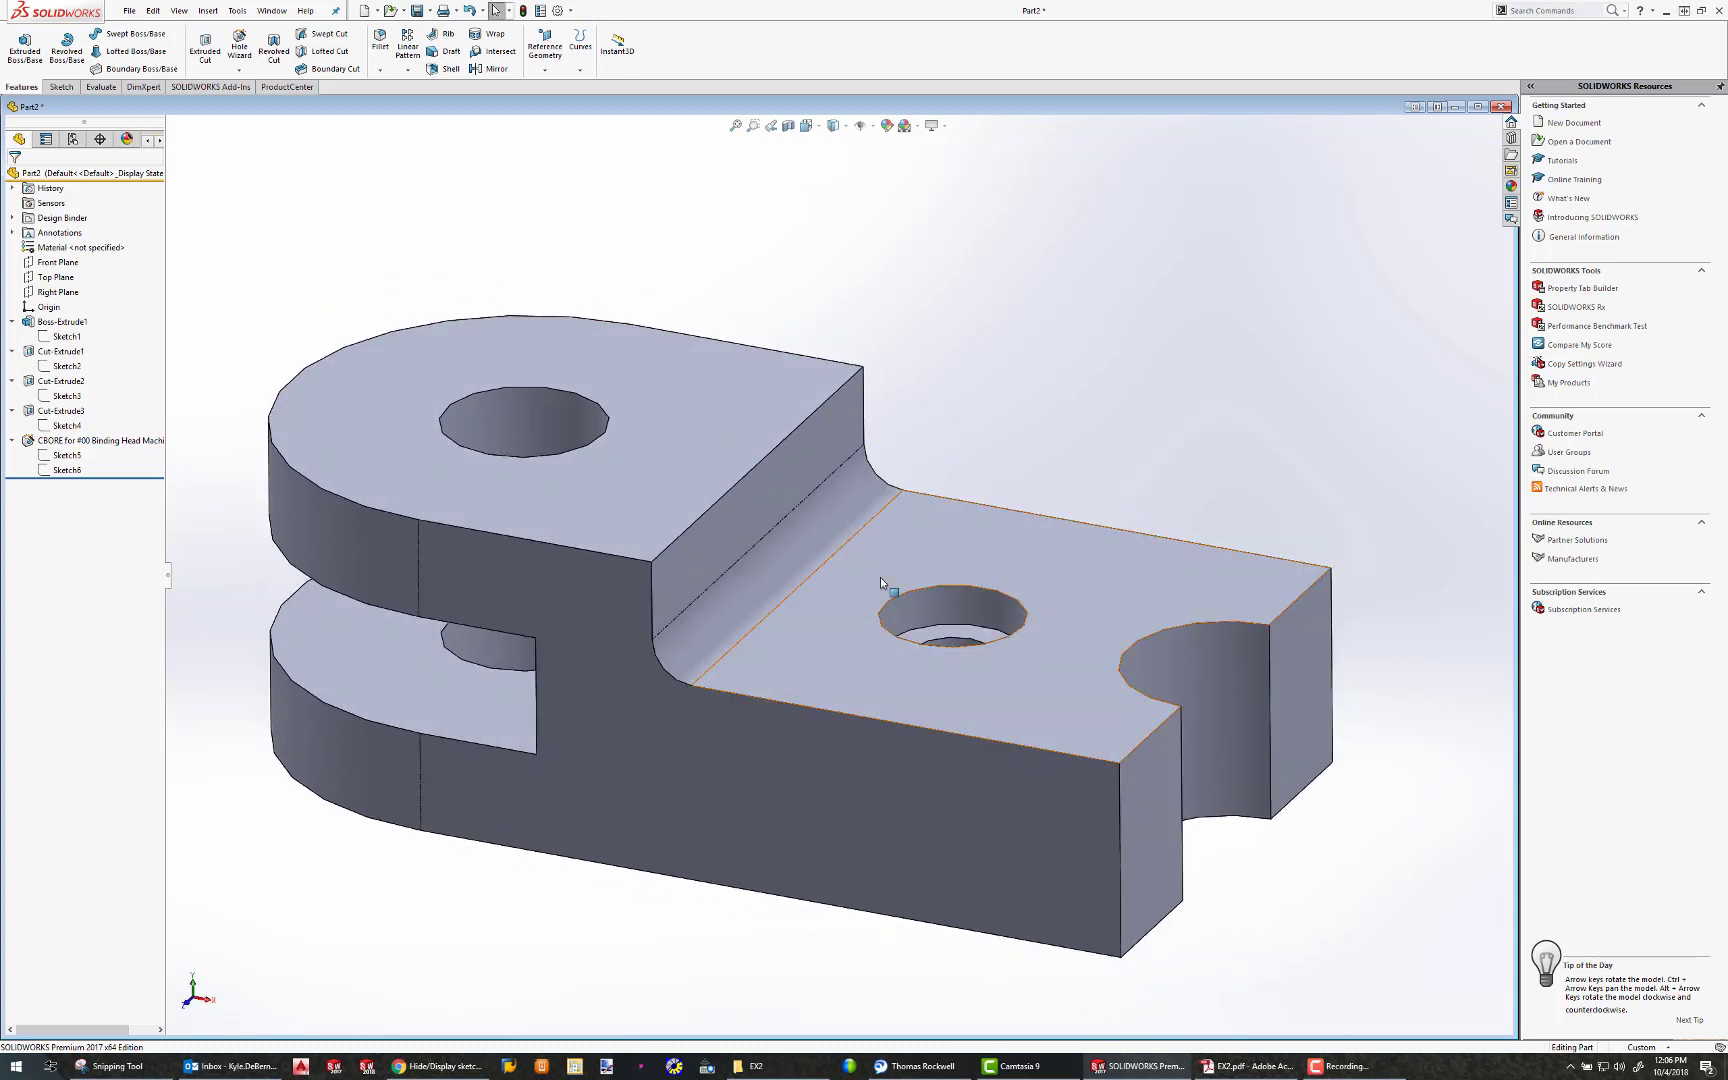